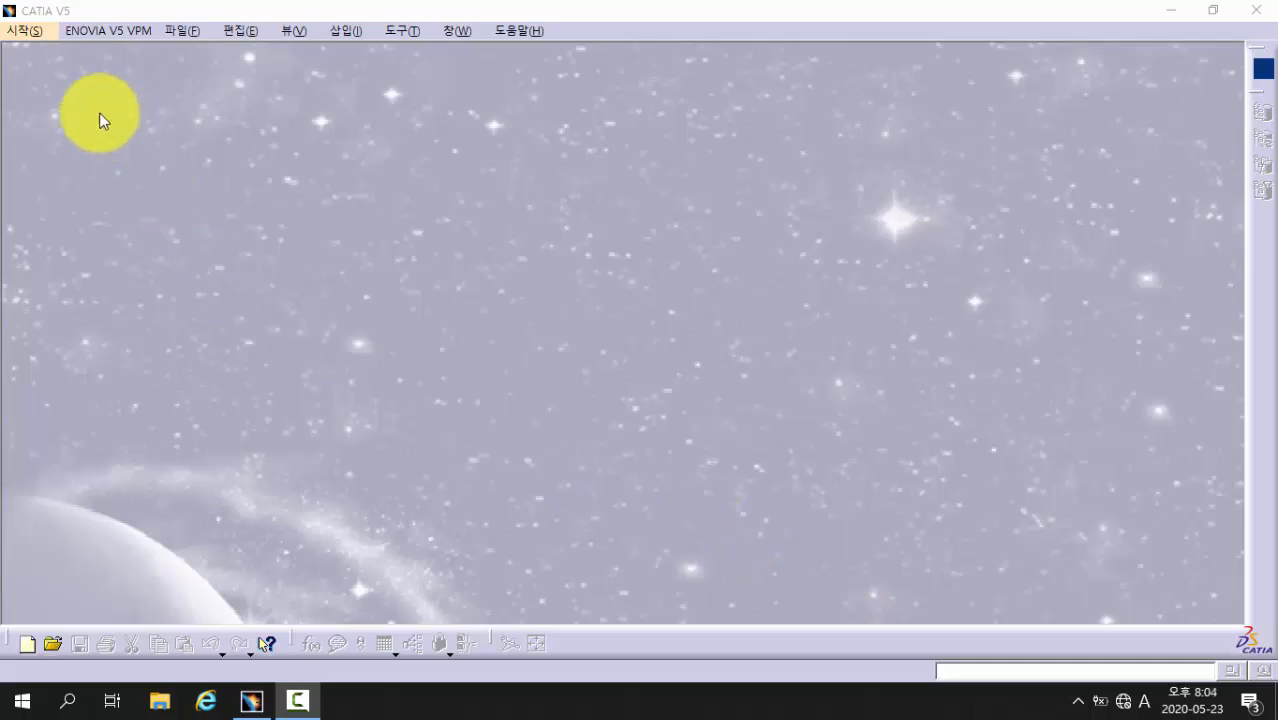
Create a new part named Part1 in the Part Design workbench
left_click(40, 30)
left_click(57, 75)
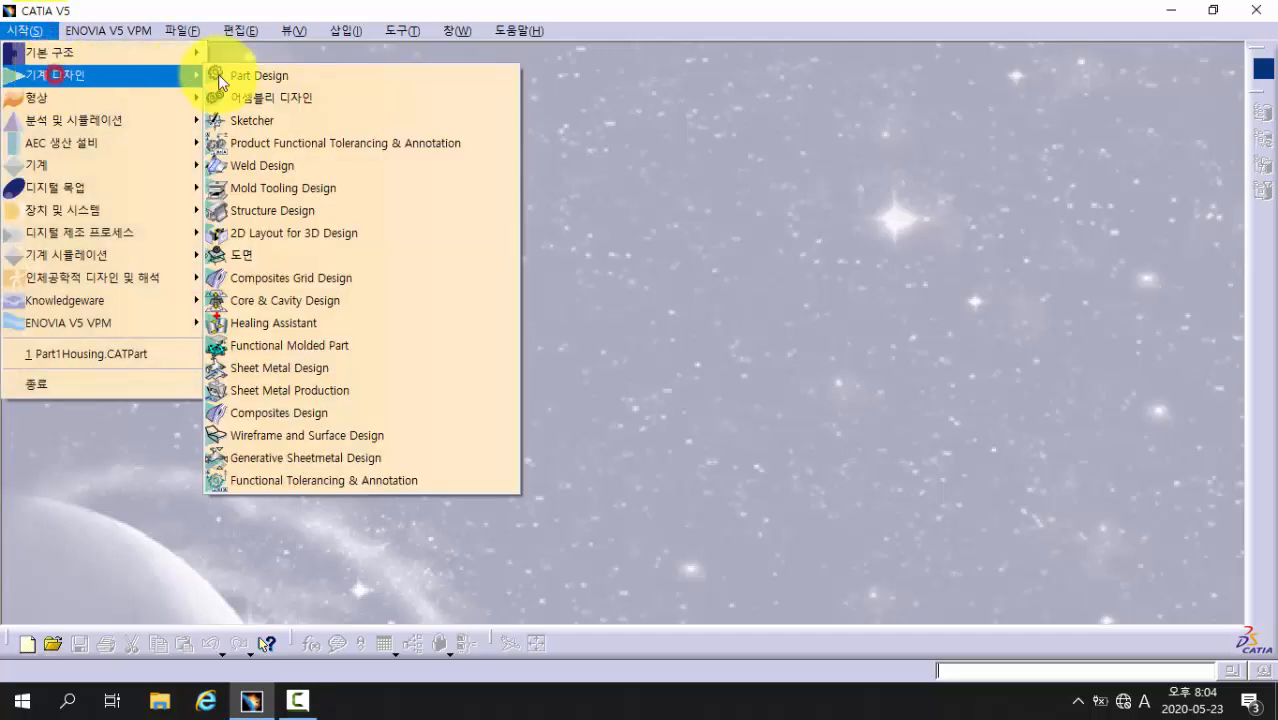
left_click(251, 72)
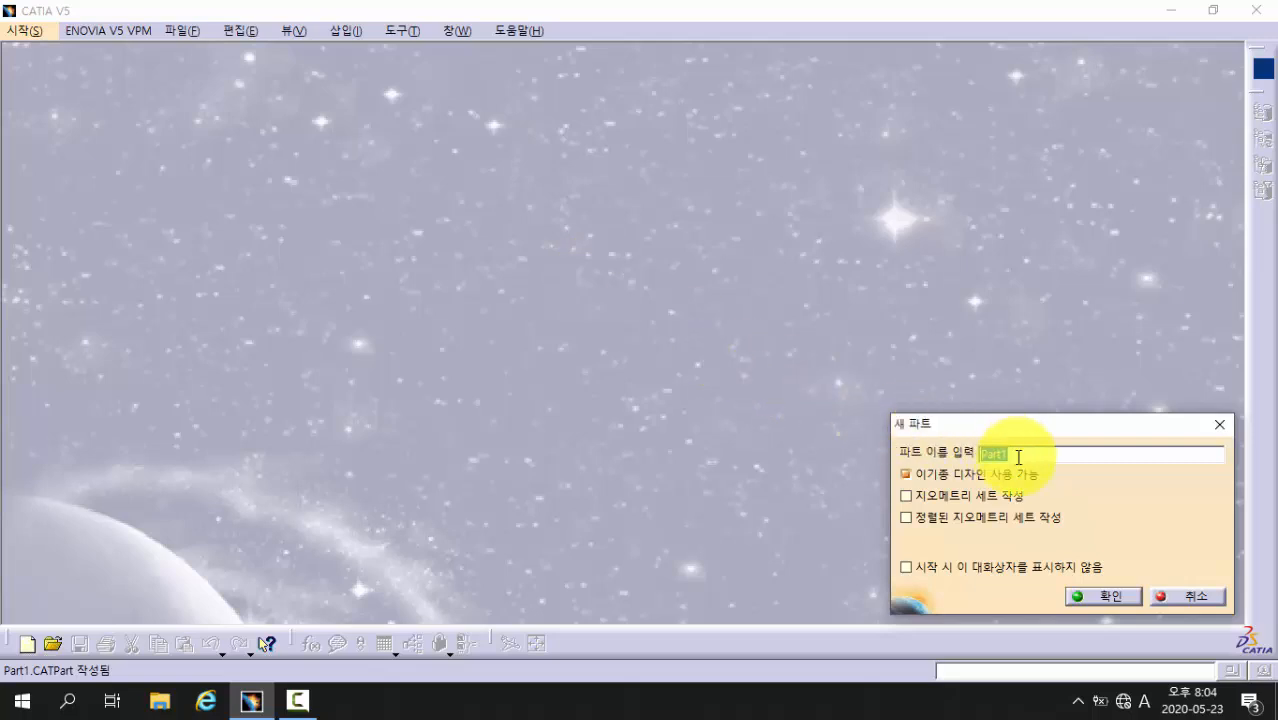
left_click(1091, 603)
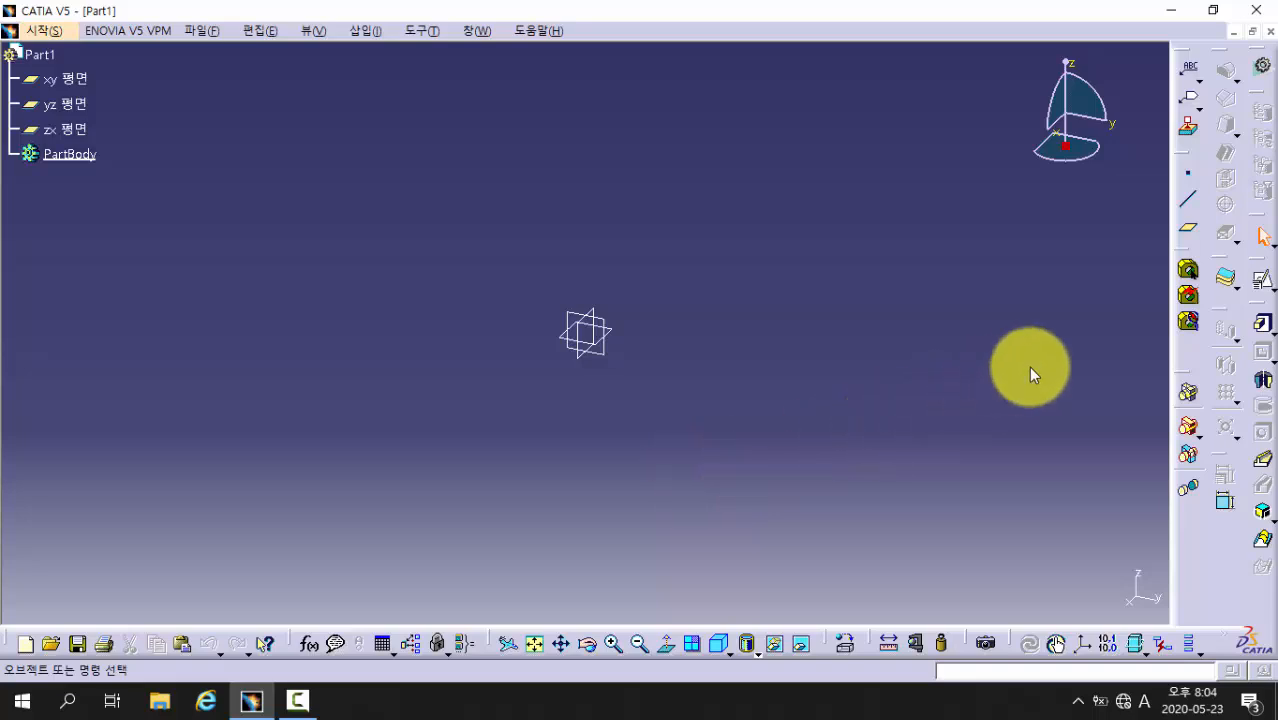
Open a positioned sketch on the xy plane with absolute origin and orientation
left_click(1263, 283)
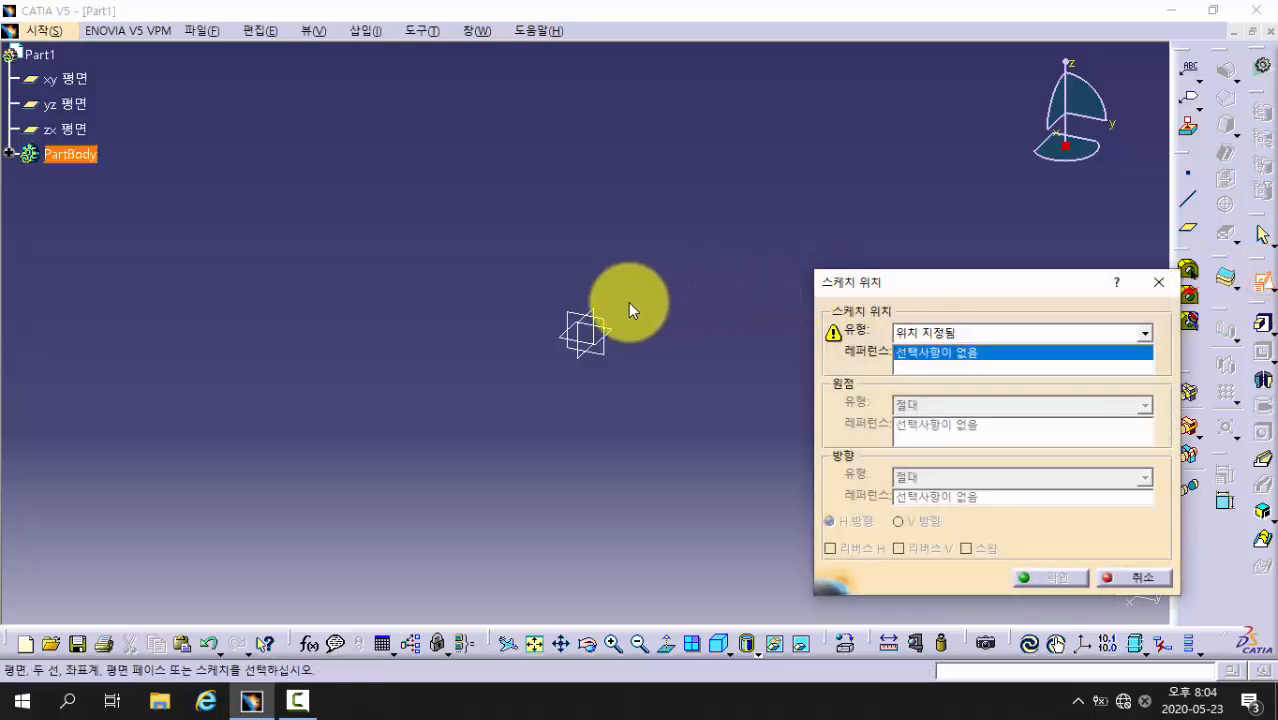
left_click(615, 328)
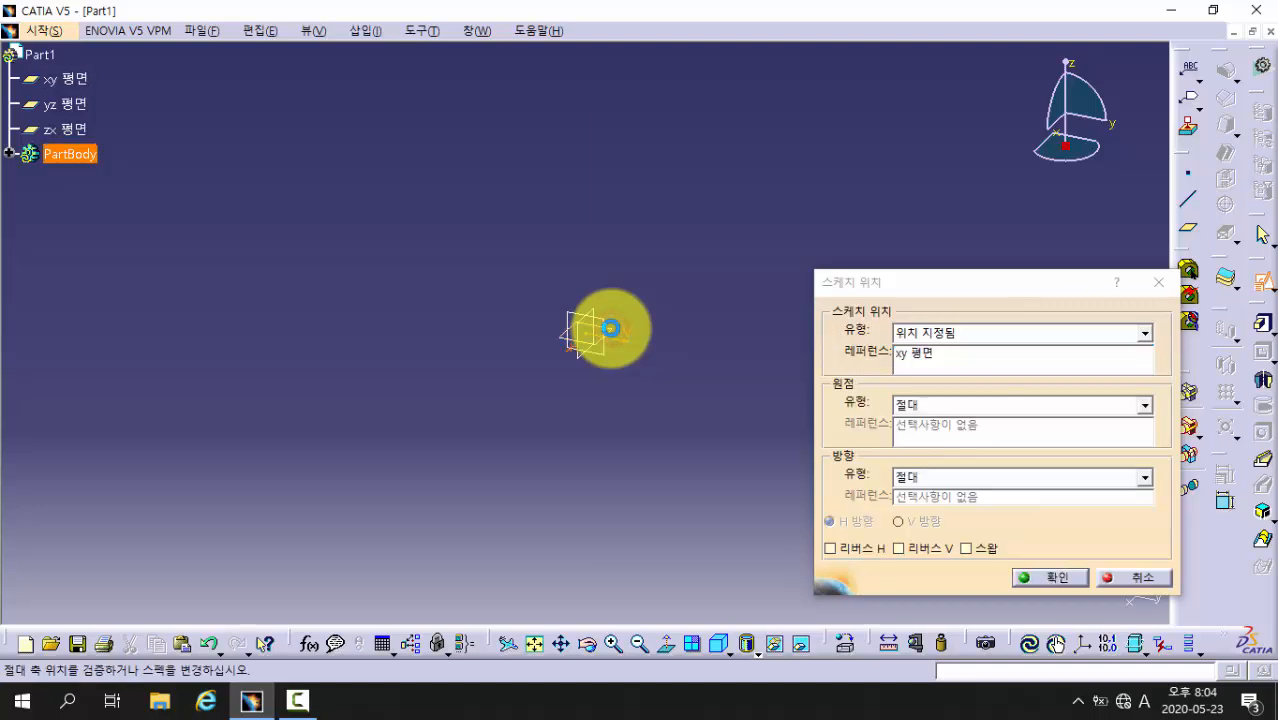
left_click(1022, 579)
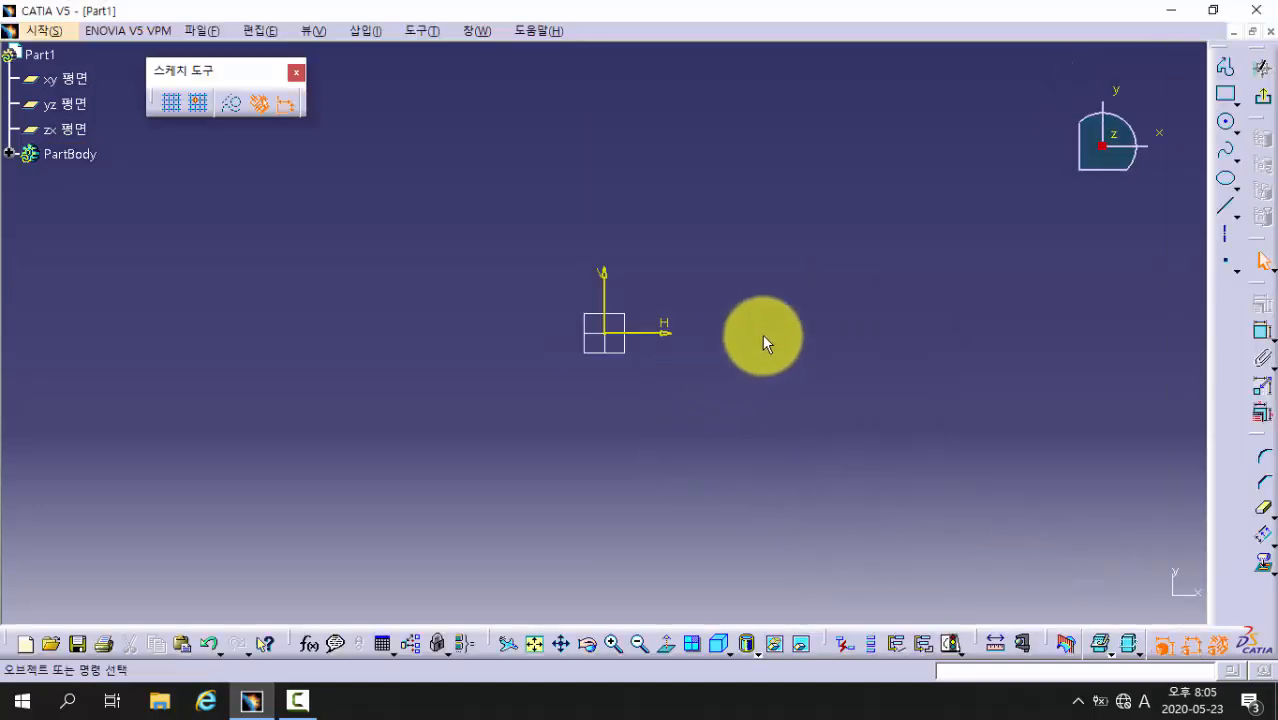
Sketch a closed stepped profile from the origin, about 78 mm high and 41 mm wide, with a notch in its upper outer corner
mouse_move(765, 337)
middle_mouse_down()
mouse_move(775, 368)
mouse_move(751, 430)
middle_mouse_up()
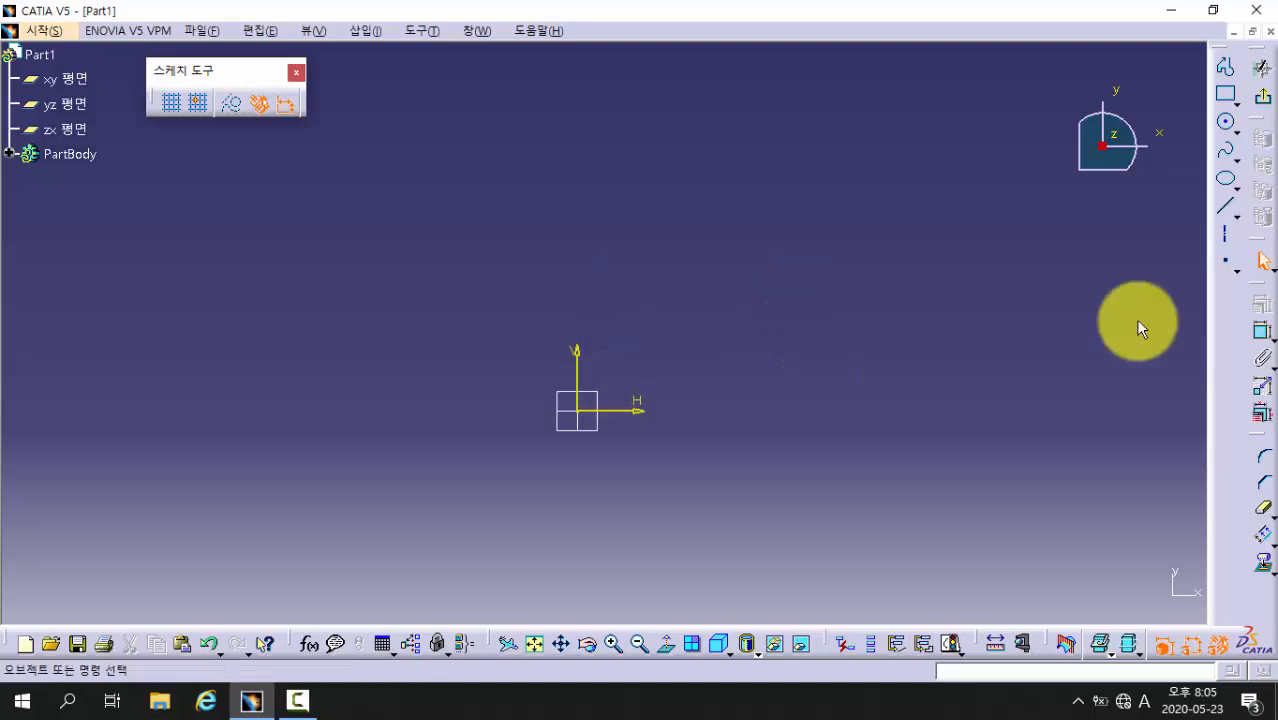
left_click(1228, 70)
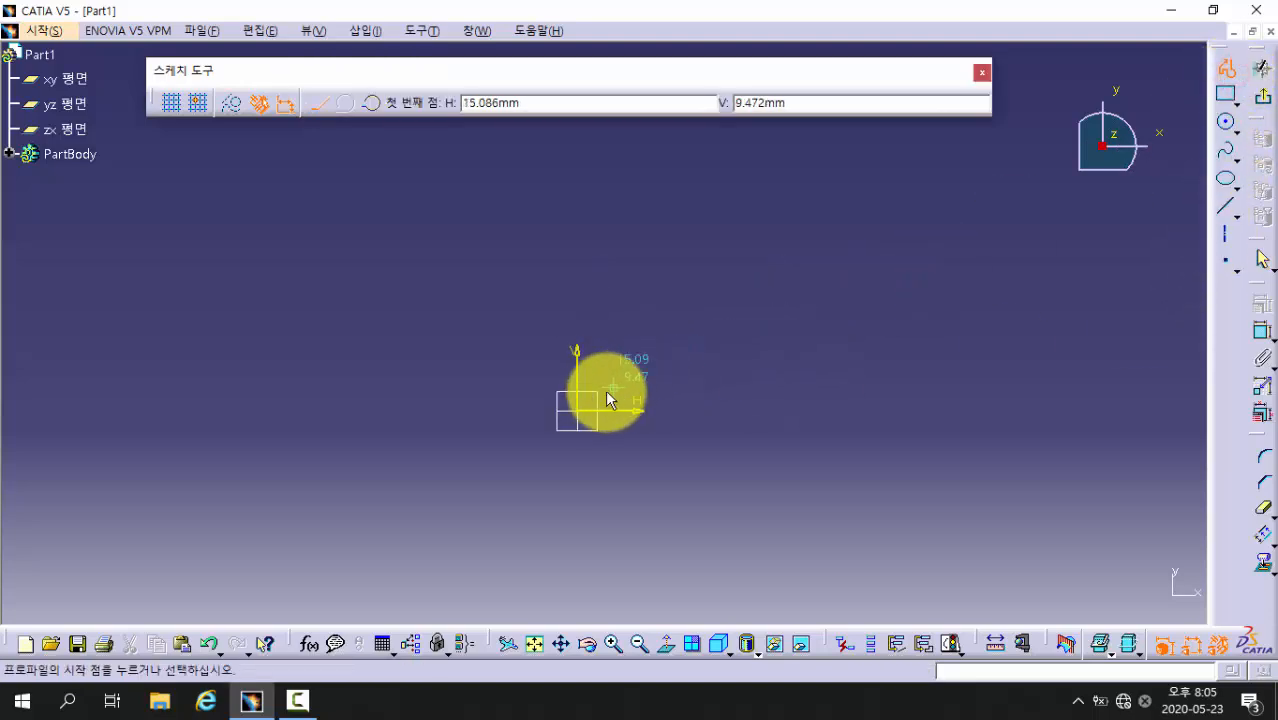
left_click(585, 416)
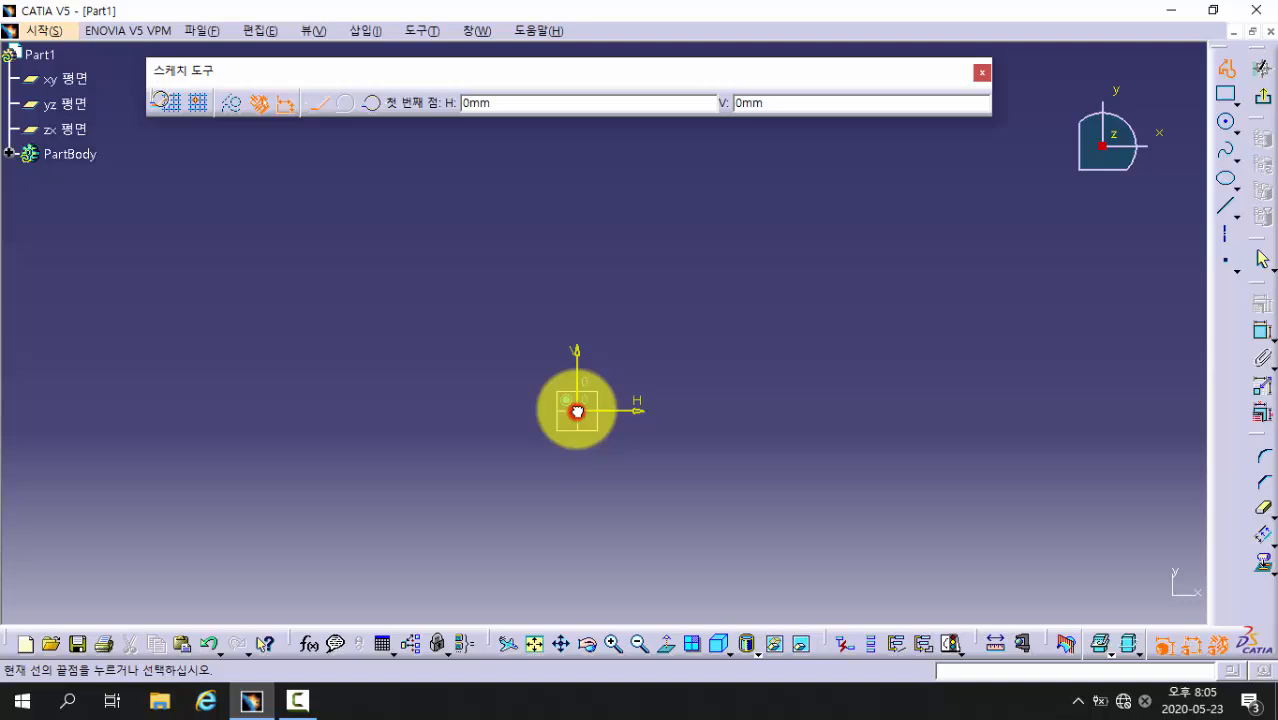
left_click(576, 221)
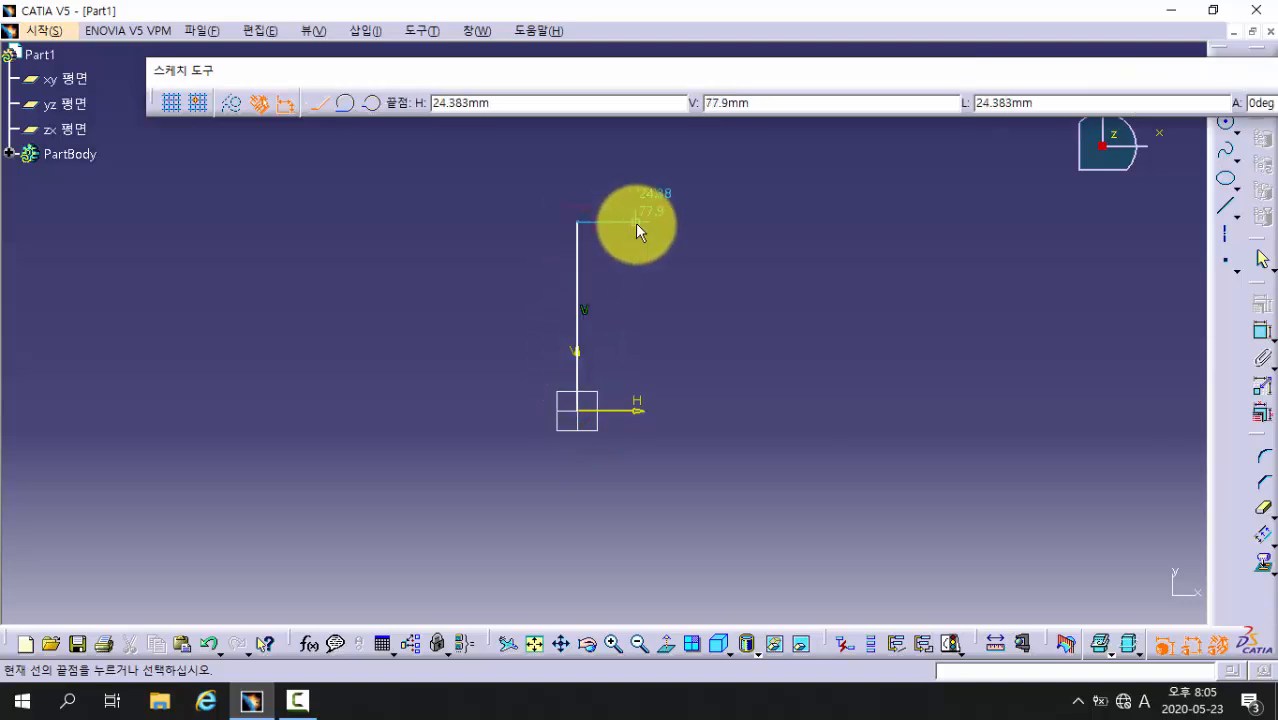
left_click(635, 222)
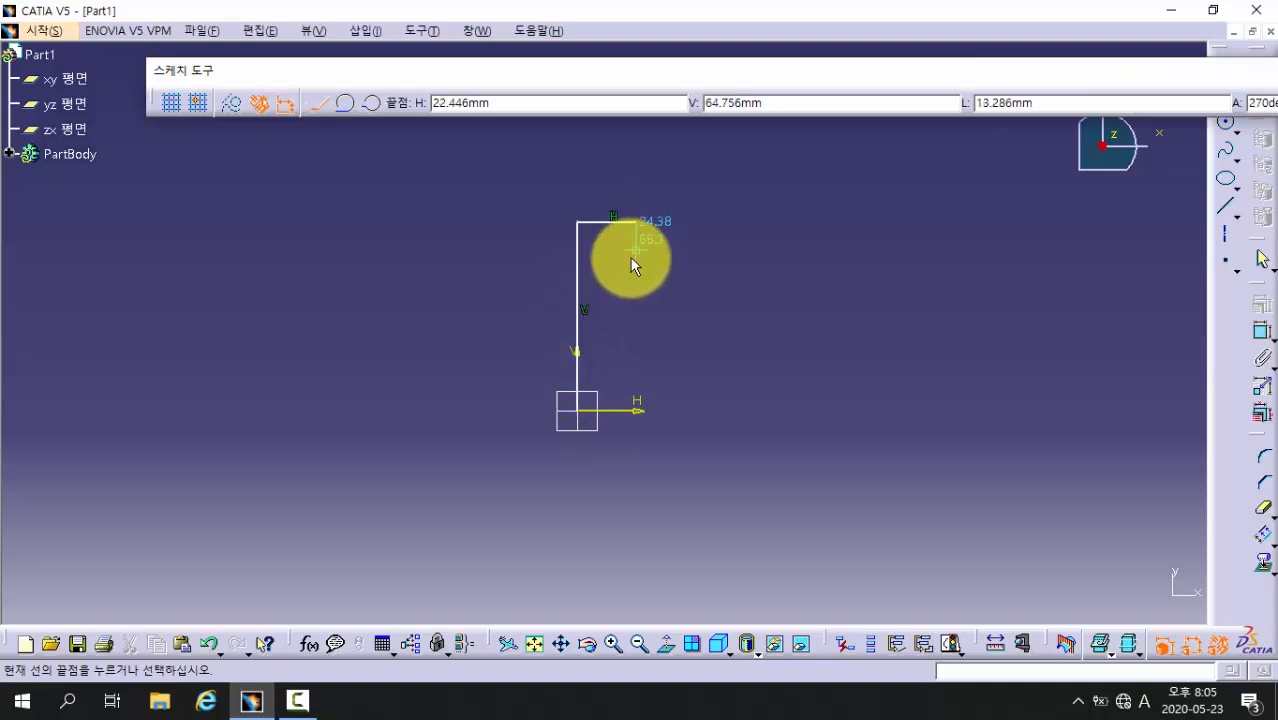
left_click(635, 272)
left_click(677, 272)
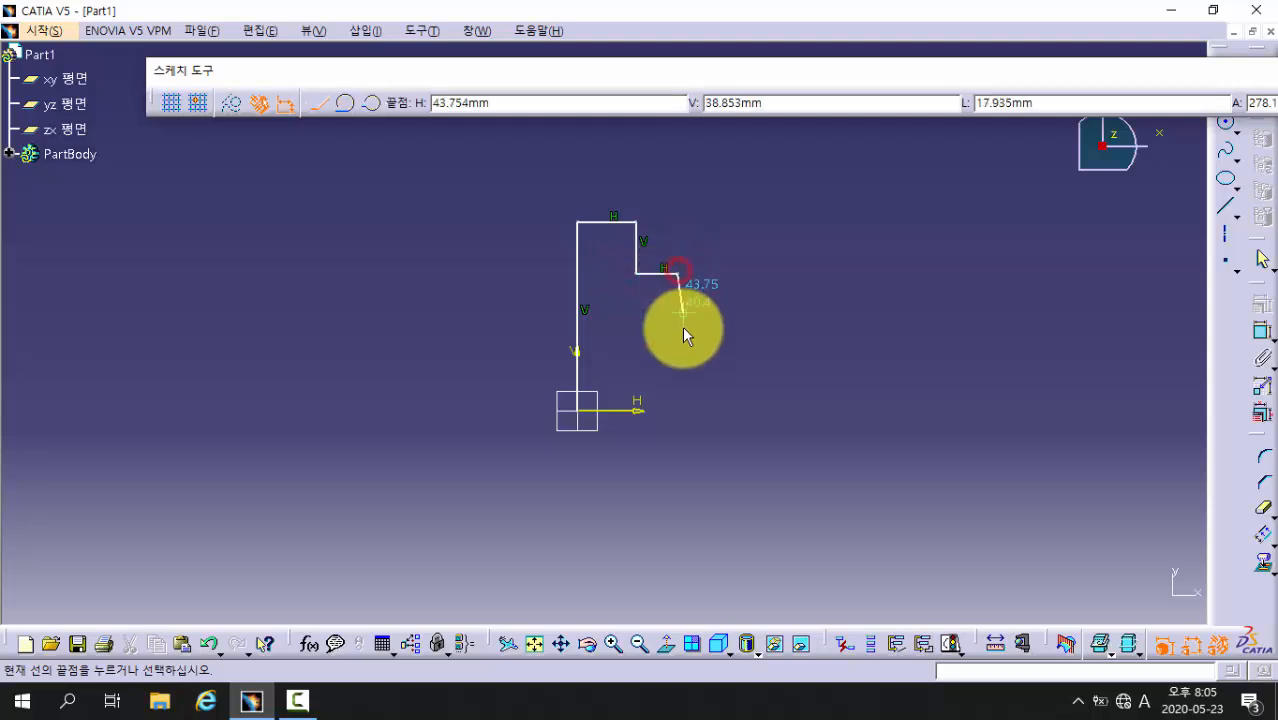
left_click(676, 409)
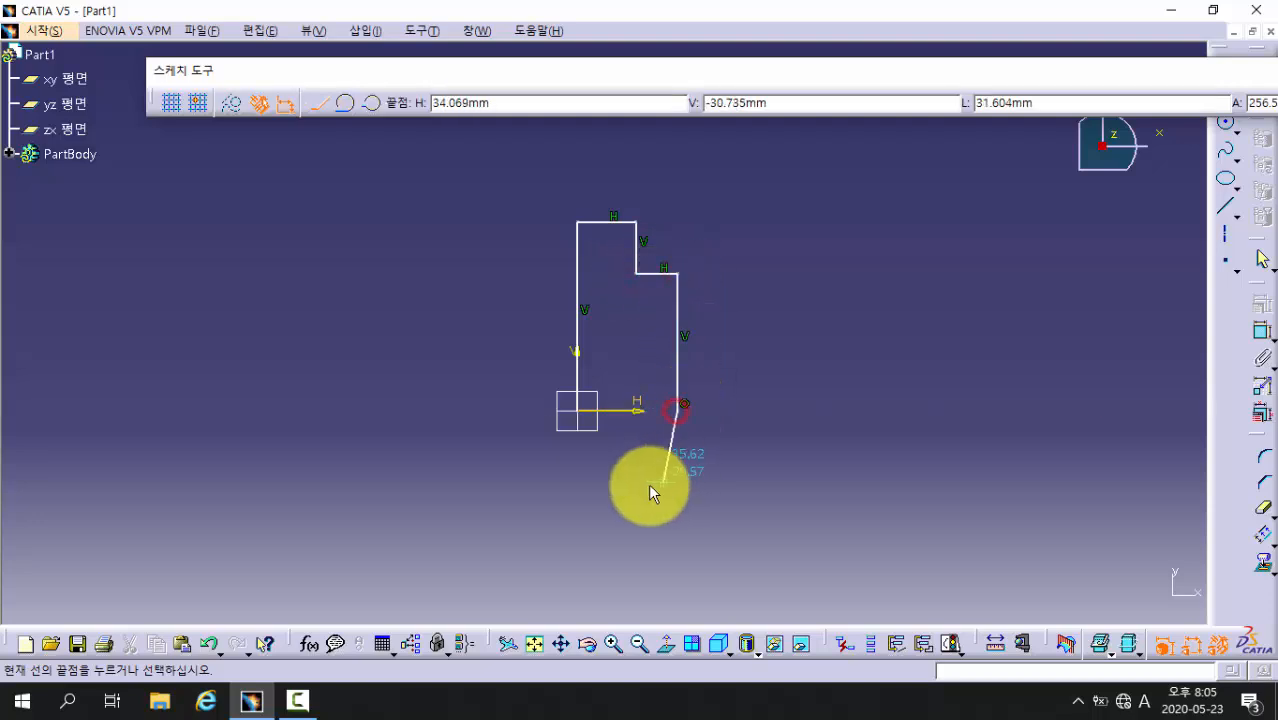
left_click(579, 409)
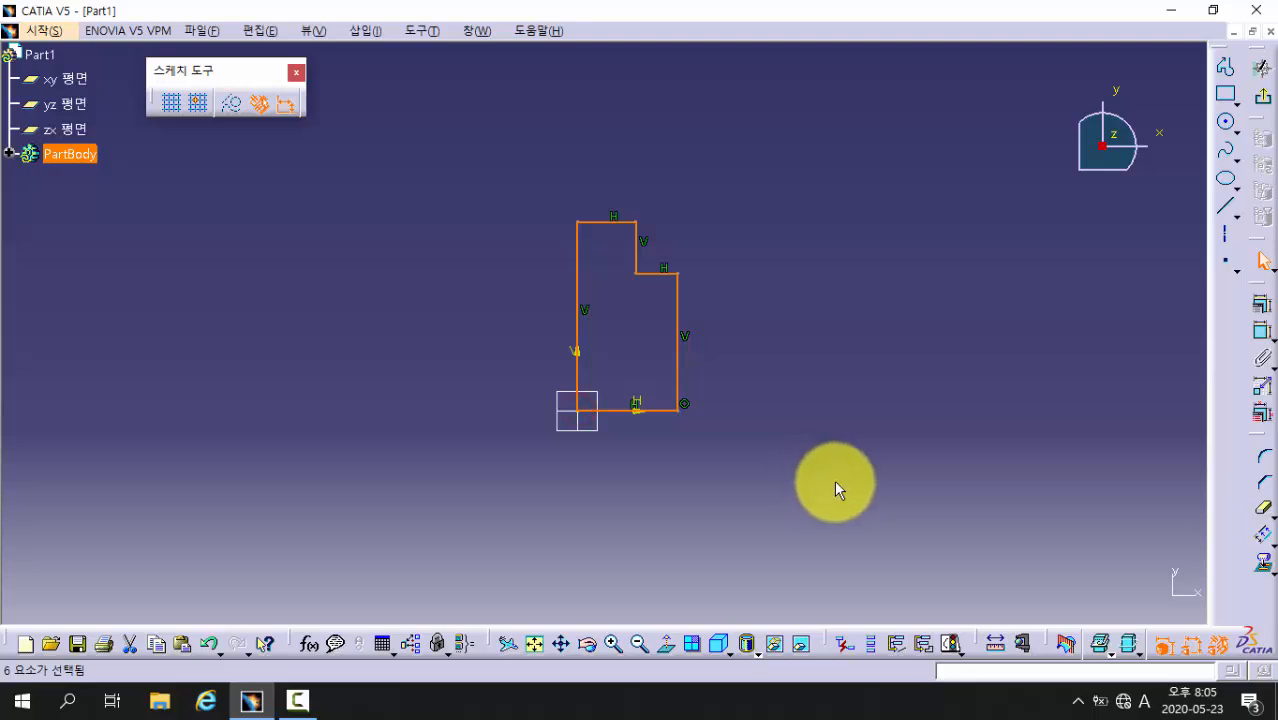
Draw a horizontal axis about 39 mm long from the origin in the negative H direction
left_click(1227, 245)
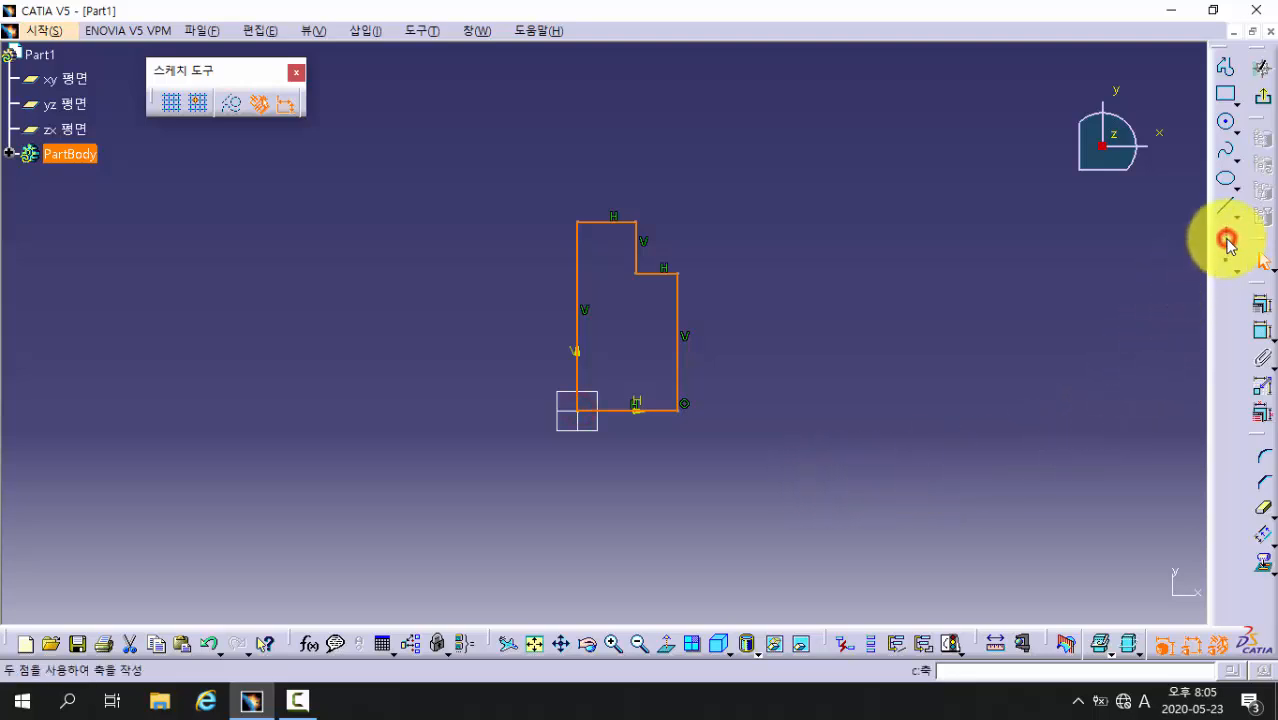
left_click(577, 409)
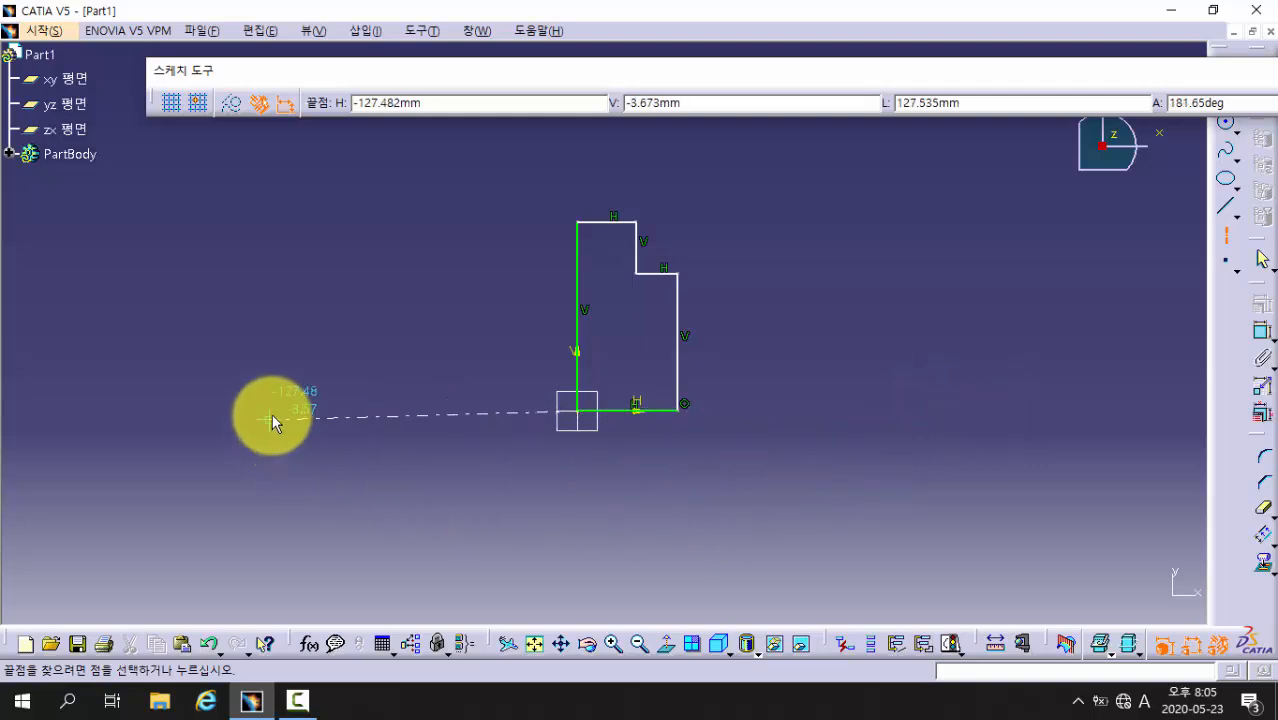
left_click(484, 410)
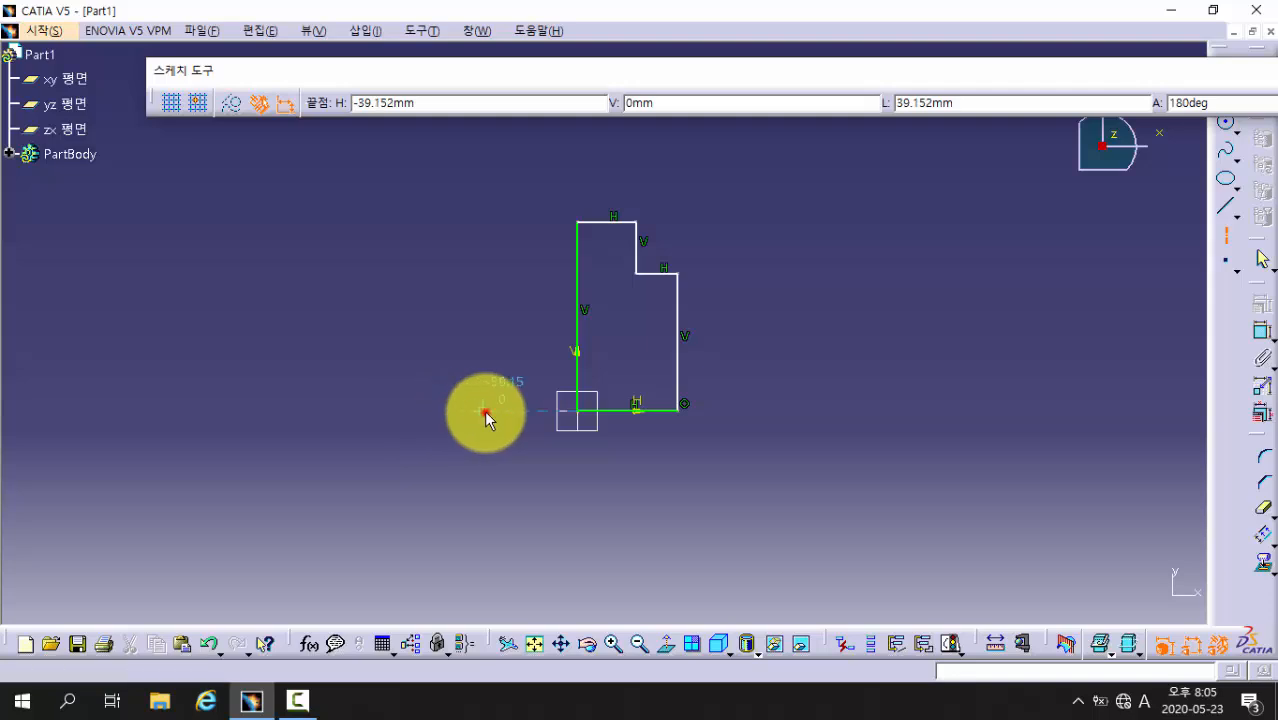
left_click(372, 474)
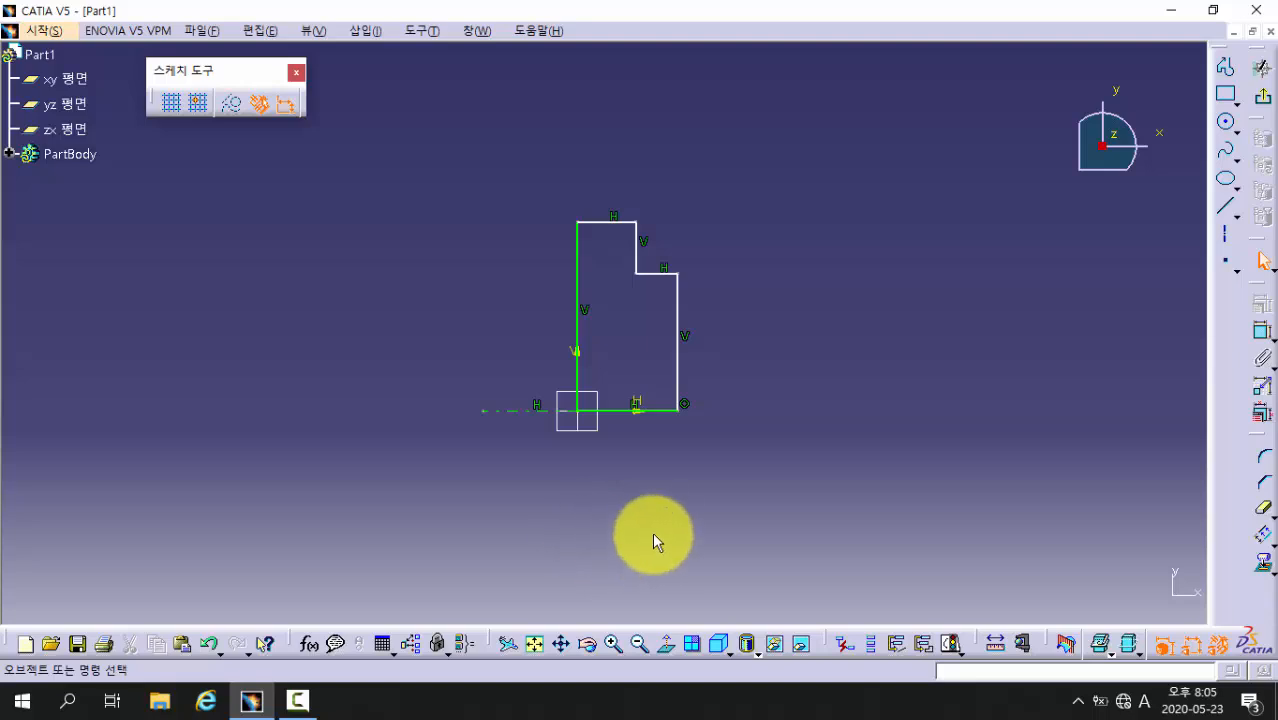
Dimension the distances from the horizontal axis to the profile's top edge and to its lower step edge
left_click(1262, 332)
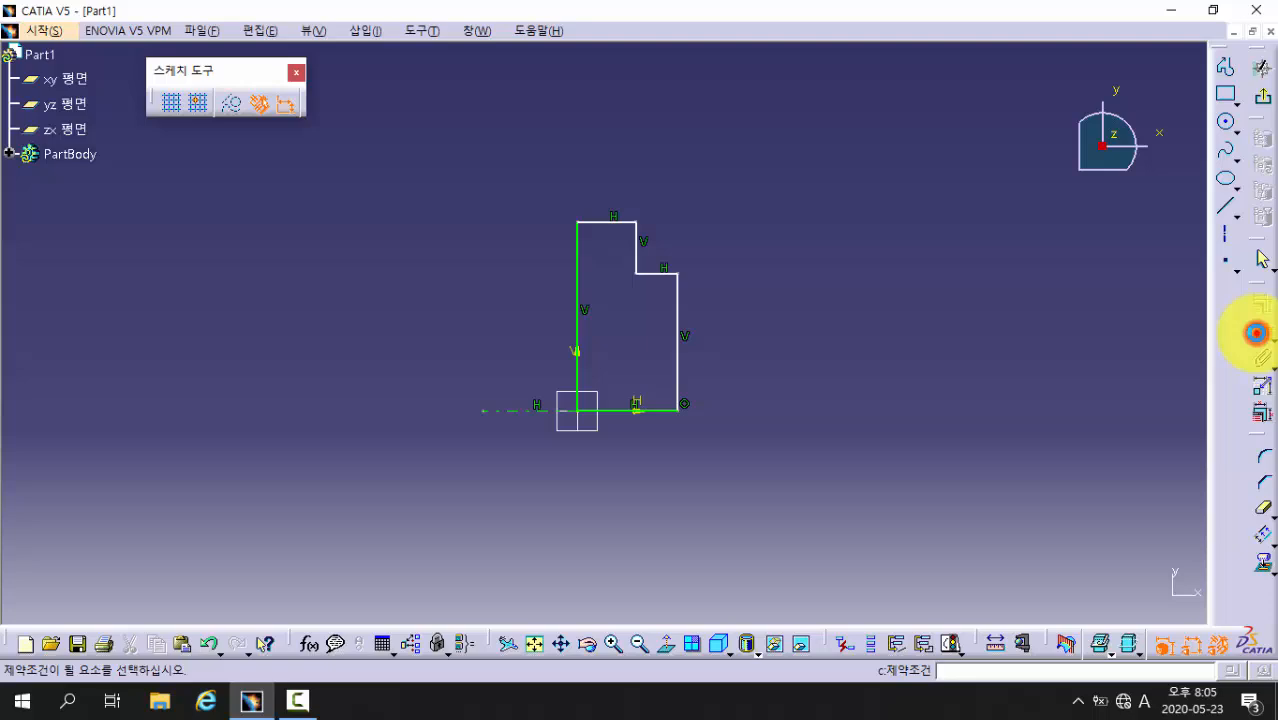
left_click(523, 408)
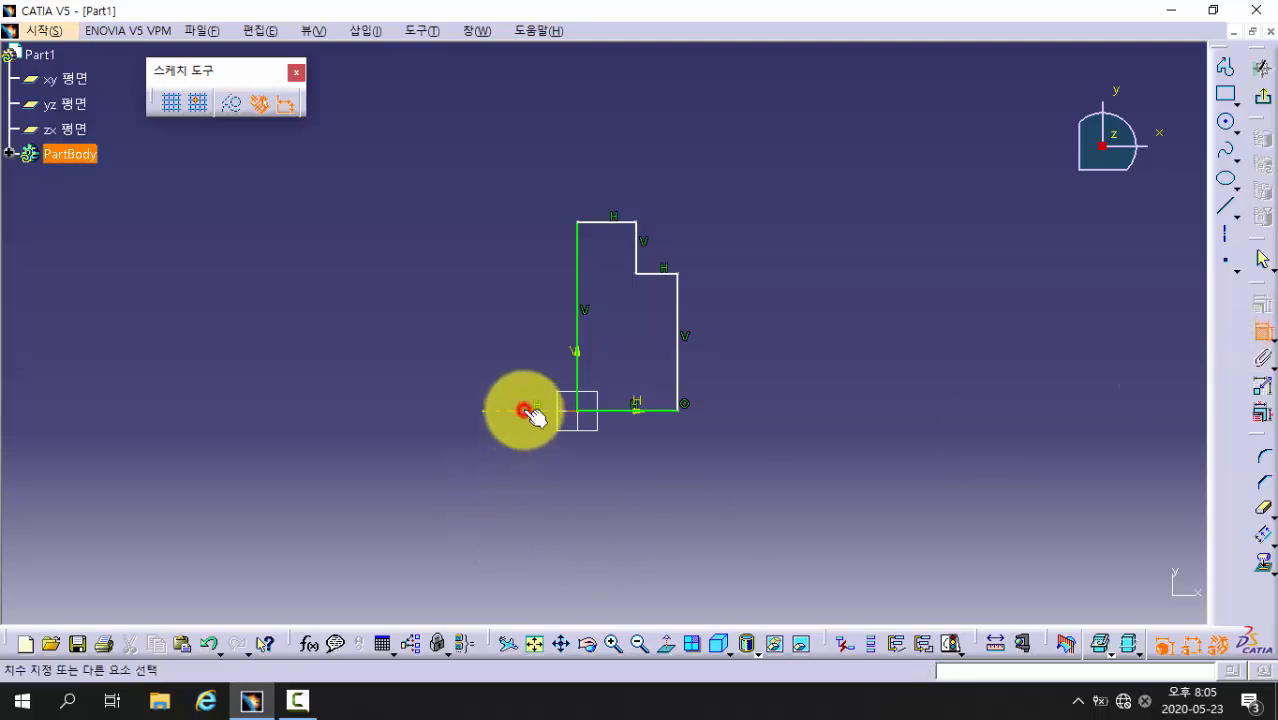
left_click(607, 224)
left_click(436, 322)
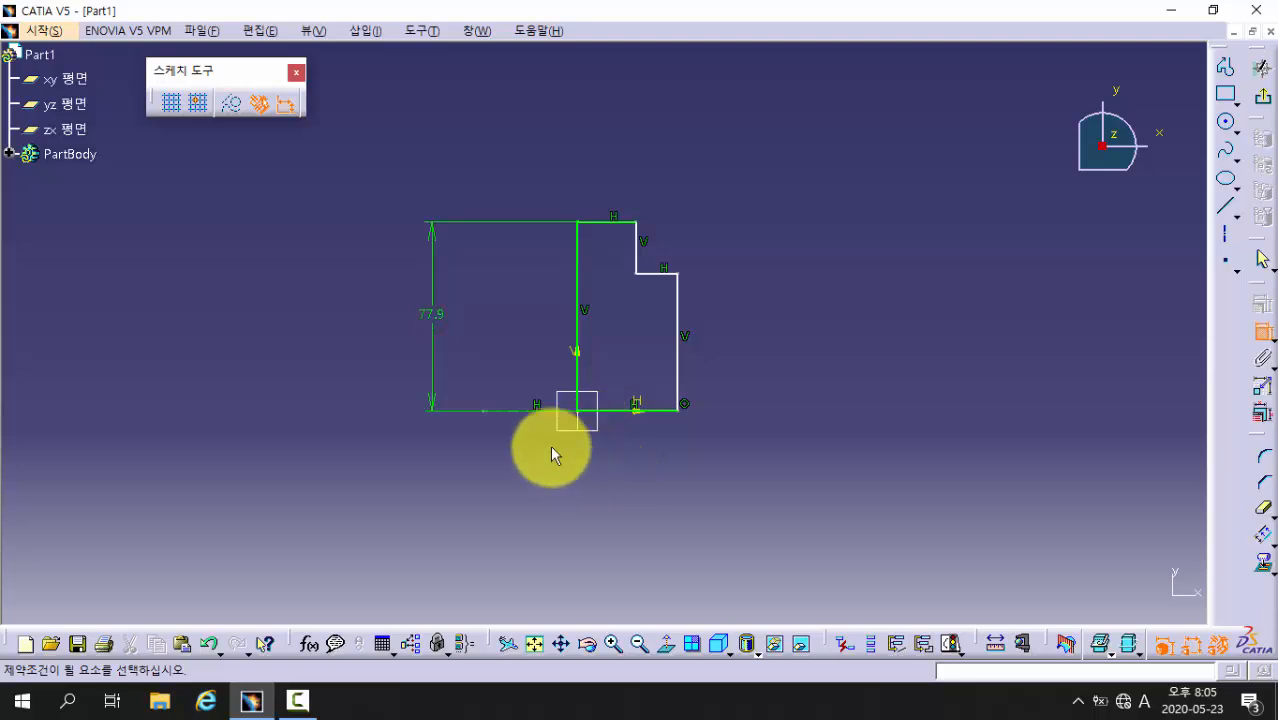
left_click(523, 408)
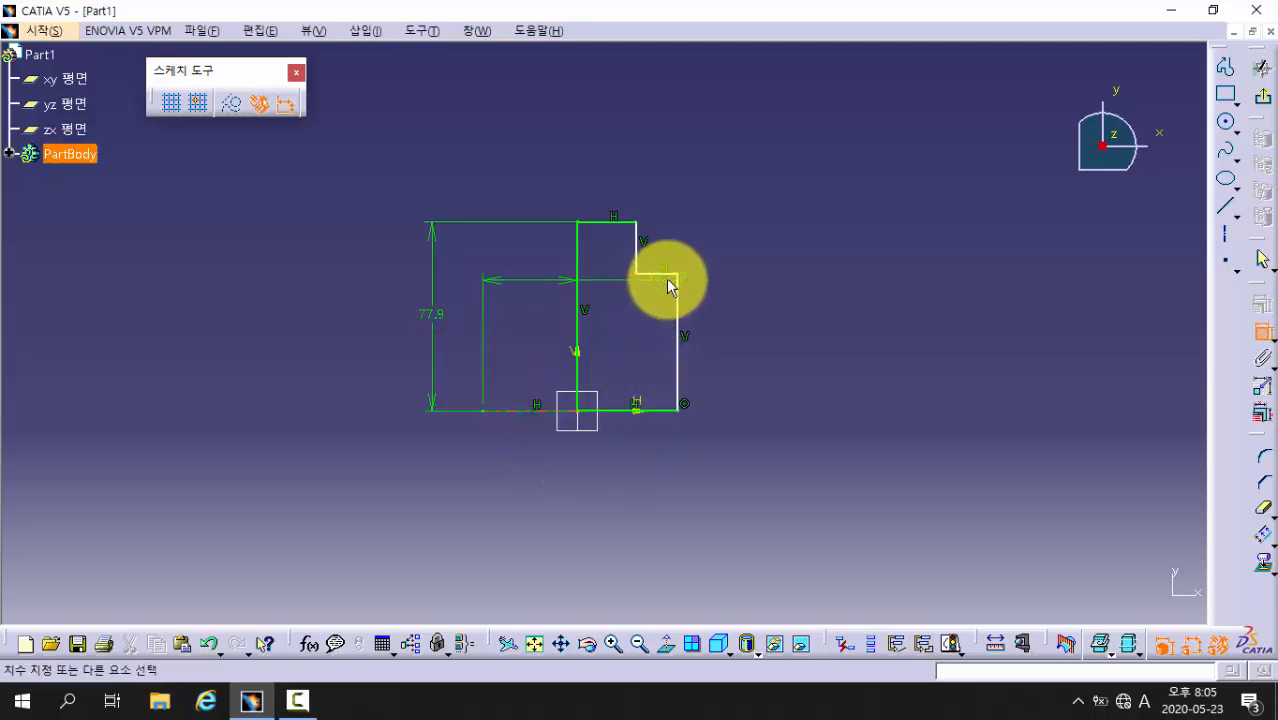
left_click(665, 271)
left_click(730, 338)
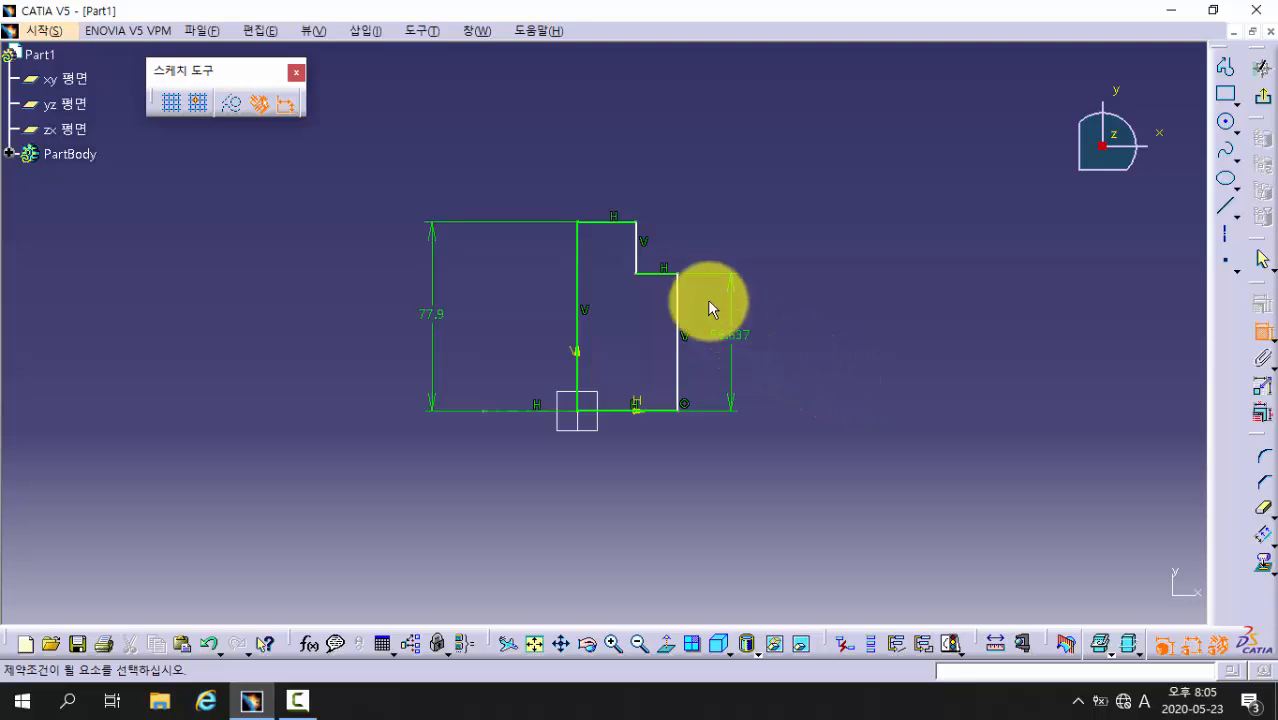
Dimension the horizontal width of the step and the overall width of the profile
left_click(679, 305)
left_click(636, 258)
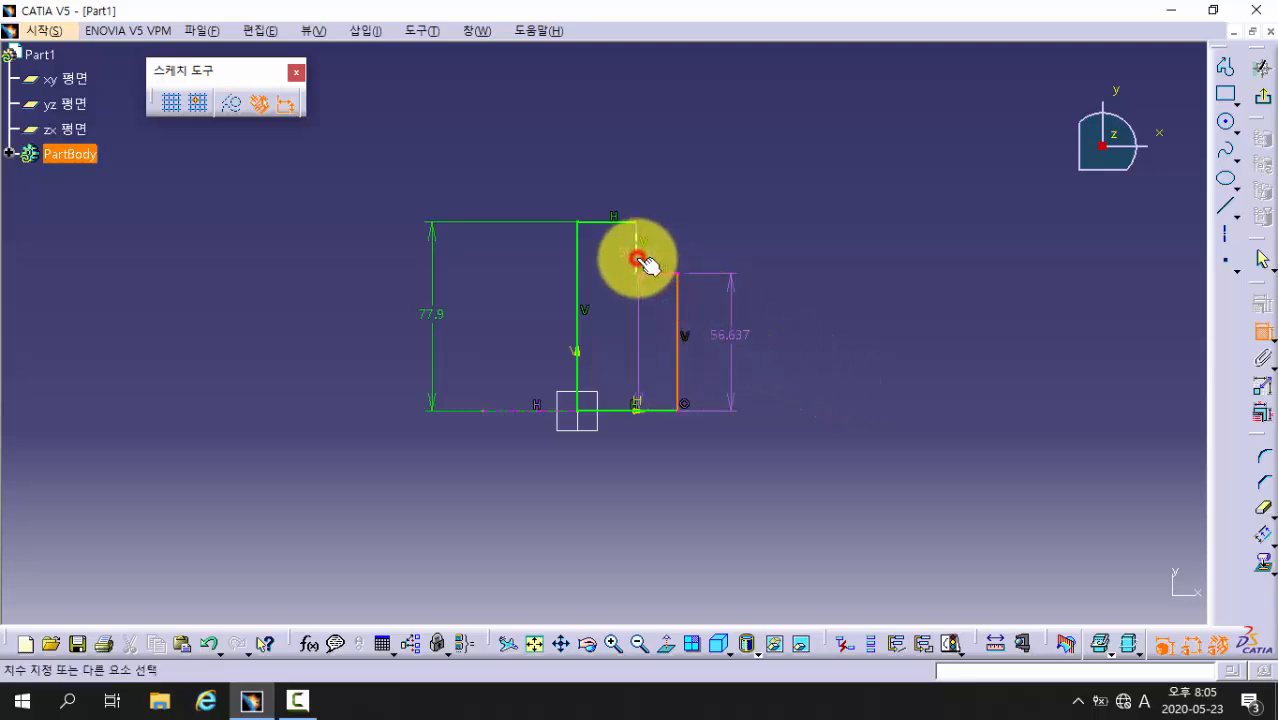
left_click(735, 180)
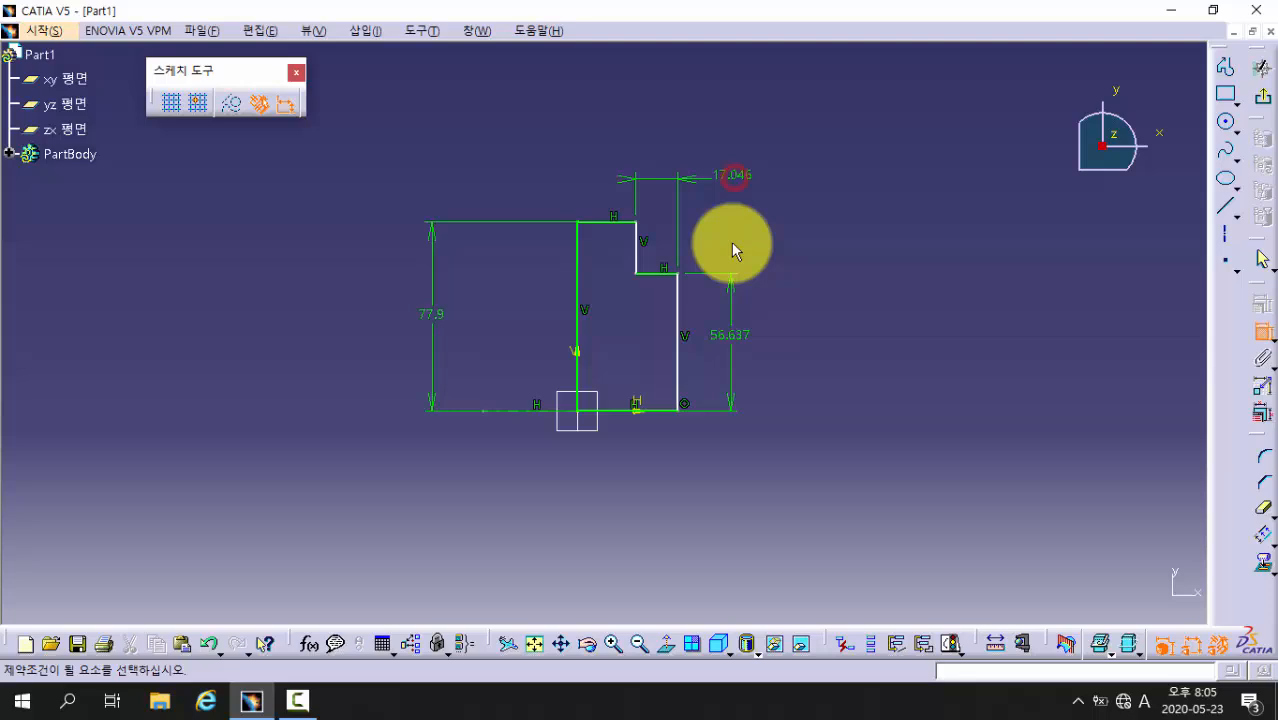
left_click(679, 305)
left_click(581, 288)
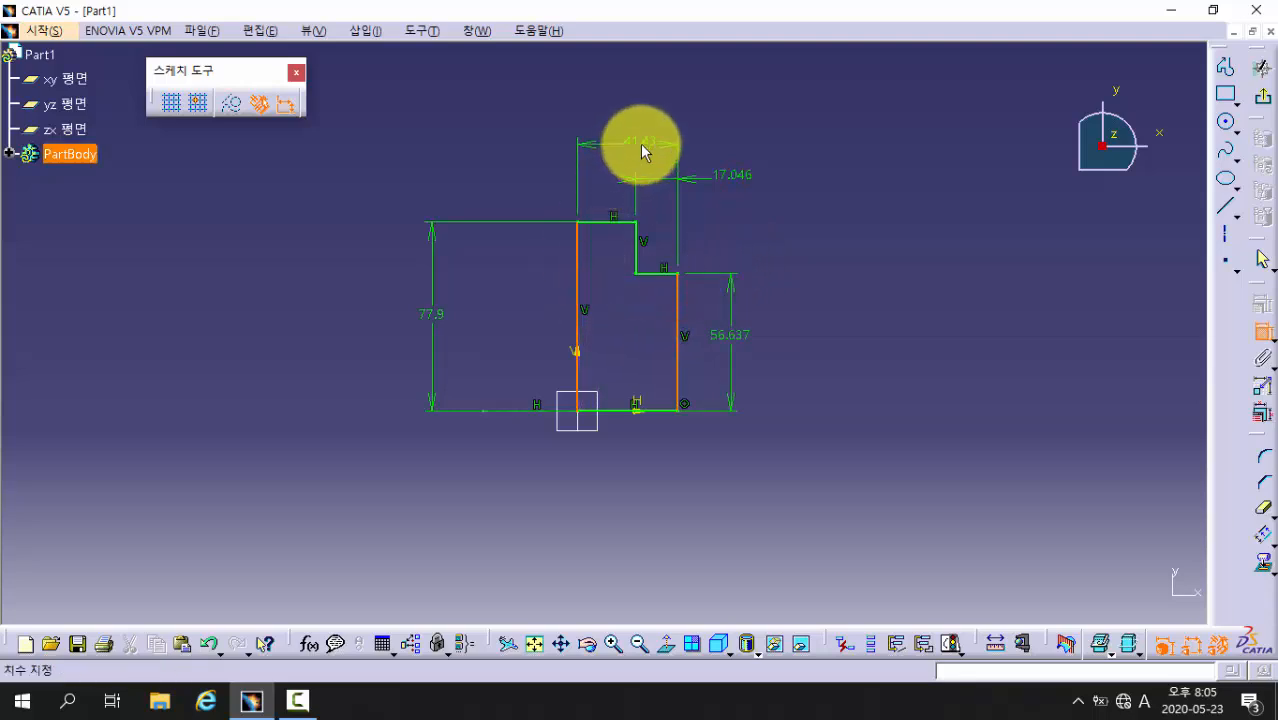
left_click(640, 143)
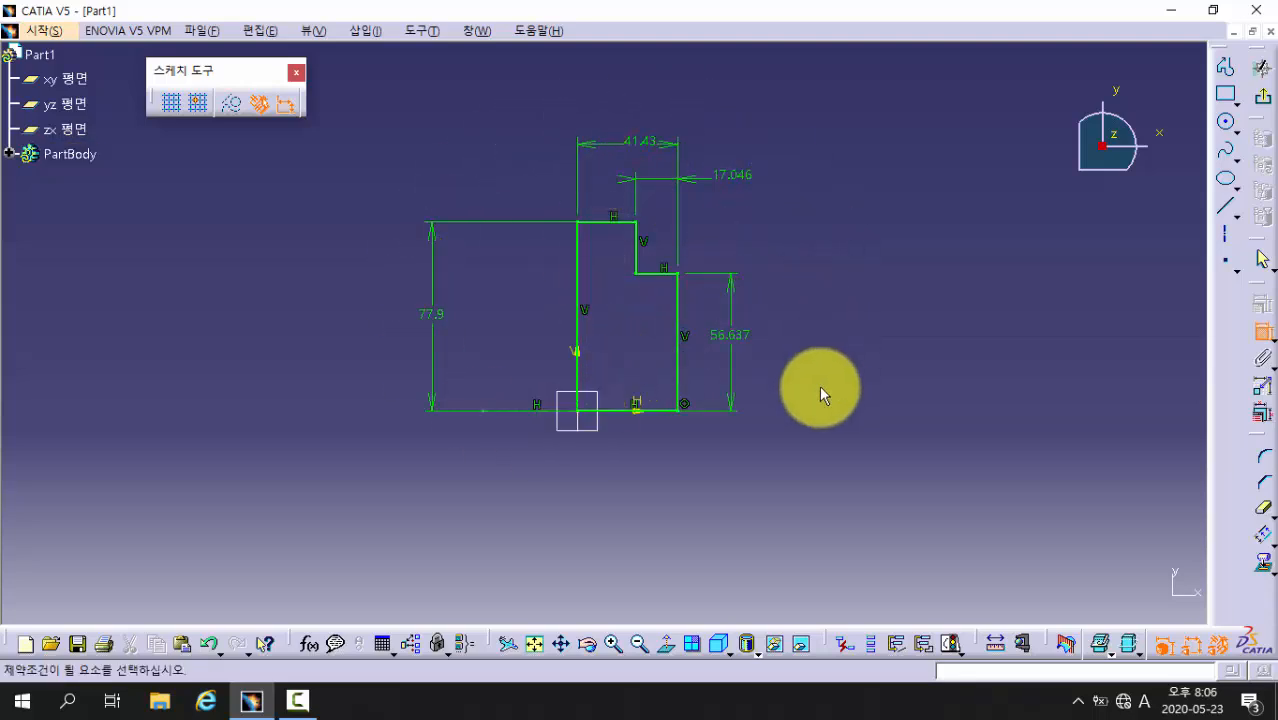
Using Edit Multi-Constraint, set the profile's overall width to 12 mm and the step width to 4 mm
middle_click_drag(819, 385, 599, 419)
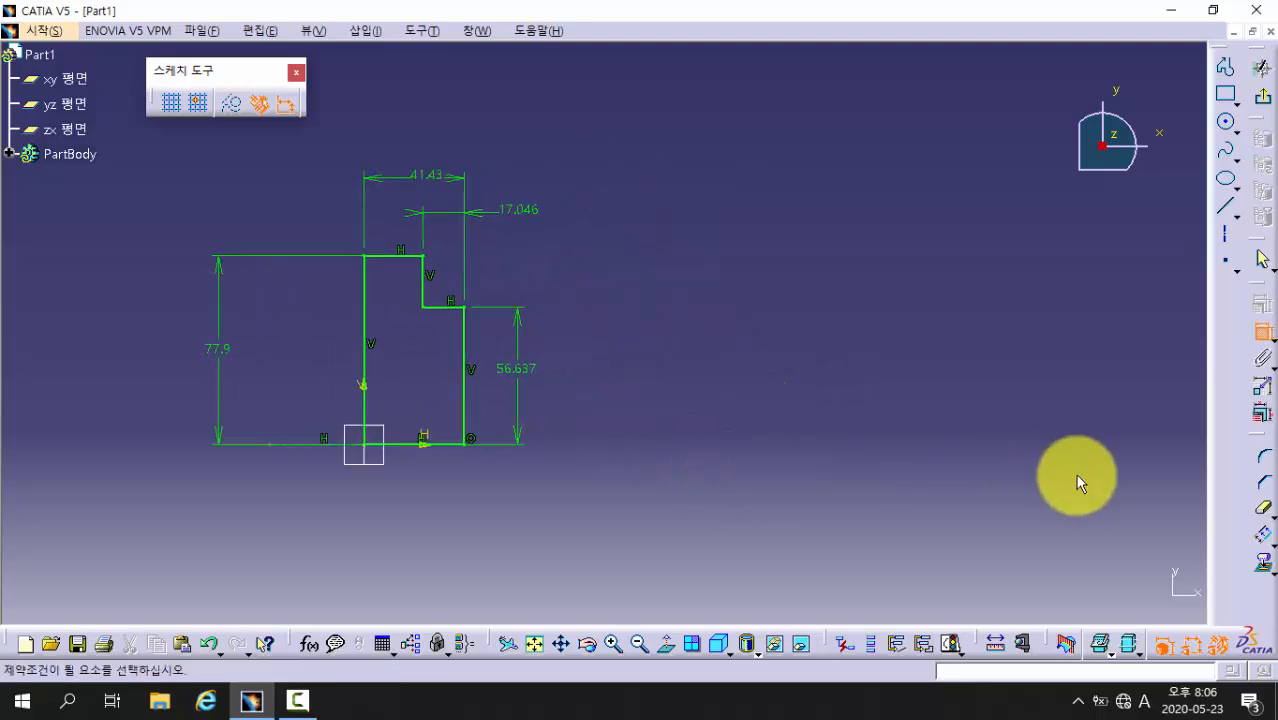
left_click(1265, 418)
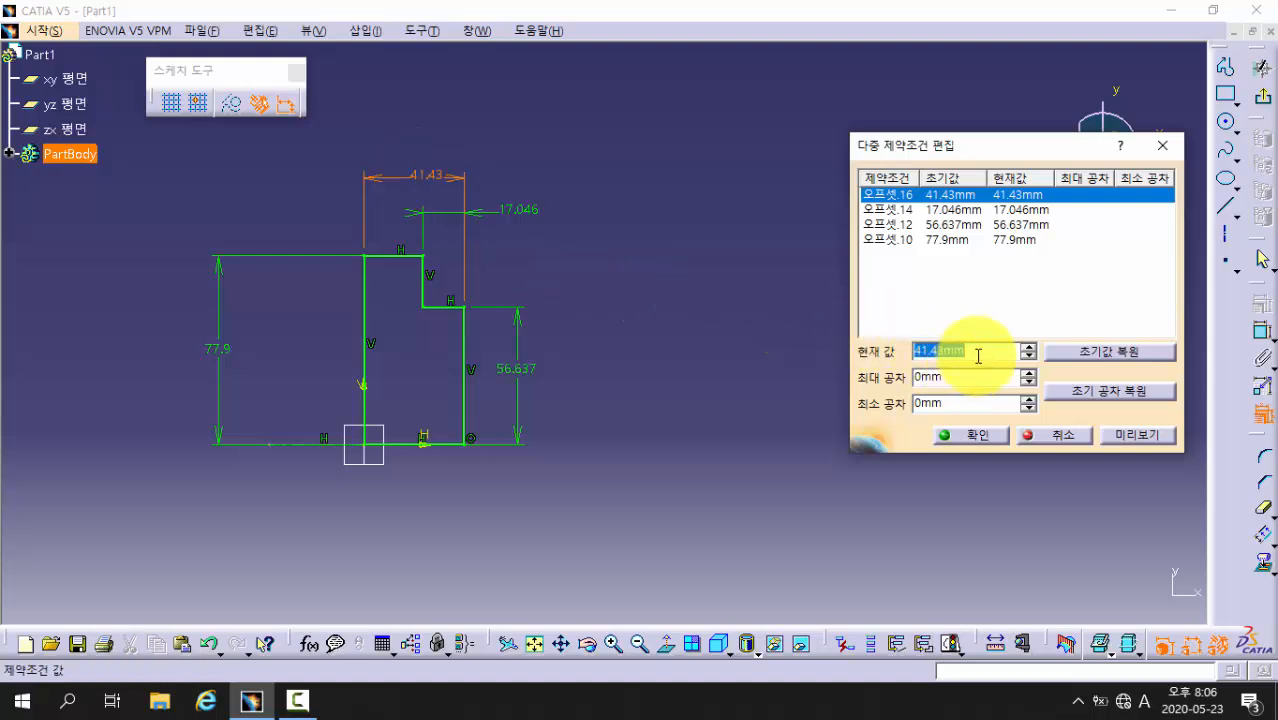
left_click_drag(977, 355, 878, 356)
type("12")
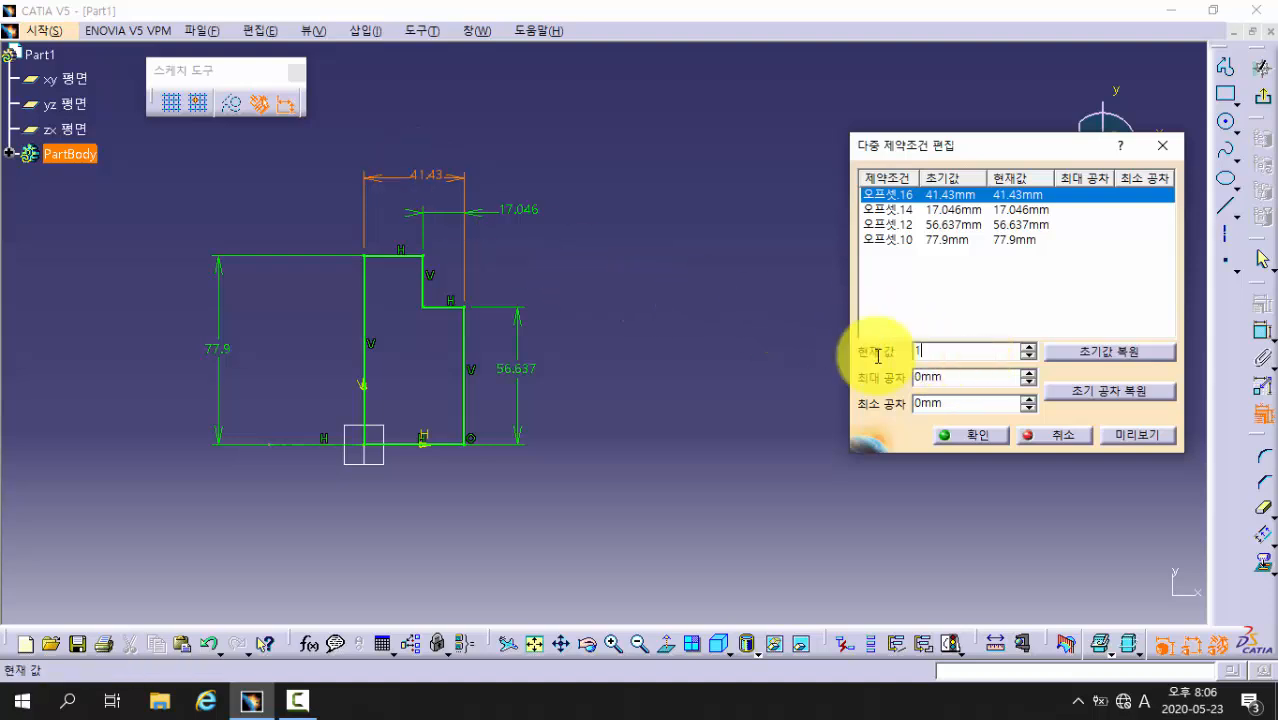
left_click(885, 210)
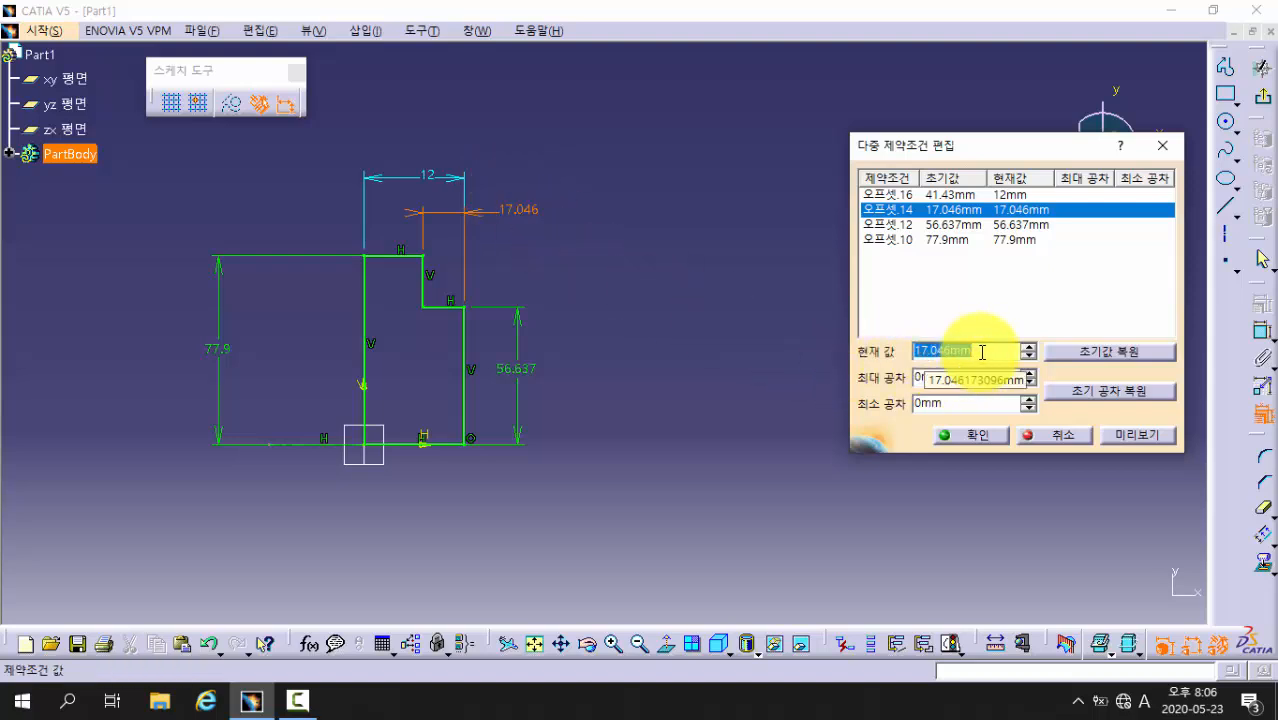
type("4")
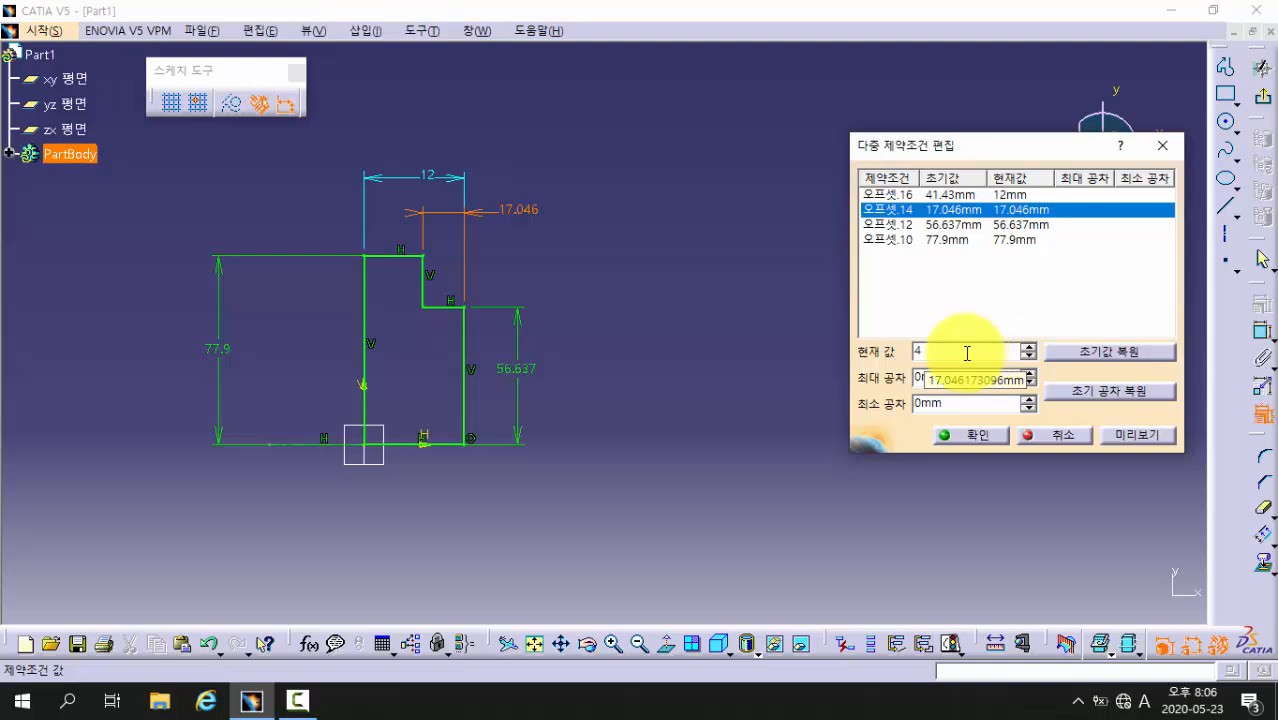
Set the lower step edge's distance from the axis to 21 mm and the top edge's to 32 mm, and apply the constraints
left_click(897, 226)
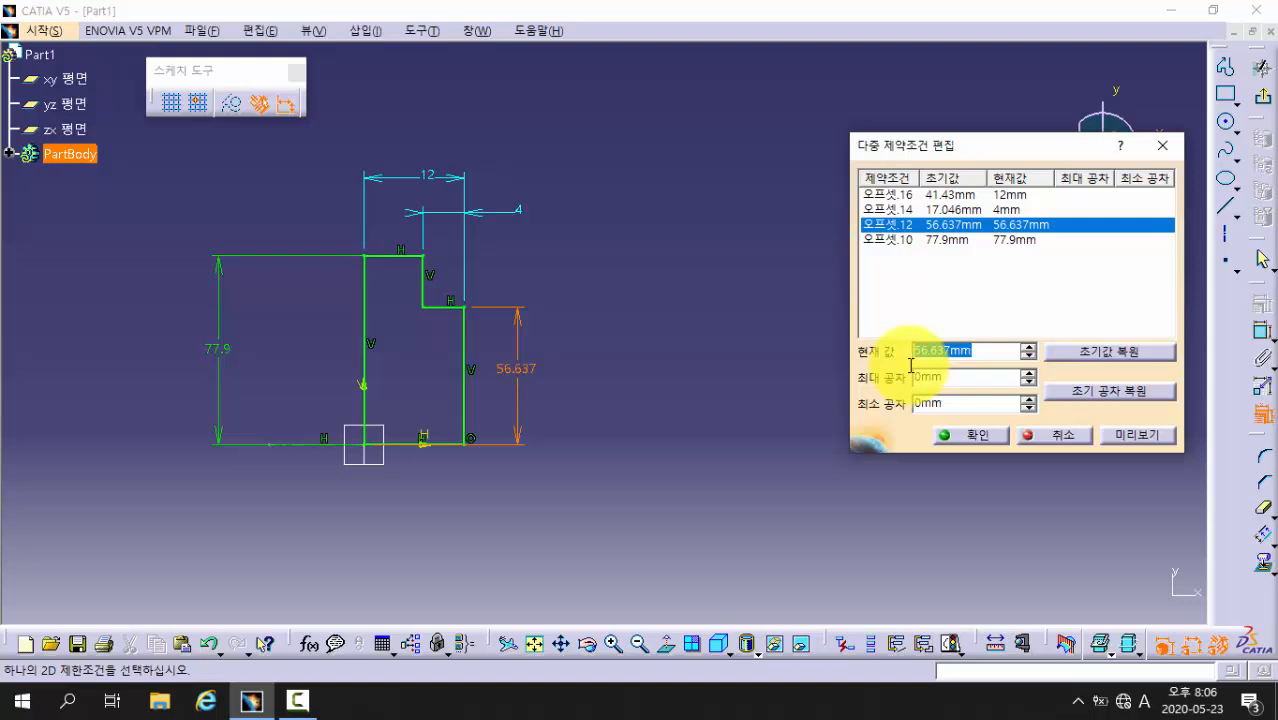
type("21")
left_click(893, 242)
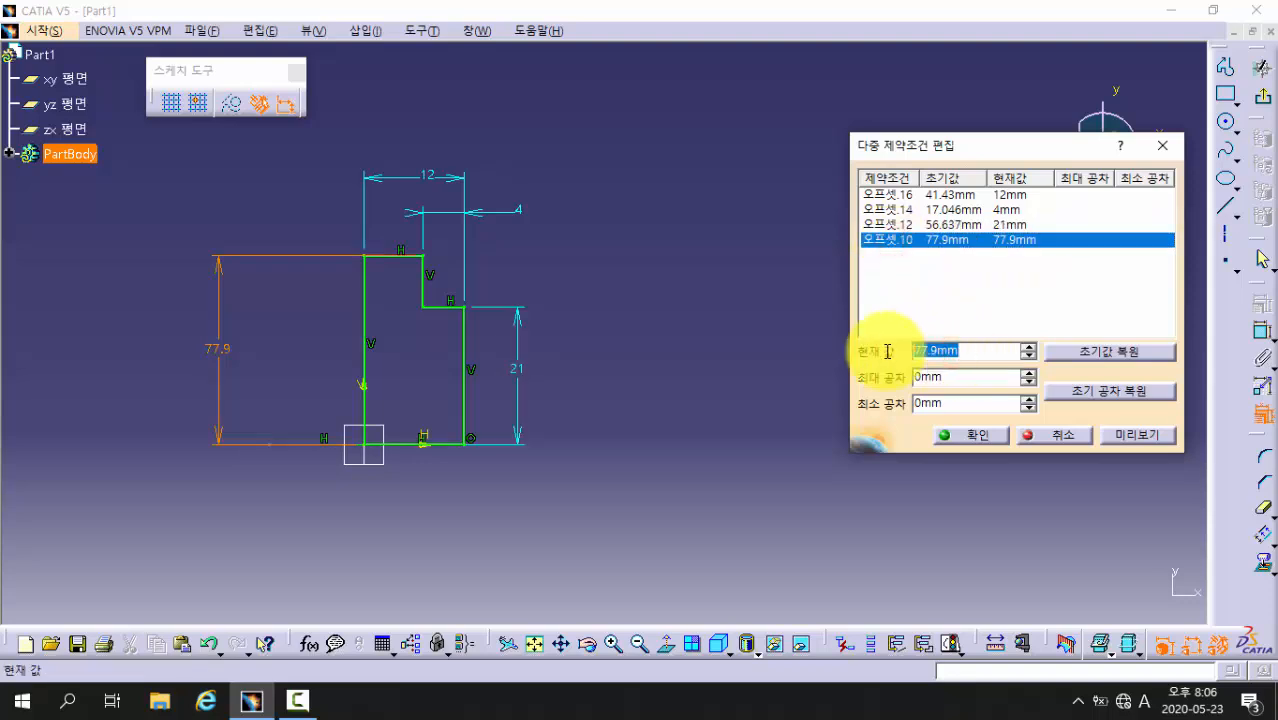
type("32")
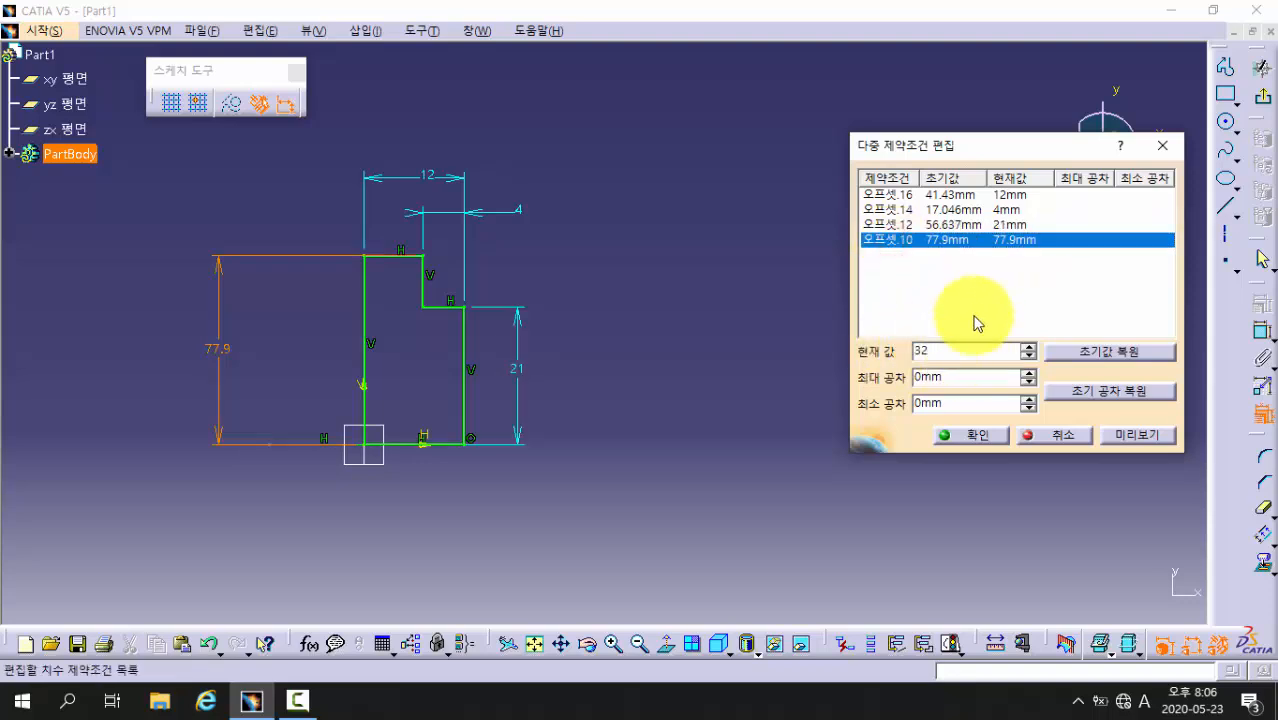
key("Return")
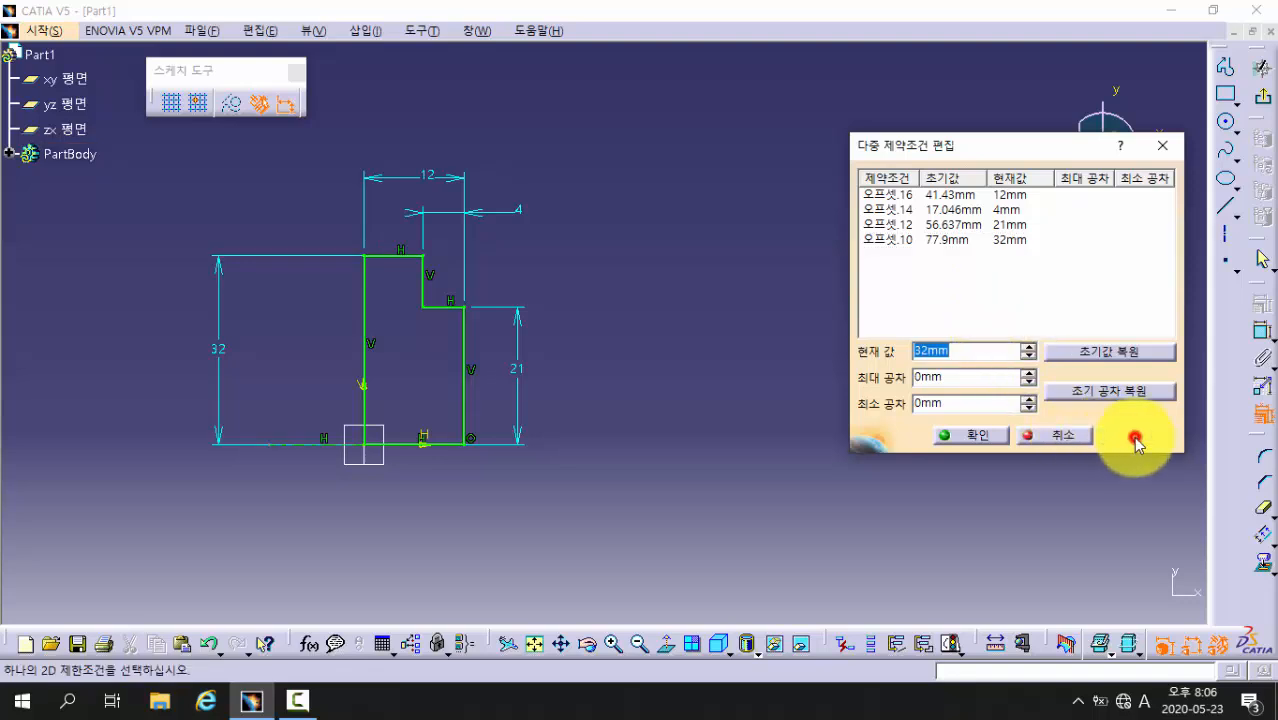
left_click(1135, 436)
left_click(975, 438)
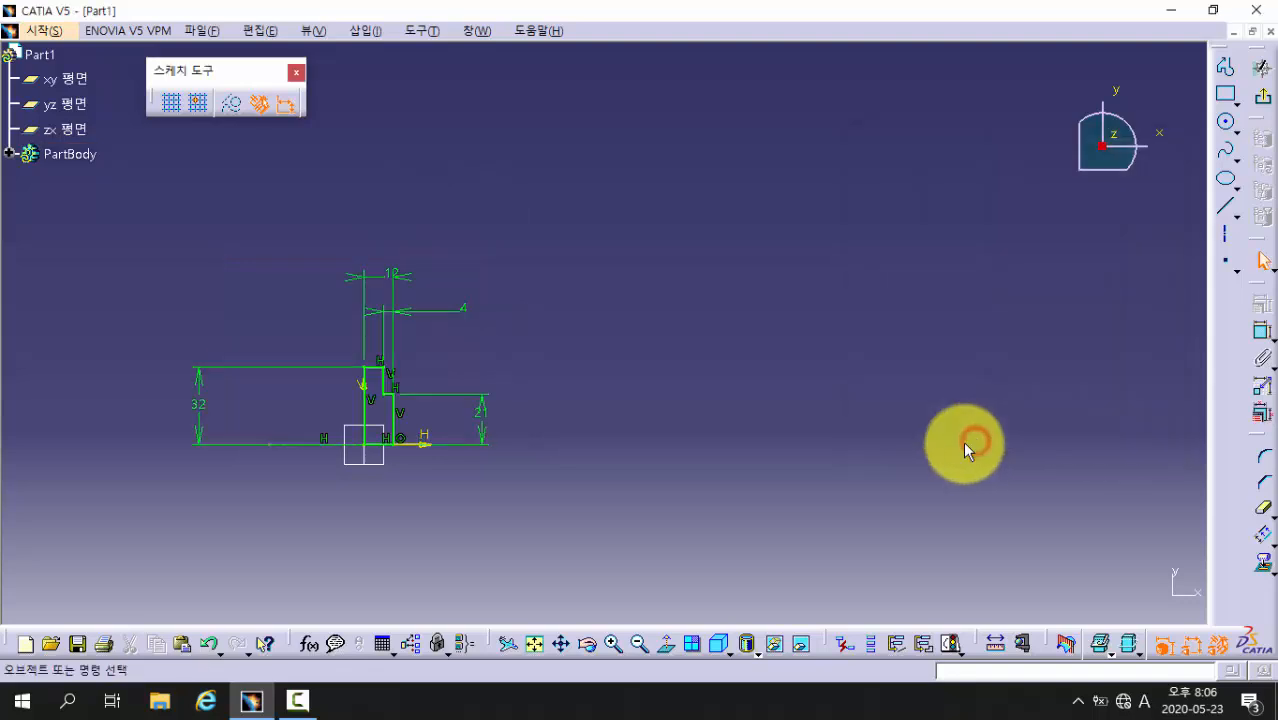
Move the 32, 21, 4 and 12 mm dimensions closer to the stepped profile
mouse_move(316, 490)
middle_mouse_down()
mouse_move(491, 477)
mouse_move(391, 405)
middle_mouse_up()
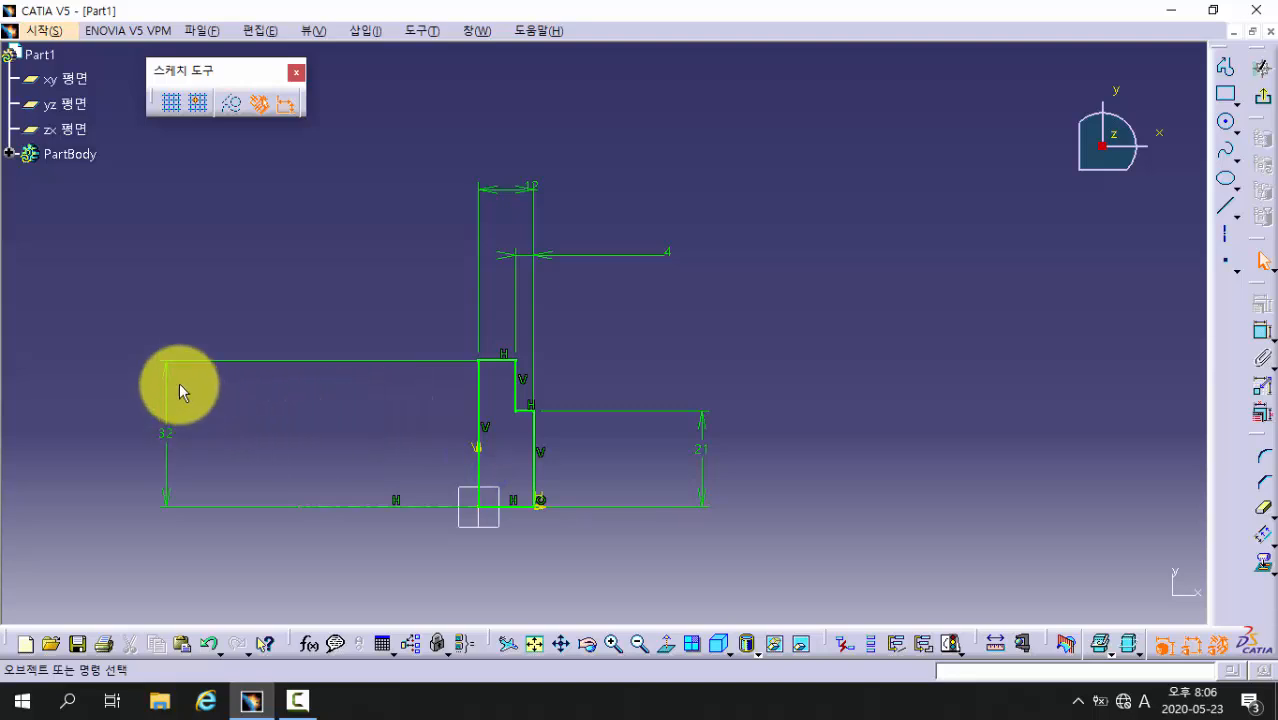
left_click_drag(168, 372, 448, 375)
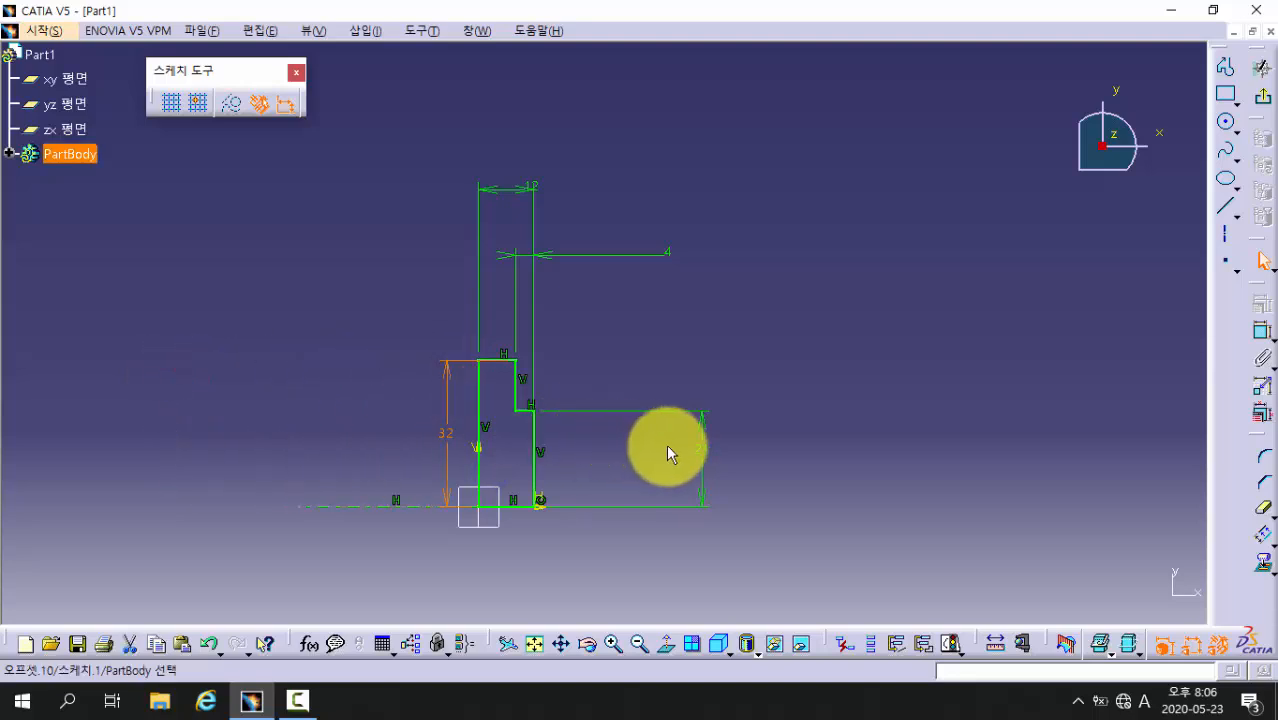
left_click_drag(703, 430, 567, 430)
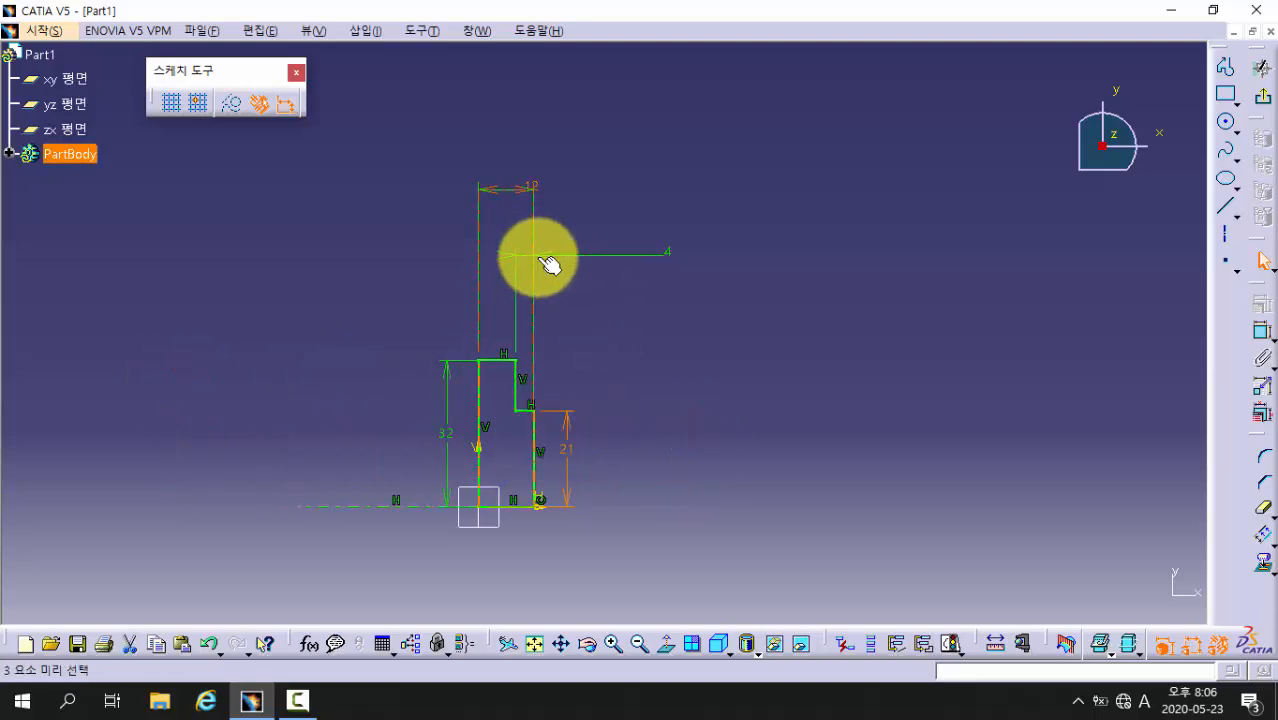
left_click_drag(542, 255, 556, 330)
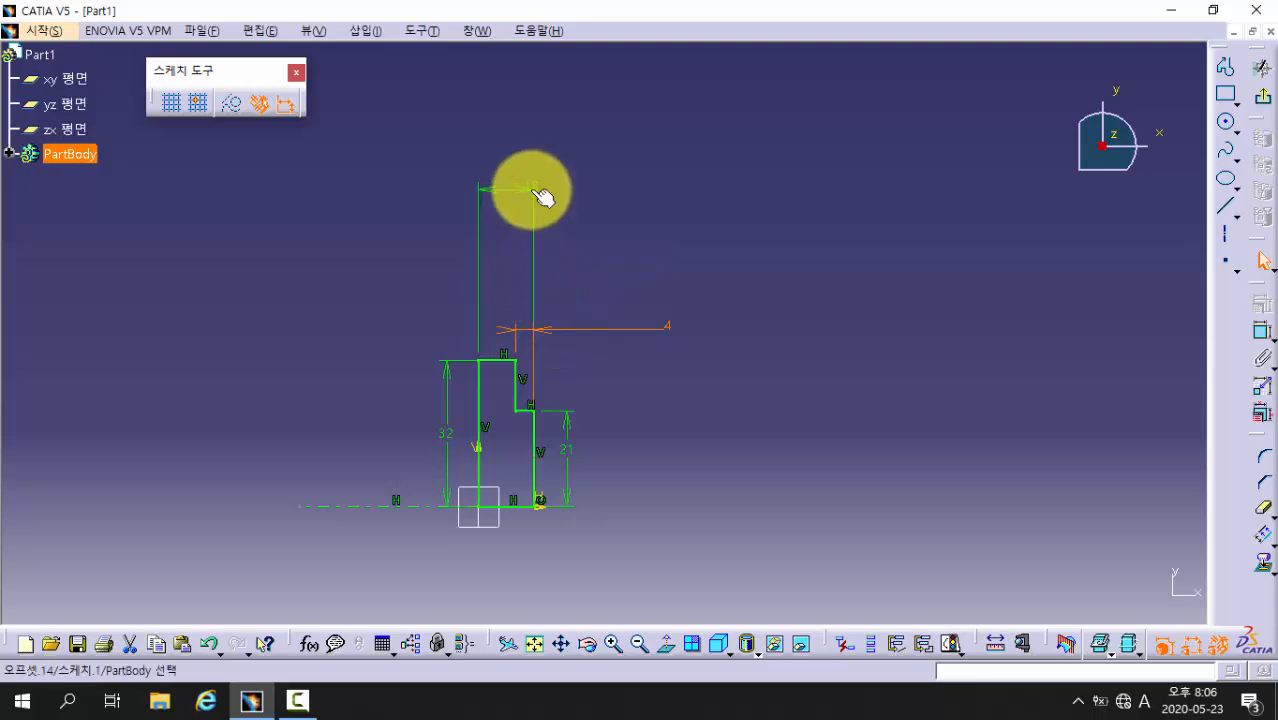
left_click_drag(542, 194, 590, 308)
left_click(671, 348)
mouse_move(590, 378)
middle_mouse_down()
mouse_move(671, 348)
mouse_move(690, 302)
middle_mouse_up()
middle_click_drag(742, 405, 769, 327)
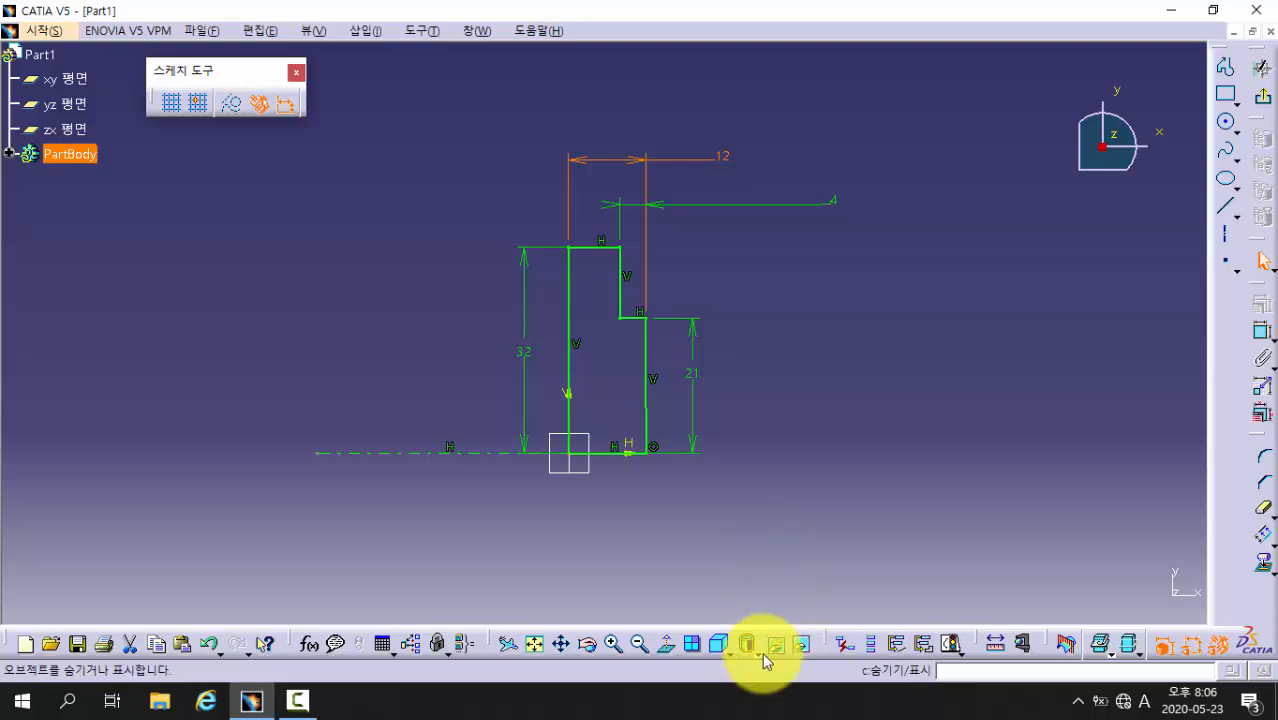
left_click(670, 647)
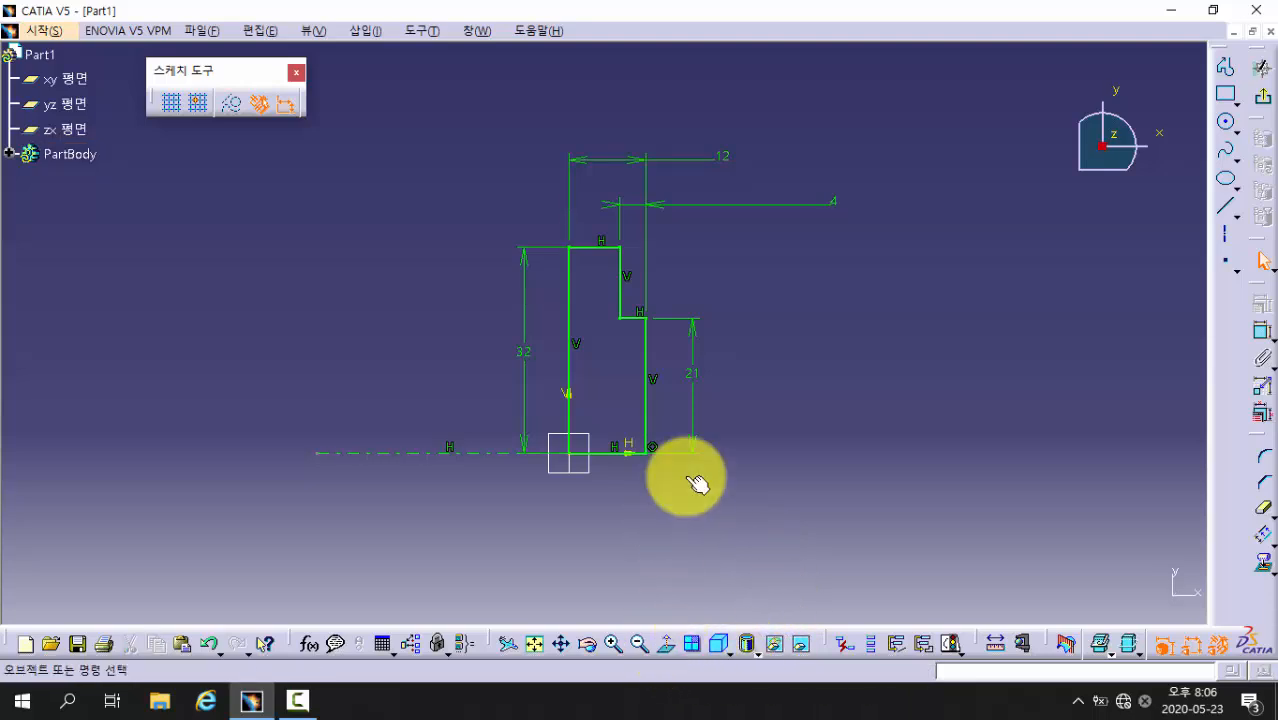
left_click(553, 448)
middle_click_drag(553, 448, 579, 402)
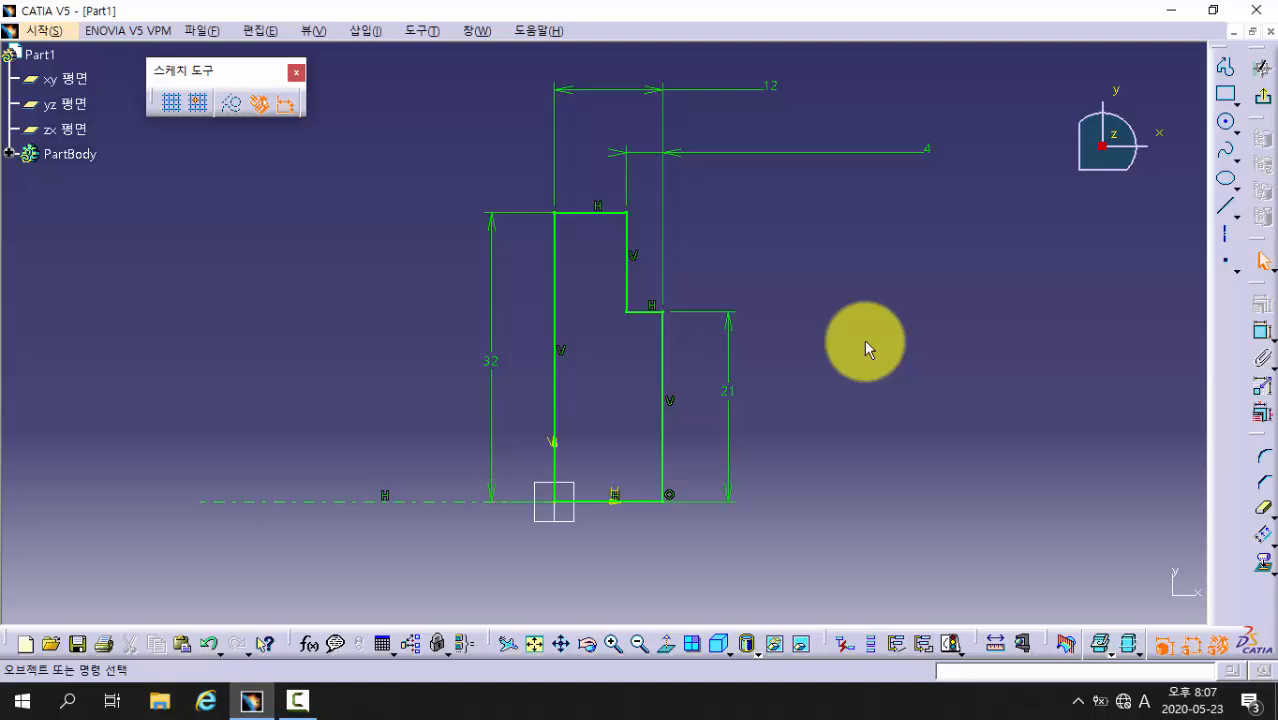
Exit the sketch and revolve the profile 360 degrees around the sketch axis with Shaft
left_click(1261, 100)
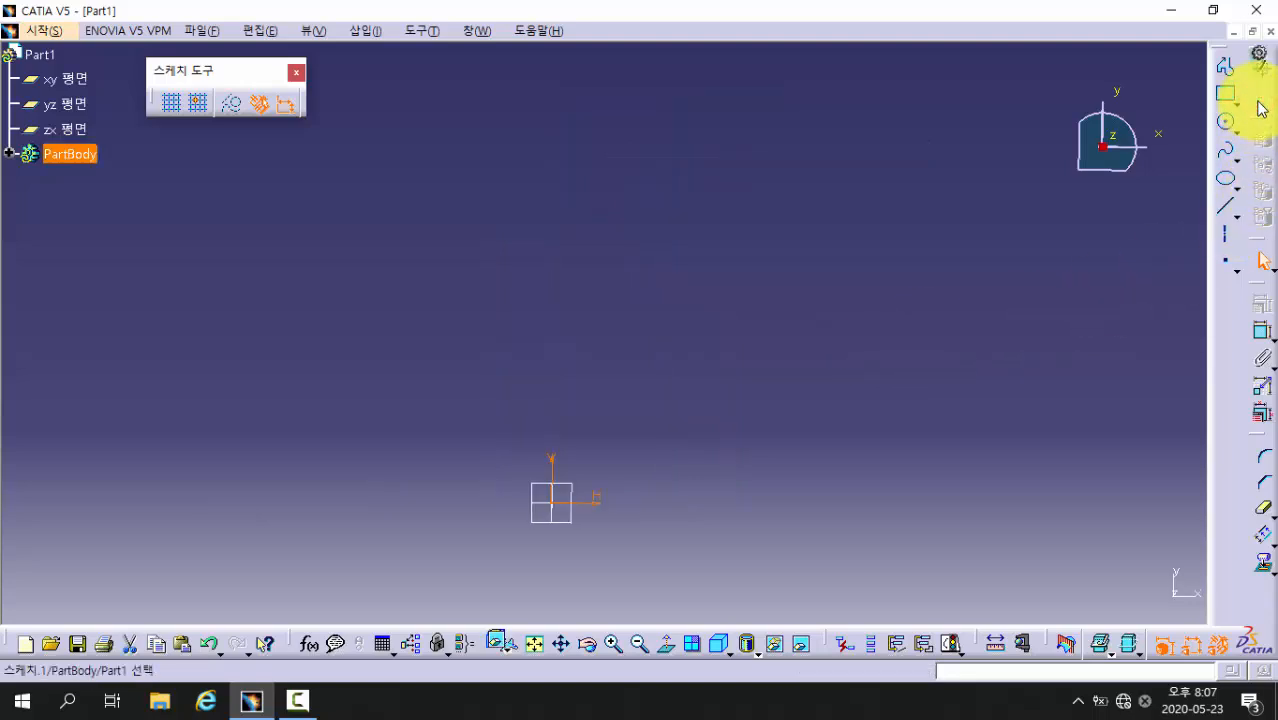
mouse_move(516, 508)
middle_mouse_down()
mouse_move(735, 548)
mouse_move(790, 502)
middle_mouse_up()
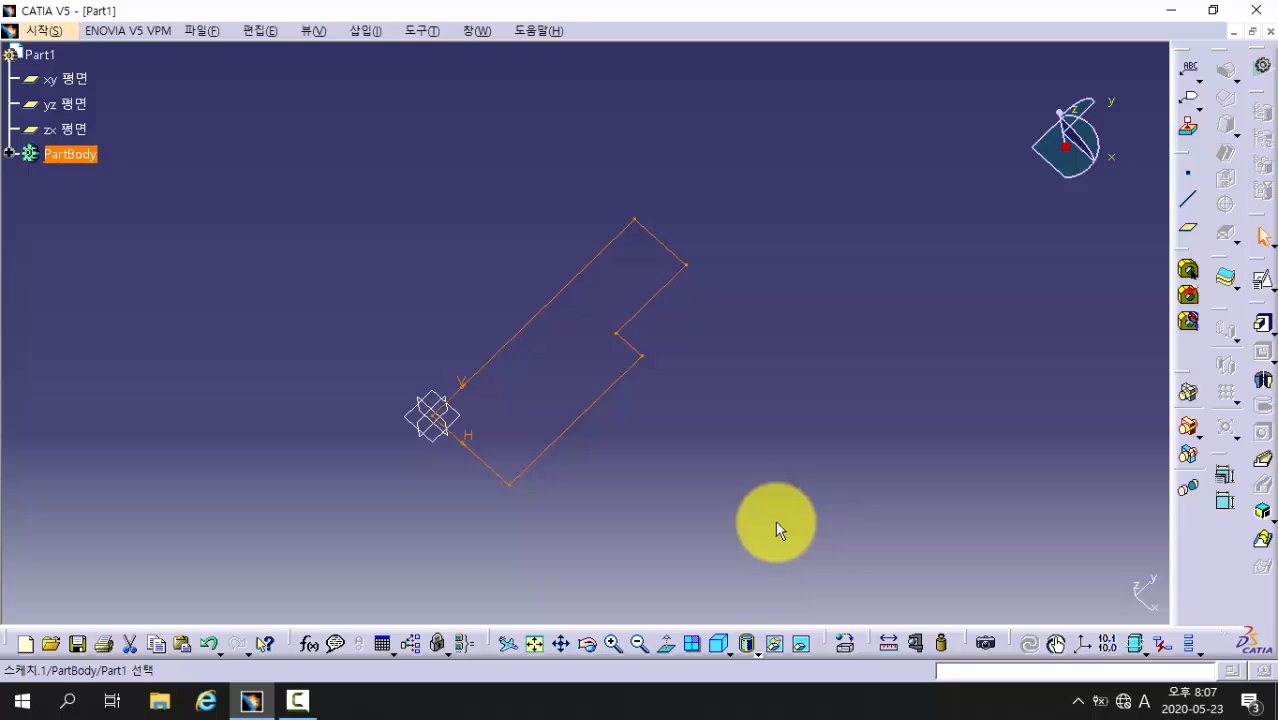
left_click(1263, 384)
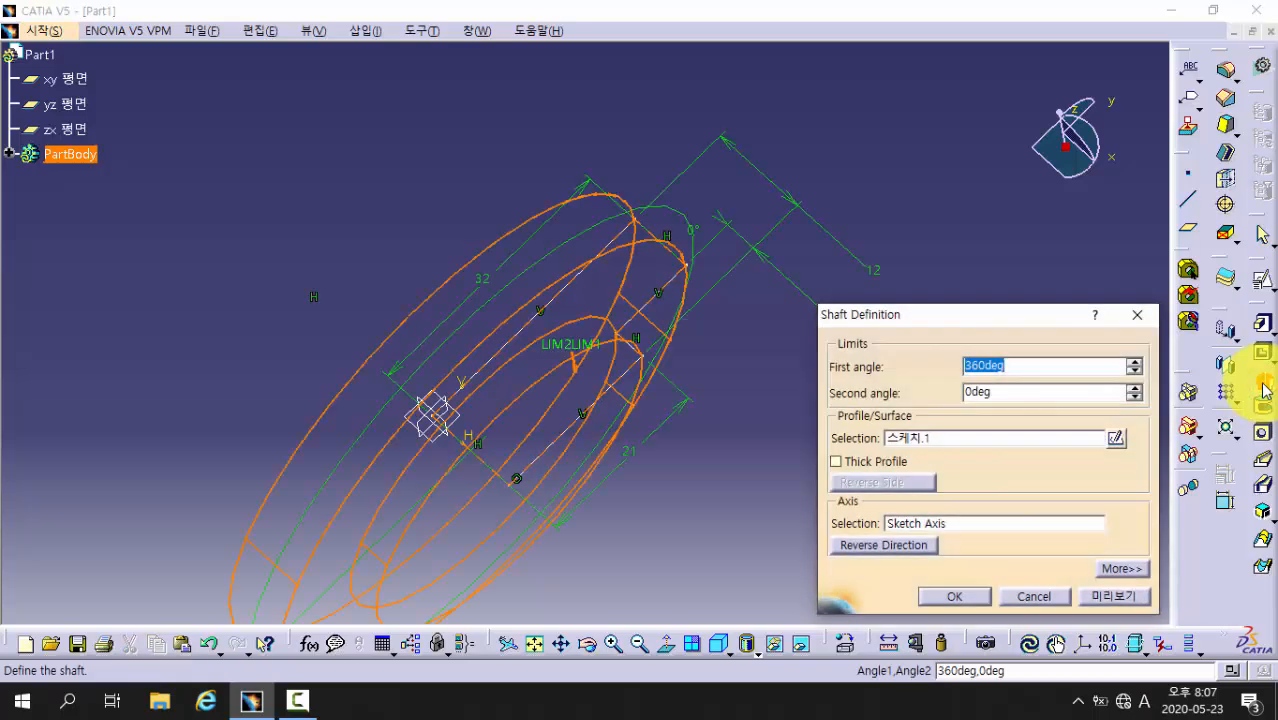
left_click(960, 600)
Create a positioned sketch on the xy plane with absolute origin and orientation
middle_click_drag(765, 465, 504, 355)
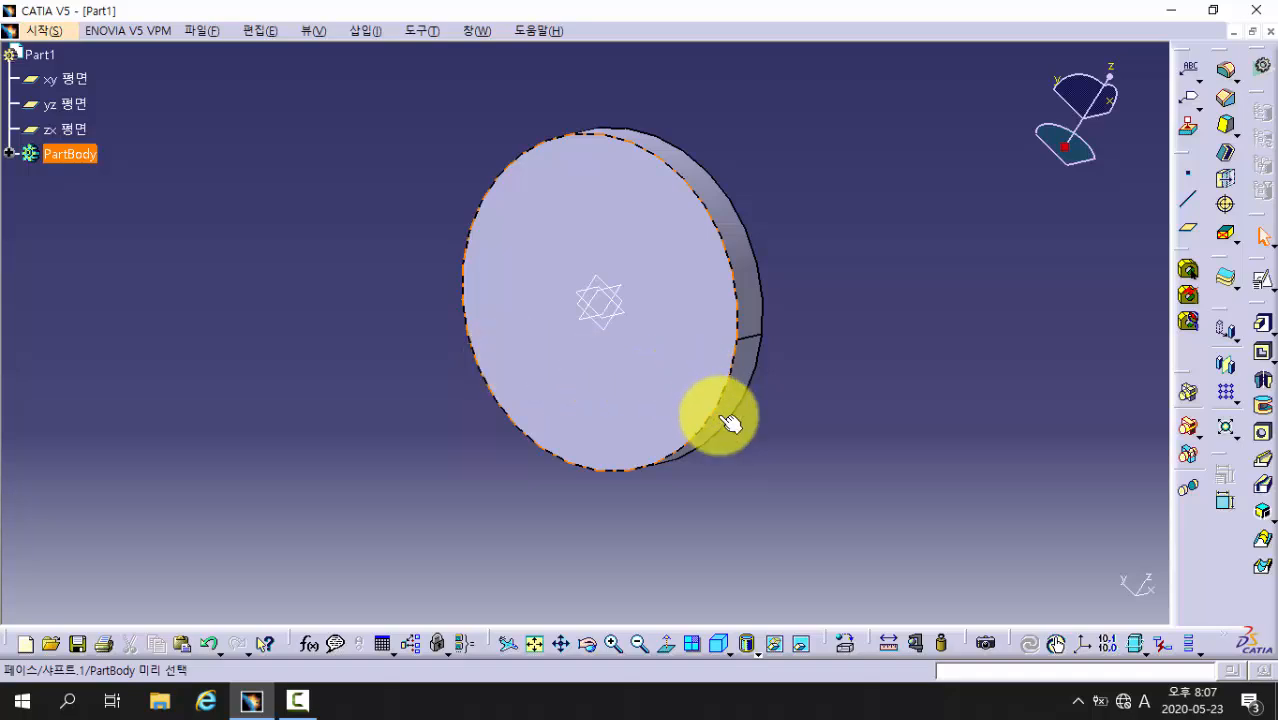
left_click(1262, 280)
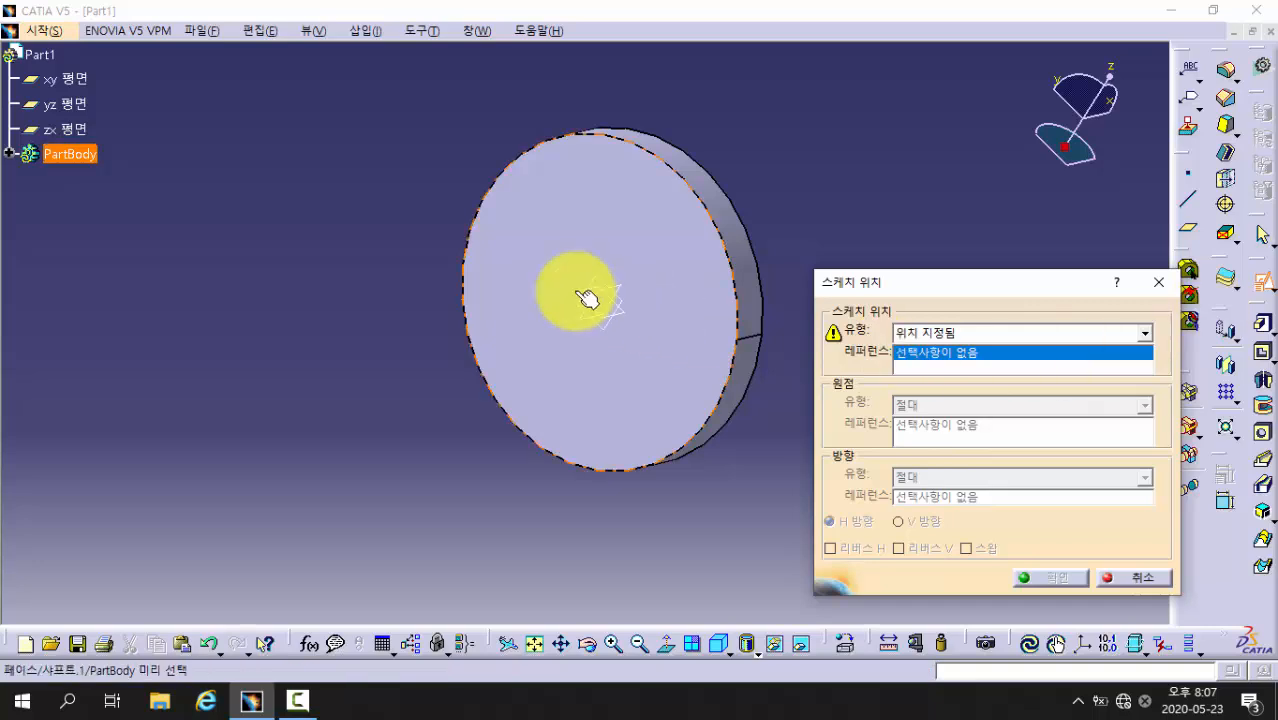
left_click(85, 78)
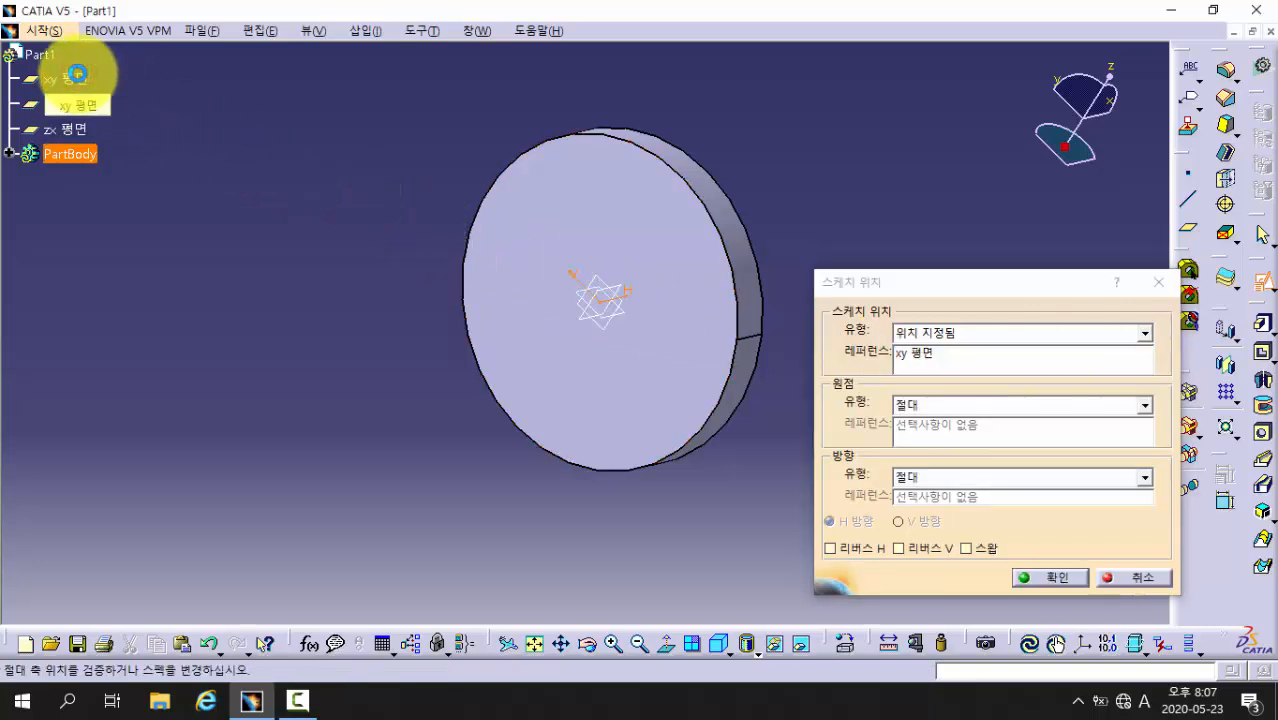
left_click(1053, 578)
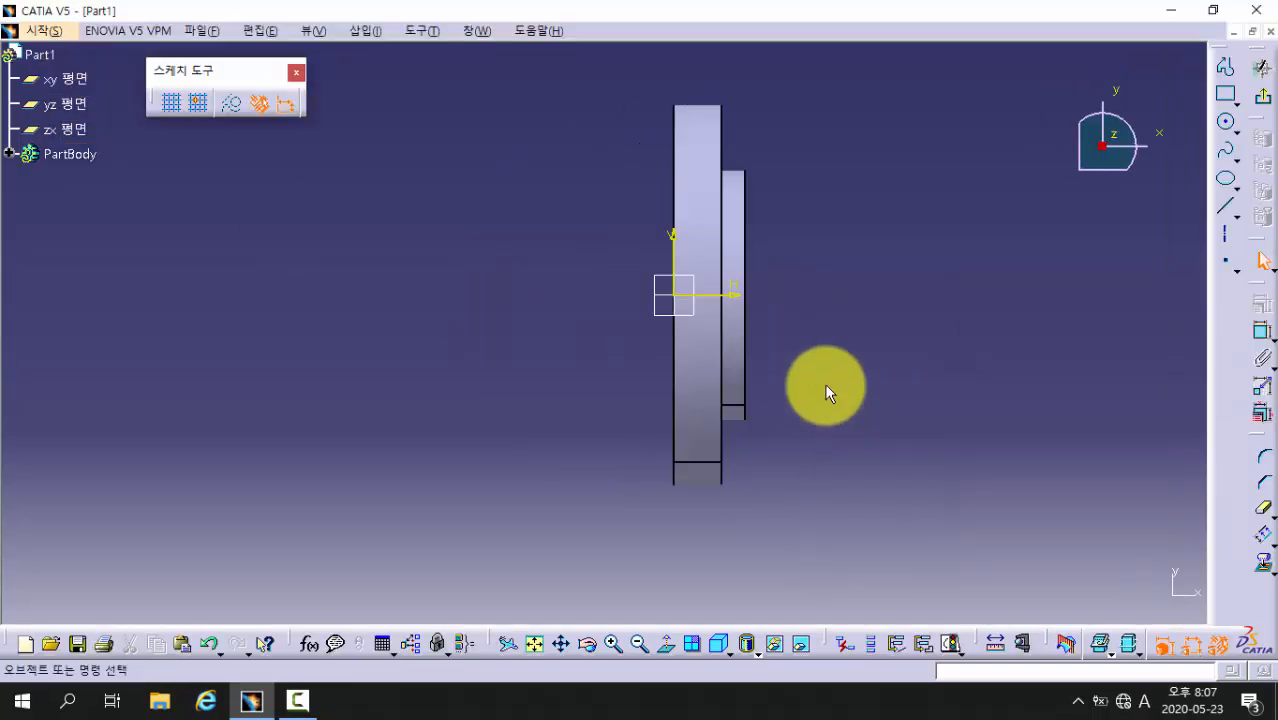
Draw a closed profile based on the H axis, about 18 mm wide, about 15 mm high on the left and 17 mm on the right, with a notch down to about 8.5 mm
mouse_move(826, 386)
middle_mouse_down()
mouse_move(748, 438)
mouse_move(778, 328)
middle_mouse_up()
middle_click_drag(778, 328, 749, 420)
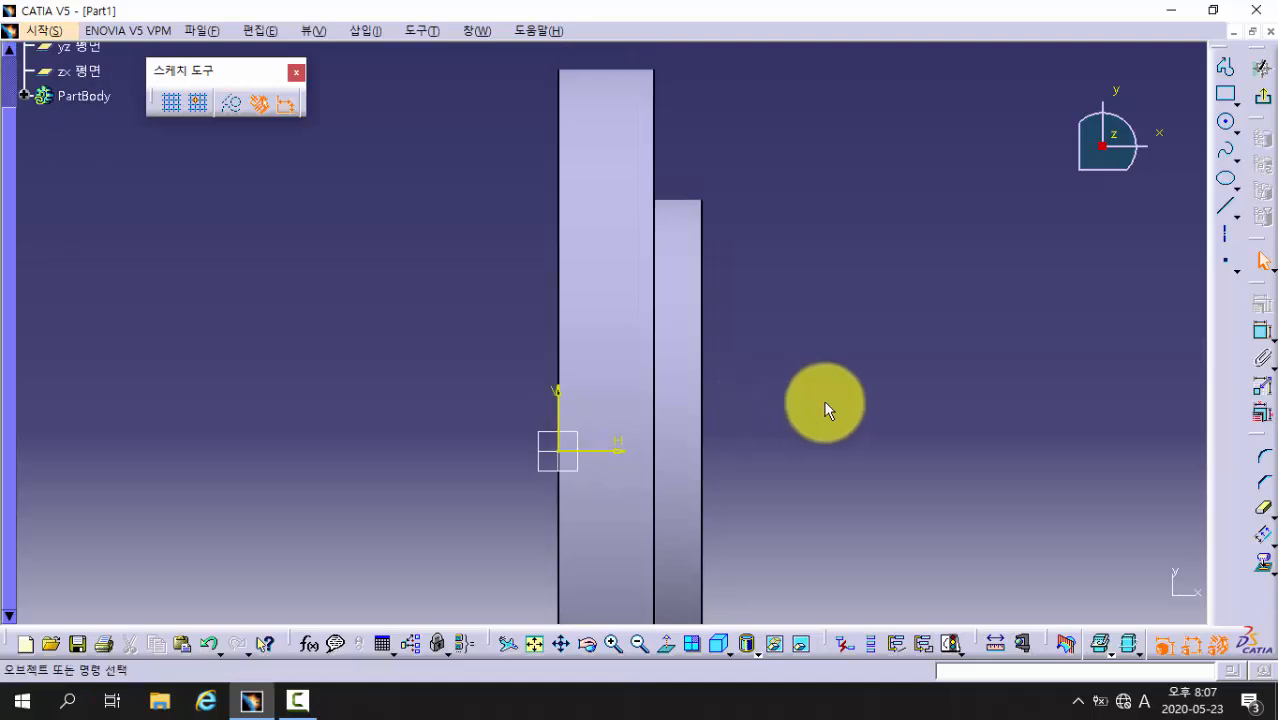
left_click(1226, 70)
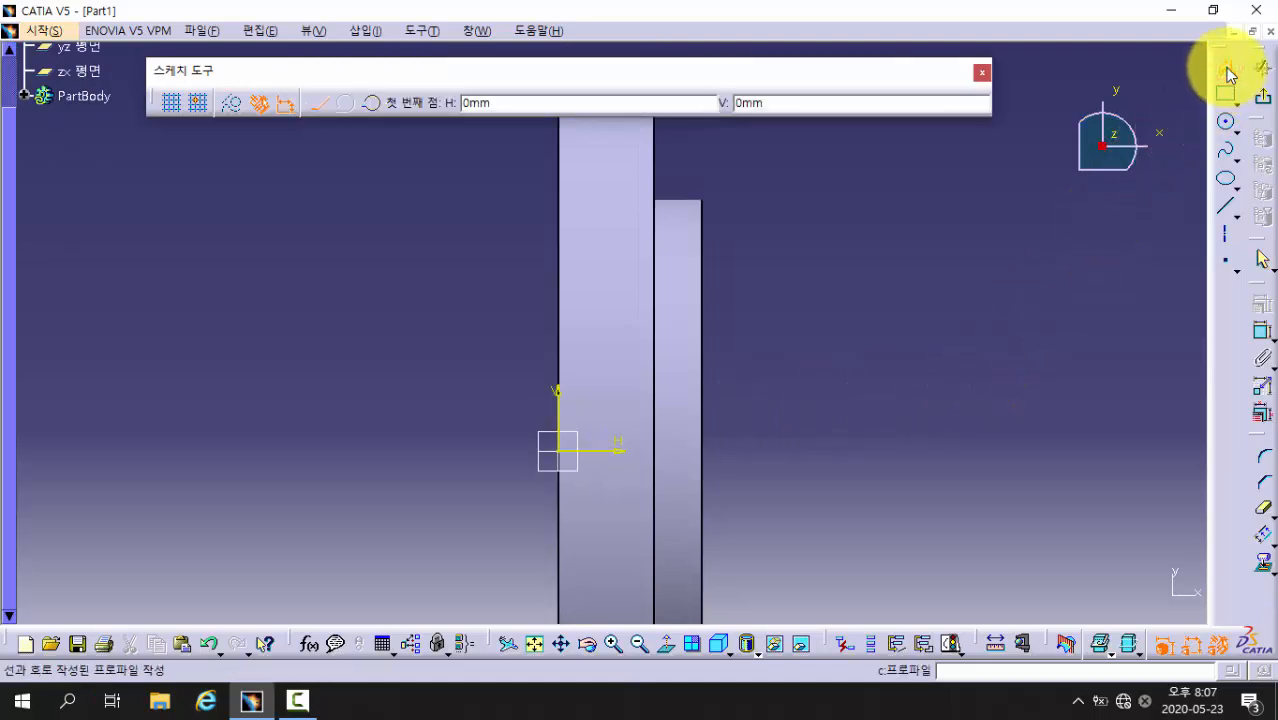
left_click(519, 275)
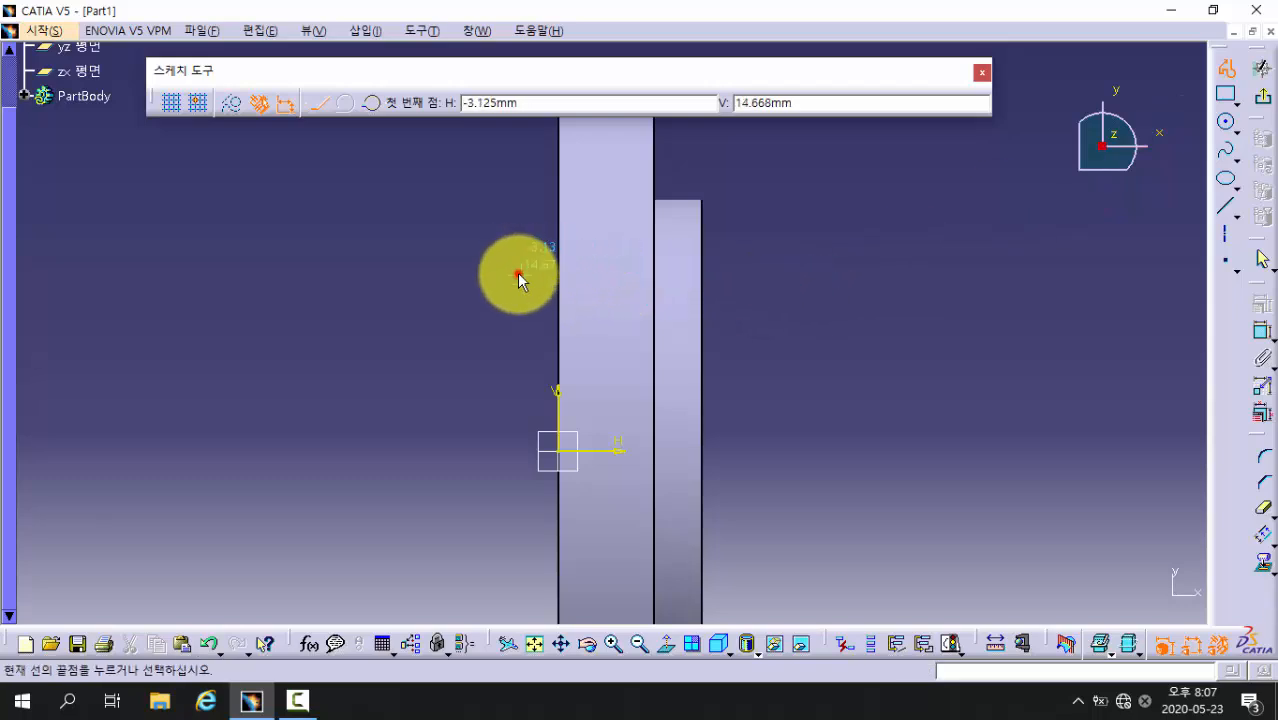
left_click(597, 275)
left_click(597, 348)
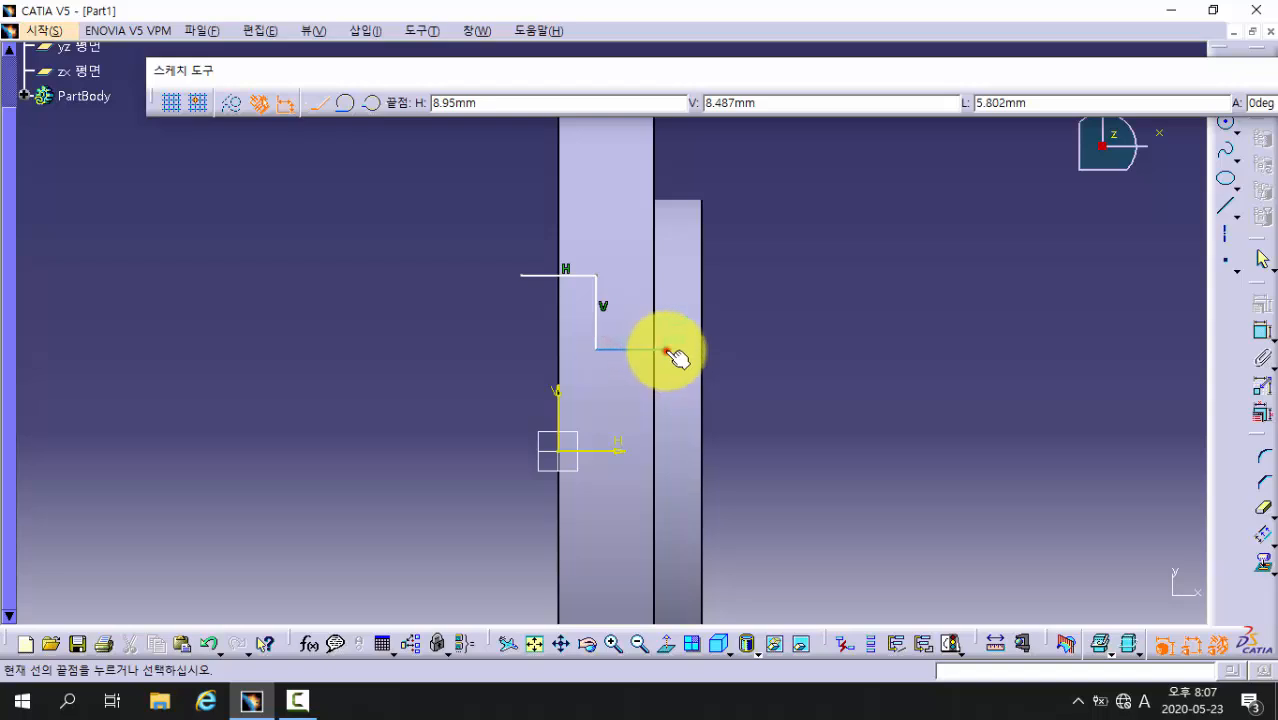
left_click(665, 348)
left_click(665, 247)
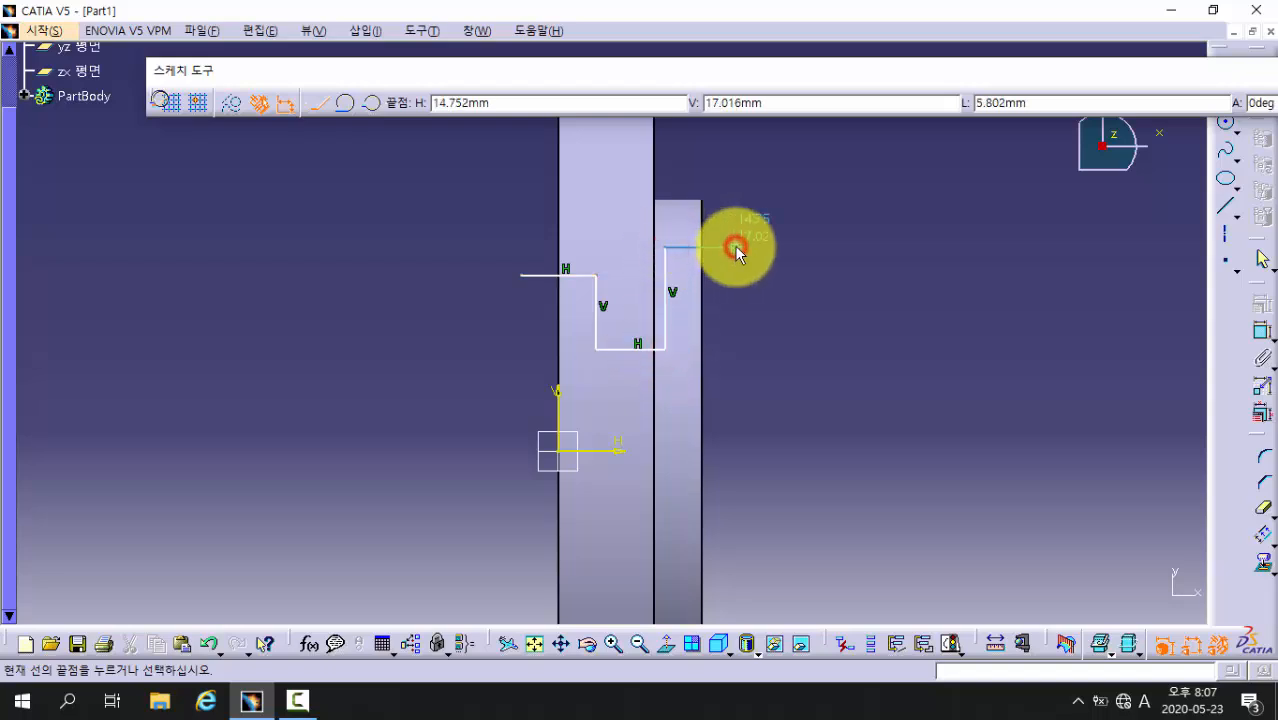
left_click(735, 247)
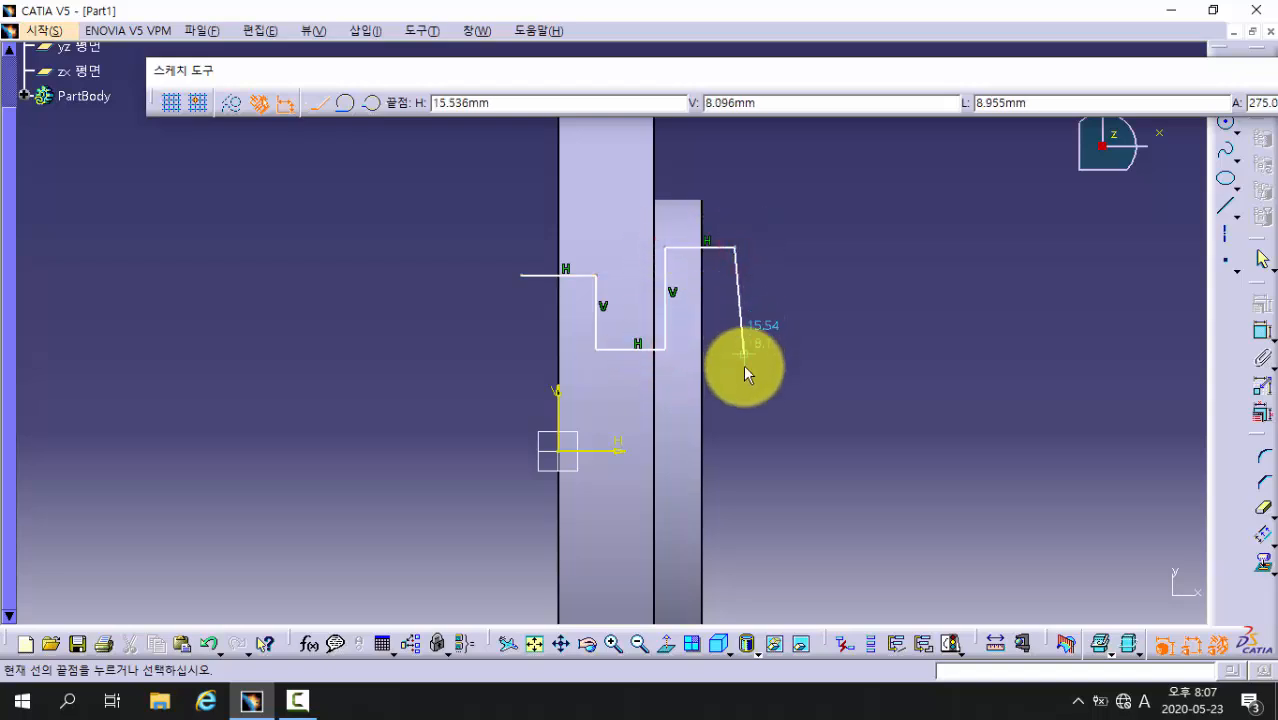
left_click(735, 450)
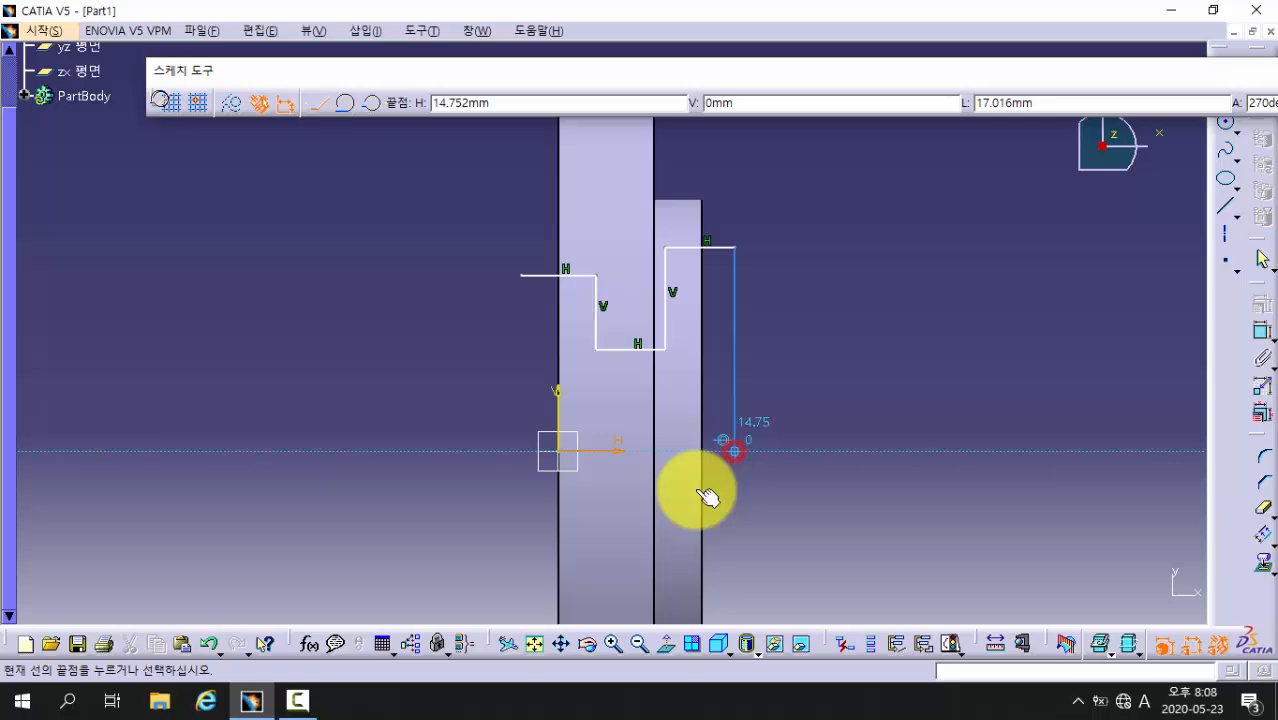
left_click(521, 450)
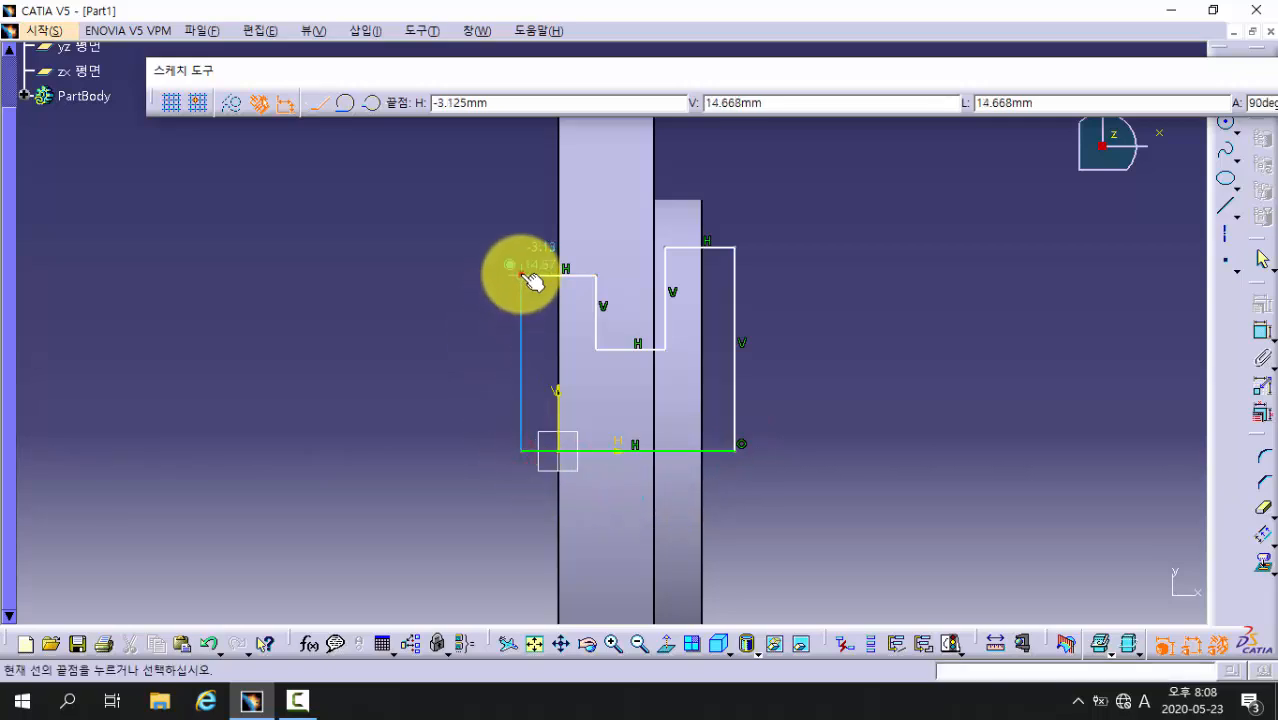
left_click(521, 277)
left_click(915, 362)
mouse_move(725, 393)
middle_mouse_down()
mouse_move(772, 383)
mouse_move(786, 352)
middle_mouse_up()
left_click(772, 383)
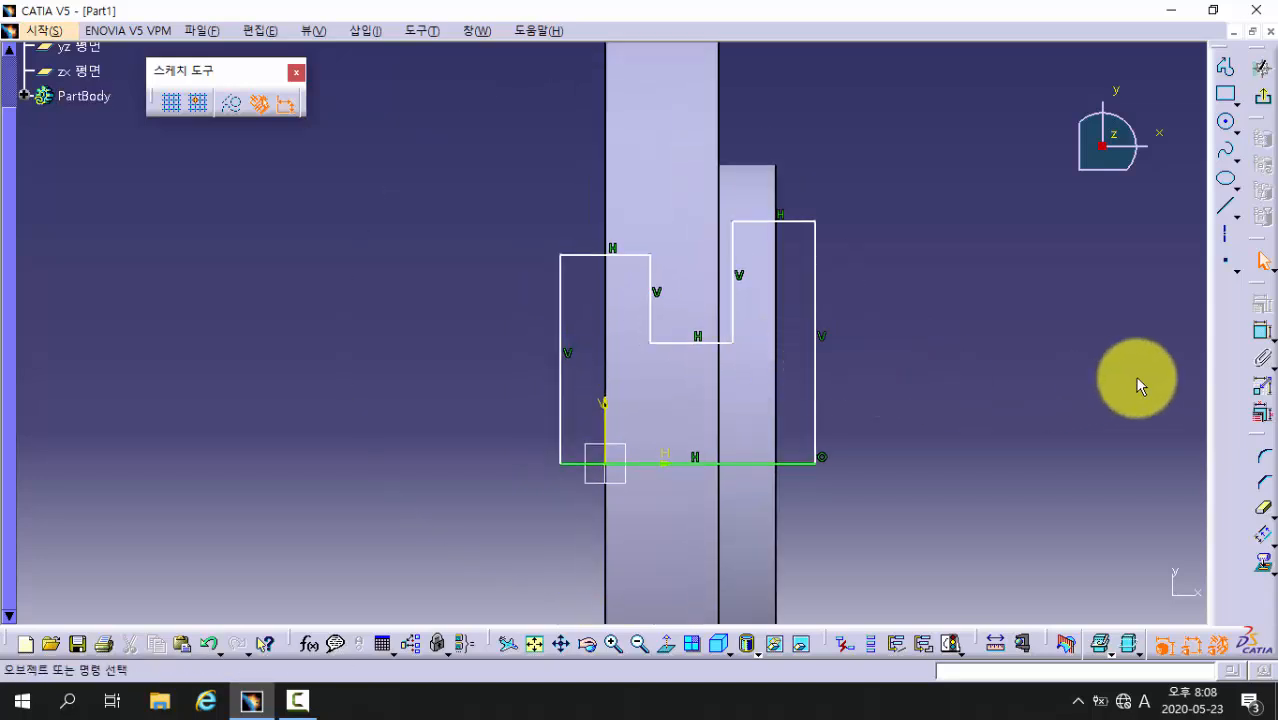
Constrain the profile's right vertical line to coincide with the outer edge of the shaft's smaller step
left_click(1258, 338)
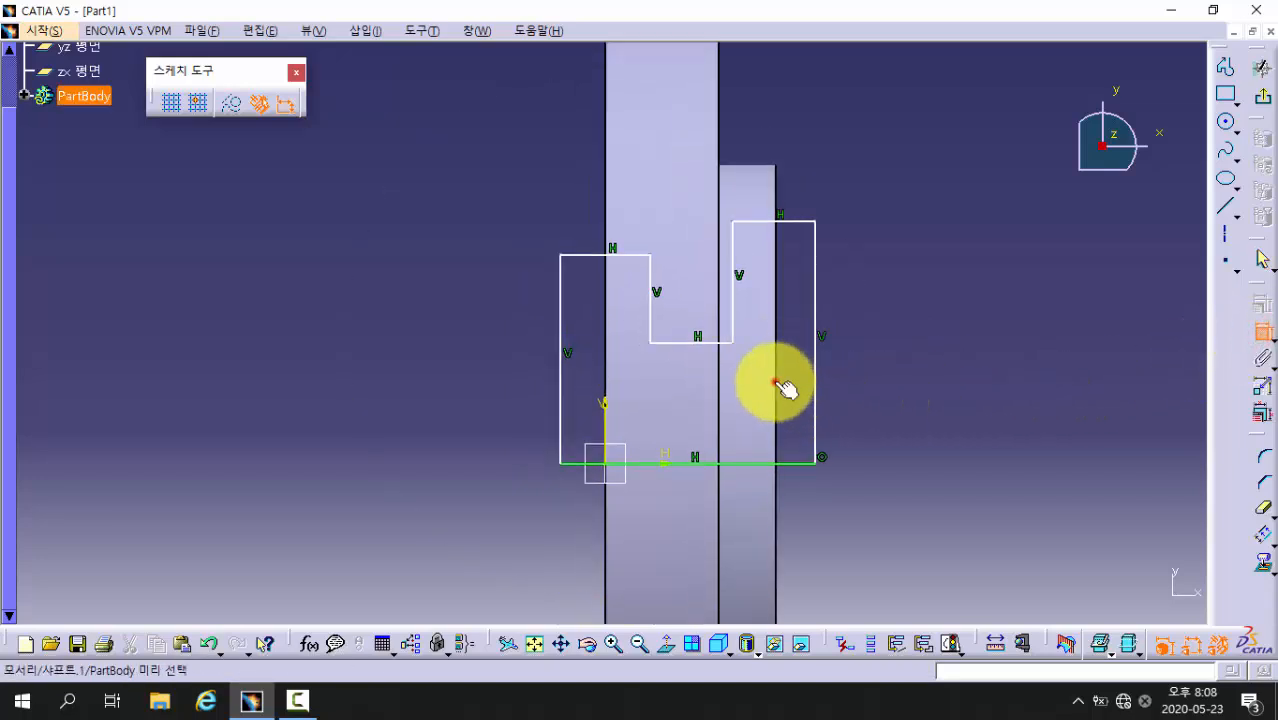
left_click(776, 381)
left_click(815, 383)
right_click(878, 368)
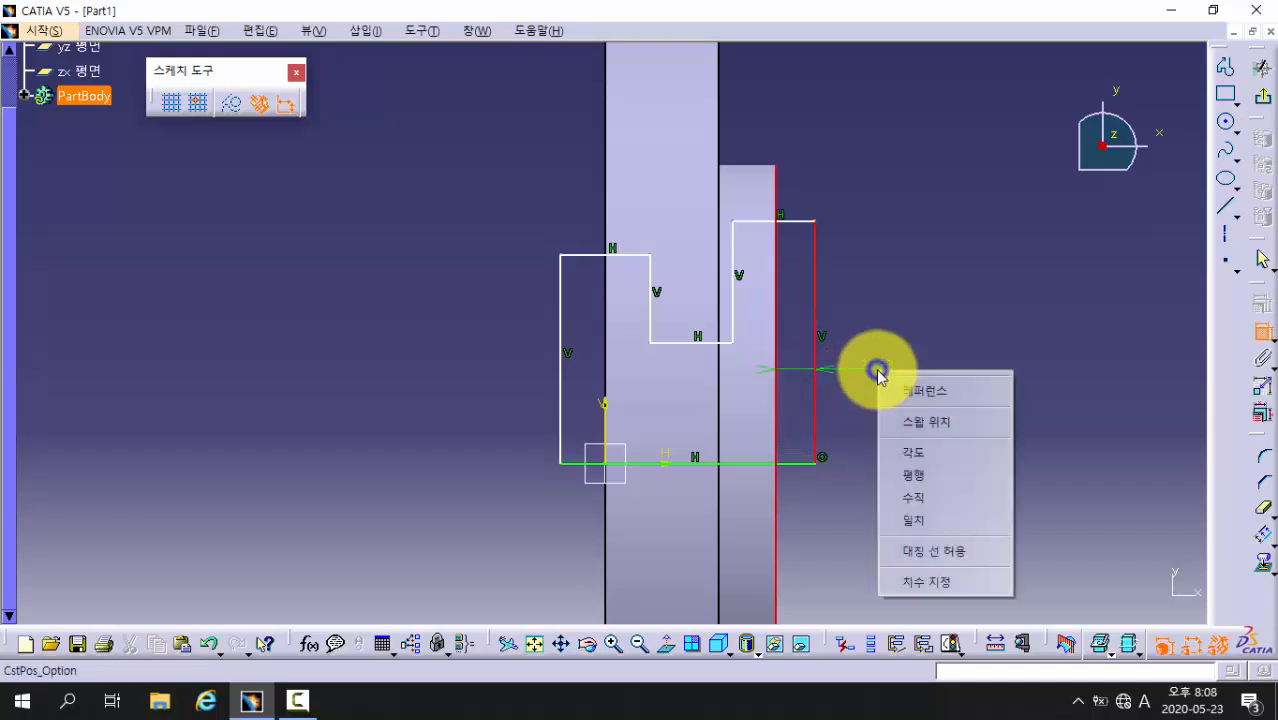
left_click(915, 521)
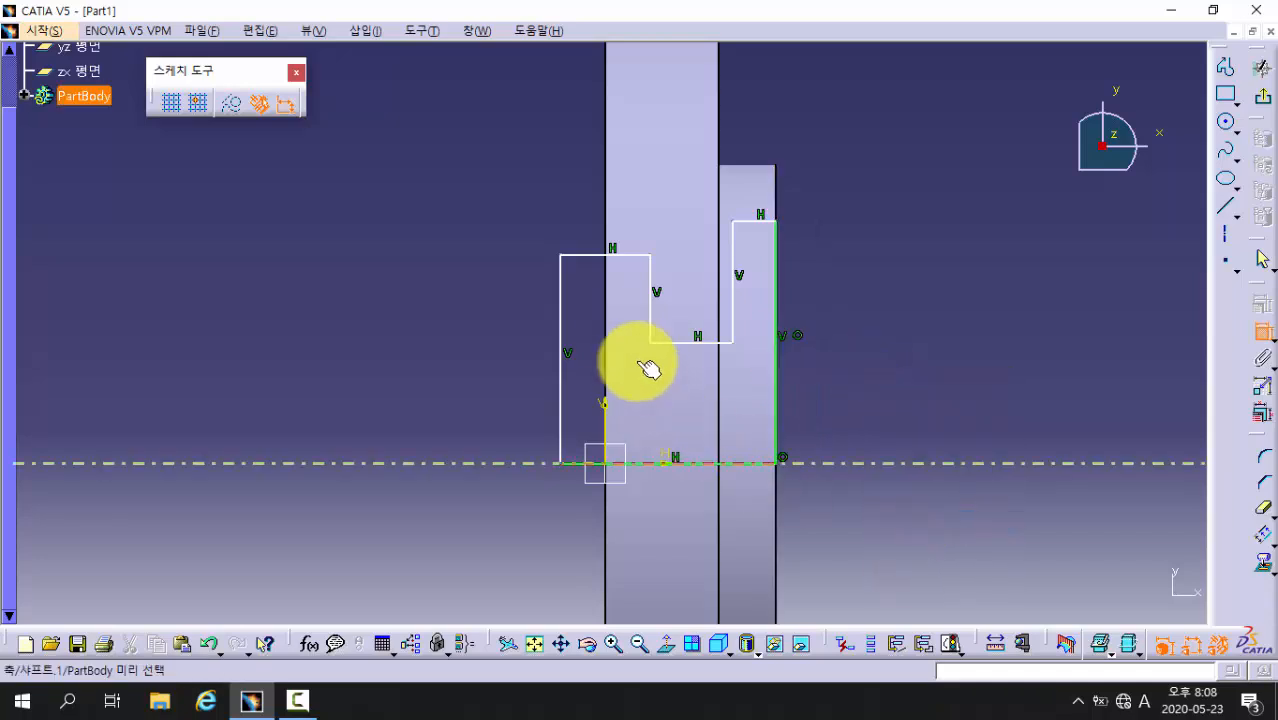
Try to make the profile's left vertical line coincident with the V axis along the disc's flat face, and undo the attempt
left_click(561, 316)
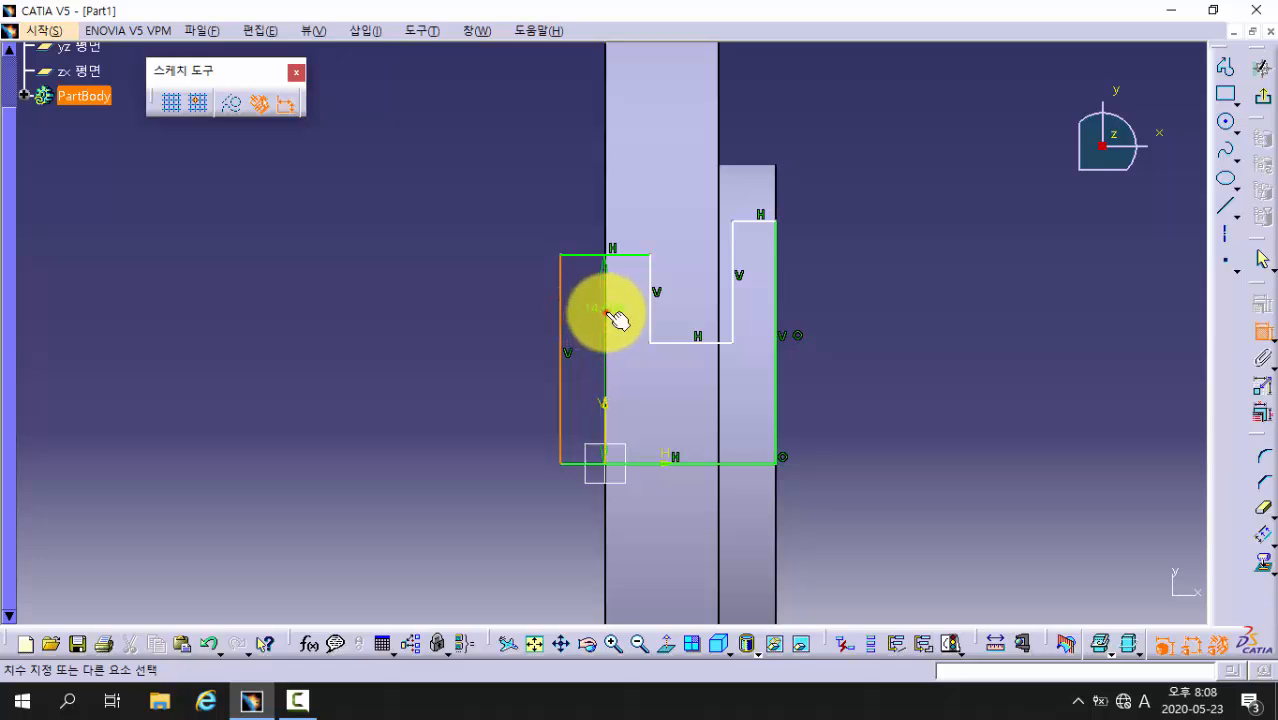
left_click(605, 315)
right_click(607, 318)
left_click(685, 552)
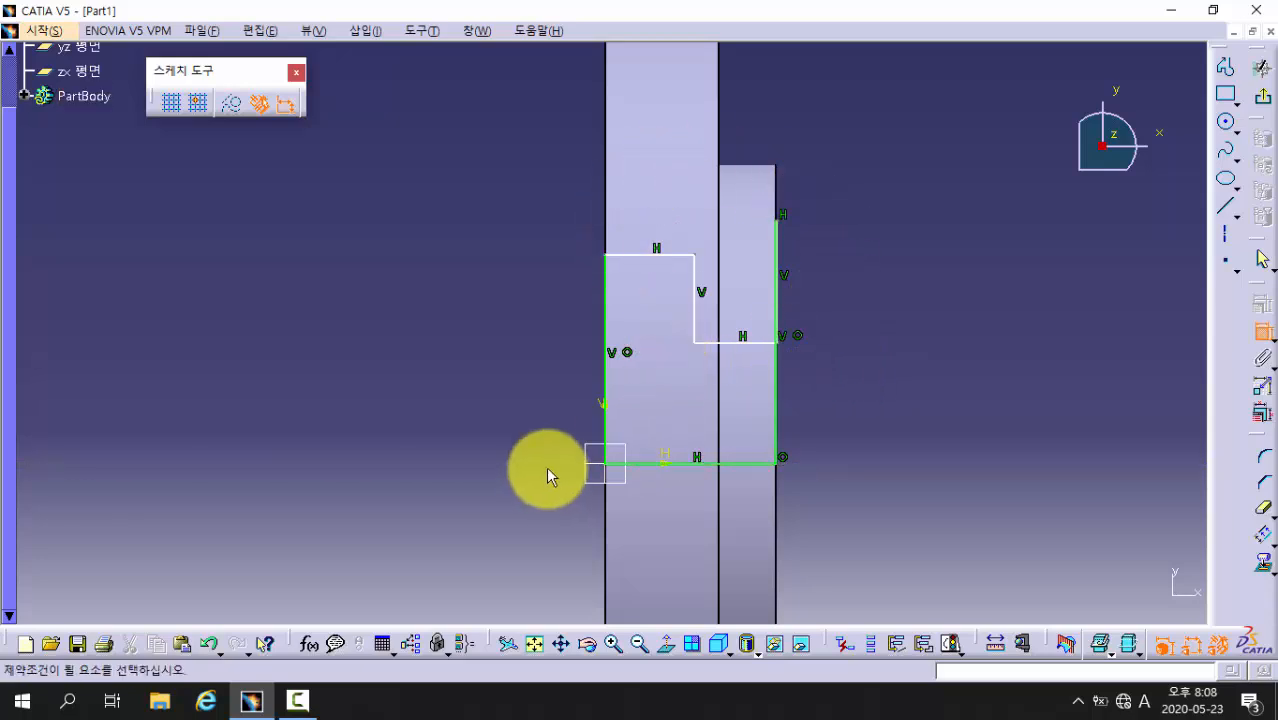
left_click(212, 648)
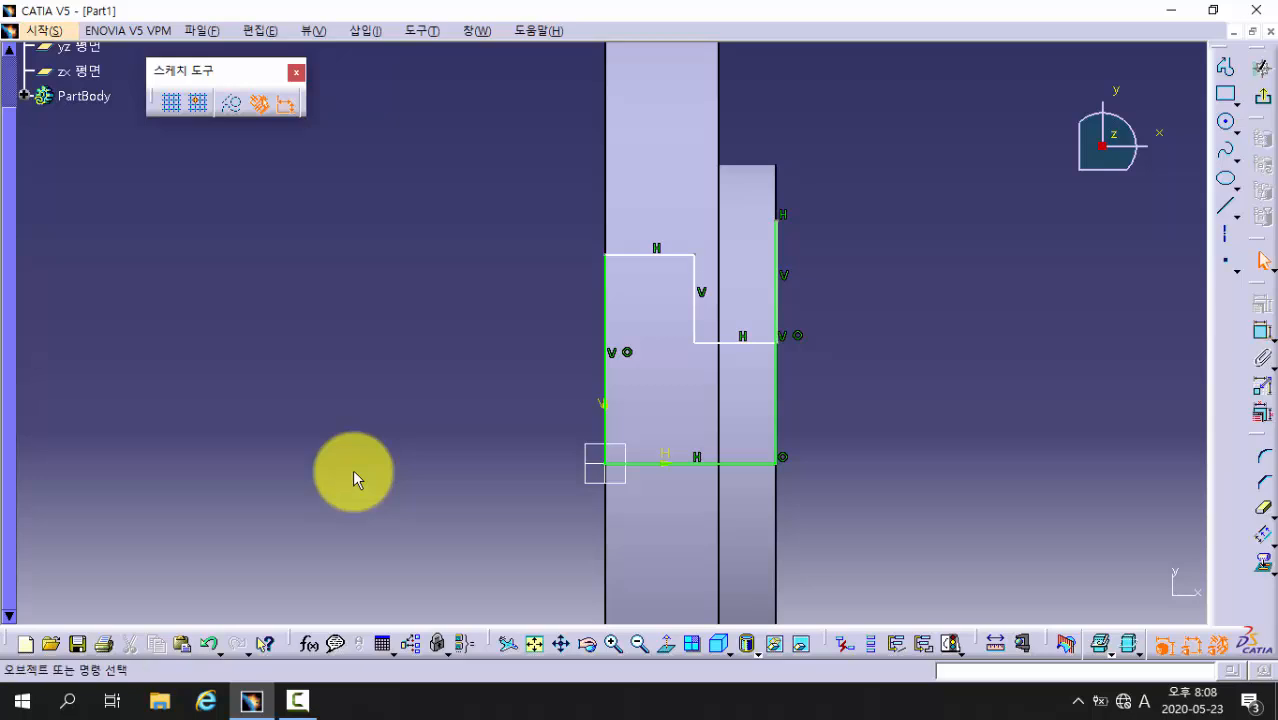
left_click(213, 645)
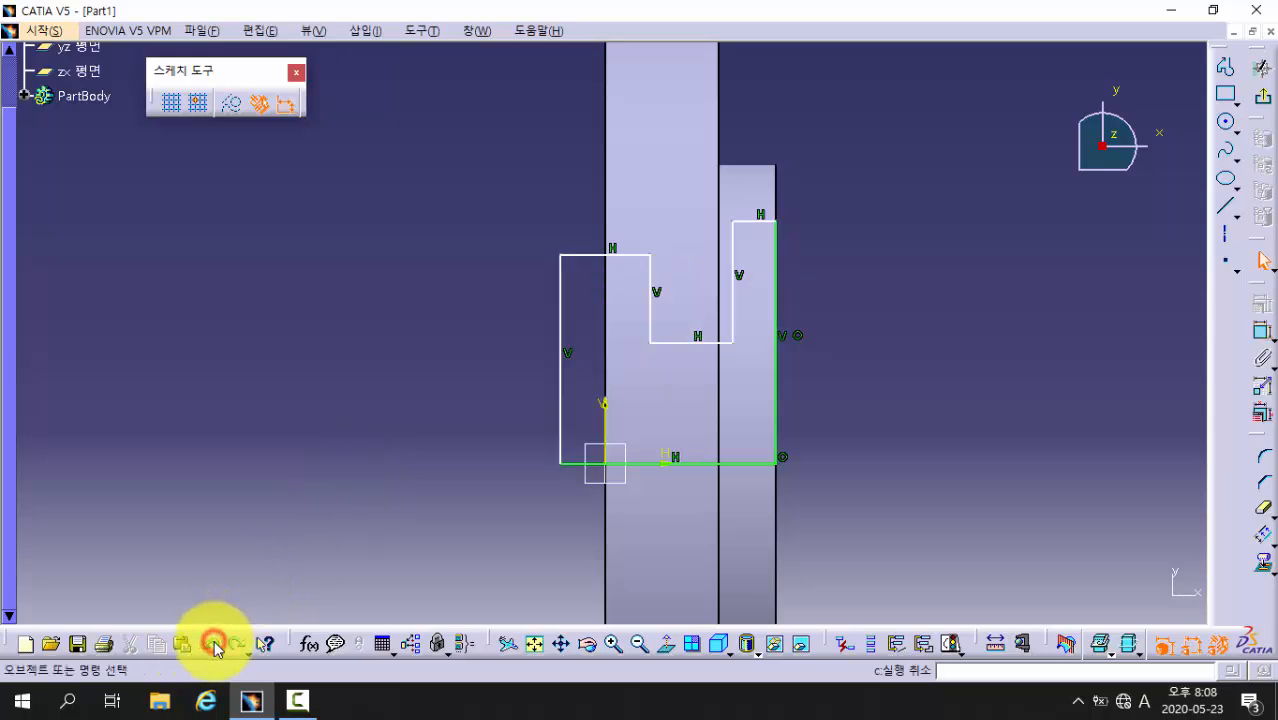
Shift the right wall of the profile's notch toward the left and dismiss the error message
left_click(731, 266)
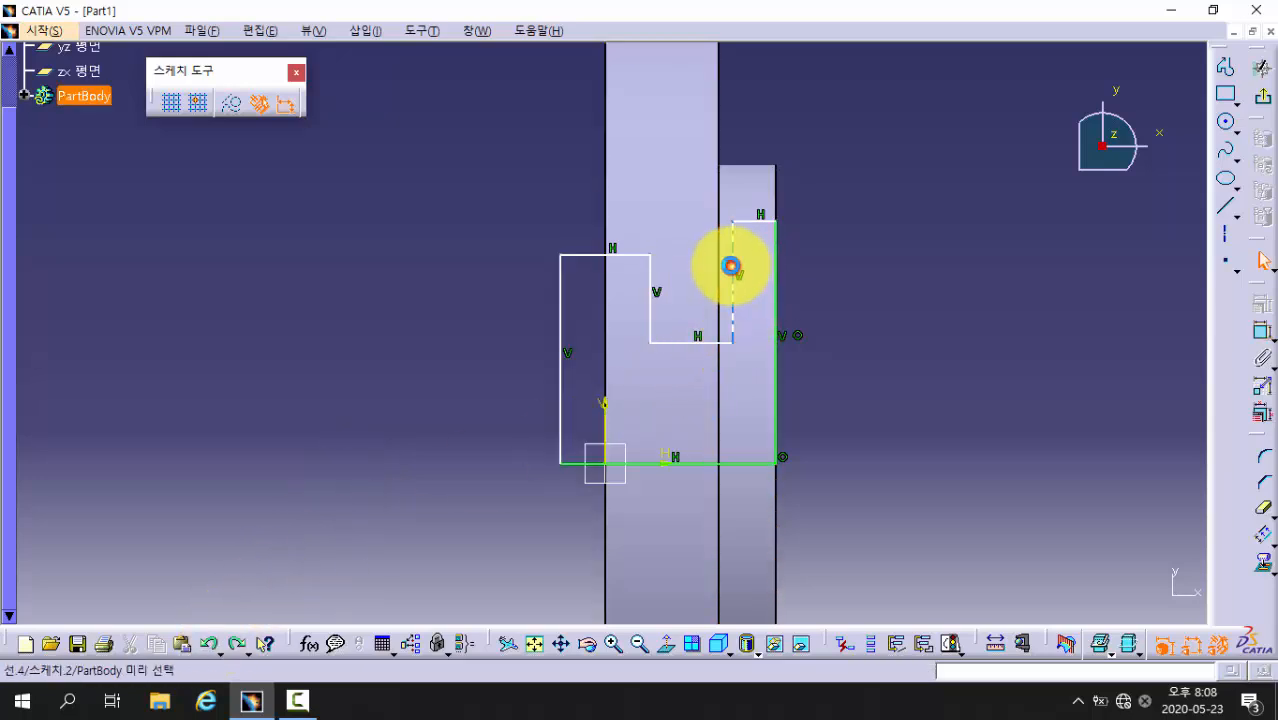
mouse_move(731, 266)
left_mouse_down()
mouse_move(676, 294)
mouse_move(656, 277)
mouse_move(679, 282)
mouse_move(705, 254)
mouse_move(677, 278)
mouse_move(665, 271)
mouse_move(685, 277)
mouse_move(673, 278)
left_mouse_up()
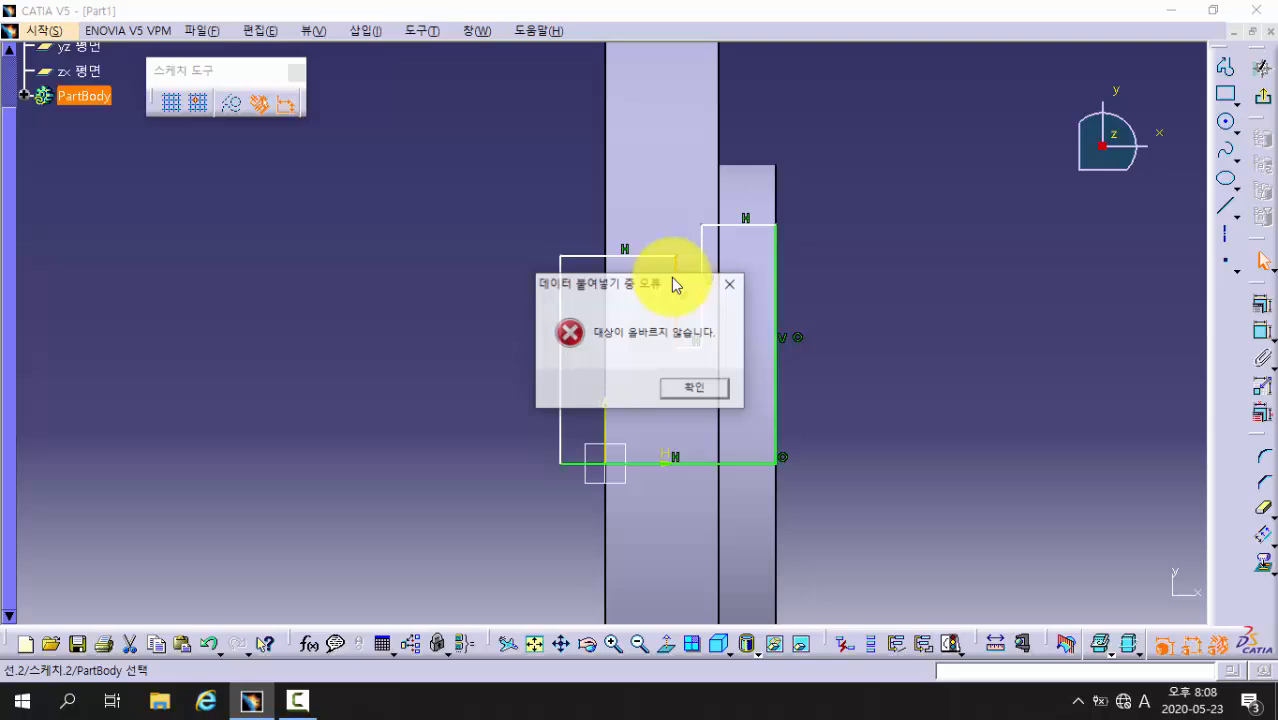
left_click(690, 389)
middle_click_drag(913, 389, 977, 381, "ctrl")
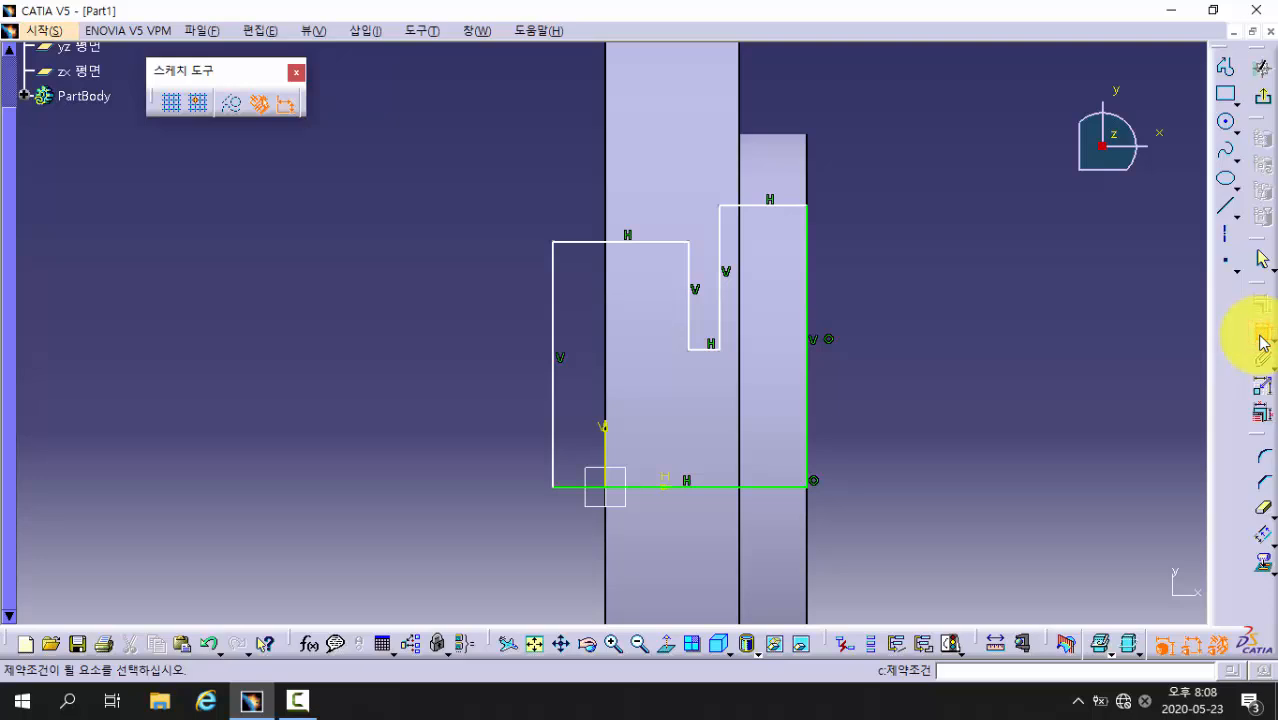
Dimension the width of the profile's left step between its outer line and the notch's left wall as 5 mm
left_click(687, 264)
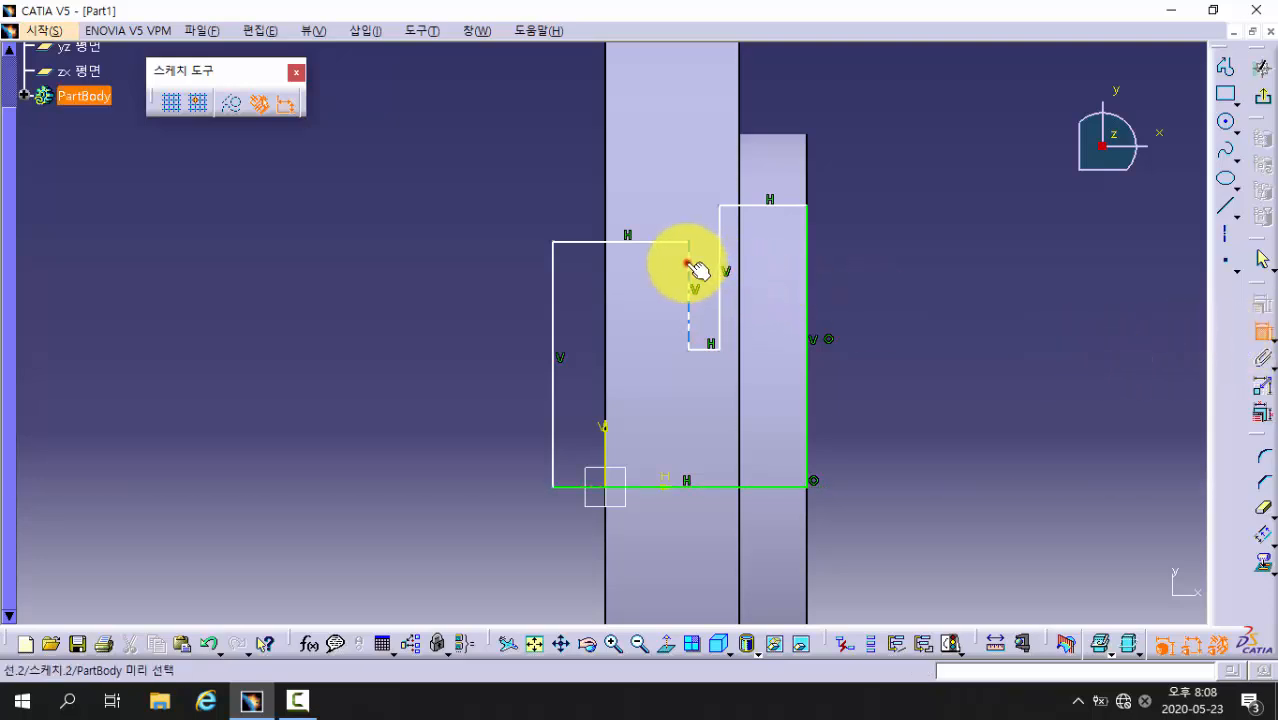
left_click(495, 195)
double_click(515, 197)
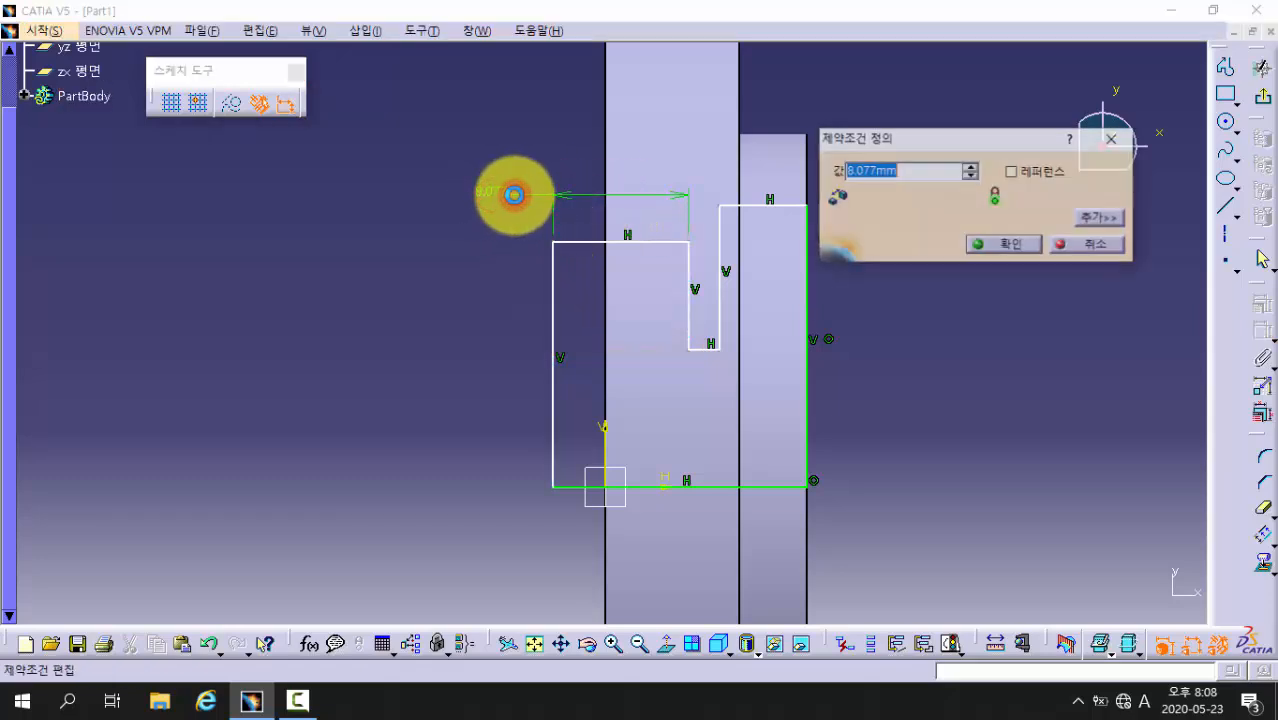
type("5")
key("Return")
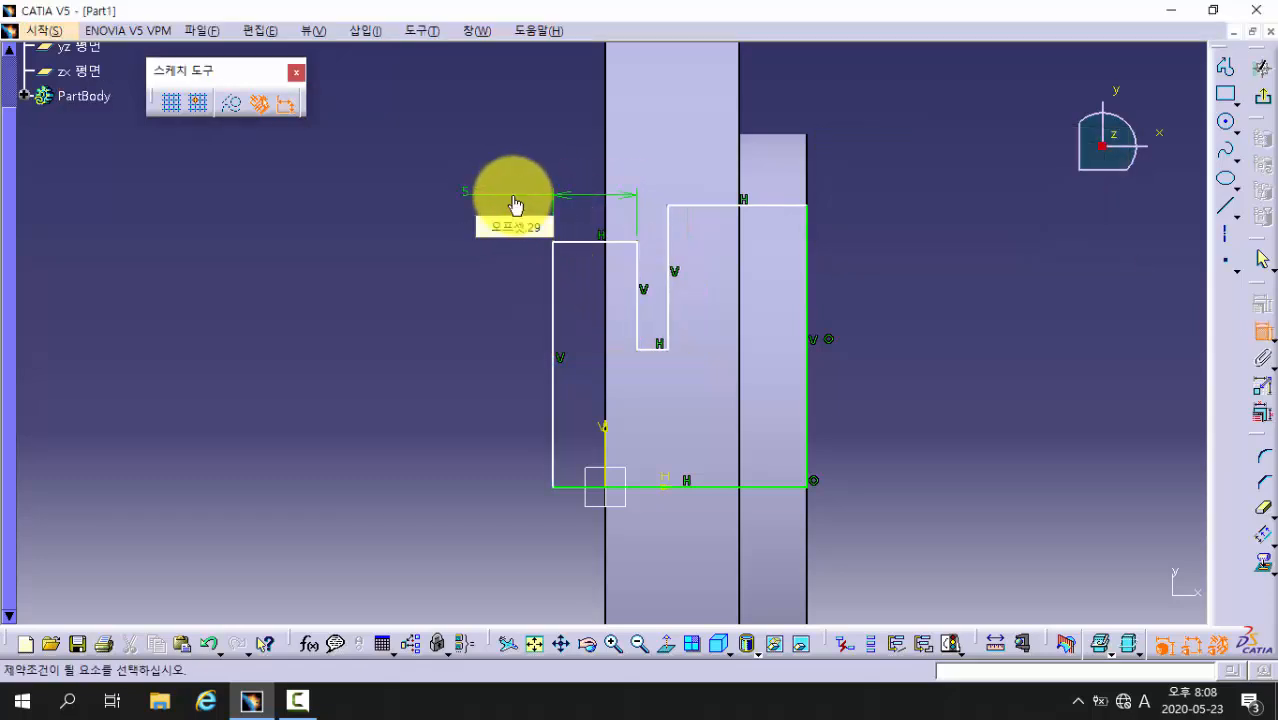
Dimension the width of the profile's right step between the notch's right wall and the outer line as 3 mm
left_click(666, 234)
left_click(806, 237)
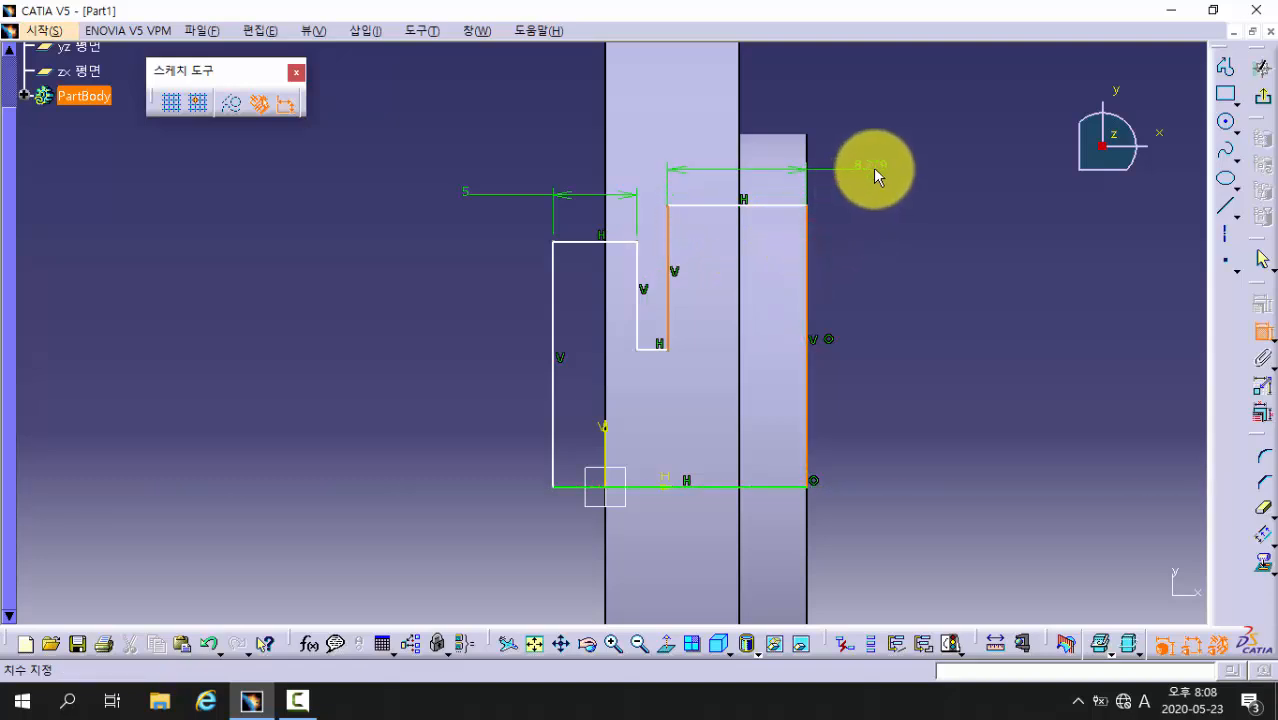
left_click(873, 167)
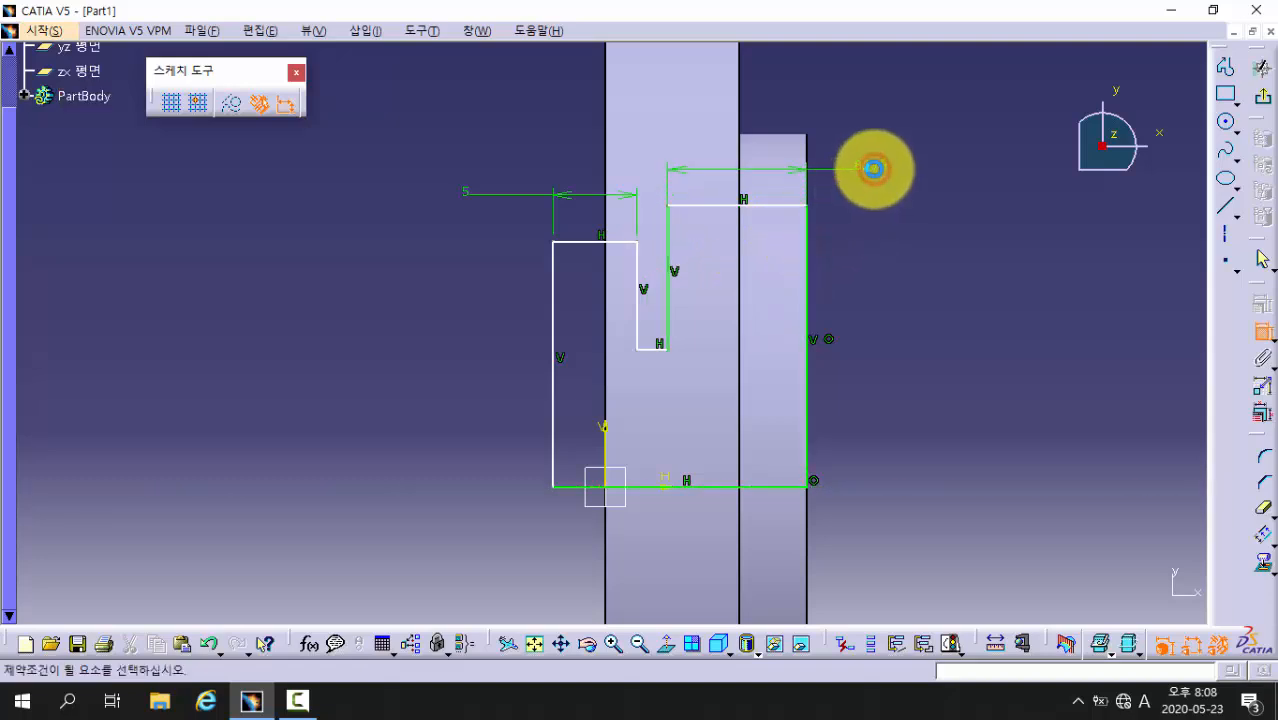
double_click(873, 167)
type("3mm")
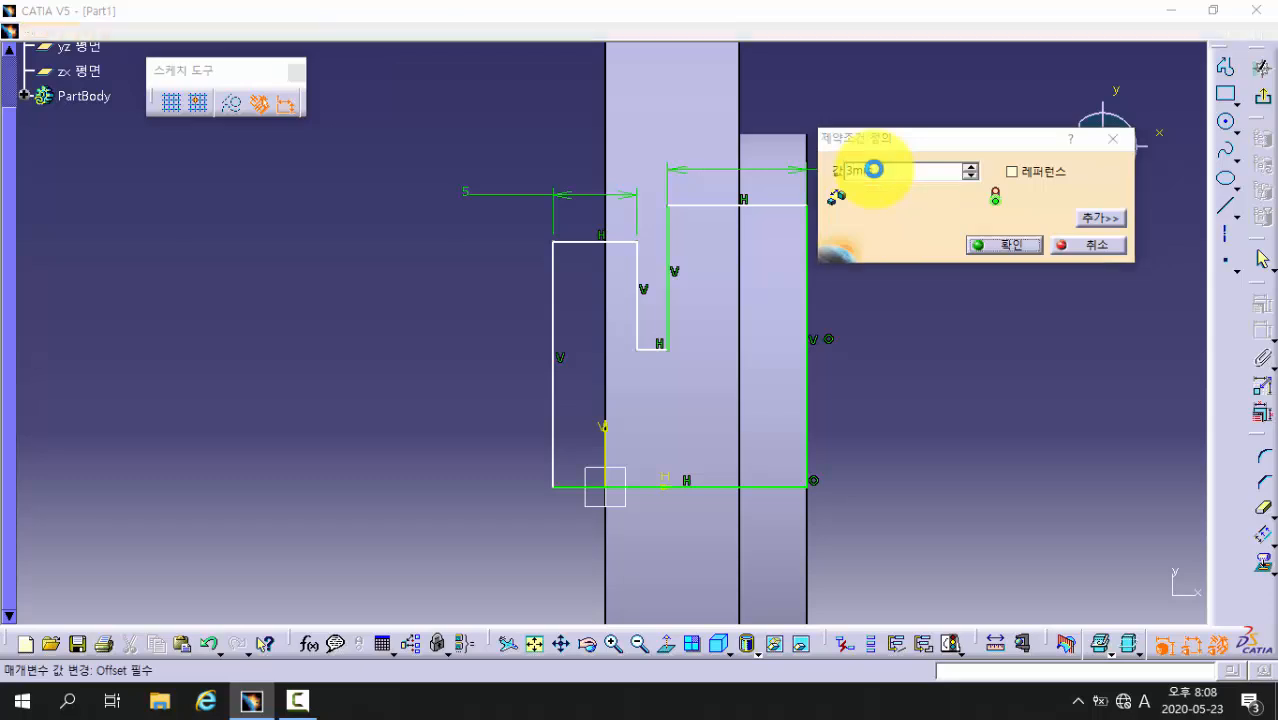
key("Return")
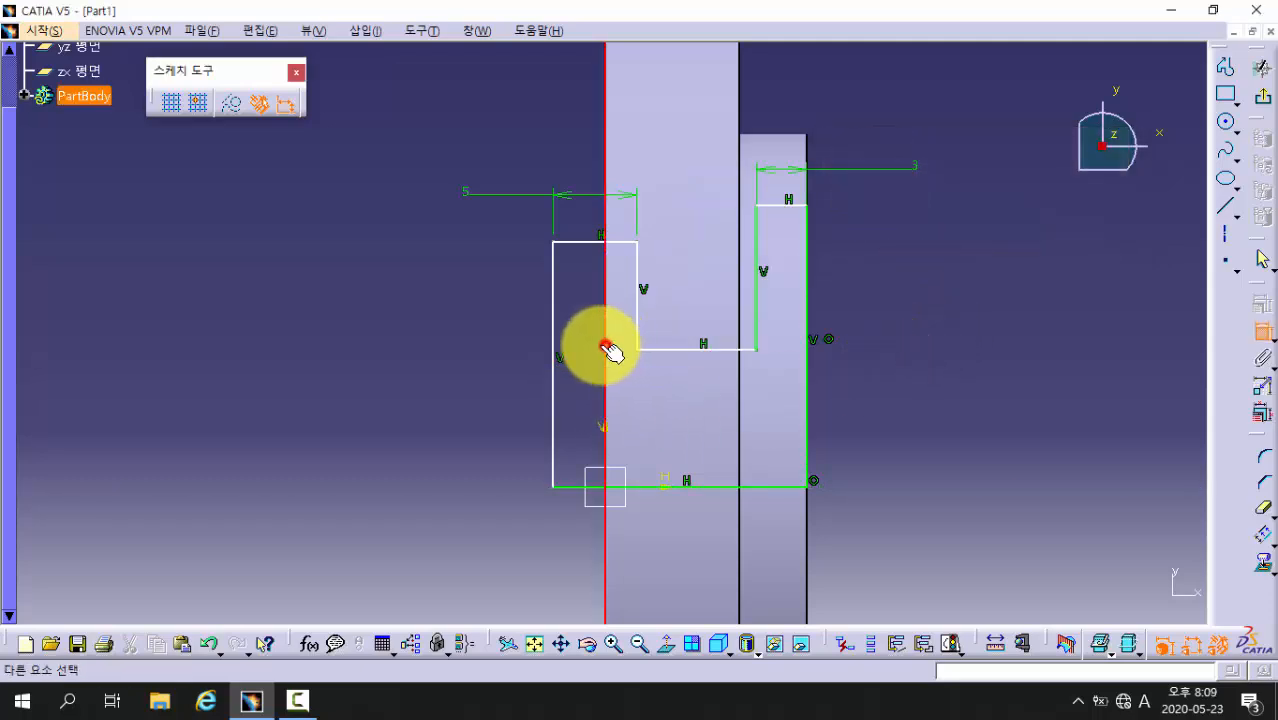
Constrain the profile's left vertical line to coincide with the shaft's left flat edge
left_click(554, 332)
right_click(554, 332)
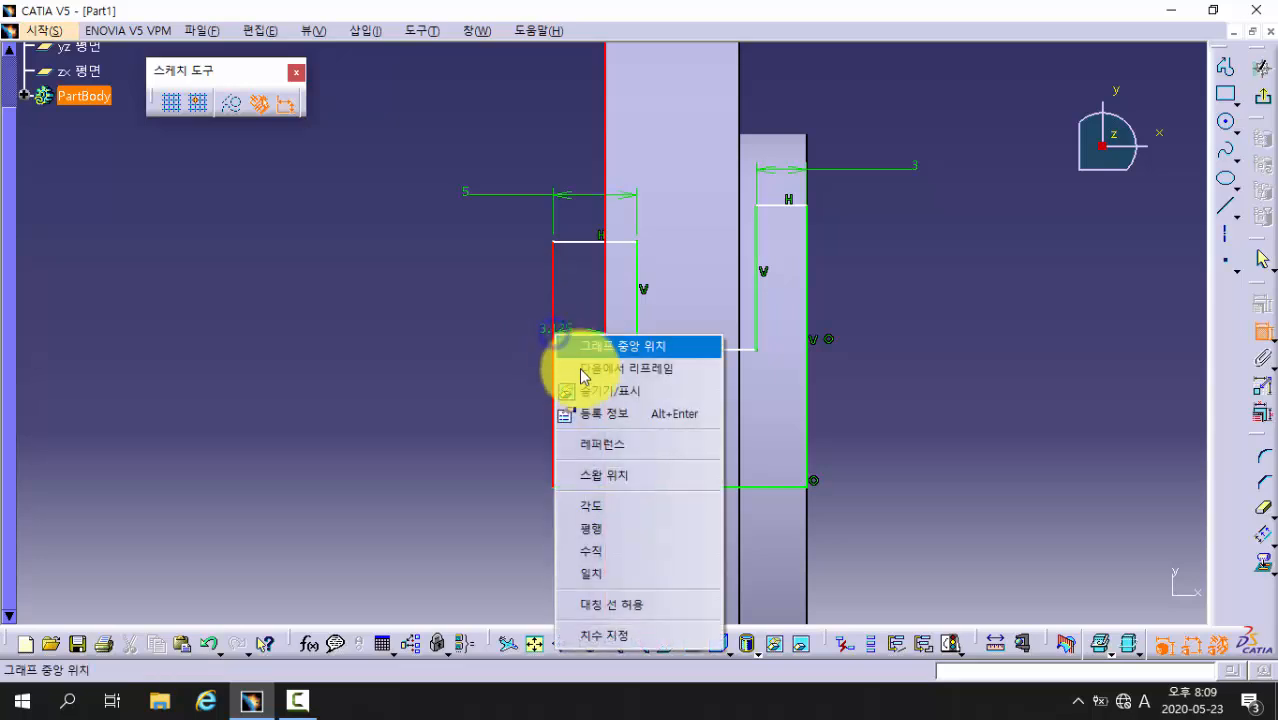
left_click(622, 572)
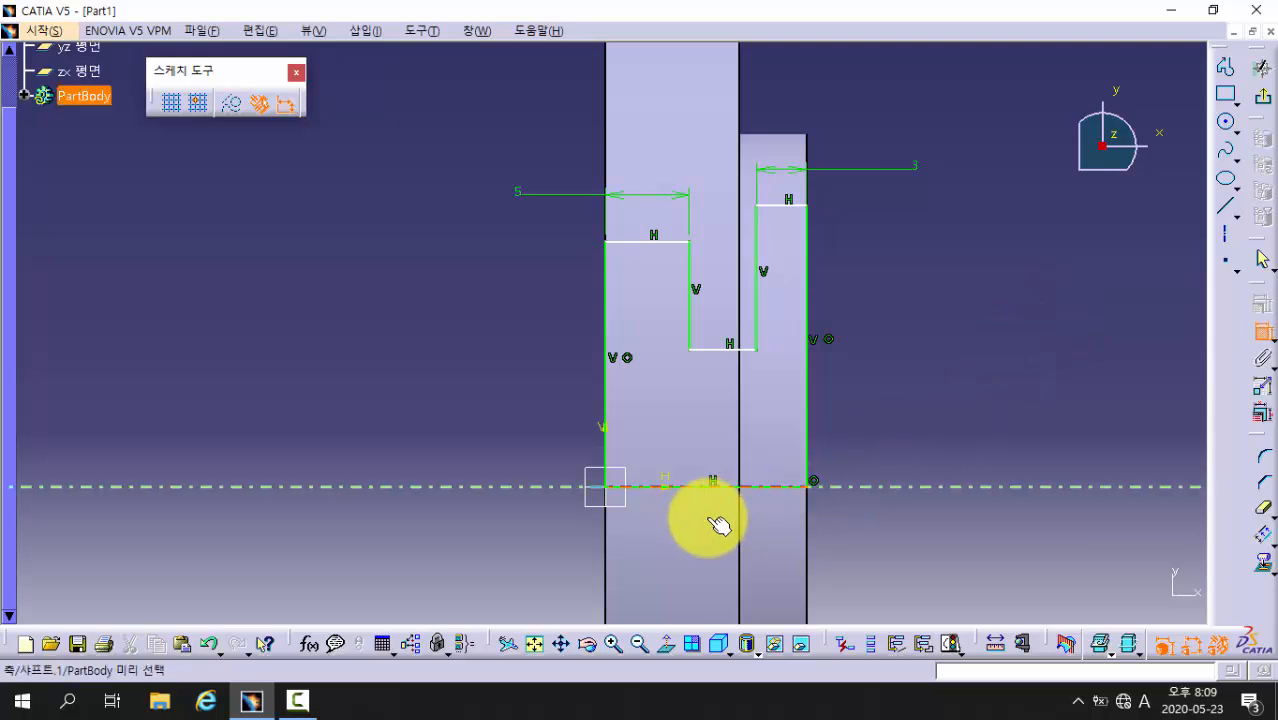
Dimension the height of the profile's left step above its base line as 16 mm
left_click(688, 487)
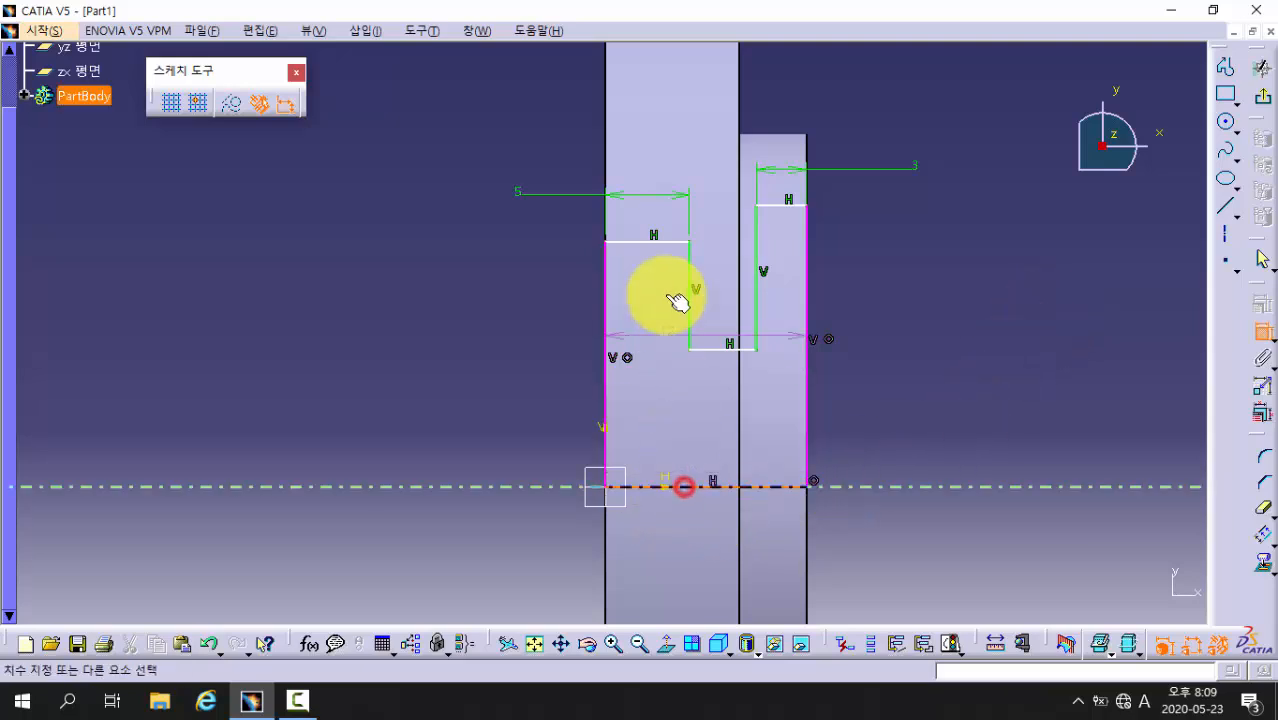
left_click(637, 240)
left_click(556, 342)
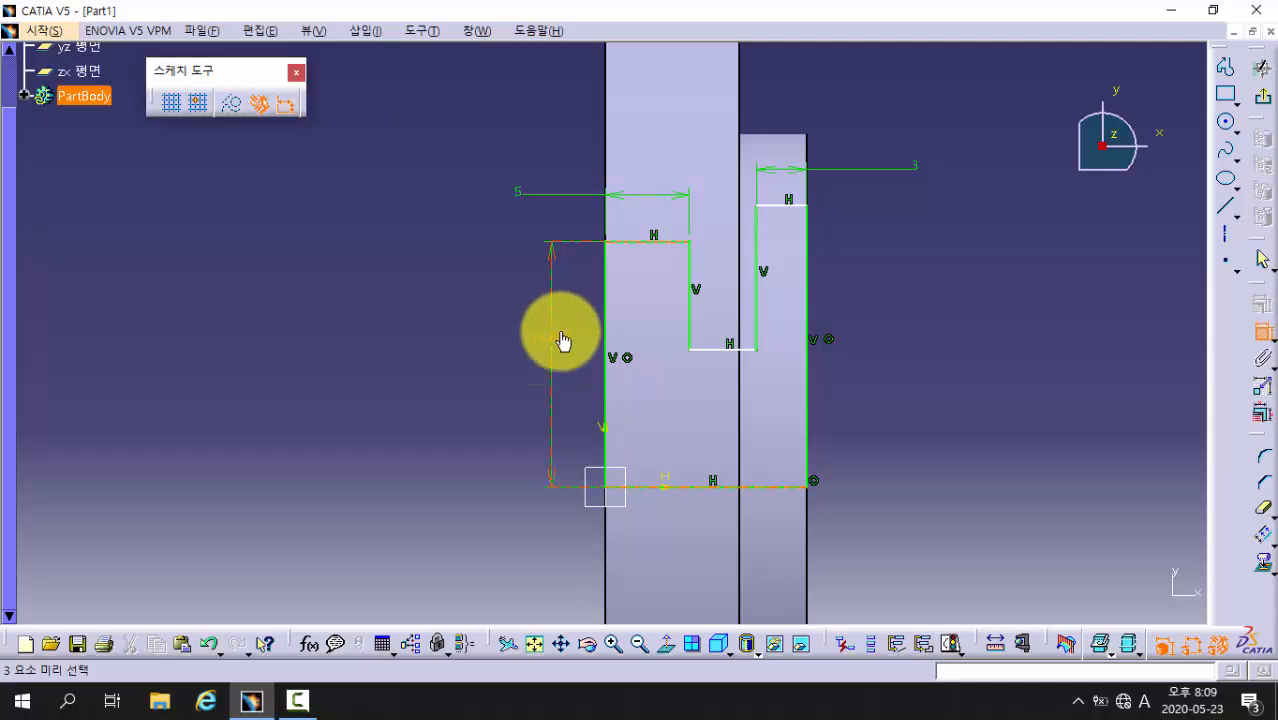
left_click(561, 331)
type("16")
key("Return")
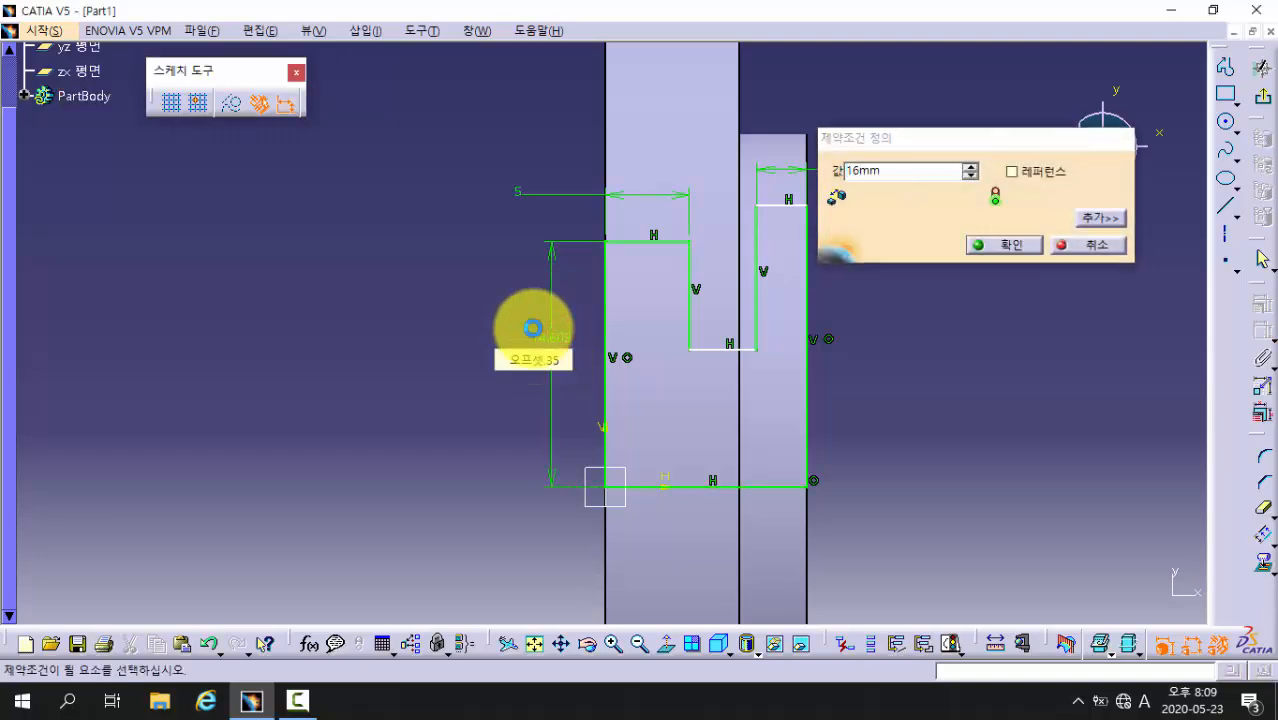
Dimension the height of the notch floor above the profile's base line as 21/2 mm
left_click(699, 487)
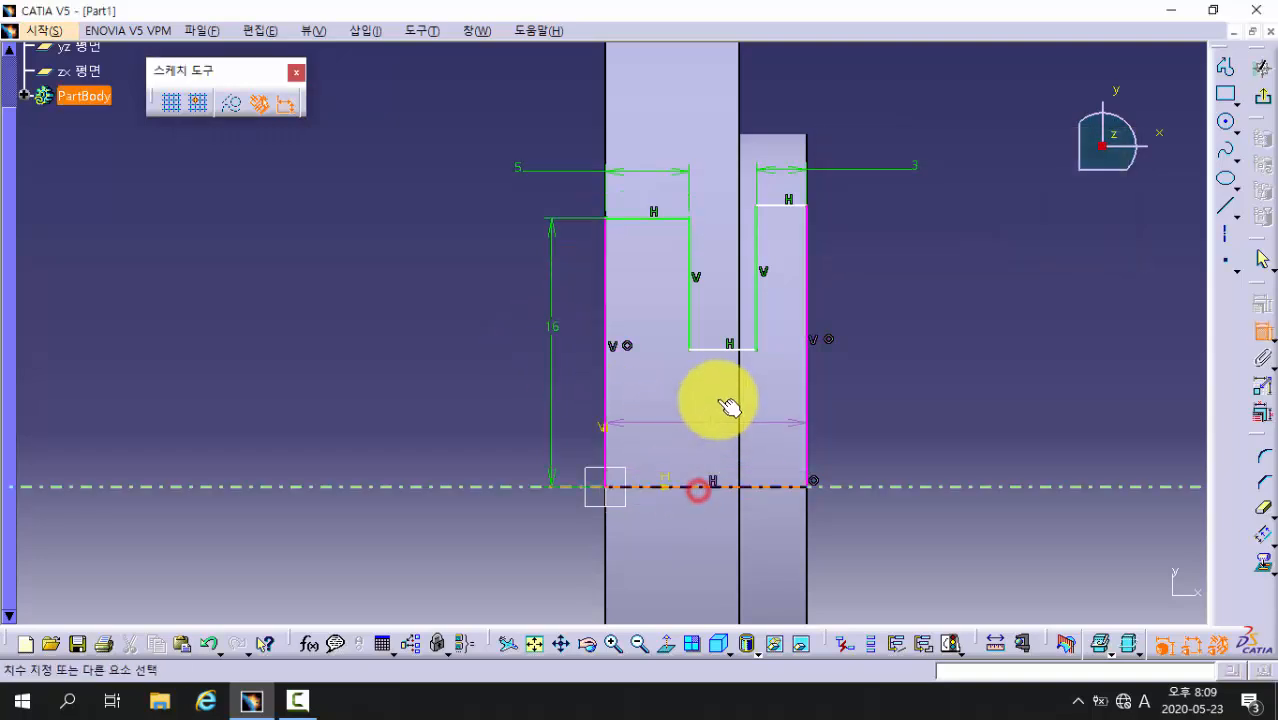
left_click(721, 351)
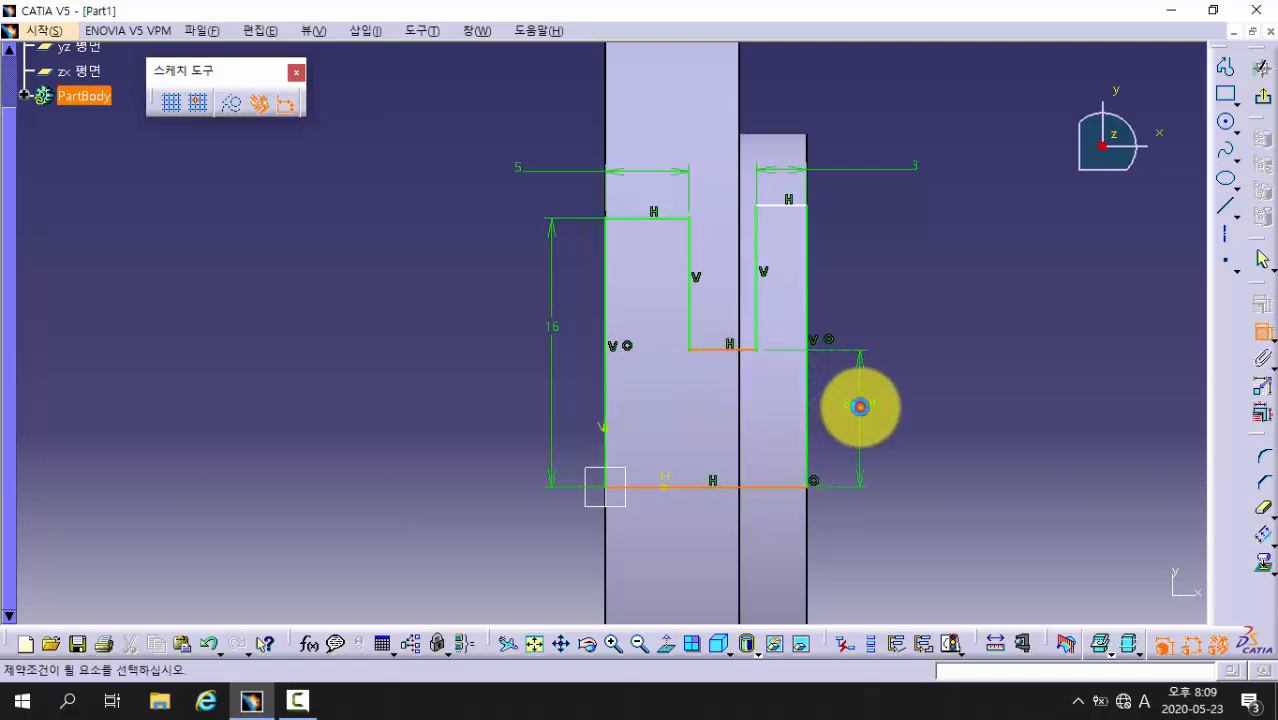
double_click(861, 404)
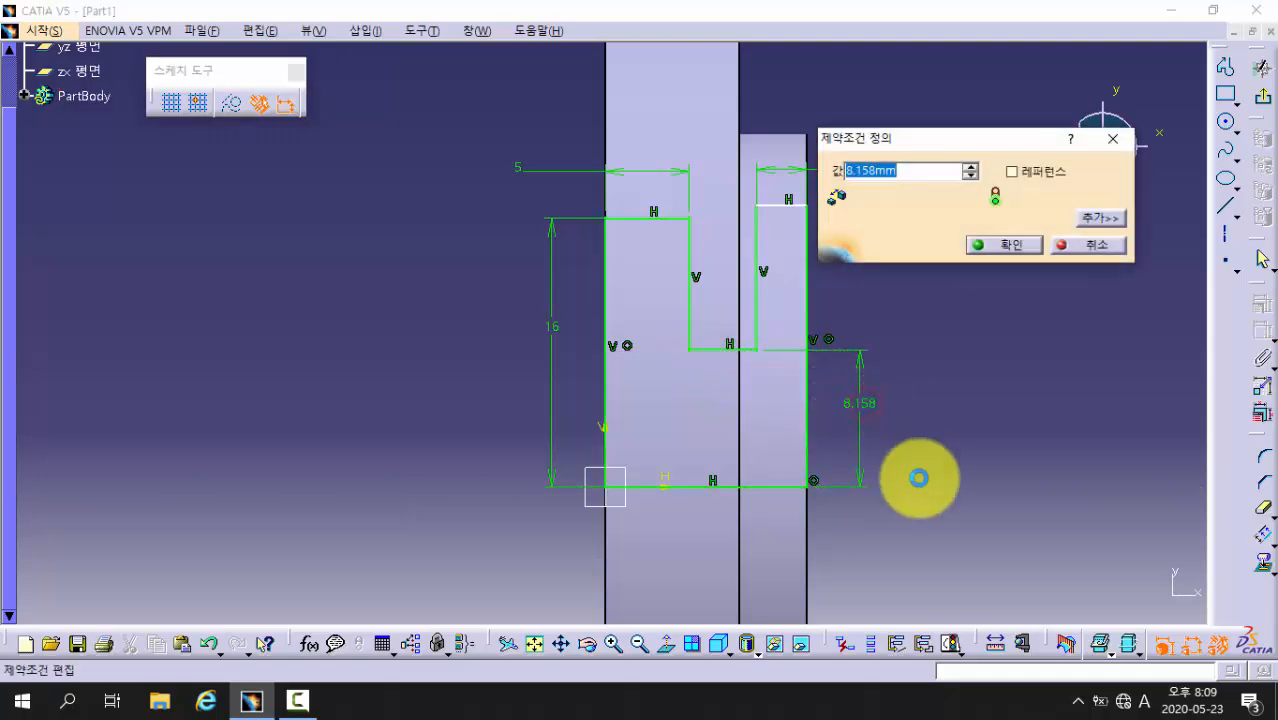
type("21/2")
key("Return")
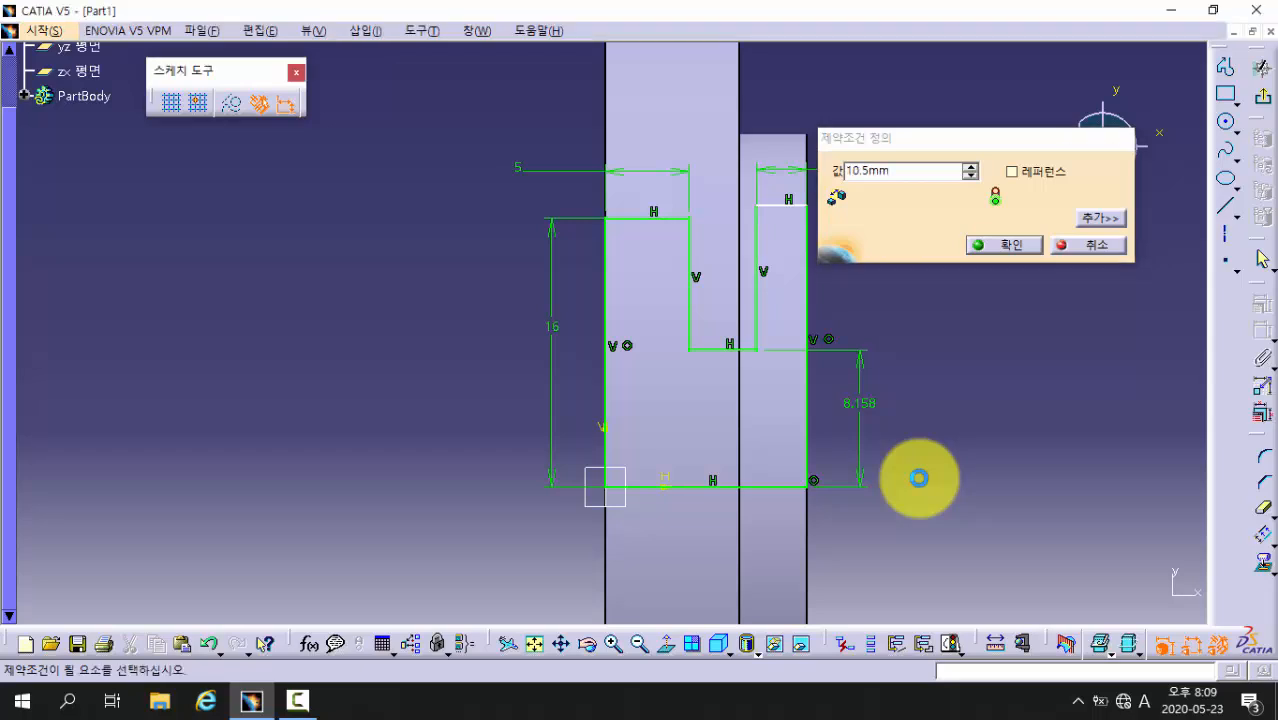
Dimension the height of the profile's right step above its base line as 17 mm
left_click(769, 487)
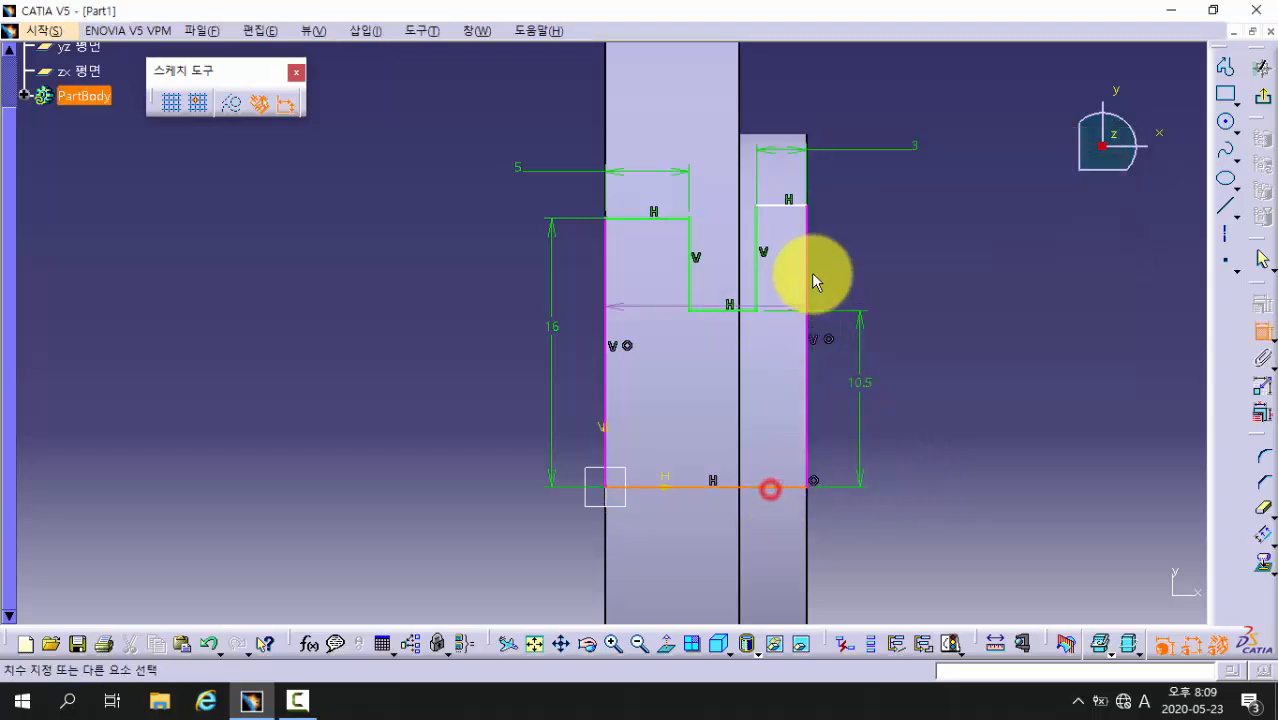
left_click(790, 207)
double_click(896, 268)
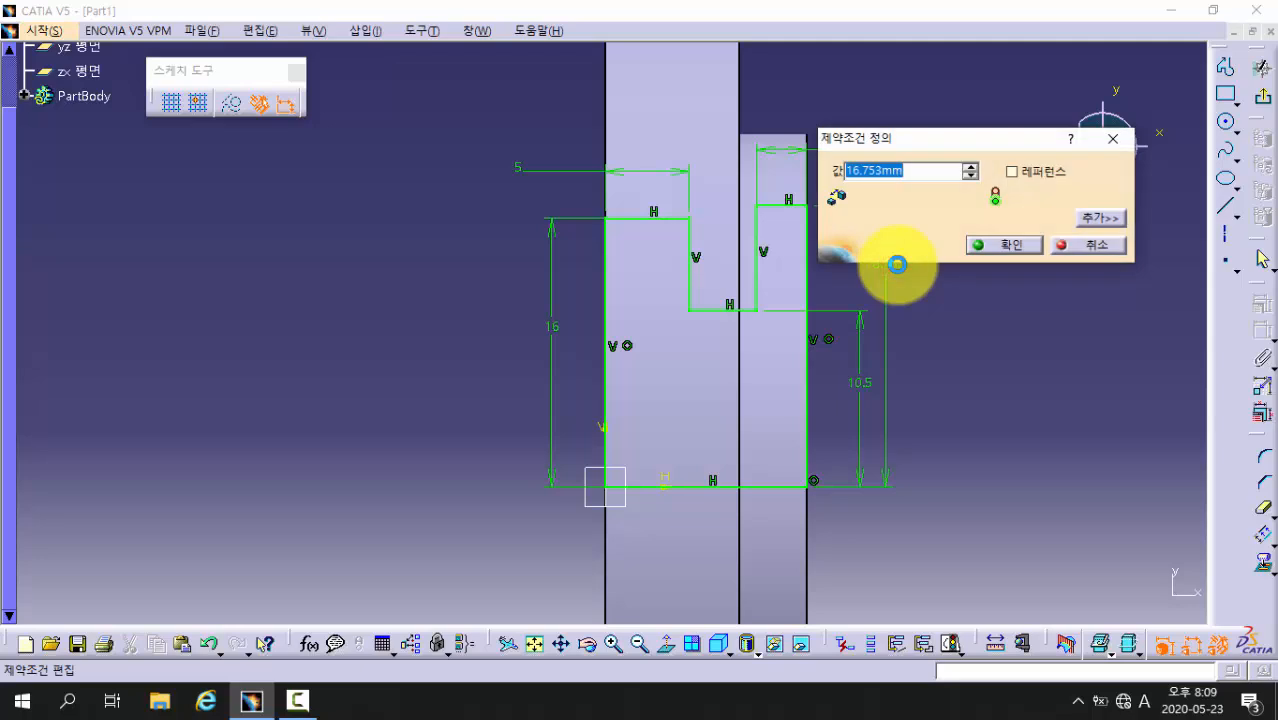
key("Return")
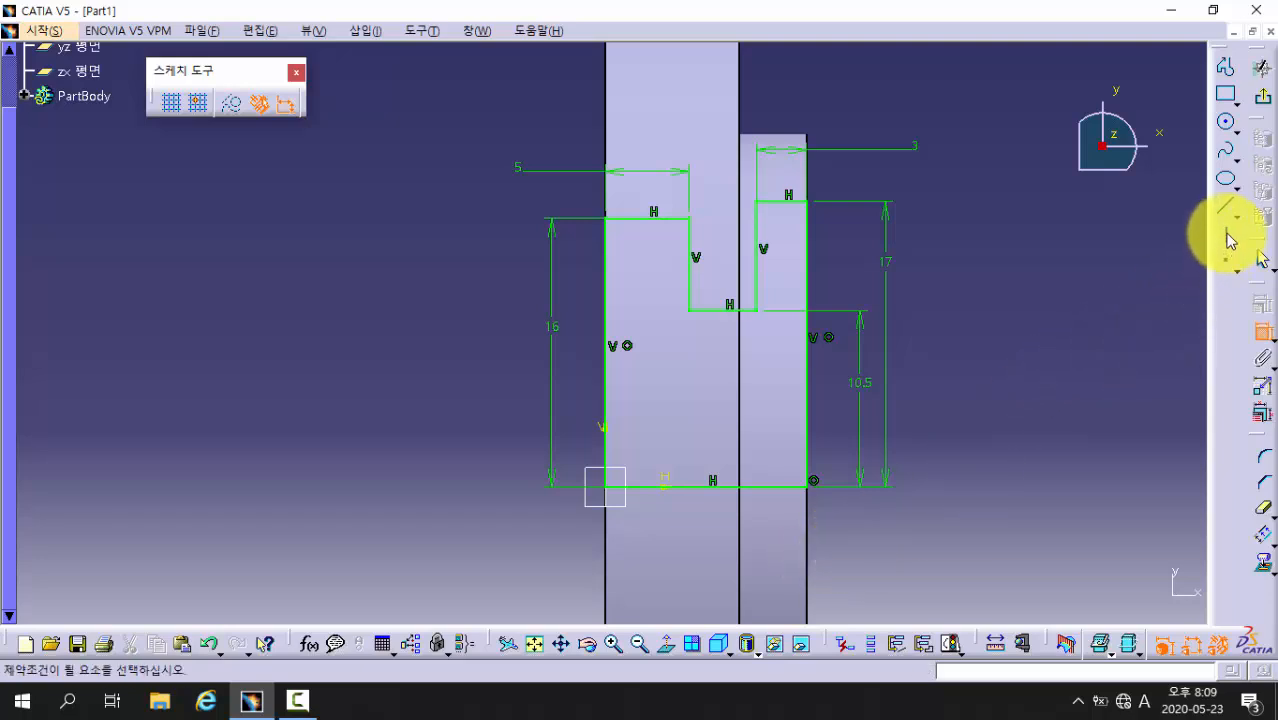
Draw a horizontal axis line from the sketch origin to the left, in line with the profile's base
left_click(1229, 240)
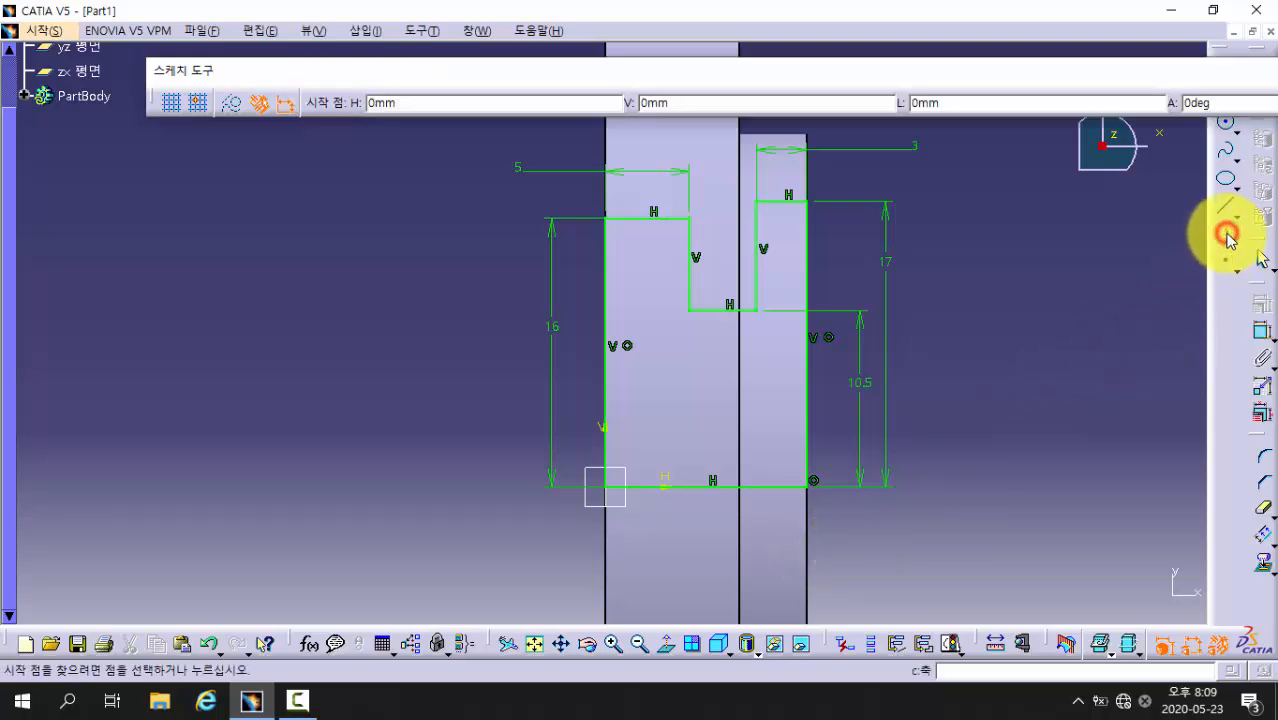
left_click(606, 488)
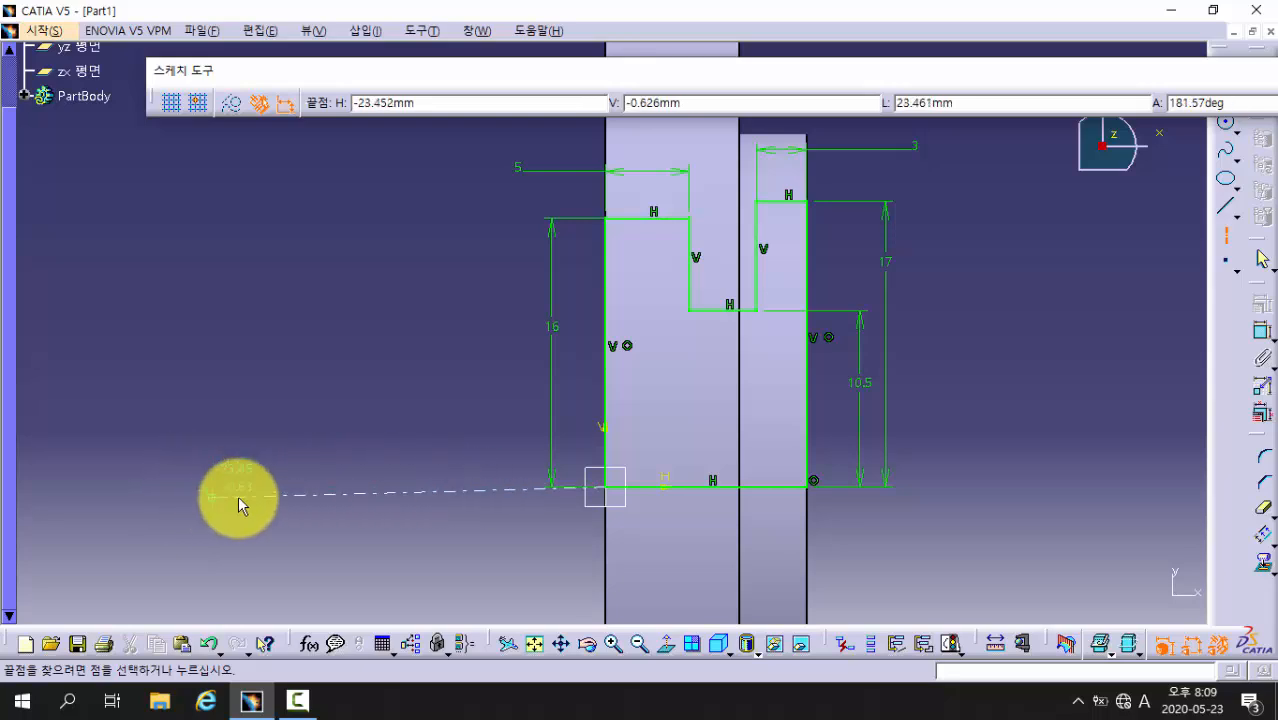
left_click(459, 487)
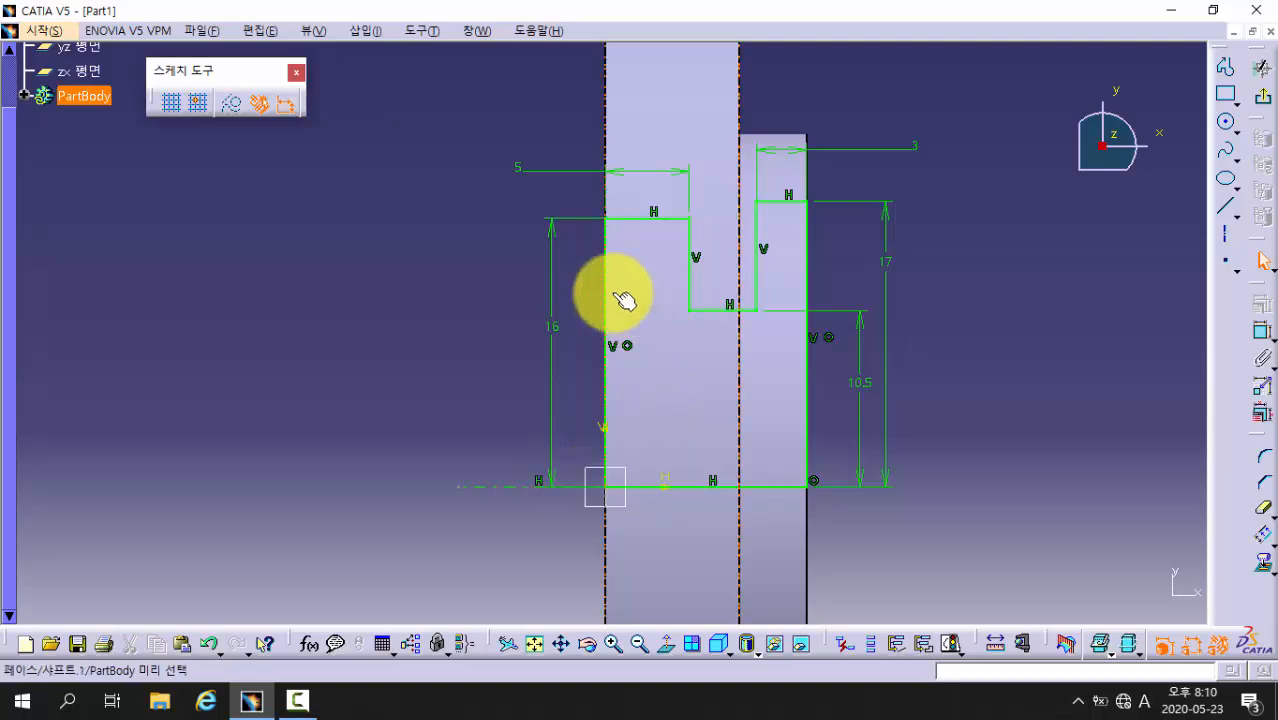
Draw a vertical line about 0.8 mm up from the profile's upper-left corner and a slanted line down to the top edge about 1 mm right of it
middle_click_drag(481, 298, 490, 330)
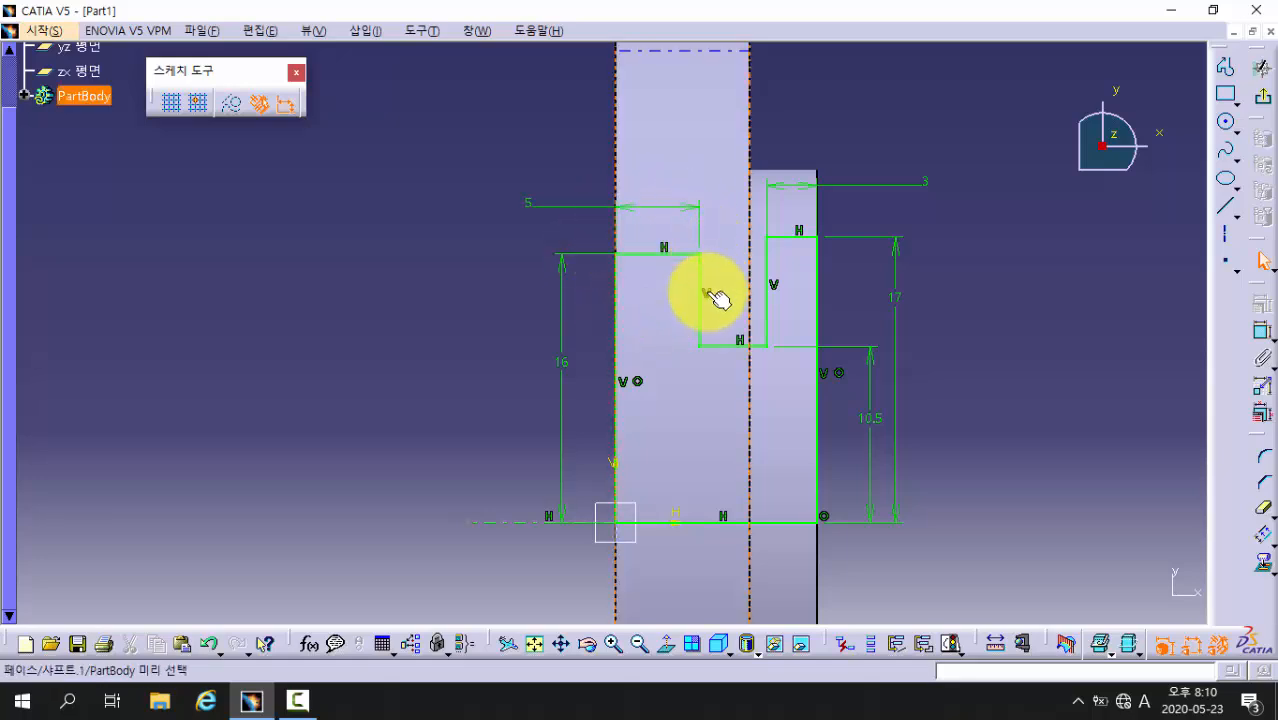
mouse_move(519, 320)
middle_mouse_down()
mouse_move(536, 368)
mouse_move(616, 163)
mouse_move(532, 230)
mouse_move(536, 192)
middle_mouse_up()
left_click(536, 368)
left_click(532, 230)
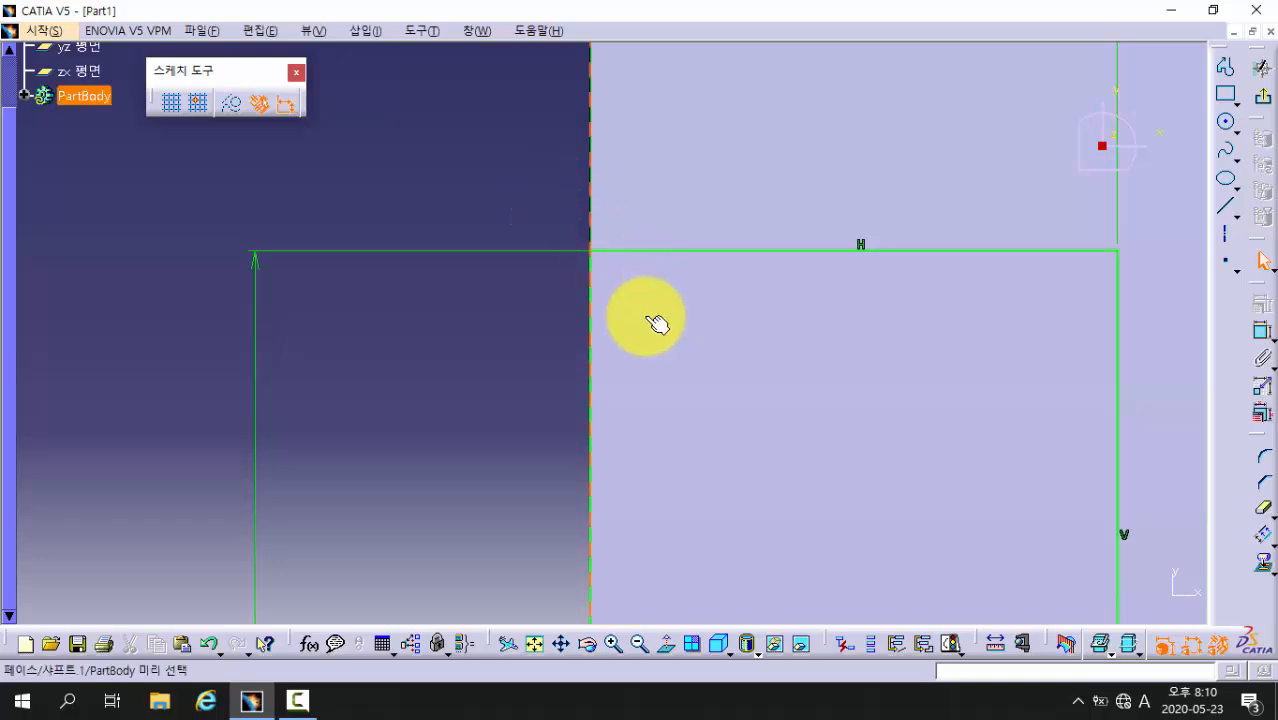
middle_click_drag(478, 333, 433, 353)
left_click(433, 353)
middle_click_drag(433, 353, 464, 268)
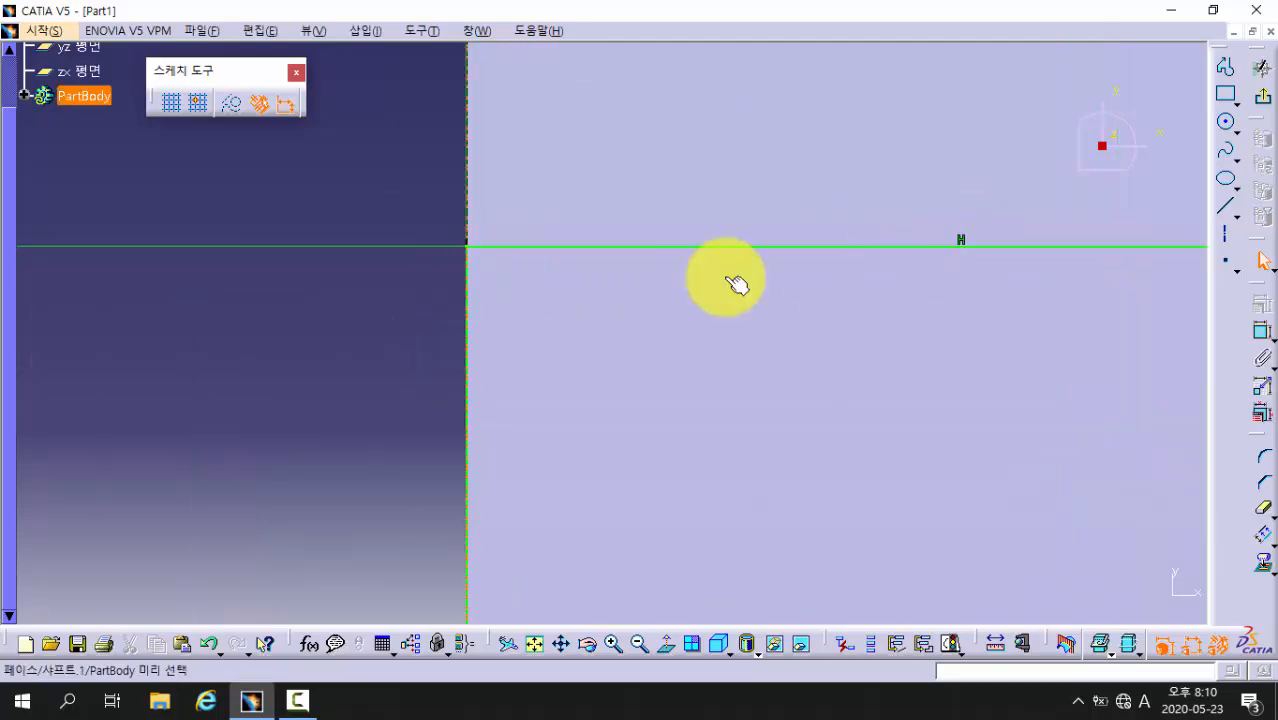
mouse_move(599, 405)
middle_mouse_down()
mouse_move(637, 607)
mouse_move(650, 388)
mouse_move(676, 320)
middle_mouse_up()
left_click(1226, 68)
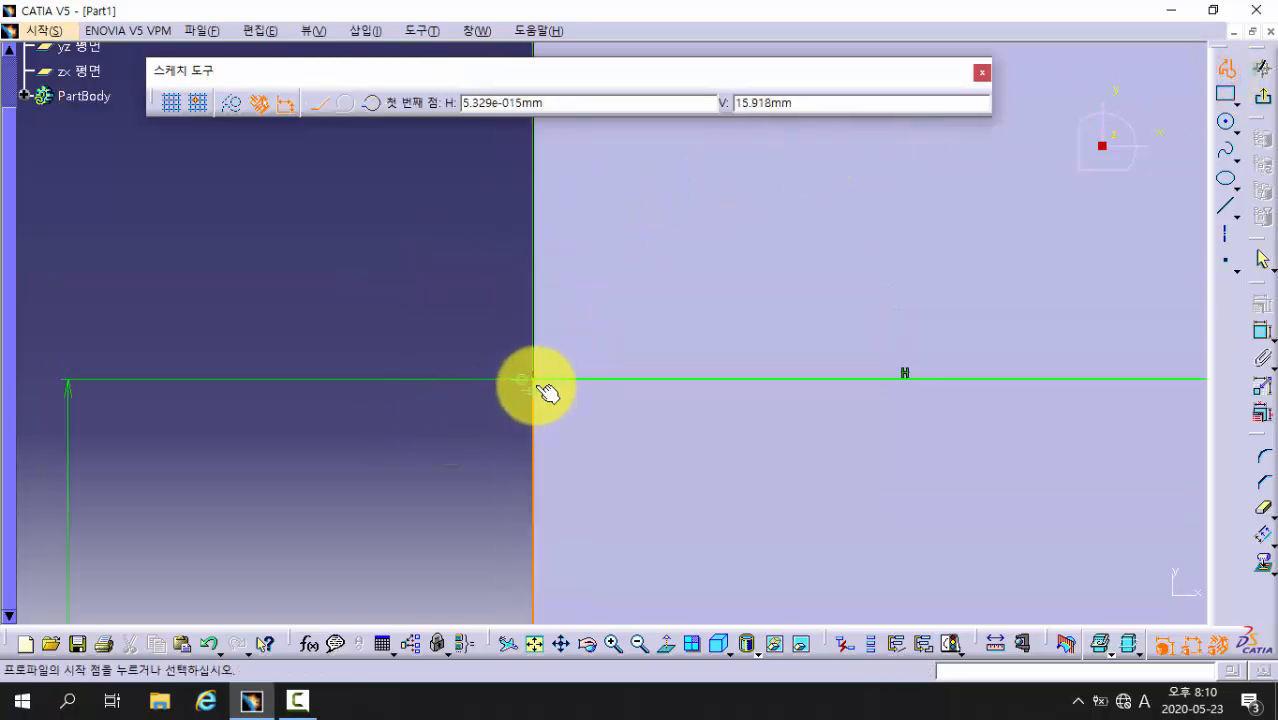
left_click(535, 380)
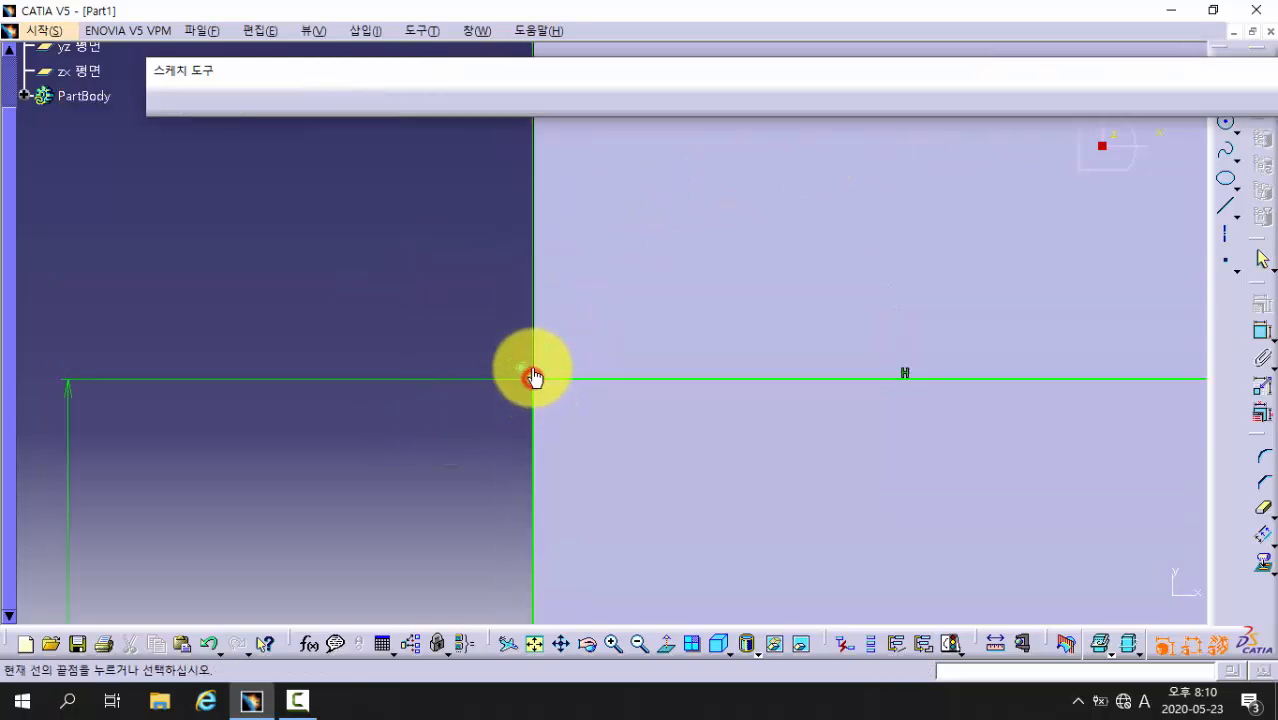
left_click(531, 259)
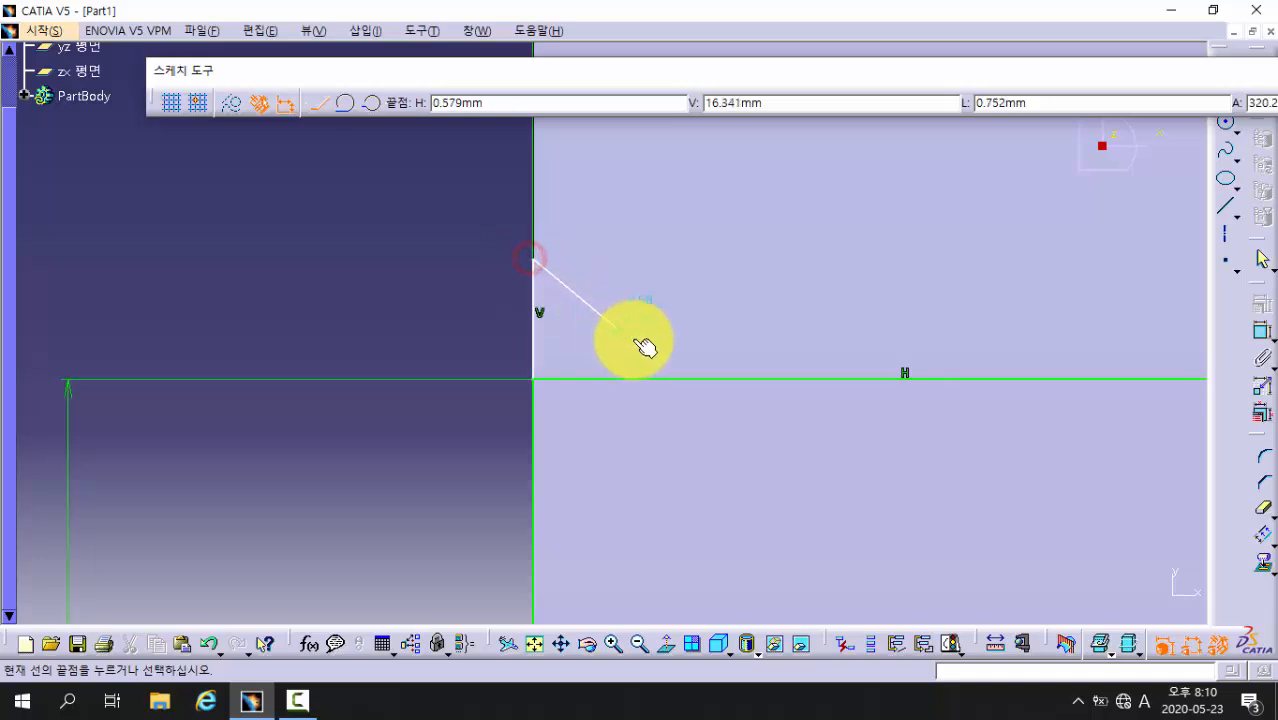
left_click(672, 379)
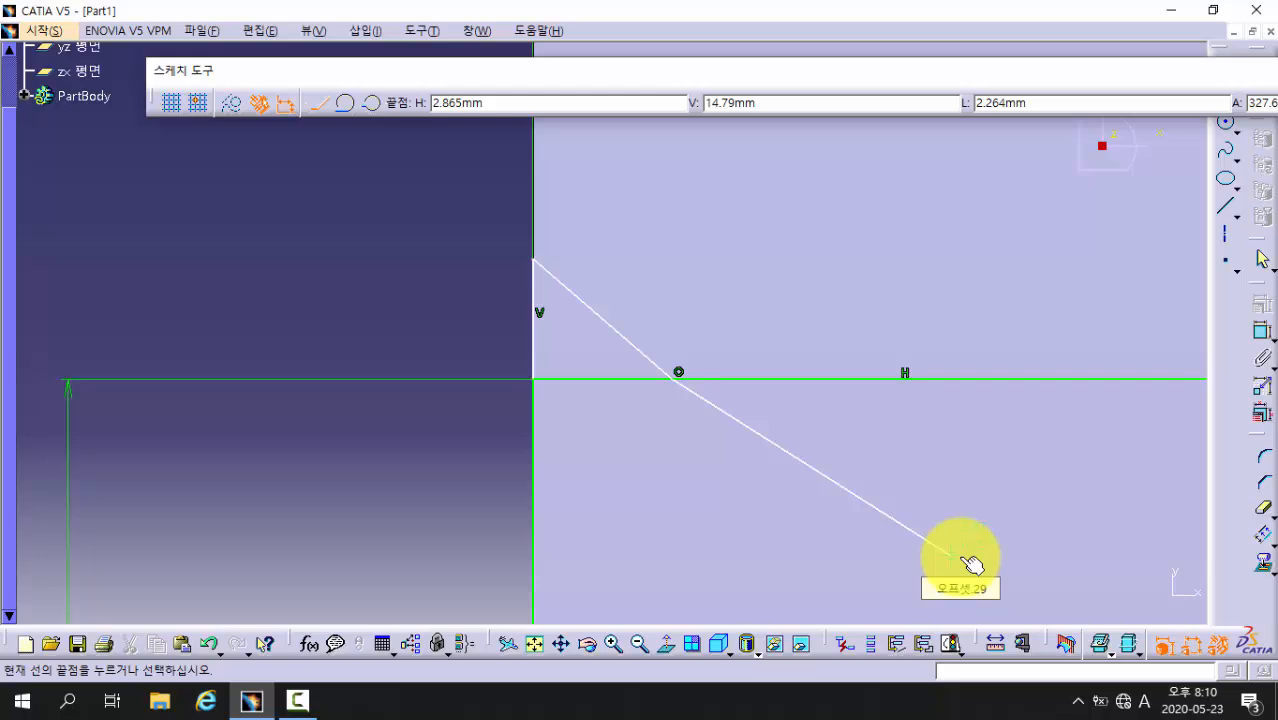
key("Escape")
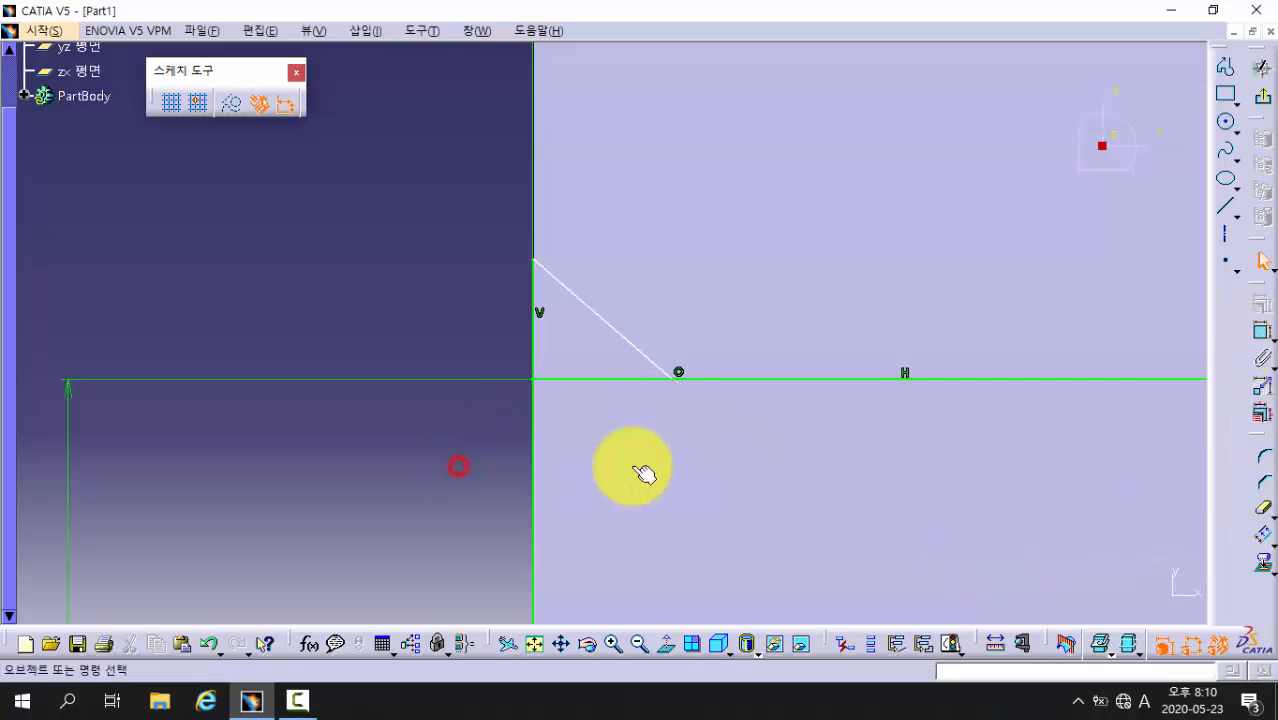
Quick-trim the short piece of the profile's top edge between its upper-left corner and the slanted line
left_click(1260, 331)
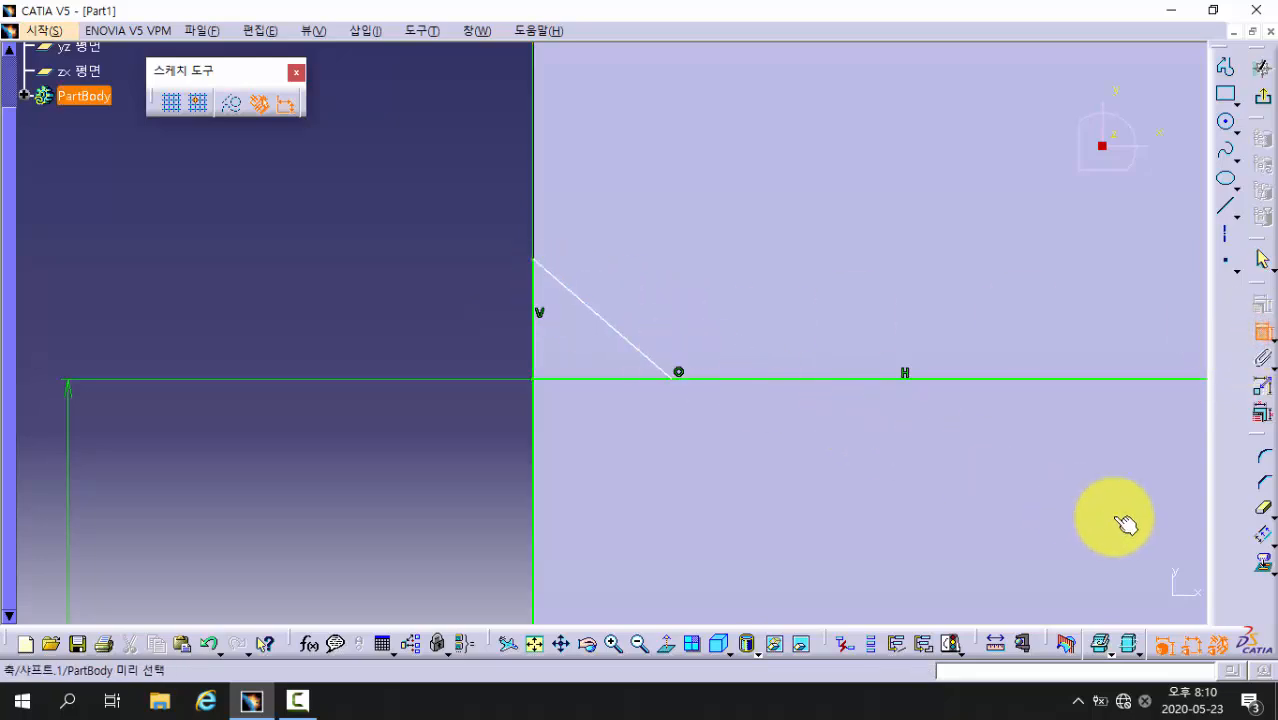
left_click(1265, 512)
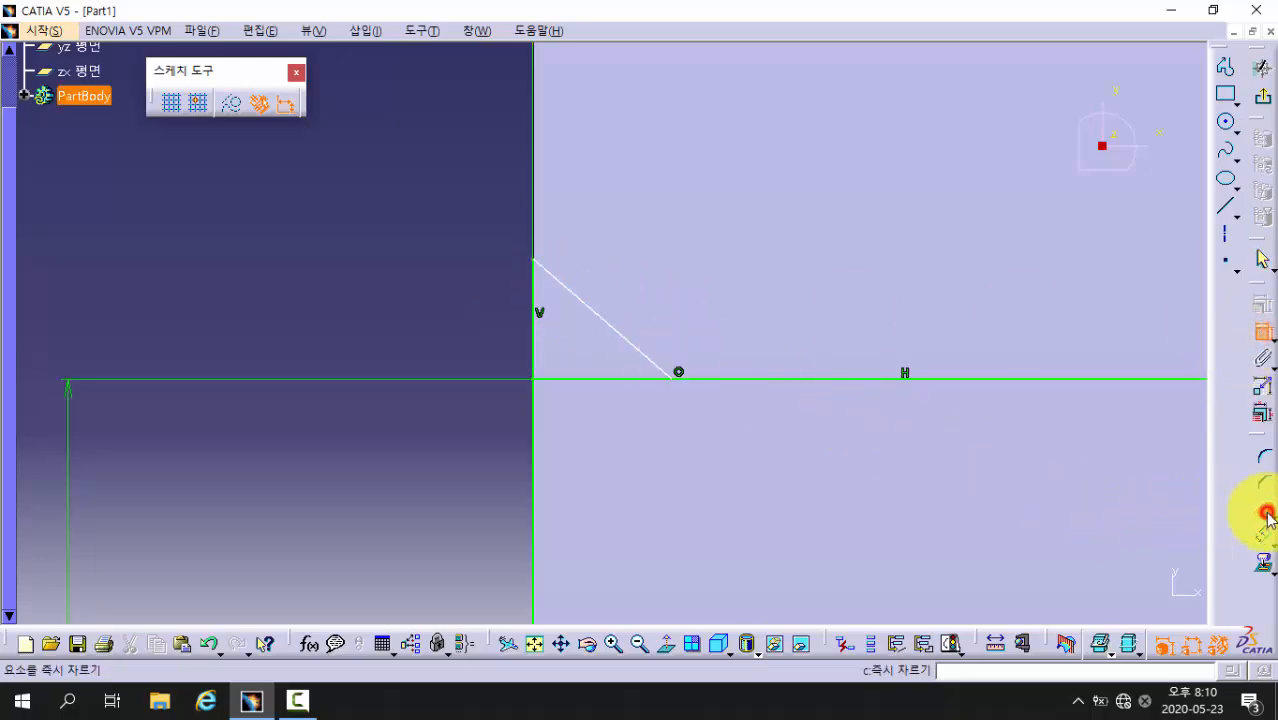
left_click(602, 380)
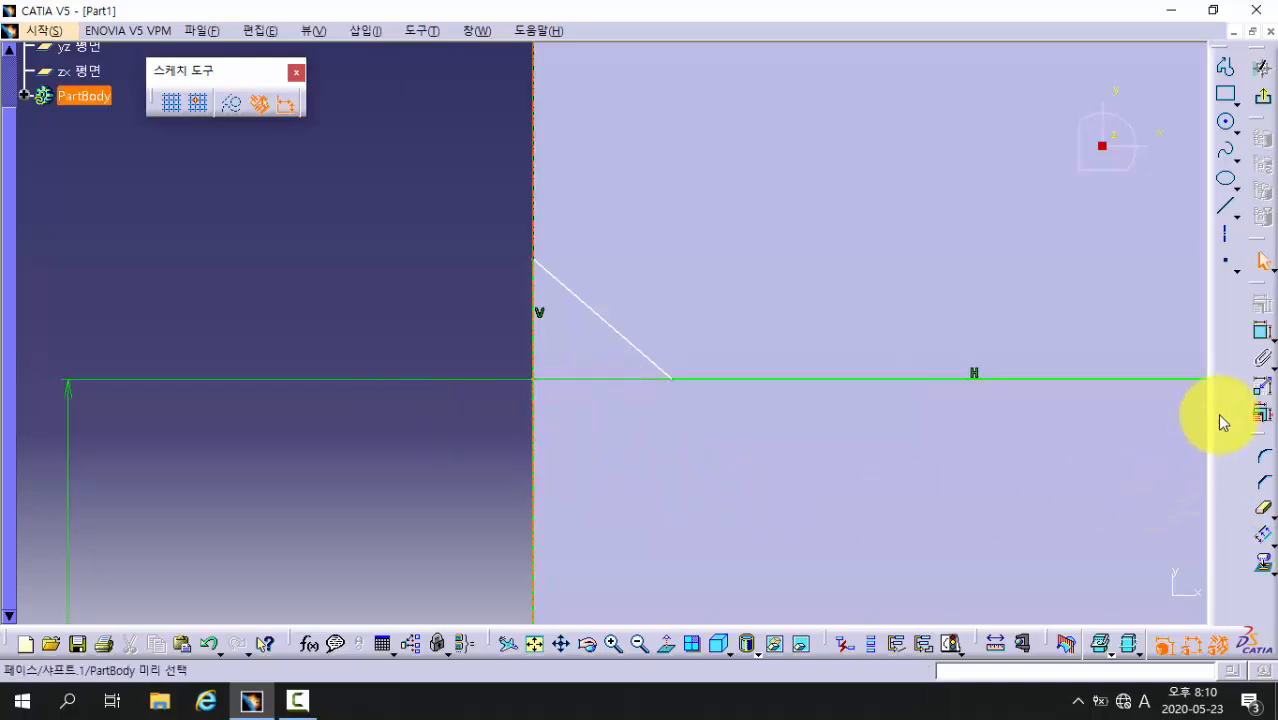
Dimension the angle between the slanted line and the profile's top edge as 30 degrees
left_click(1265, 333)
left_click(565, 287)
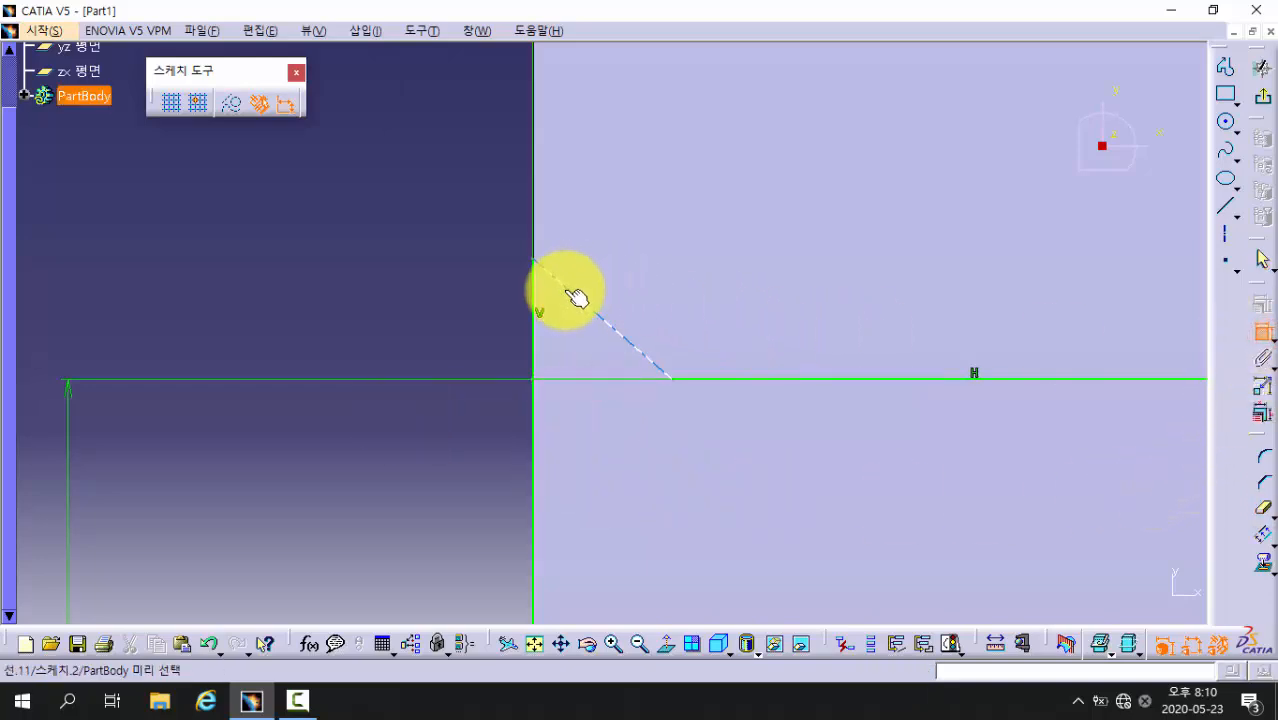
left_click(715, 378)
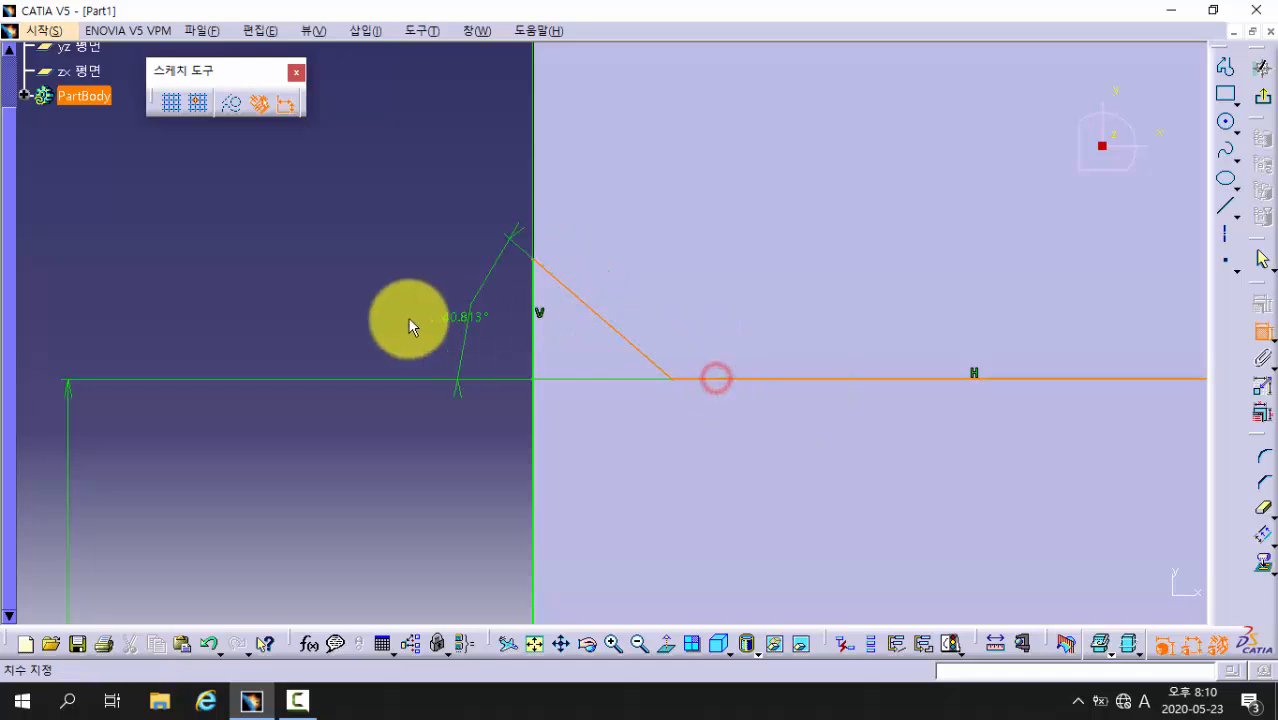
left_click(336, 289)
double_click(341, 285)
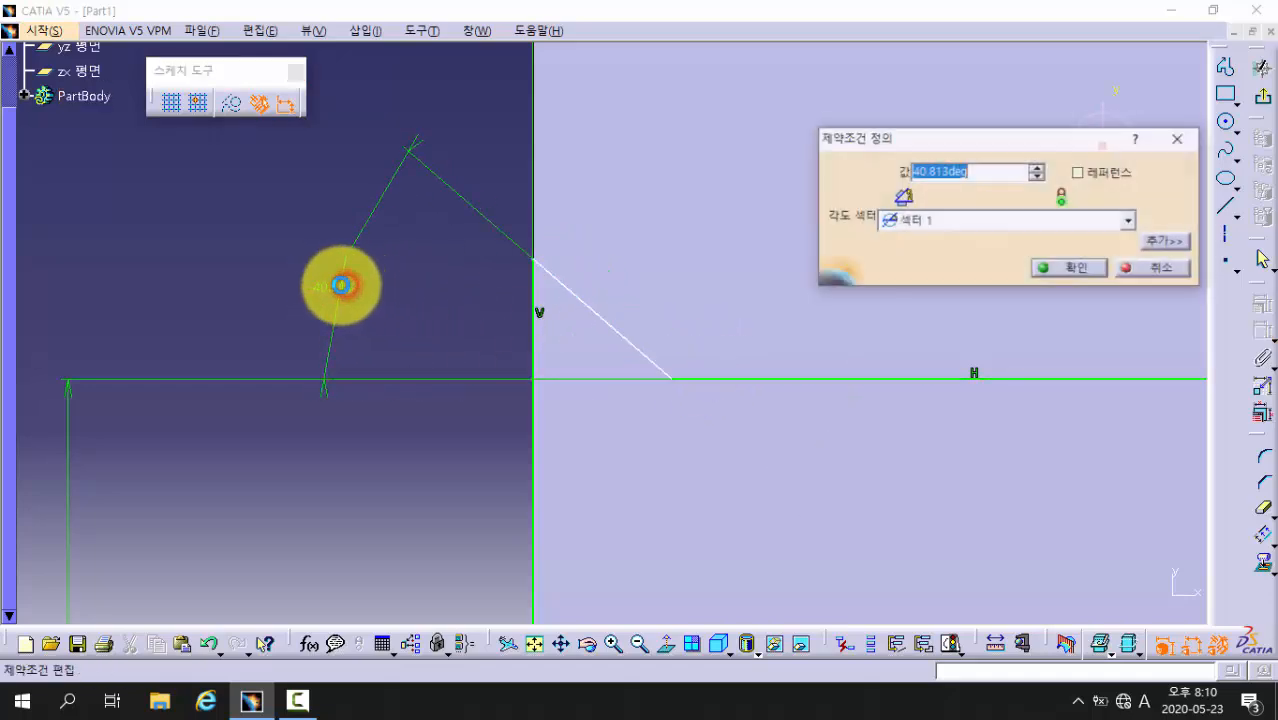
type("30")
key("Return")
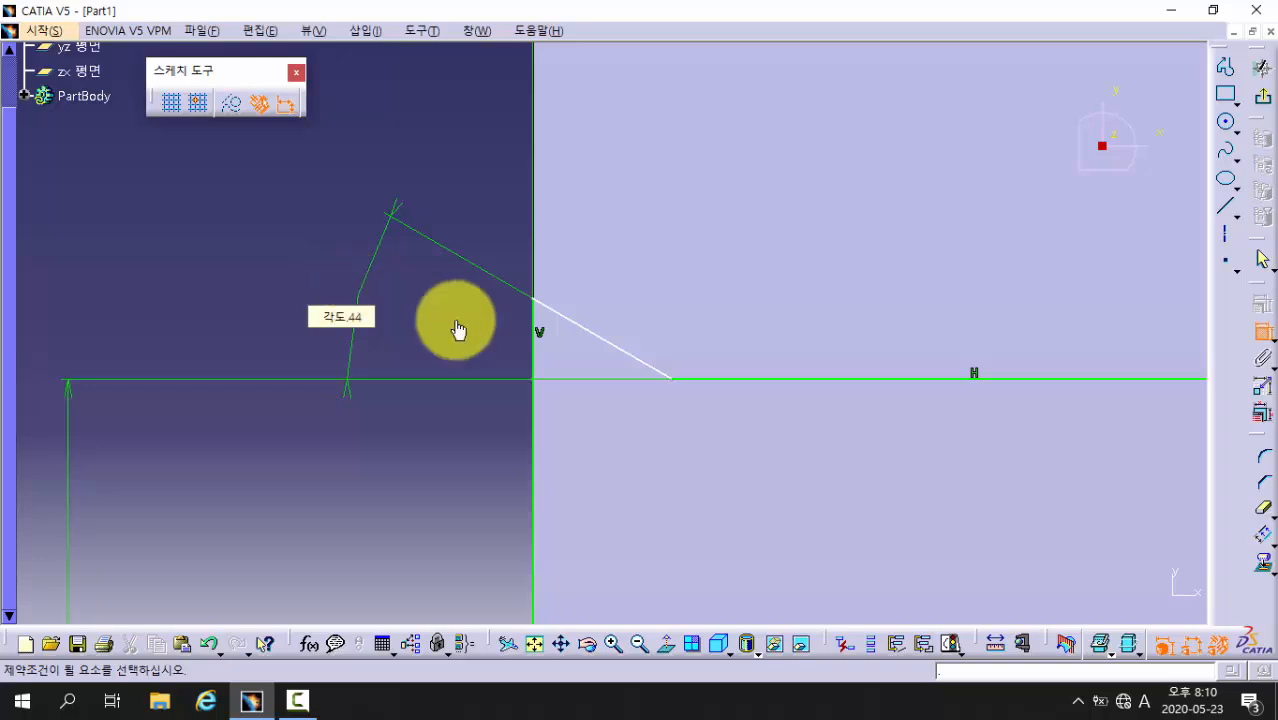
Dimension the horizontal distance from the profile's left edge to the slanted line's lower end as 0.5 mm
middle_click_drag(484, 447, 478, 459)
left_click(544, 406)
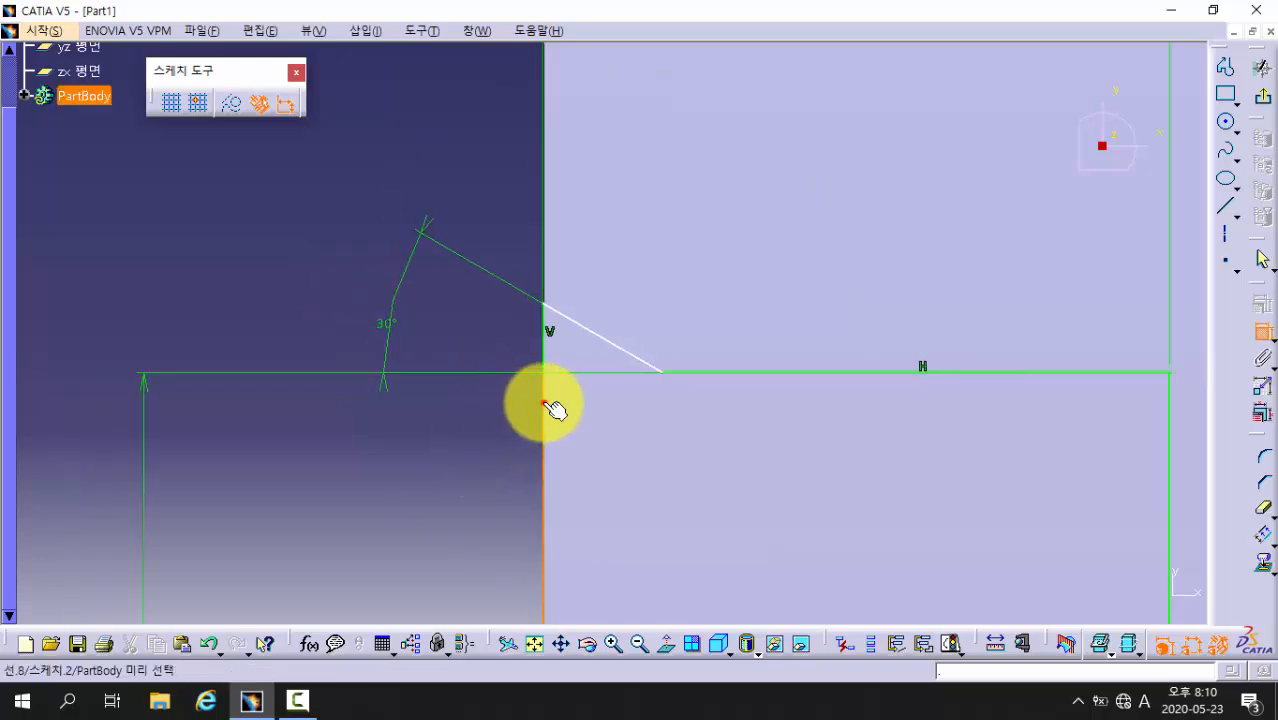
left_click(665, 375)
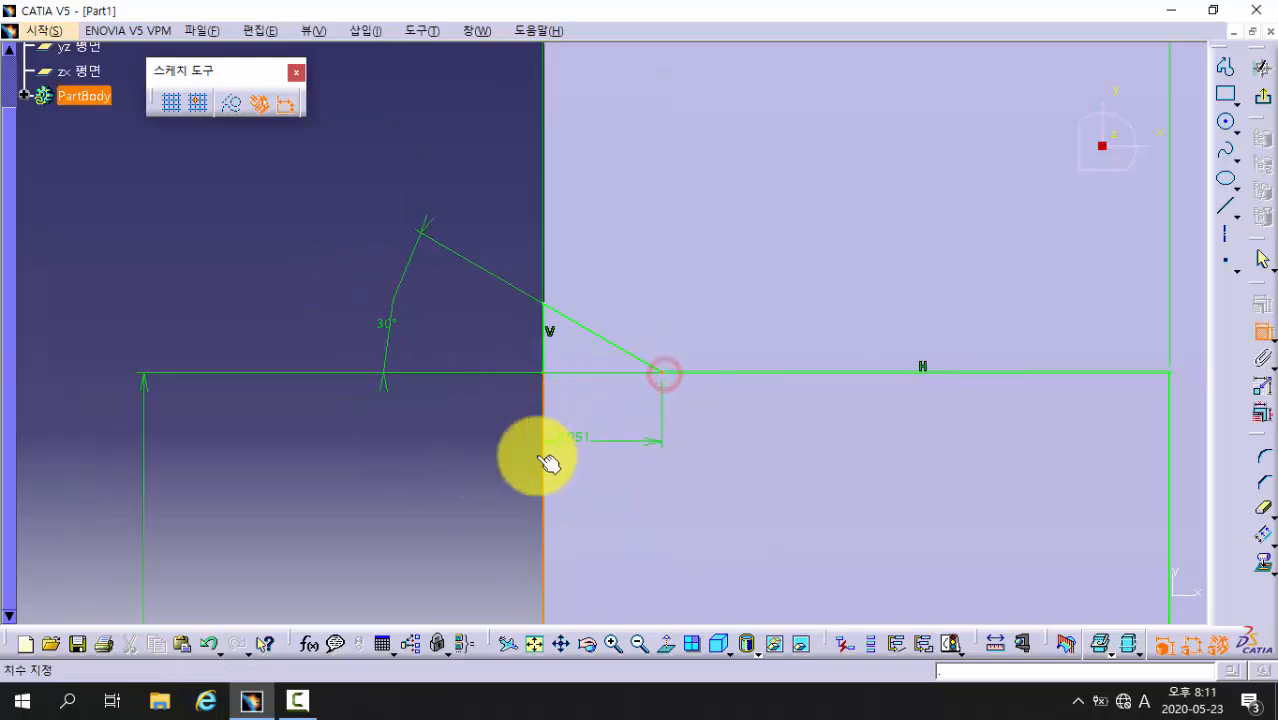
left_click(481, 493)
double_click(483, 492)
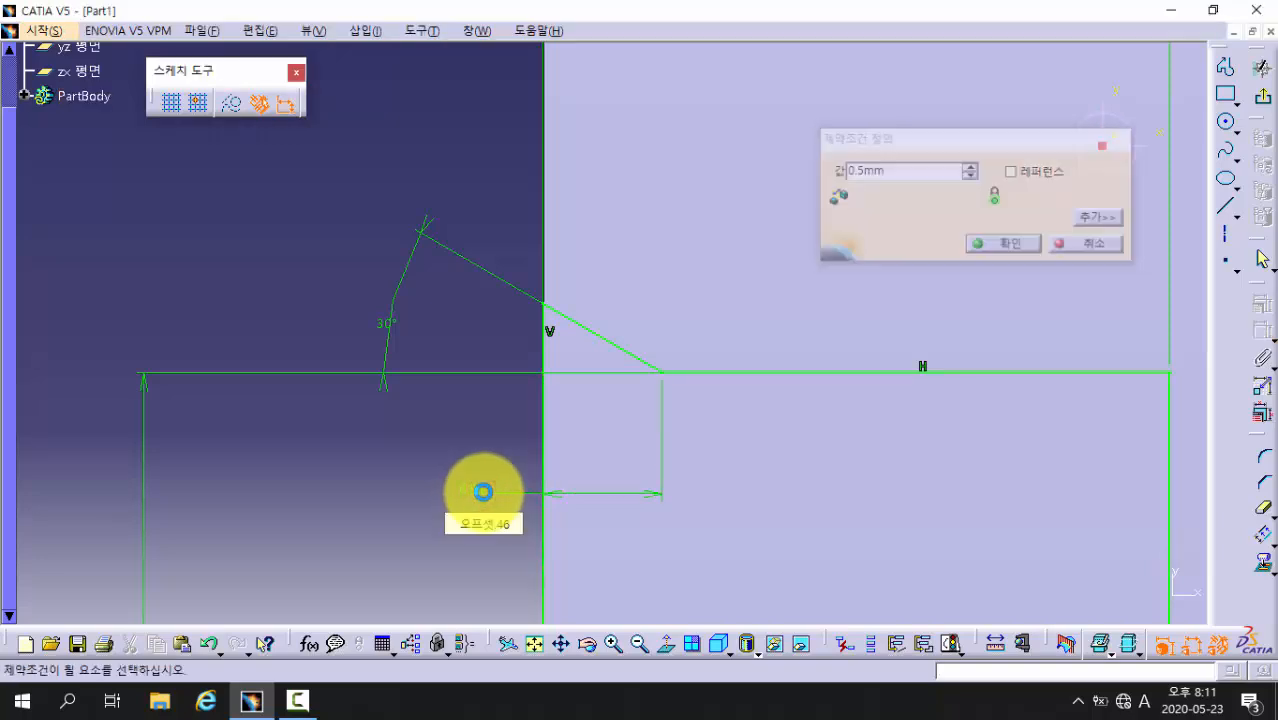
key("Return")
Leave the sketch and cut the notched profile out of the shaft as a 360-degree groove around the sketch axis
middle_click_drag(305, 204, 332, 410, "ctrl")
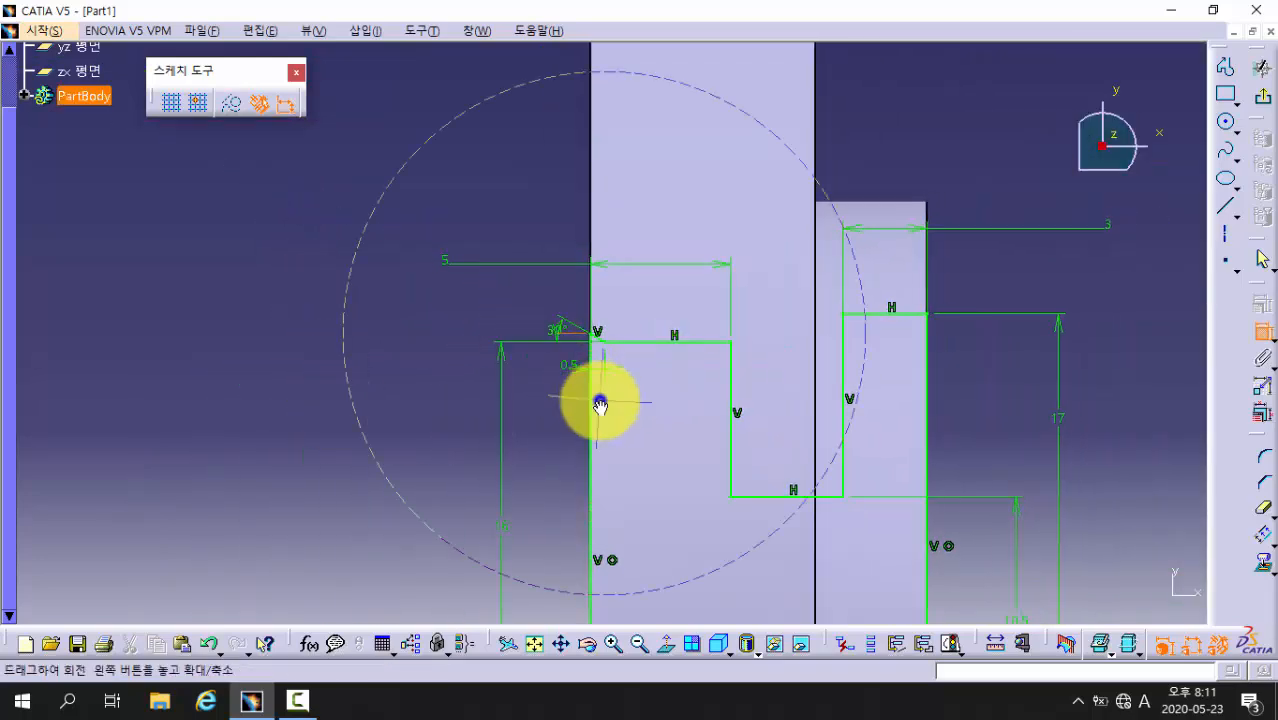
mouse_move(599, 402)
middle_mouse_down("ctrl")
mouse_move(642, 262)
mouse_move(660, 432)
mouse_move(842, 491)
mouse_move(750, 354)
middle_mouse_up("ctrl")
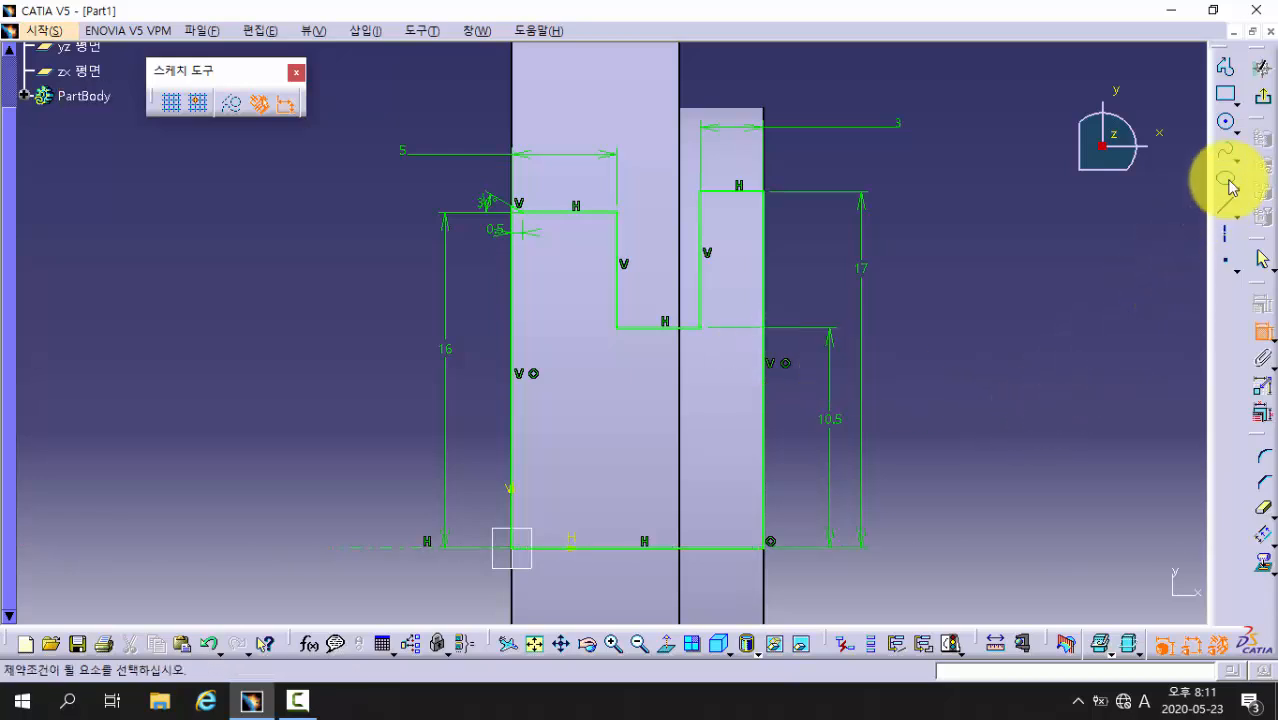
left_click(1262, 100)
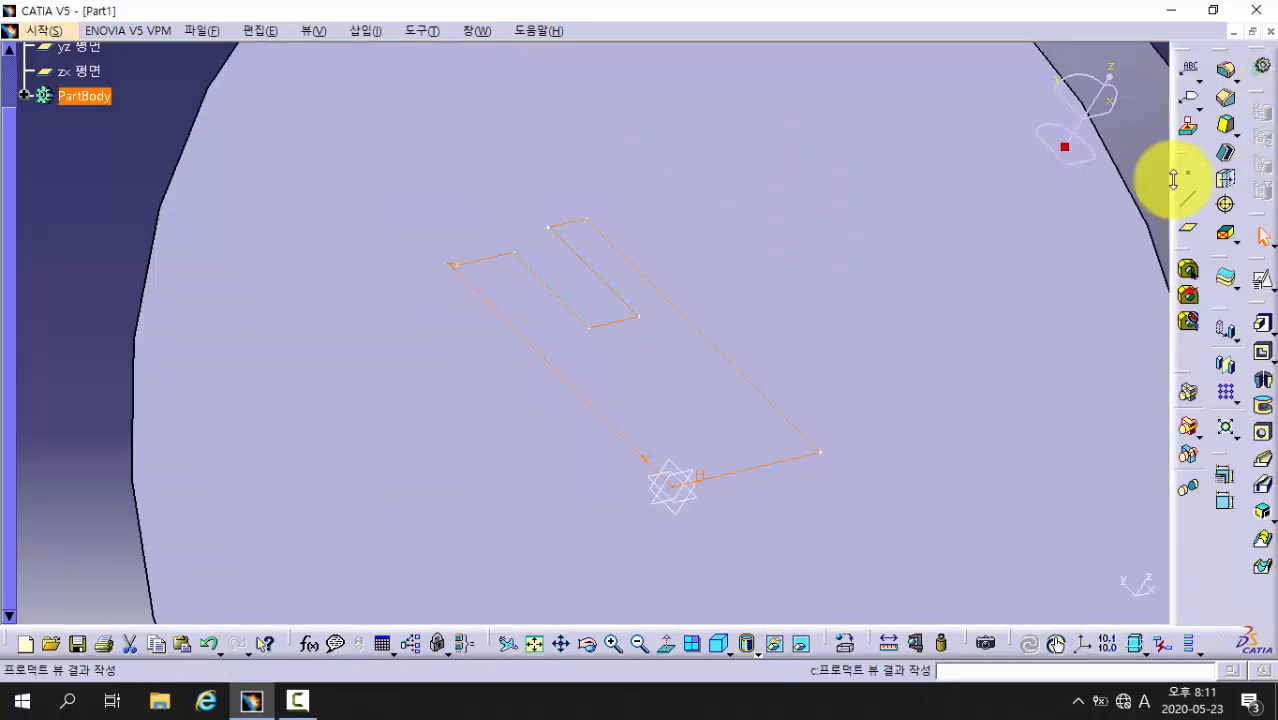
mouse_move(984, 276)
middle_mouse_down("ctrl")
mouse_move(997, 396)
mouse_move(1004, 362)
middle_mouse_up("ctrl")
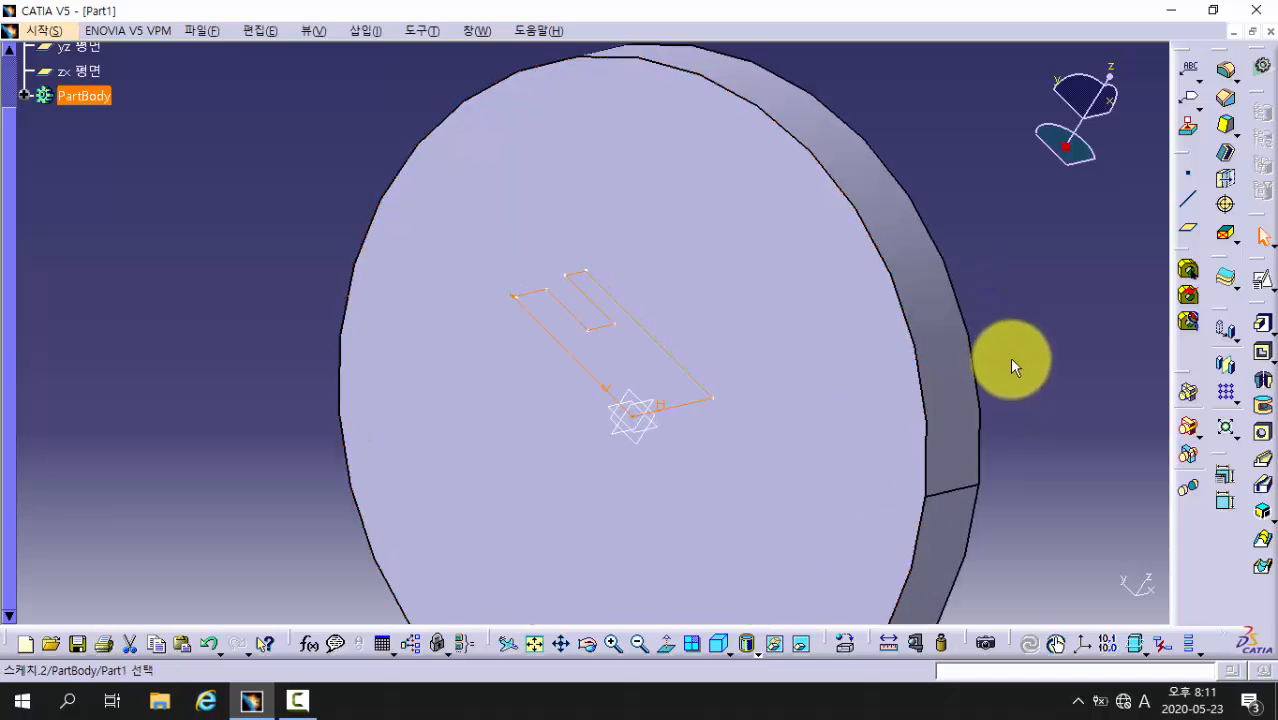
left_click(1265, 412)
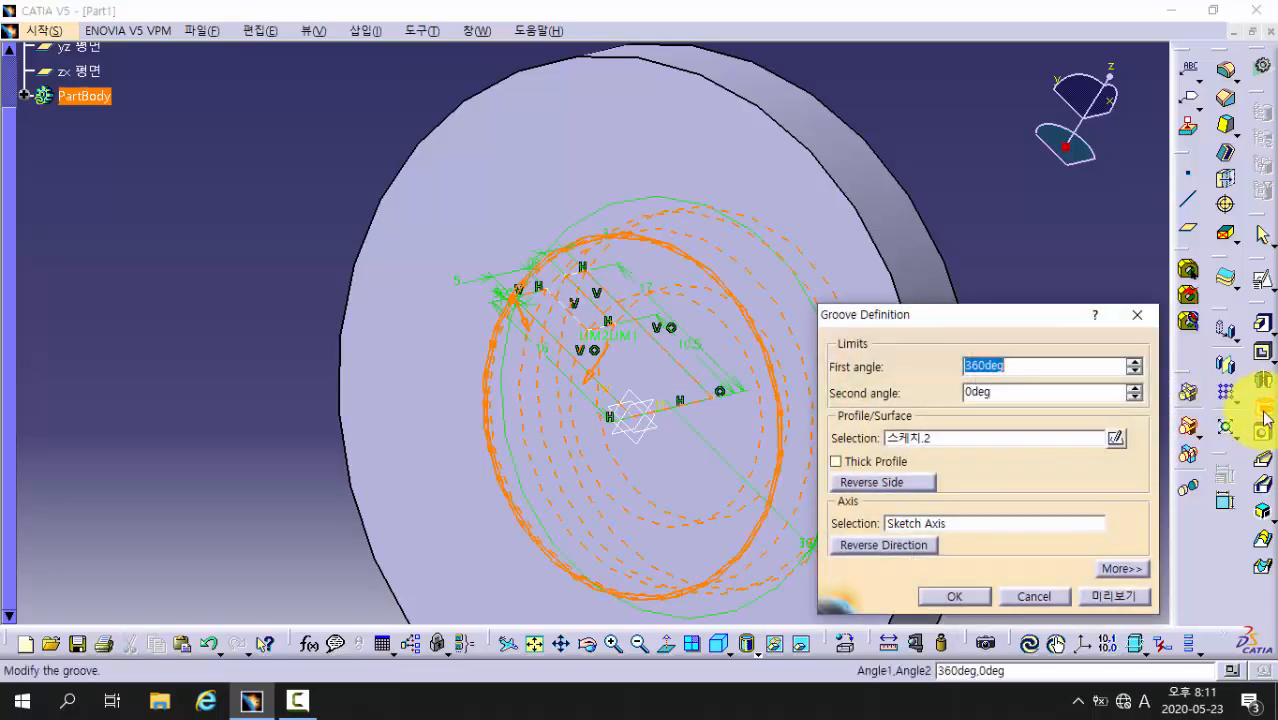
middle_click_drag(693, 428, 592, 314)
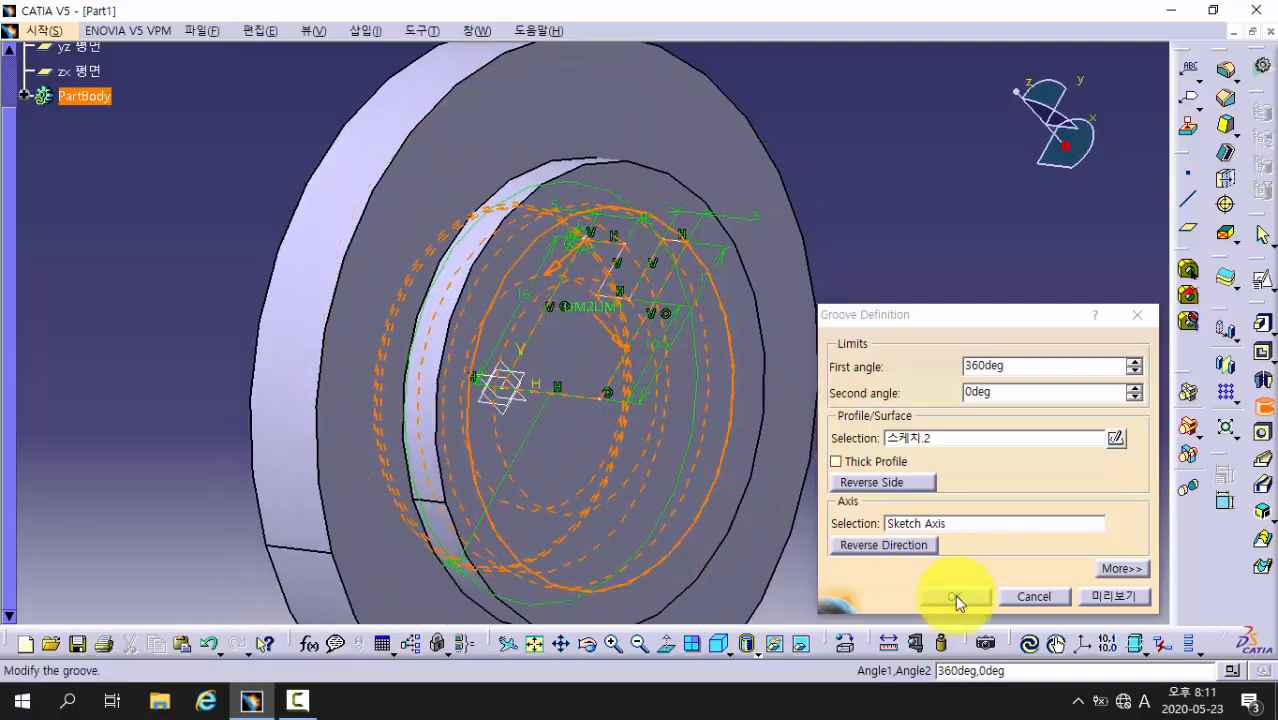
left_click(1110, 597)
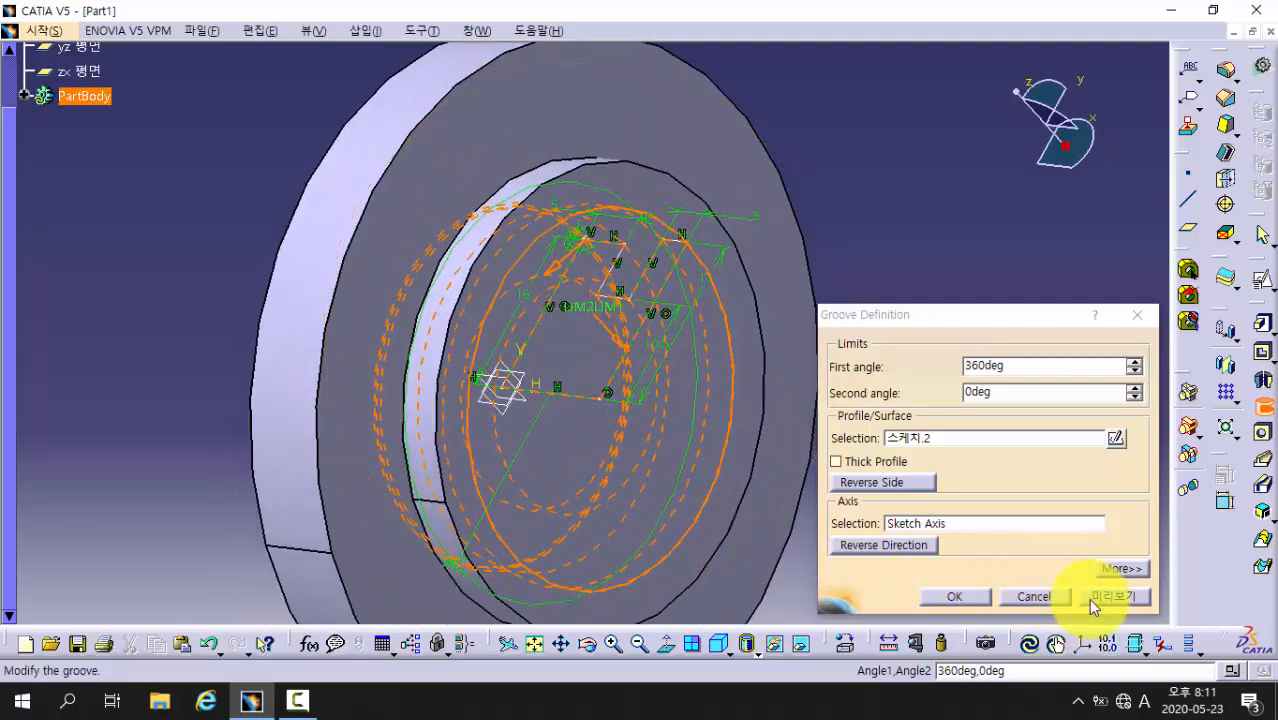
left_click(954, 596)
middle_click_drag(559, 399, 890, 437)
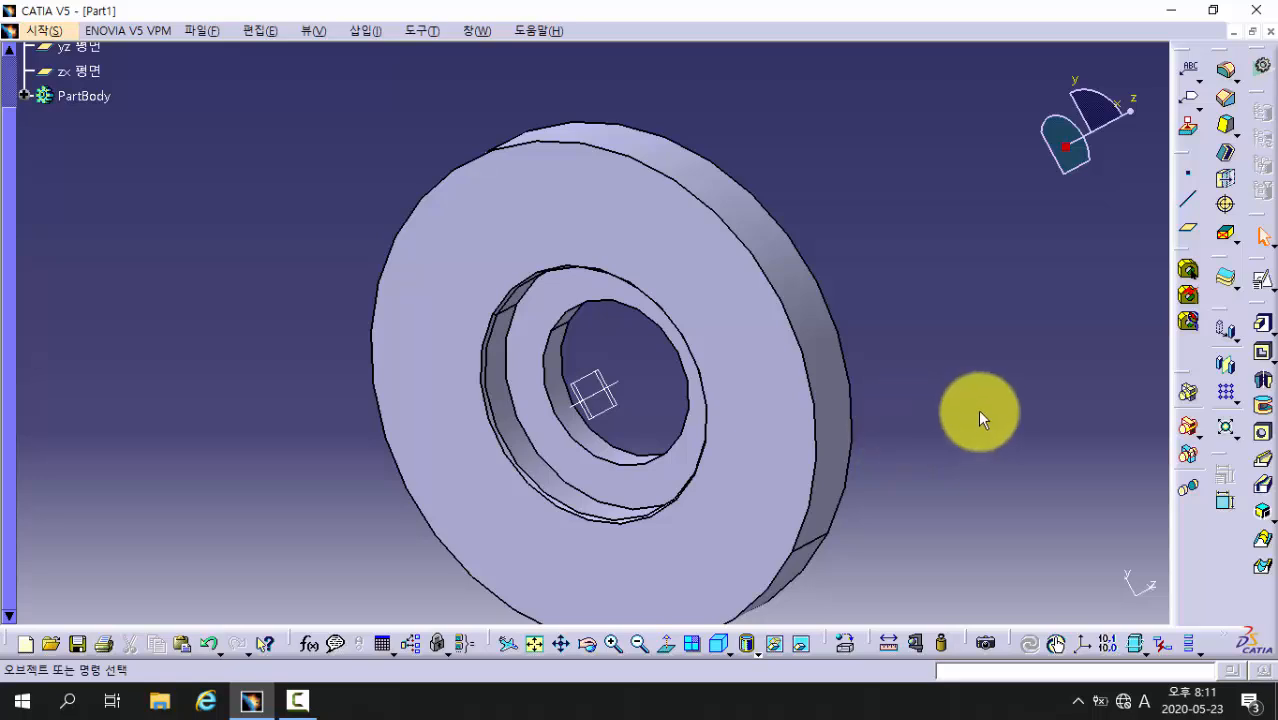
Start a hole on the large flat ring face around the bore and open its positioning sketch
left_click(1263, 434)
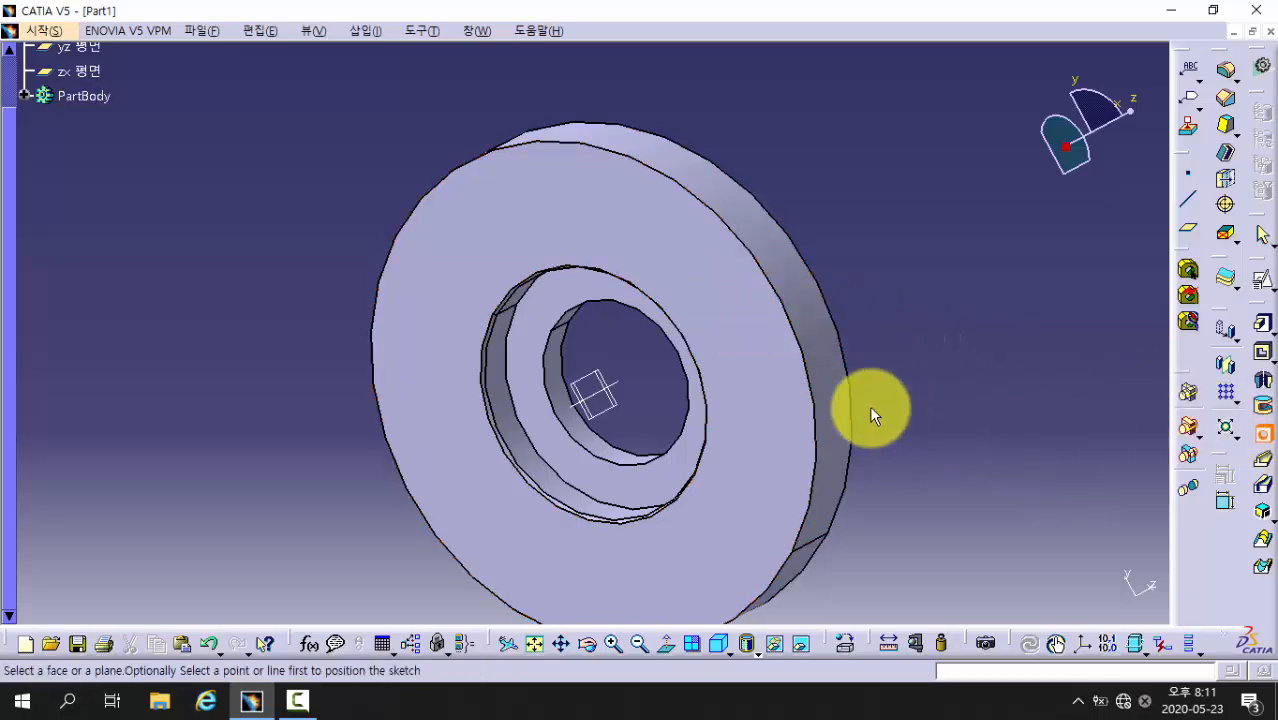
left_click(743, 328)
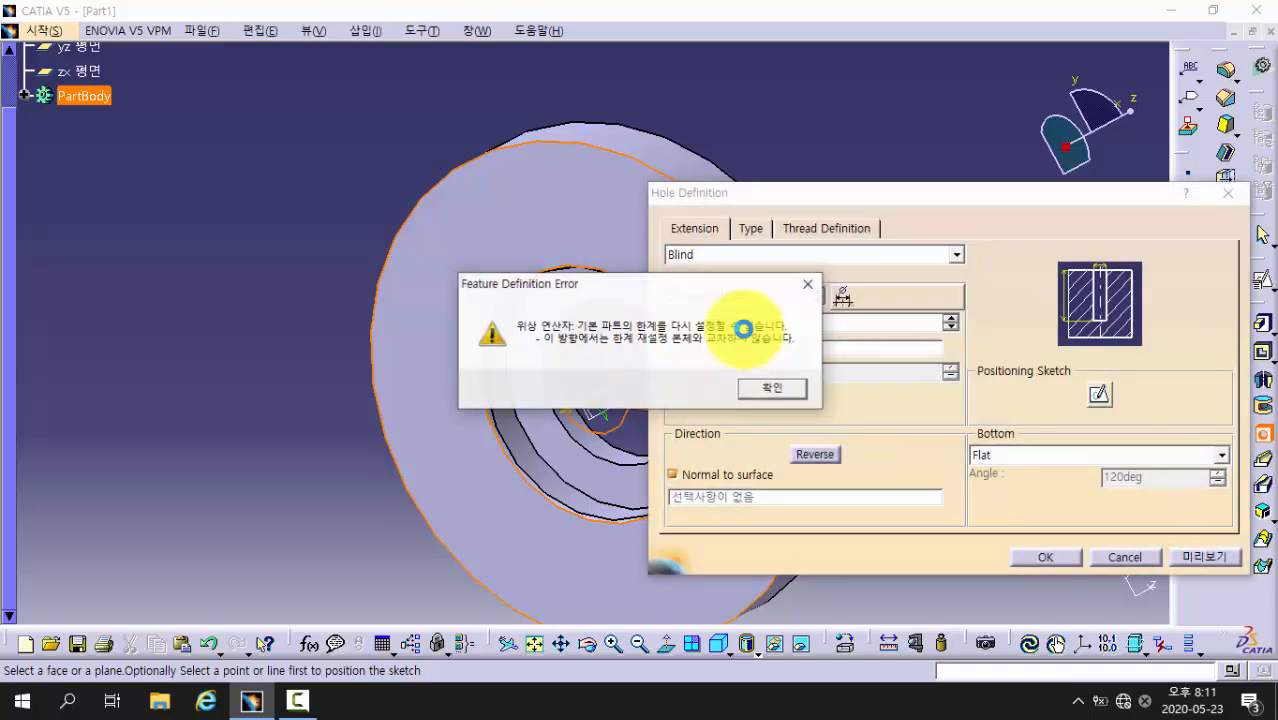
left_click(773, 389)
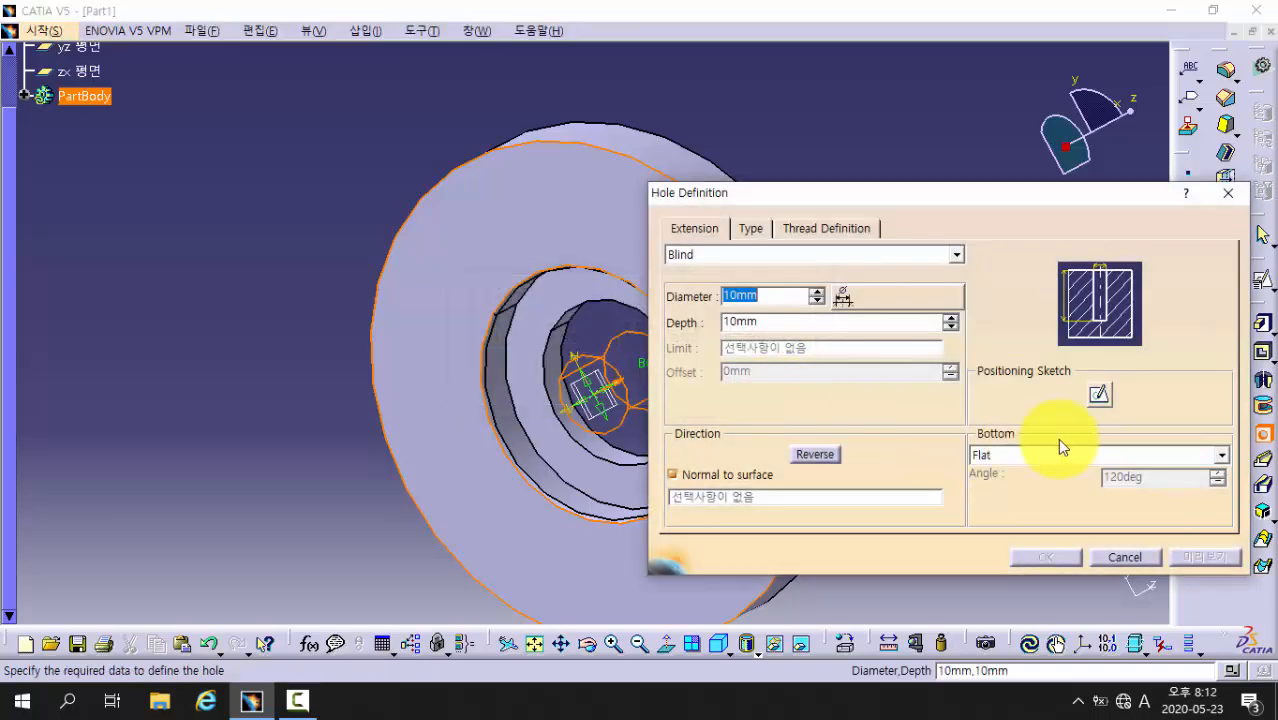
left_click(1100, 390)
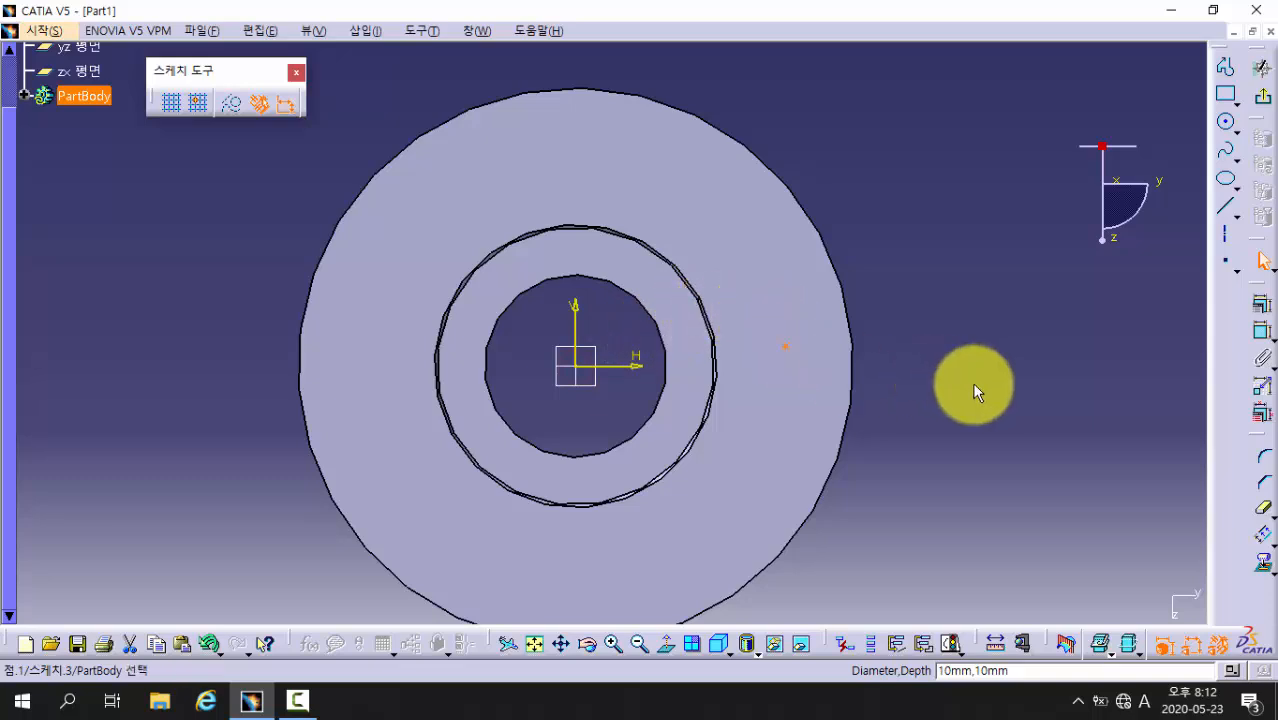
Constrain the hole's centre point to coincide with the sketch's horizontal axis
left_click(1262, 336)
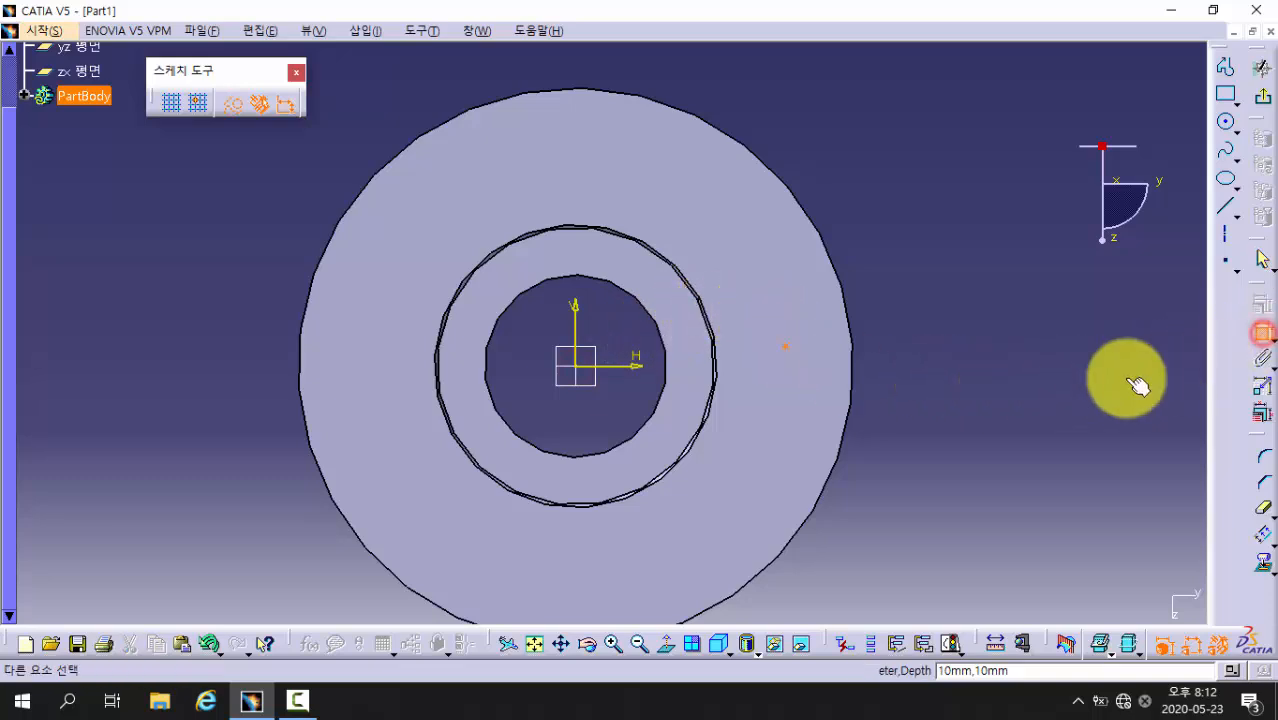
left_click(629, 368)
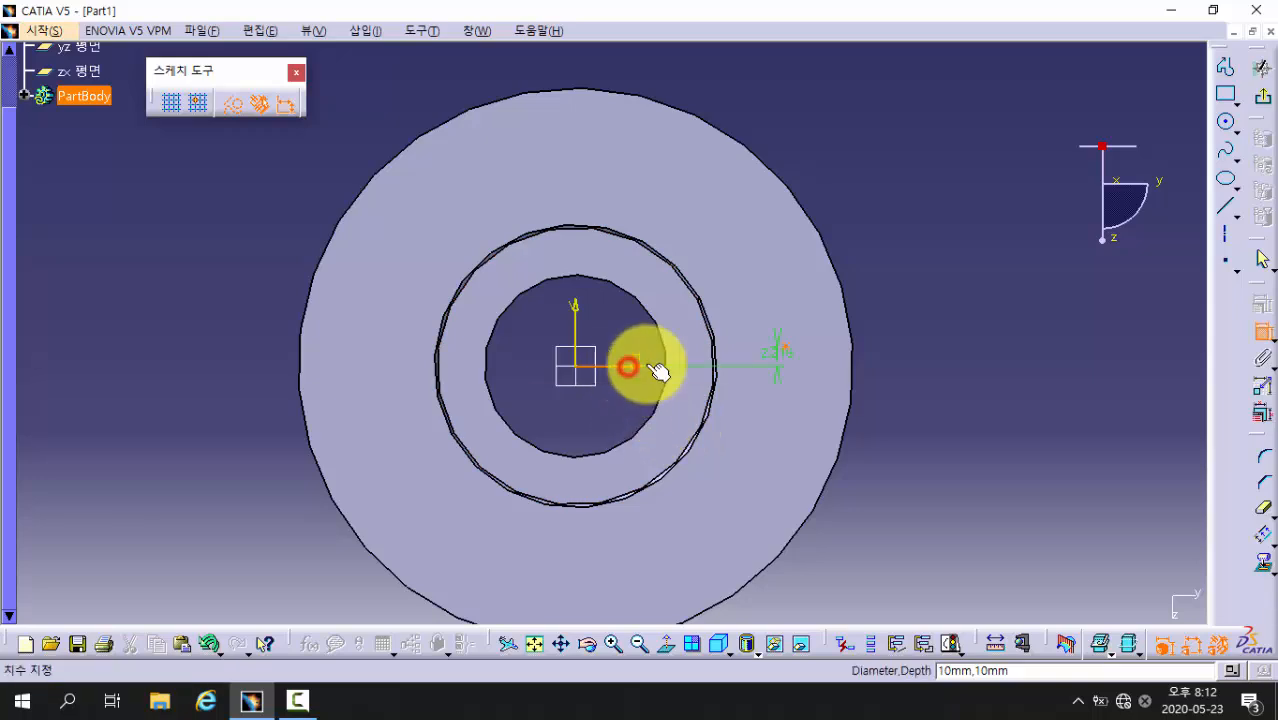
left_click(785, 346)
right_click(954, 291)
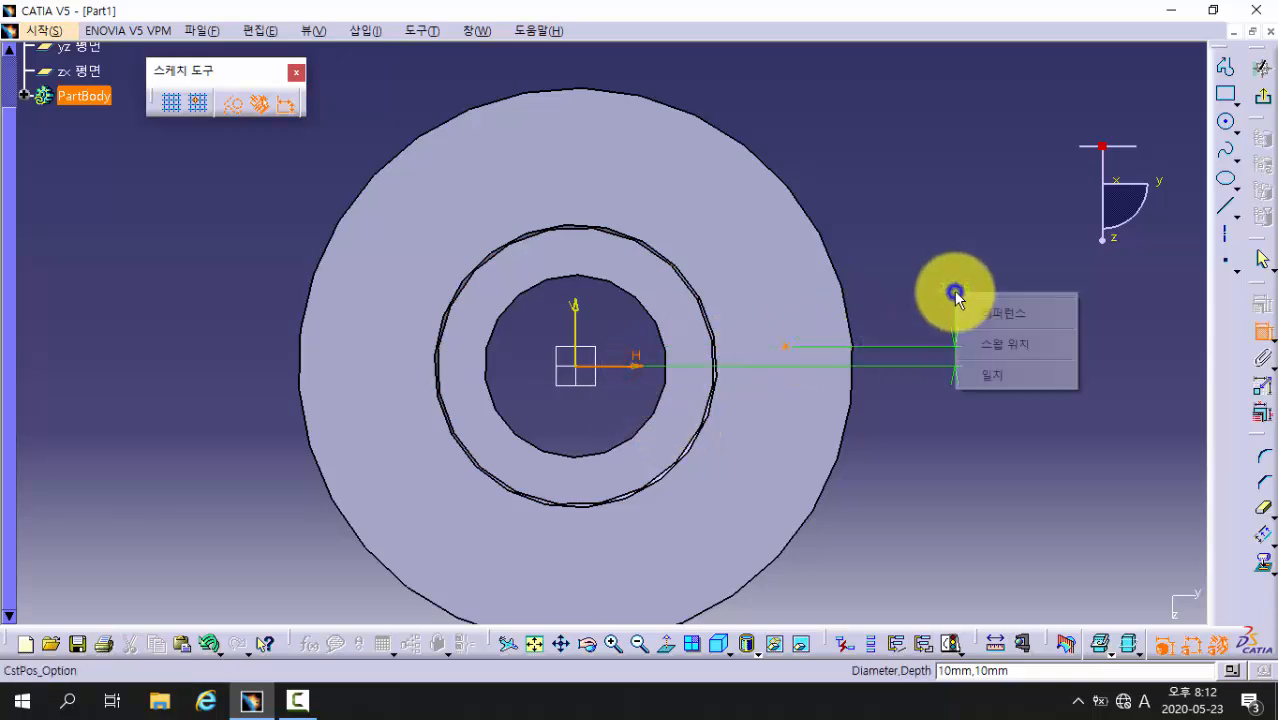
left_click(975, 372)
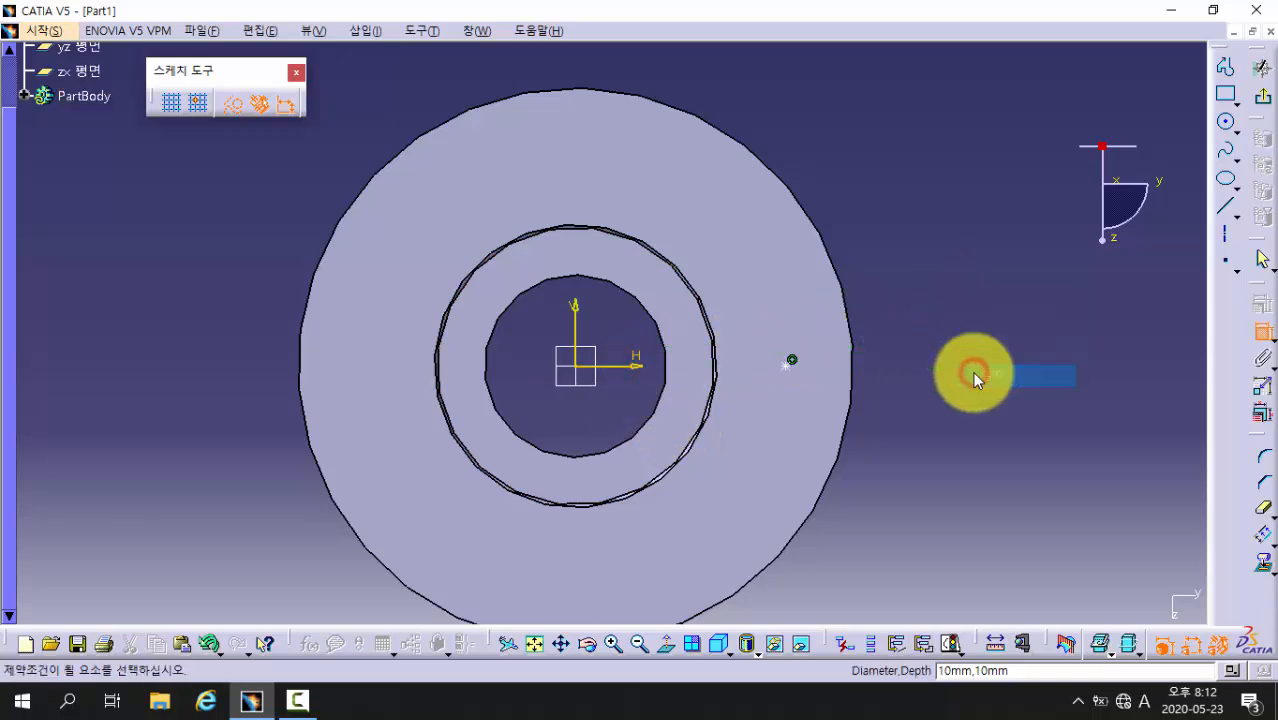
Dimension the hole centre's distance from the vertical axis as 26 mm and leave the positioning sketch
left_click(786, 365)
left_click(585, 322)
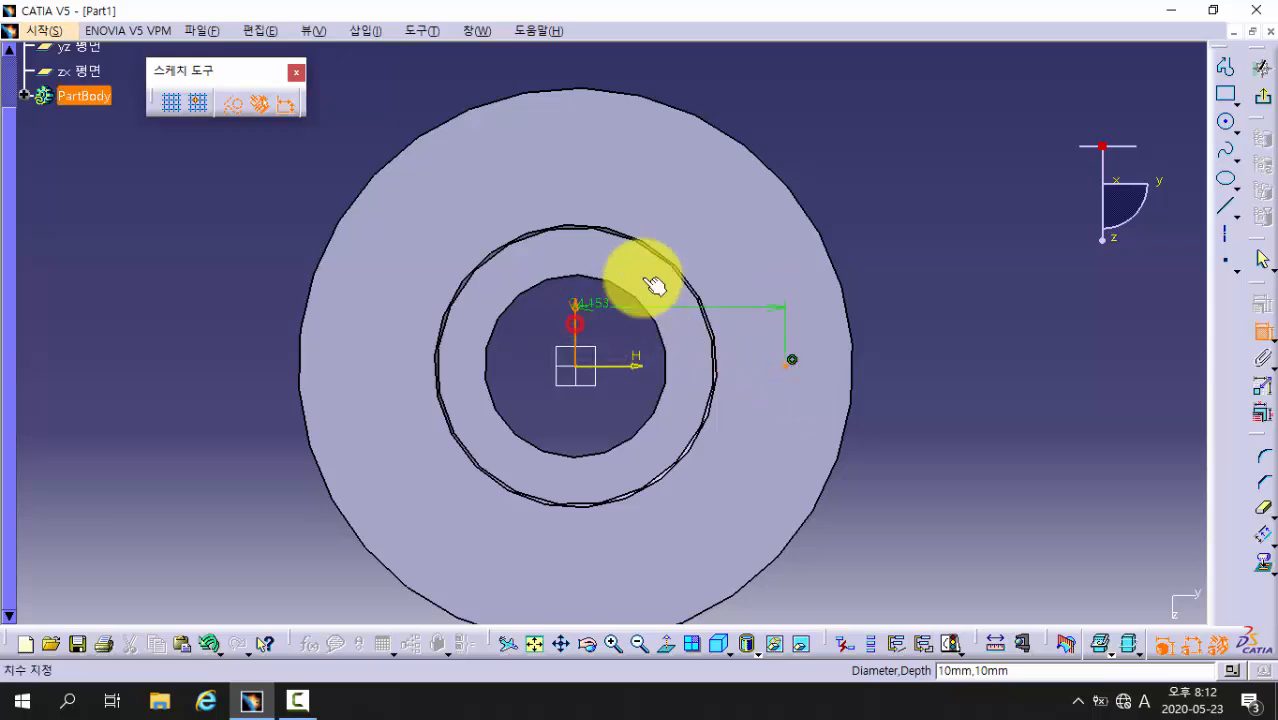
left_click(885, 175)
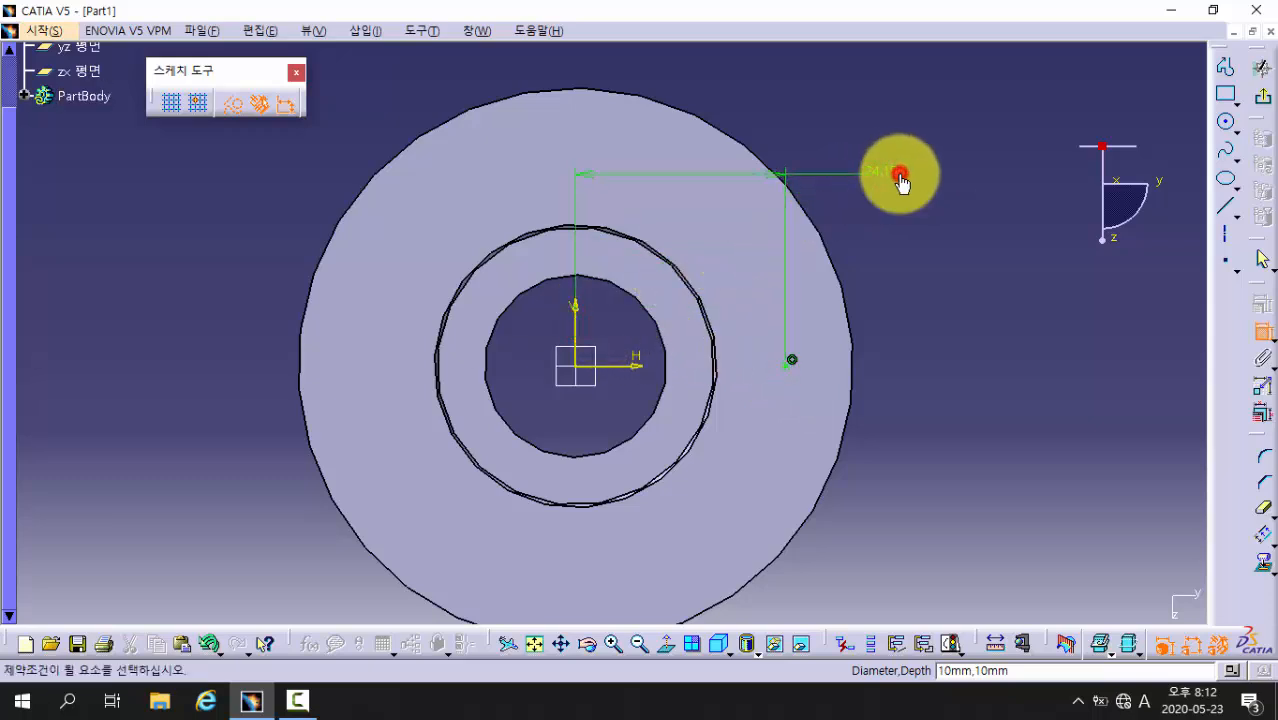
double_click(899, 180)
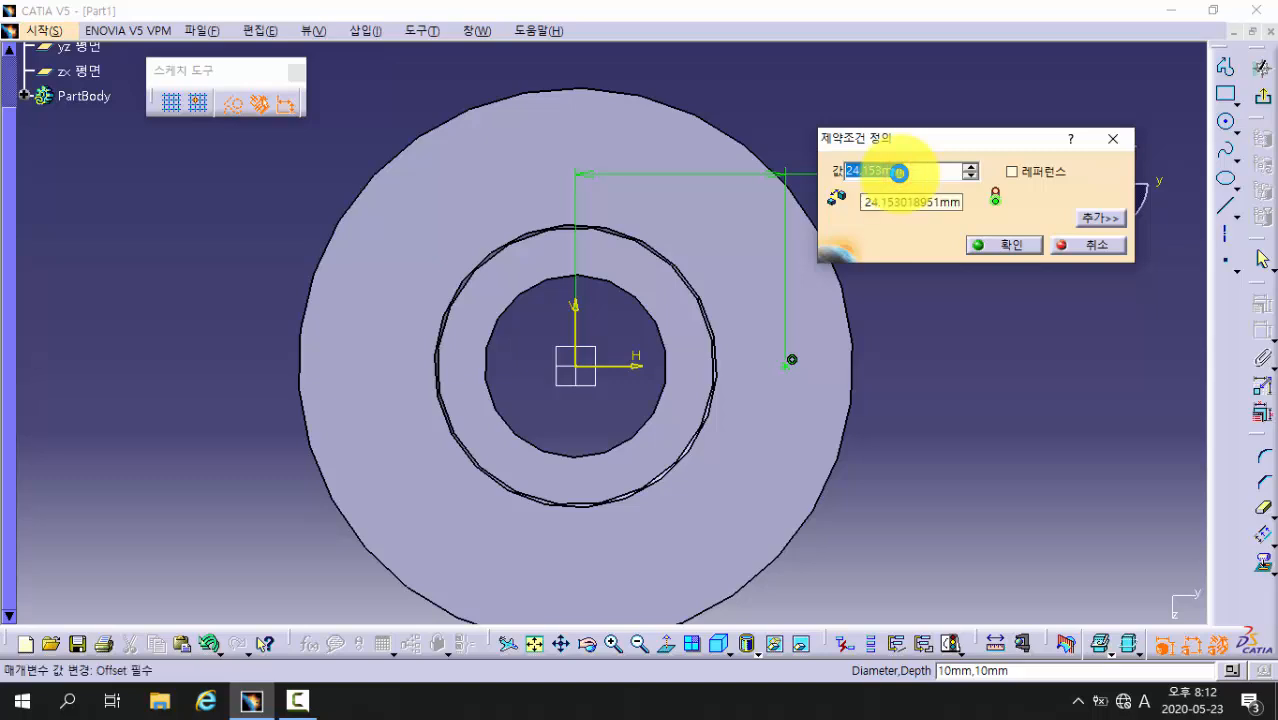
key("Return")
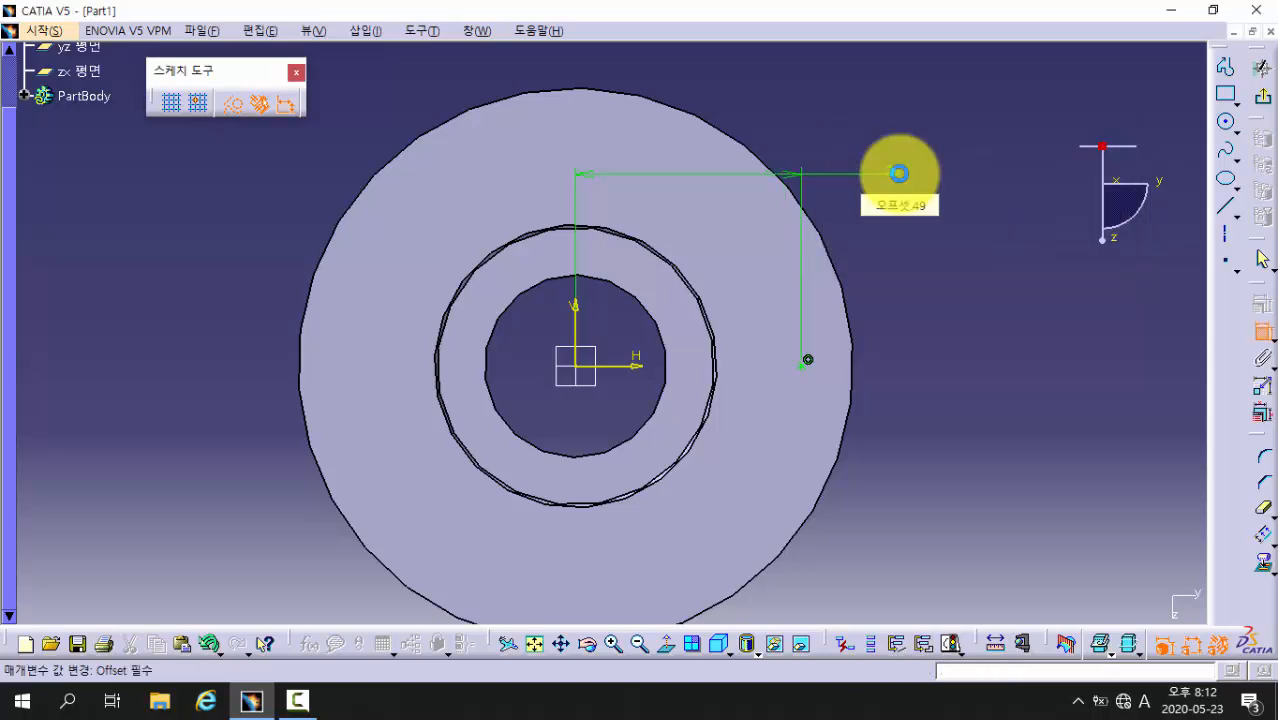
middle_click_drag(1030, 321, 1030, 323)
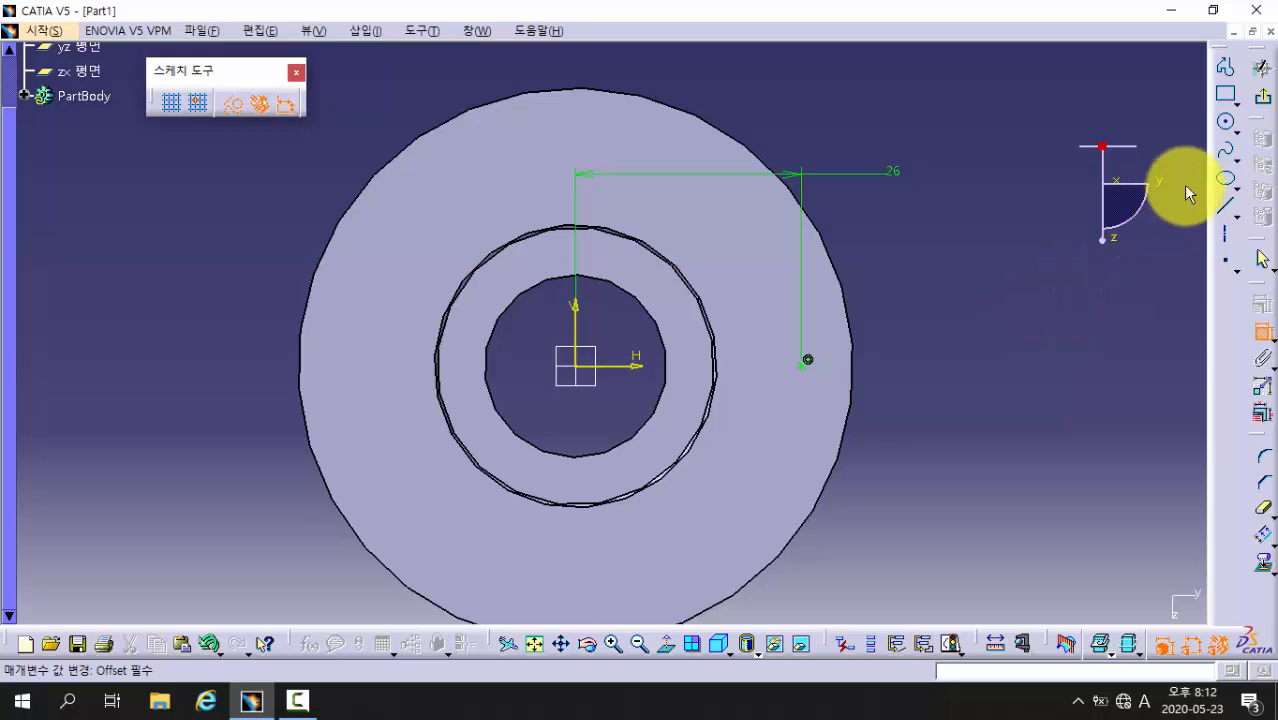
left_click(1261, 98)
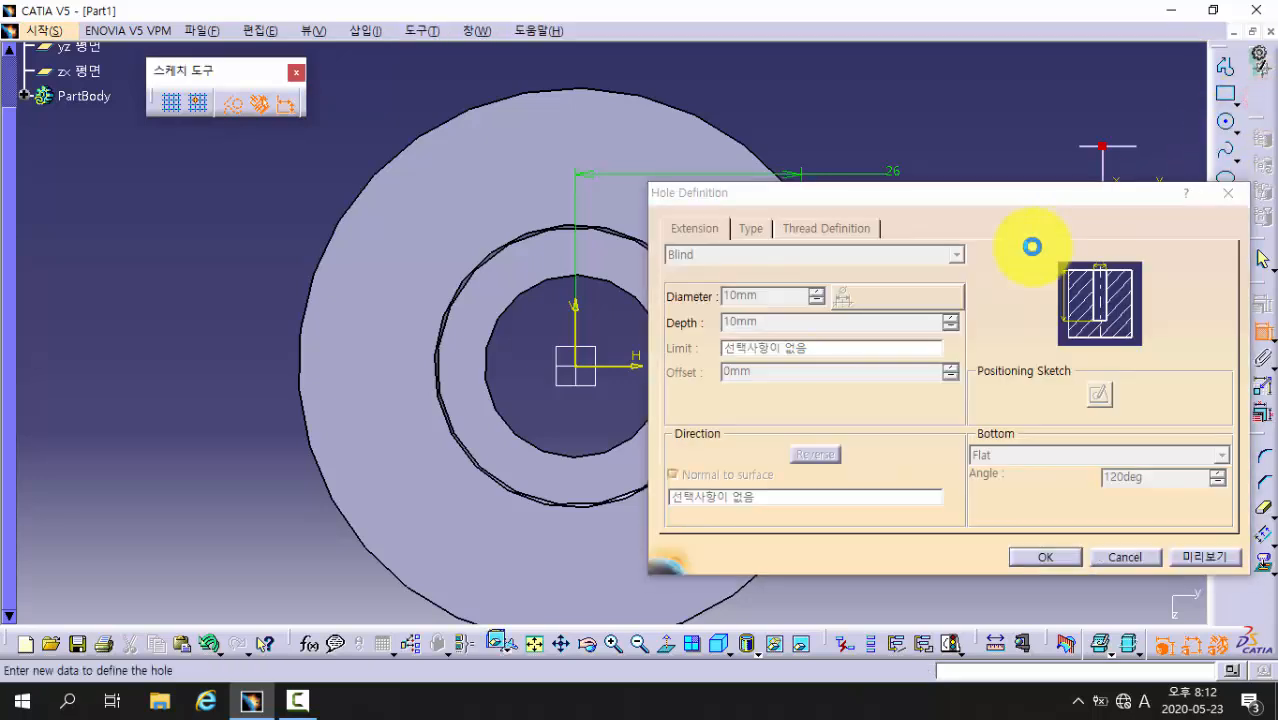
Set the hole's diameter to 4.5 mm and its extent to Up To Last
middle_click_drag(515, 377, 398, 397)
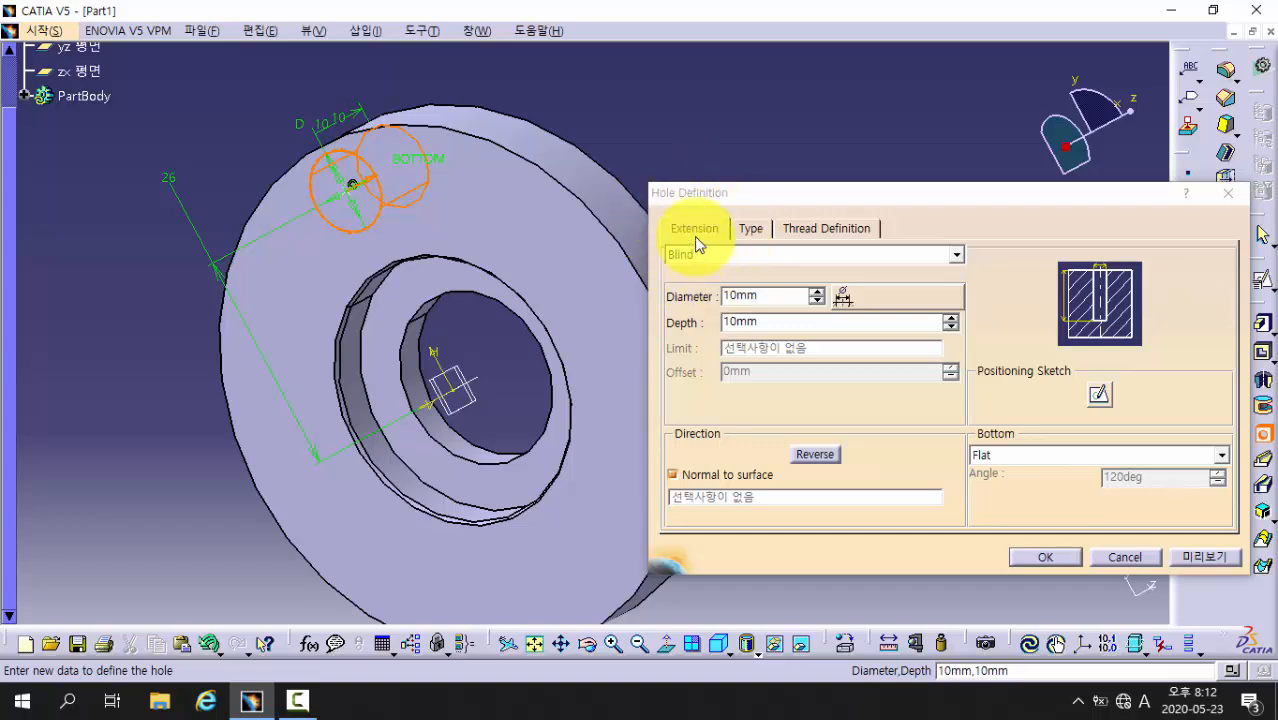
left_click(783, 295)
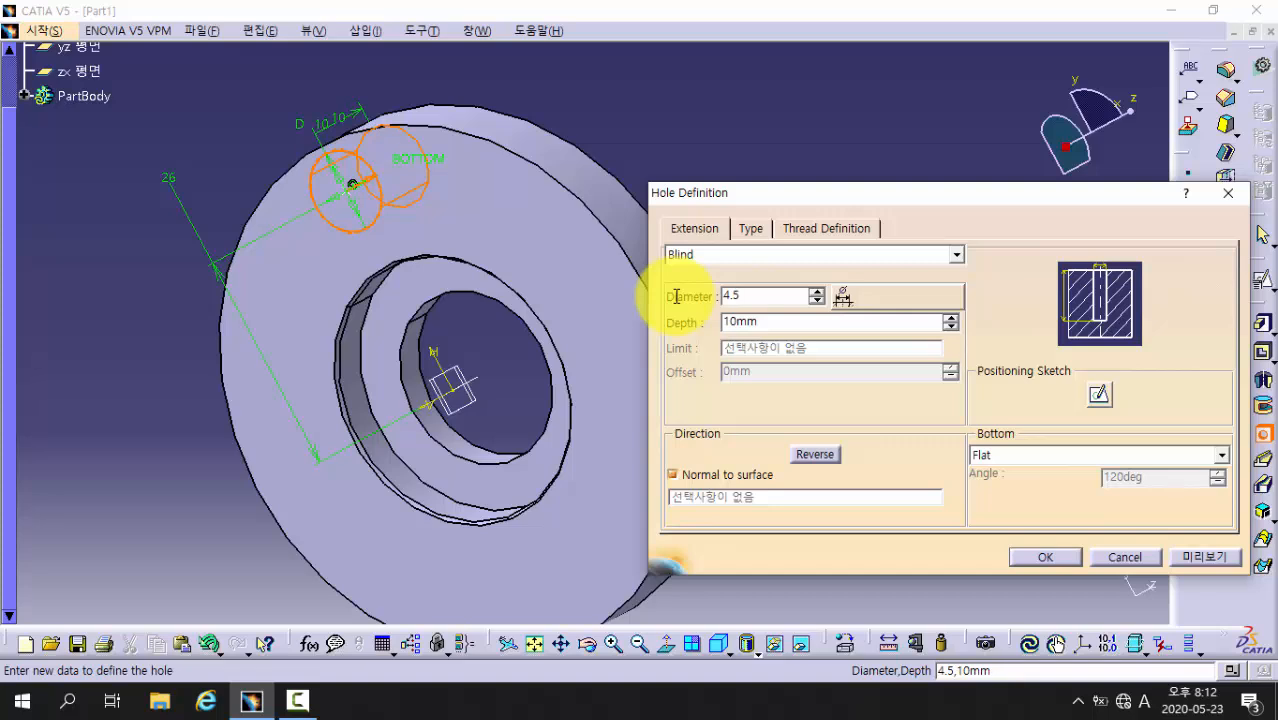
left_click(681, 253)
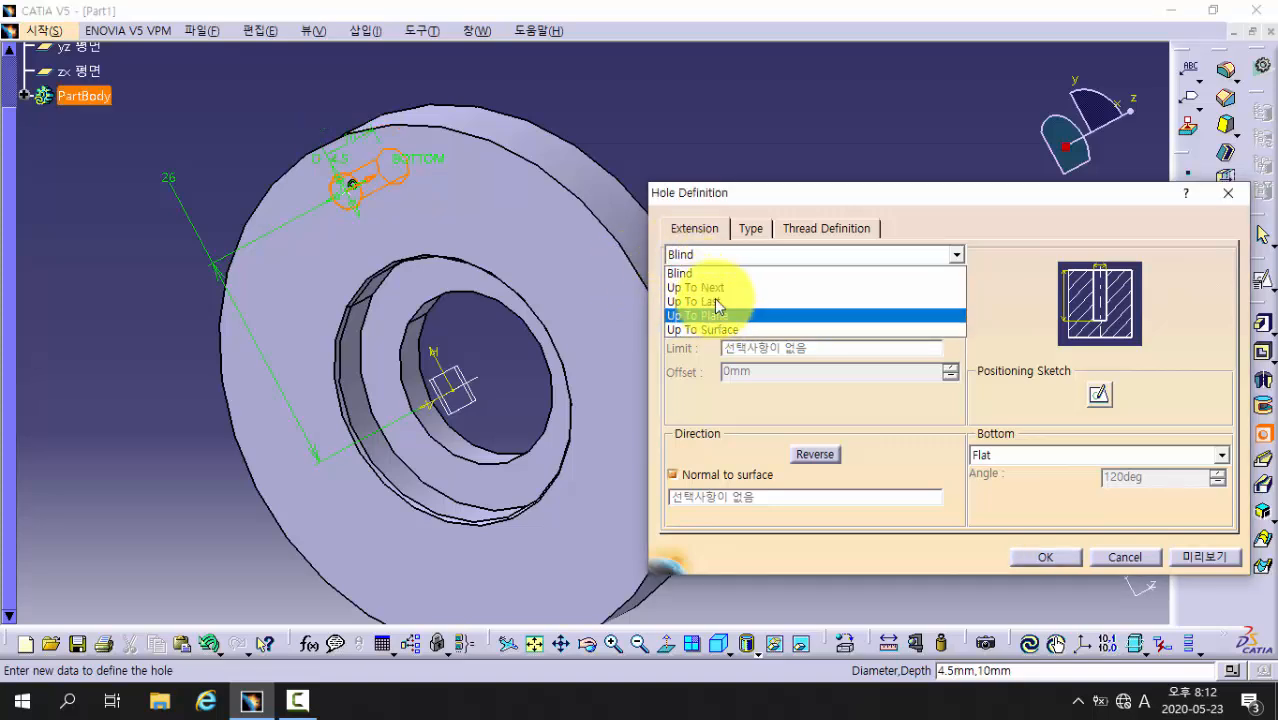
left_click(712, 302)
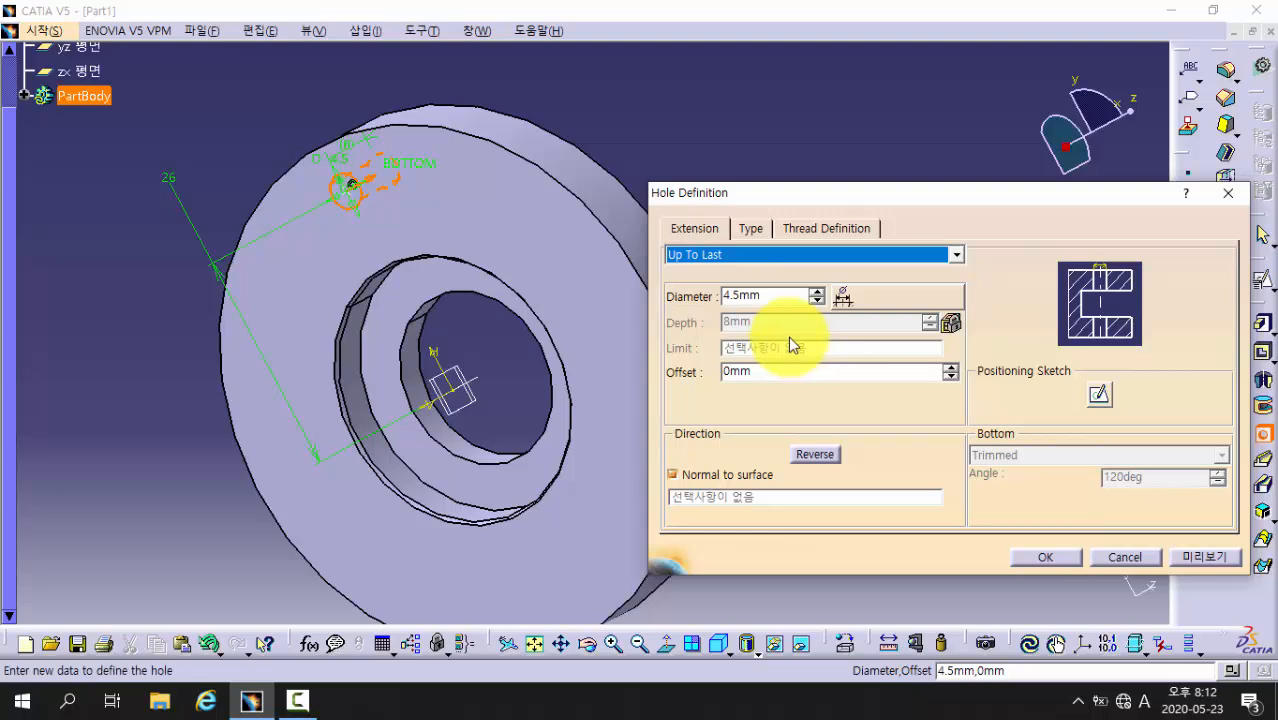
Make the hole Counterbored with an 8 mm diameter and 4.4 mm depth counterbore, and create it
left_click(752, 233)
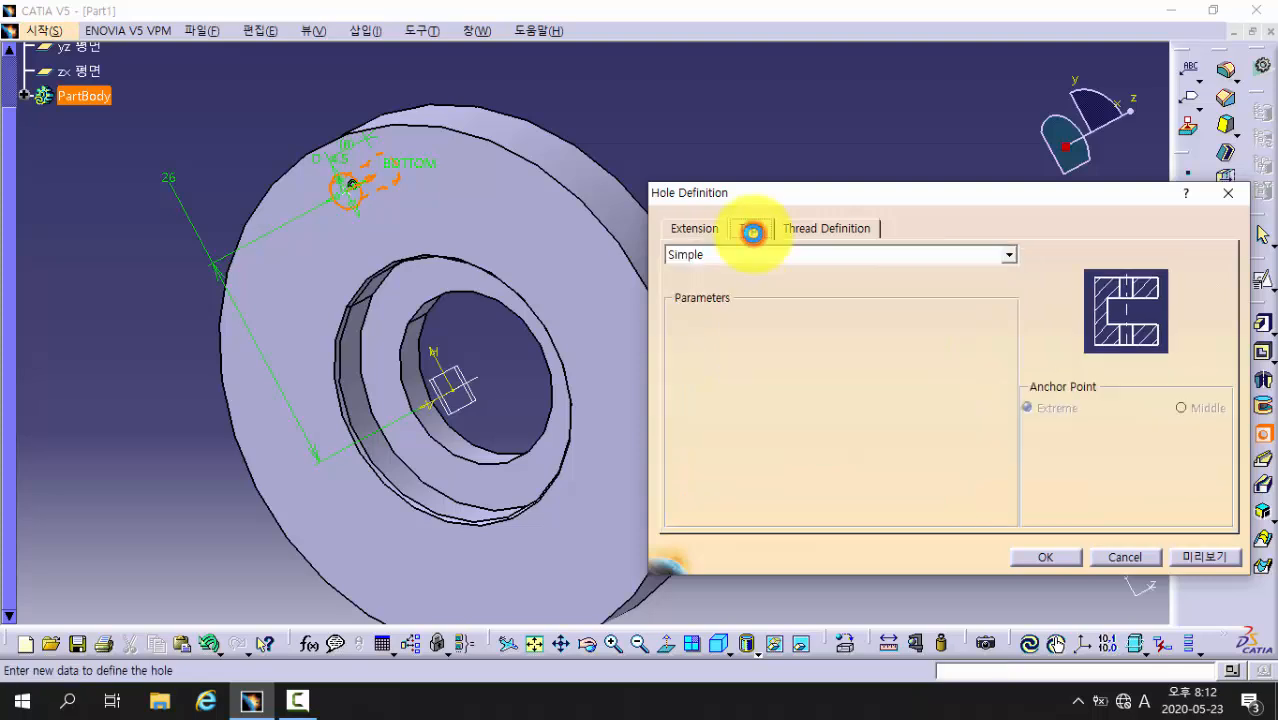
left_click(702, 256)
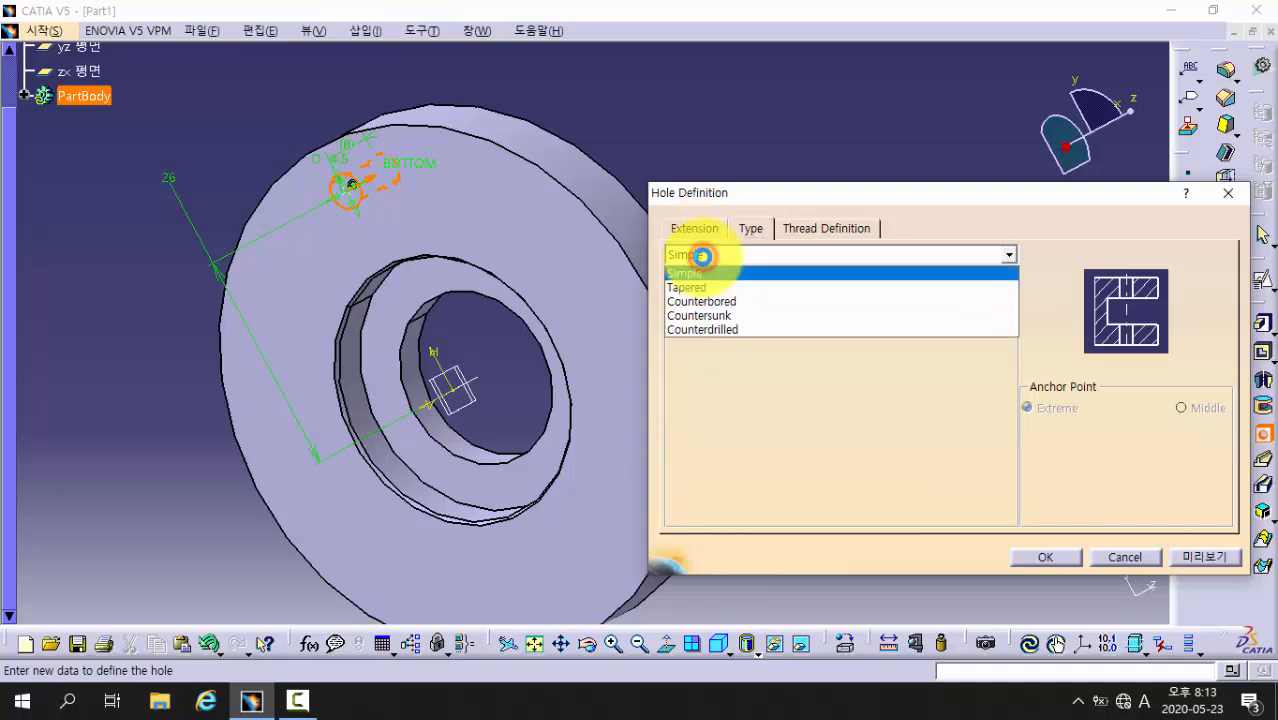
left_click(730, 302)
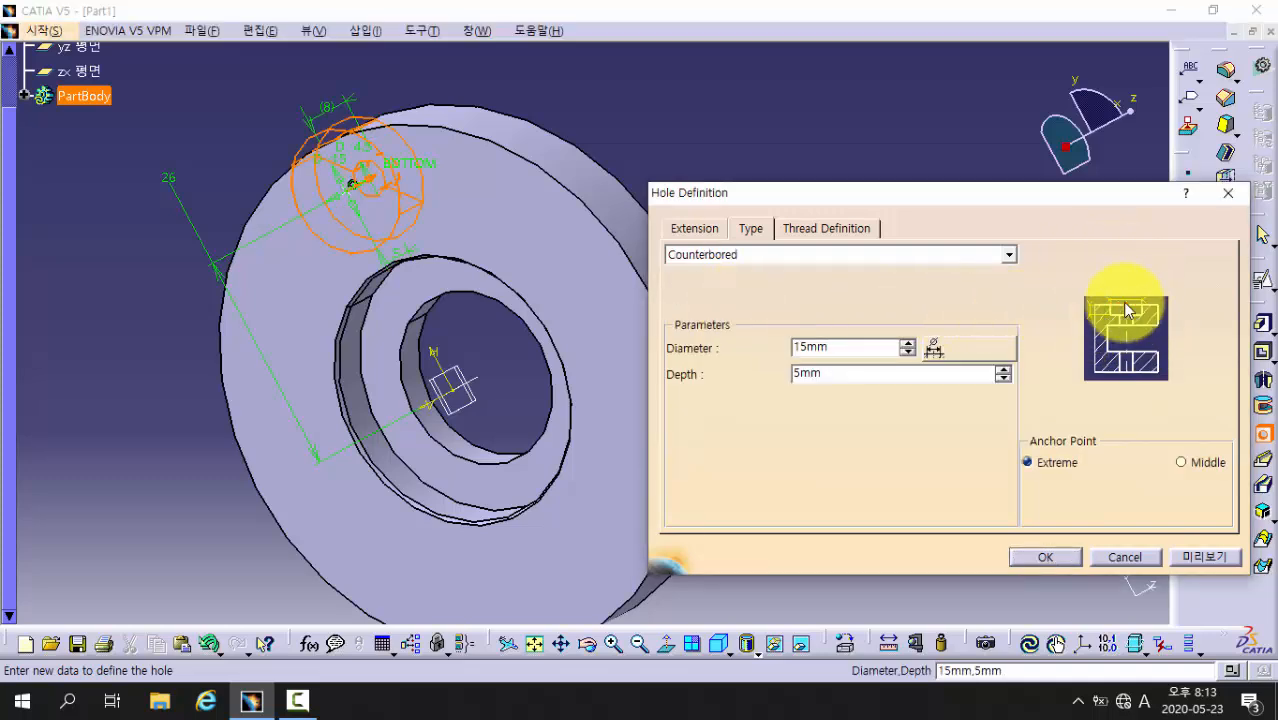
left_click(838, 348)
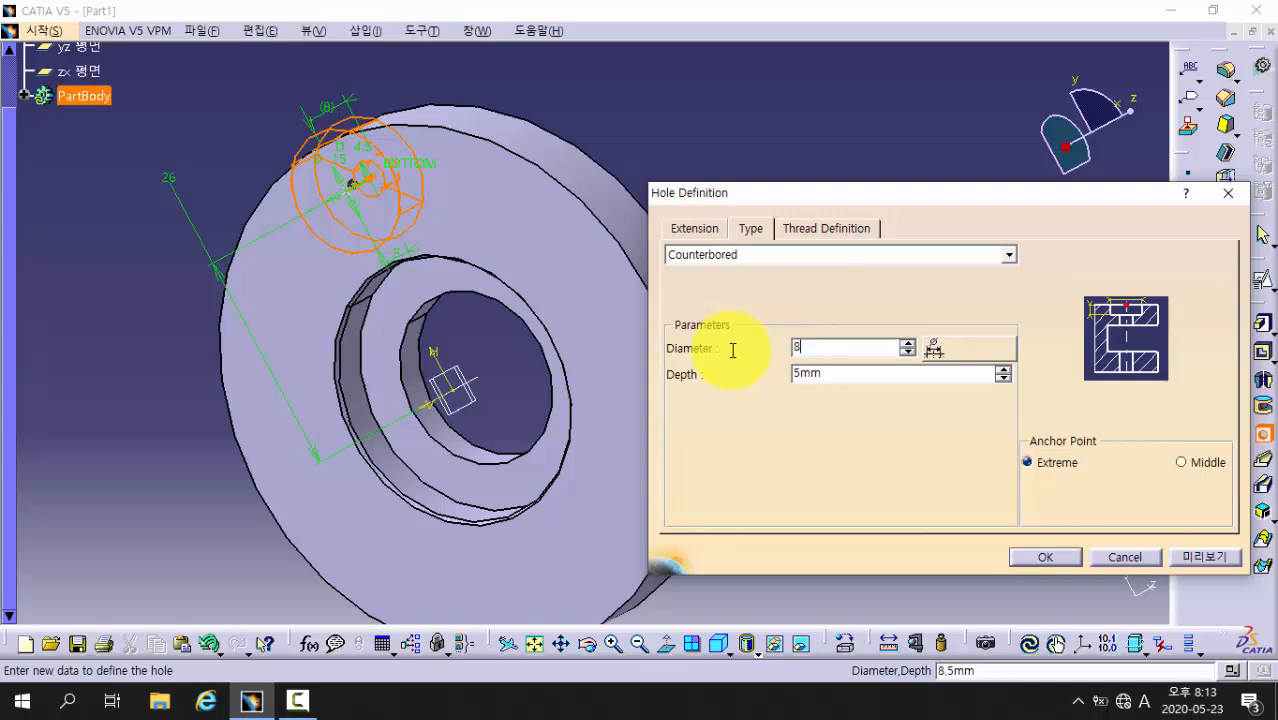
type("8")
left_click(860, 374)
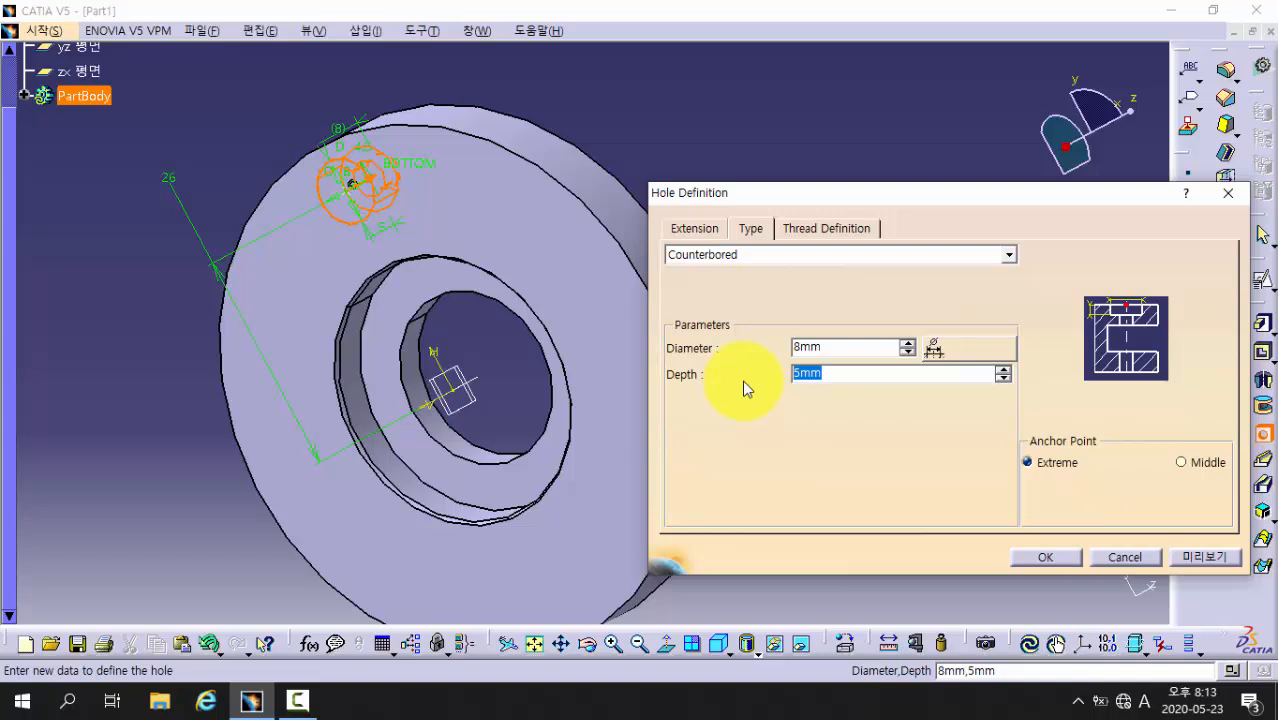
type("4.4")
left_click(1205, 556)
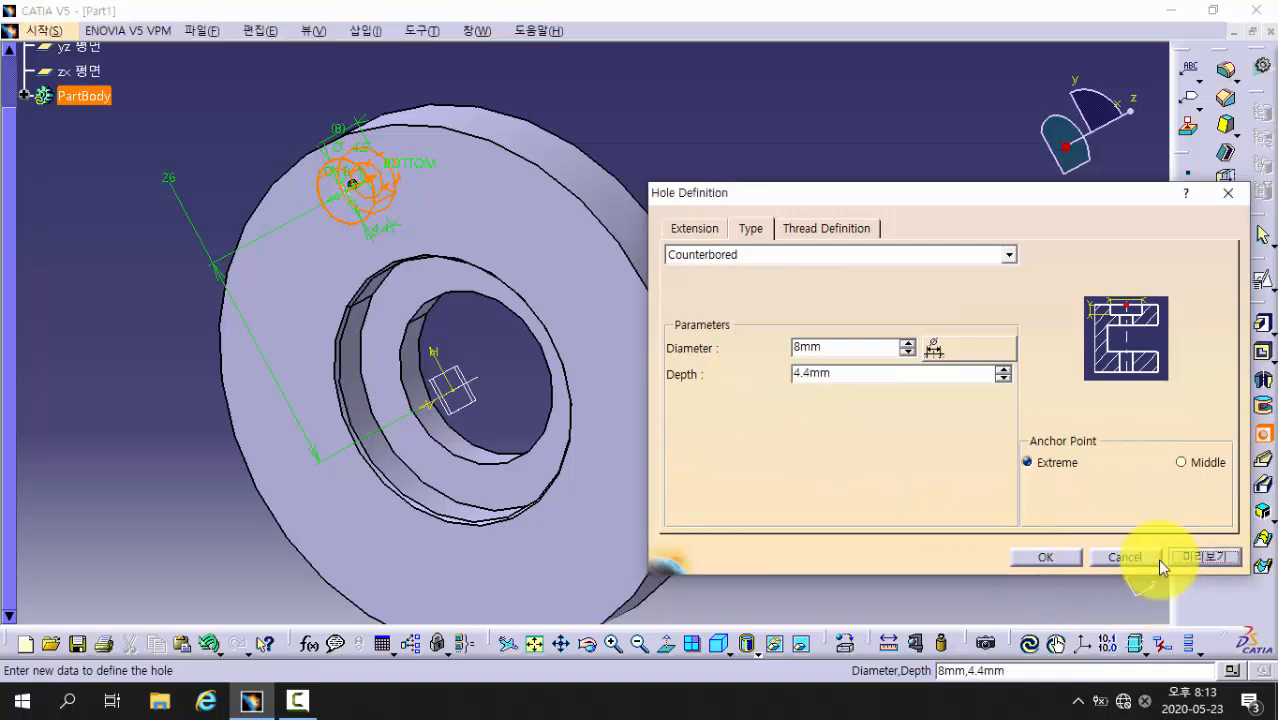
left_click(1045, 560)
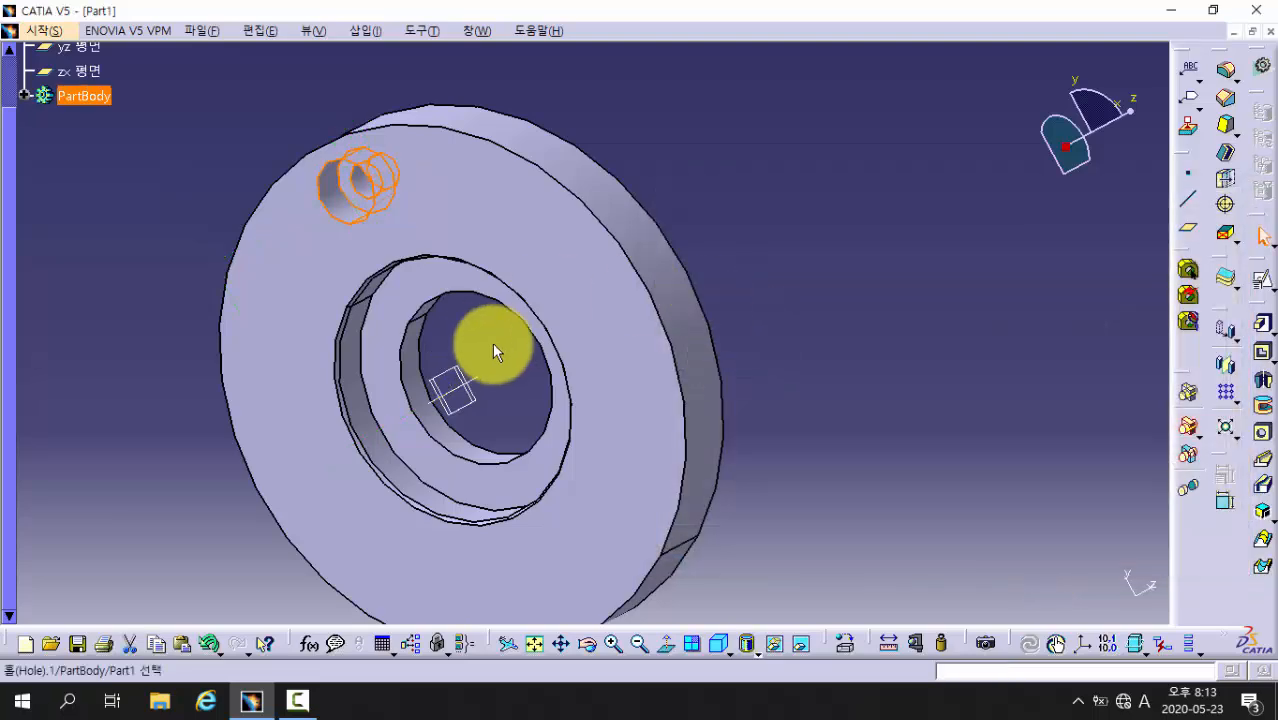
Start a circular pattern of the counterbored hole with 4 instances at 90-degree angular spacing
middle_click_drag(494, 347, 522, 362)
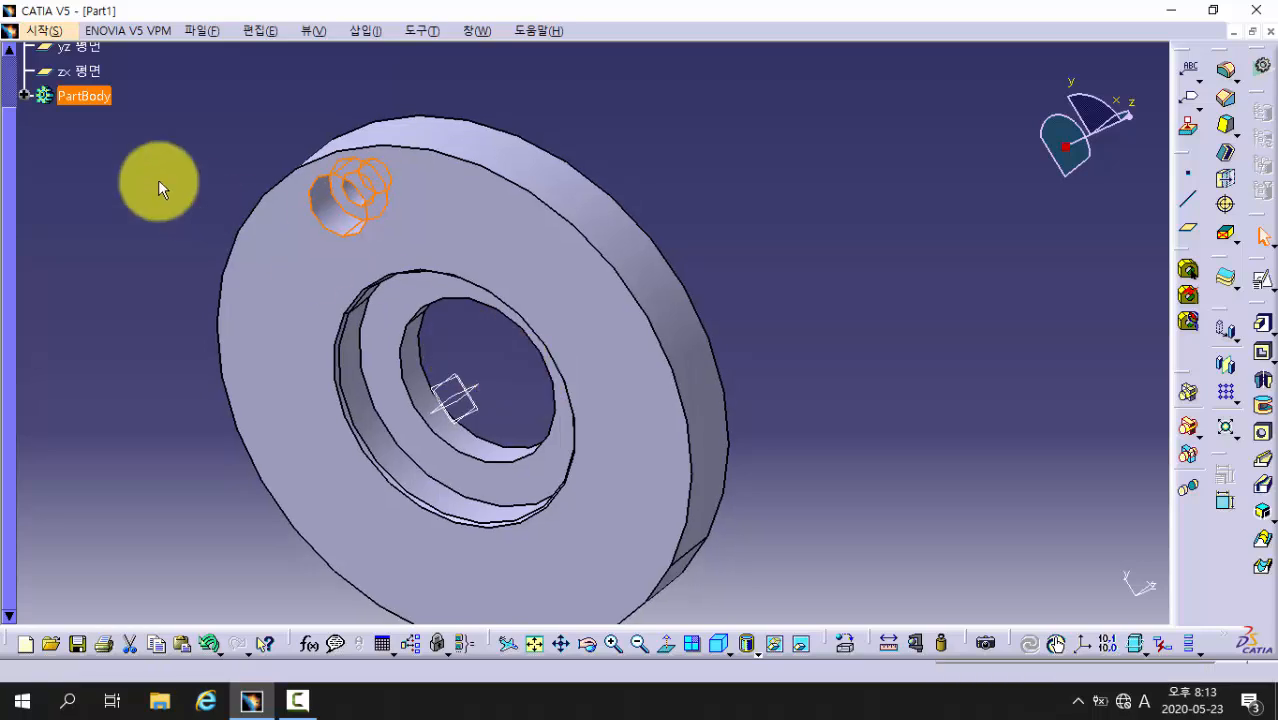
left_click_drag(11, 122, 22, 56)
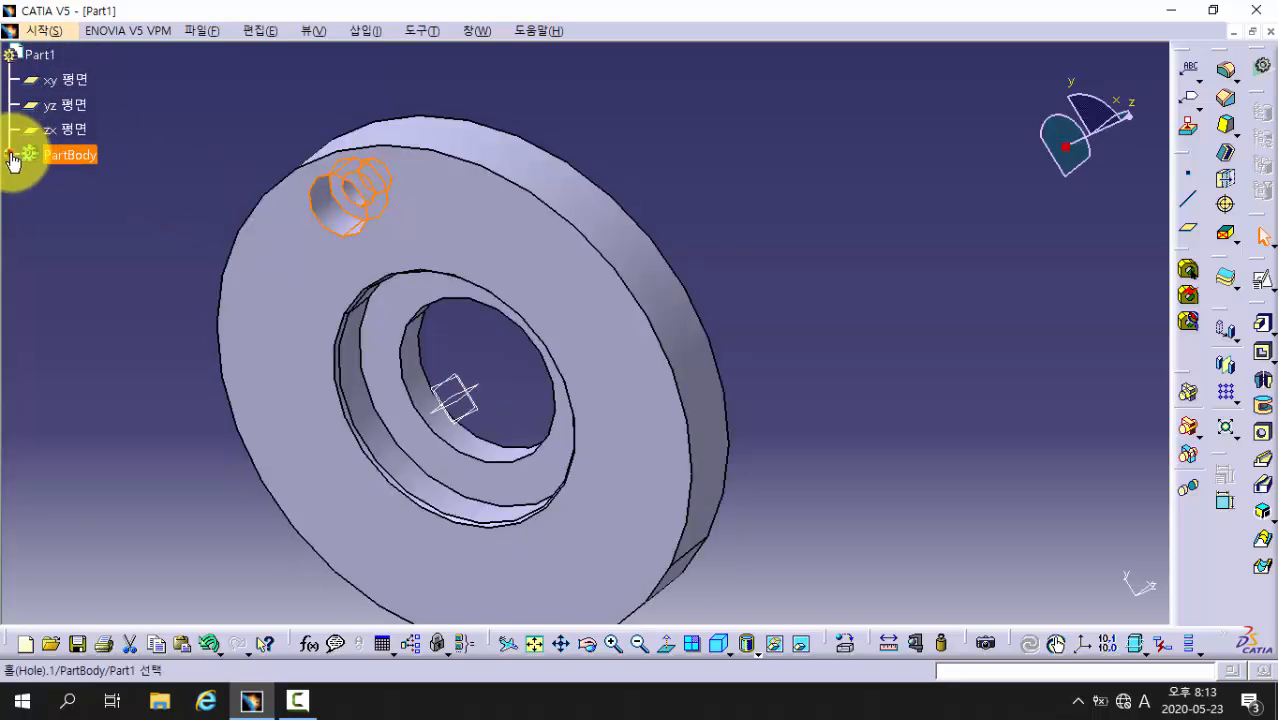
left_click(10, 155)
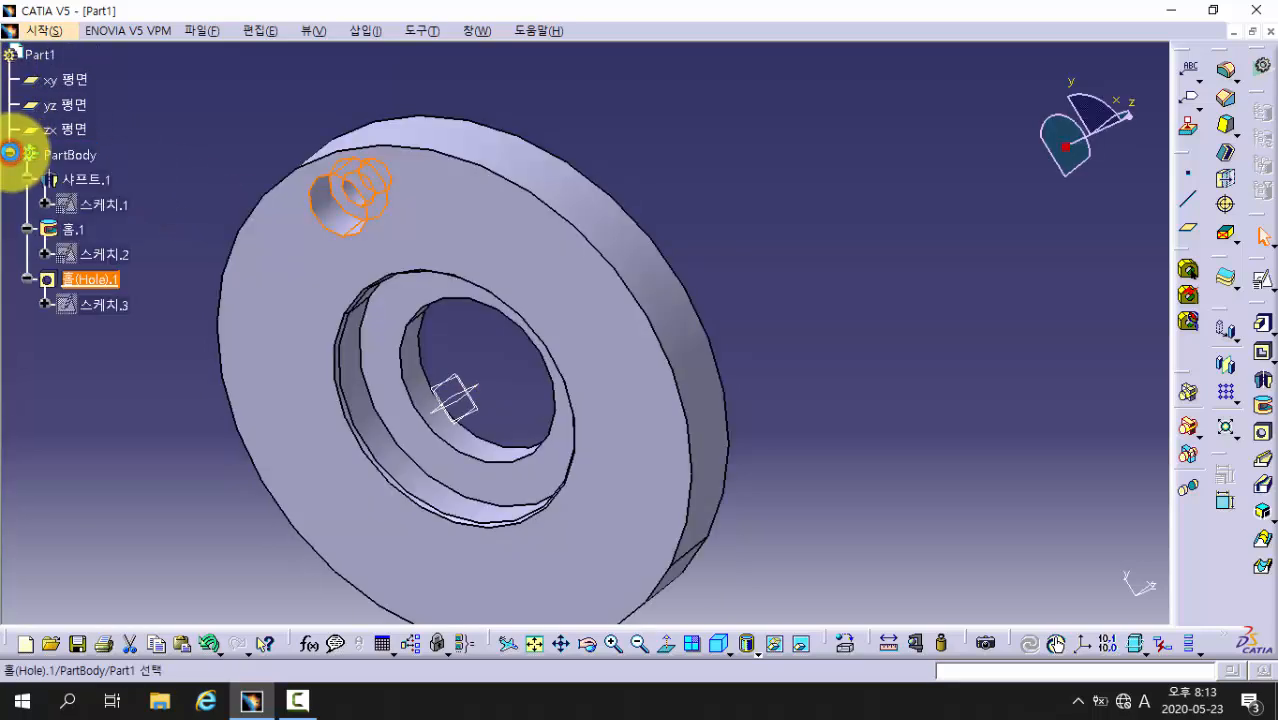
left_click(106, 283)
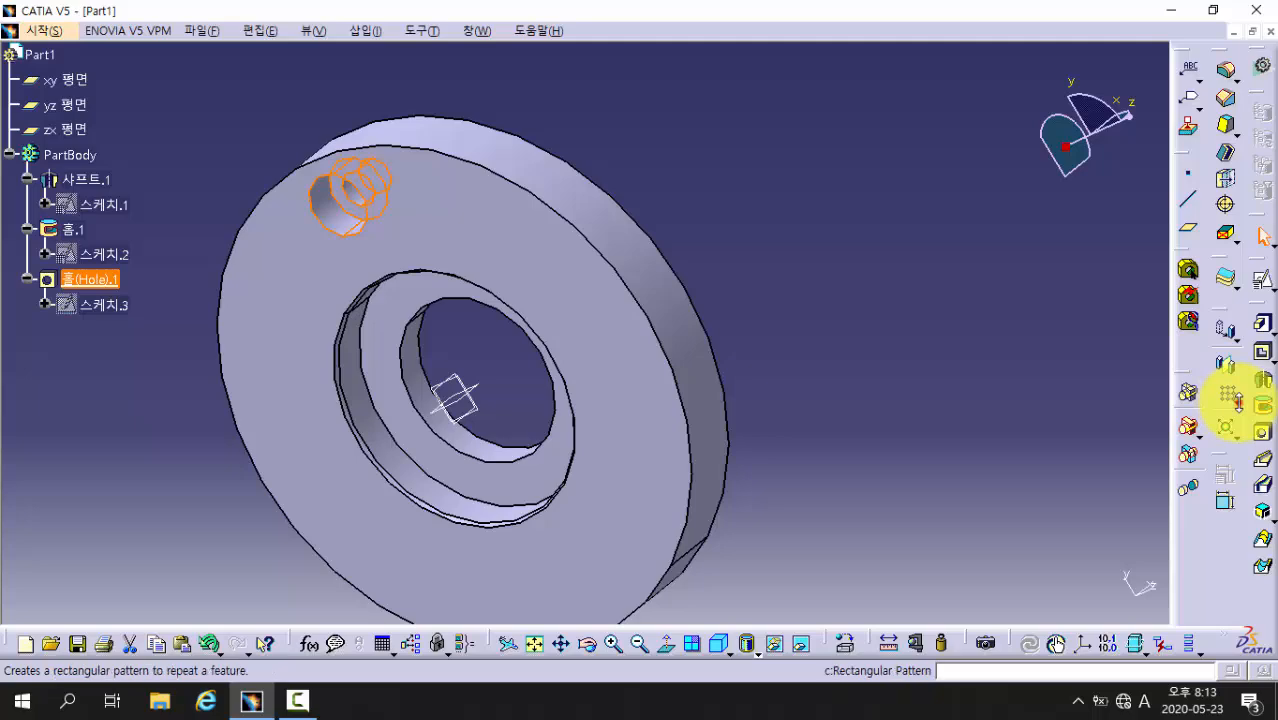
left_click(1235, 406)
left_click(1236, 428)
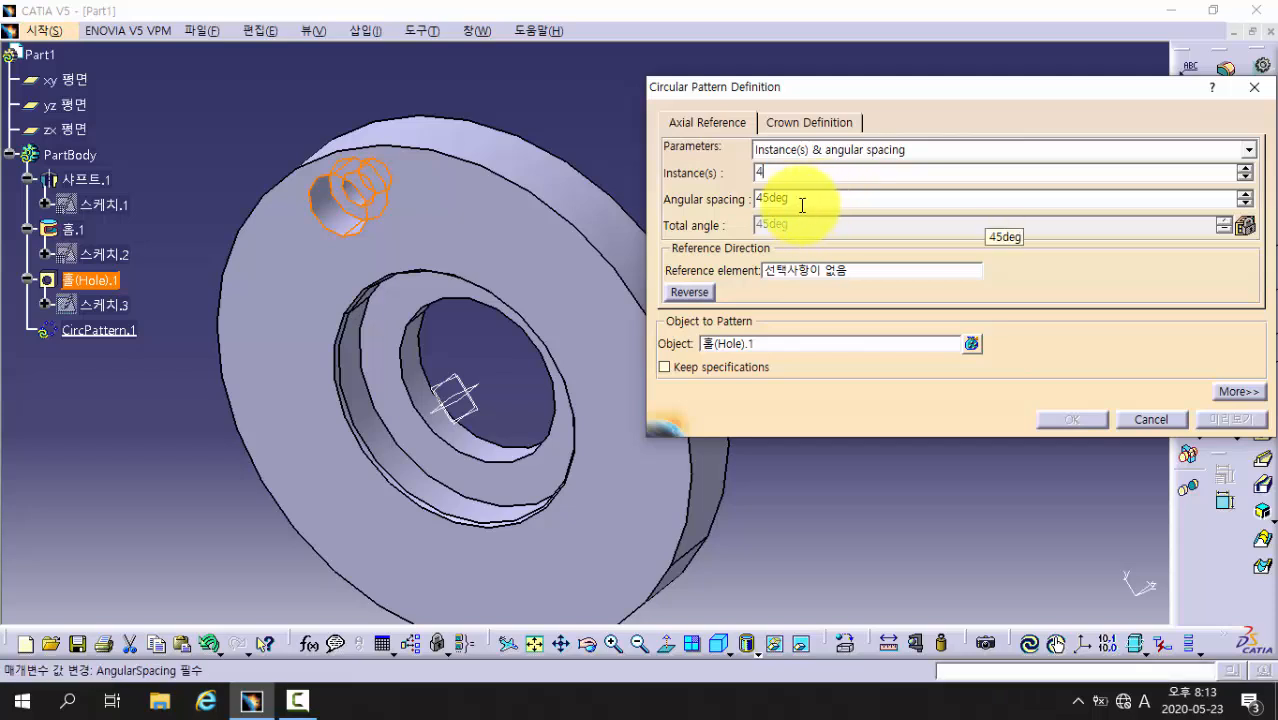
double_click(803, 197)
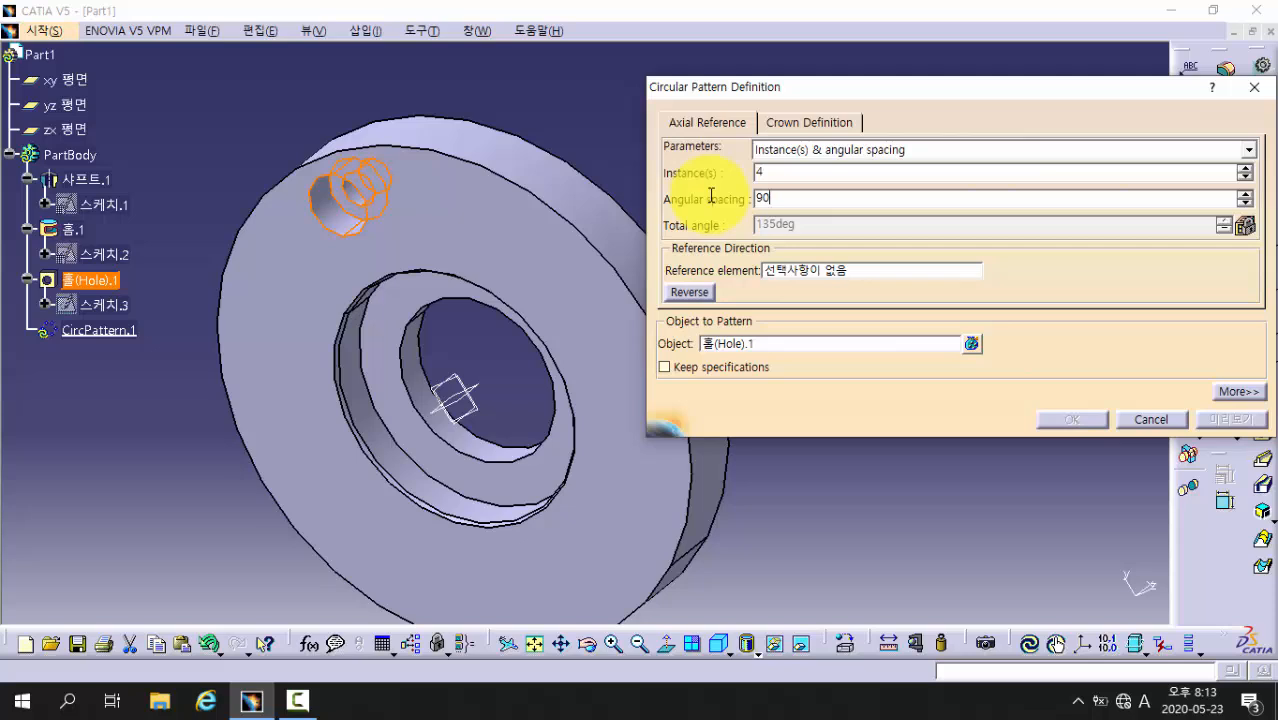
Use the flange's outer cylindrical face as the pattern's rotation reference and create the circular pattern
left_click(832, 273)
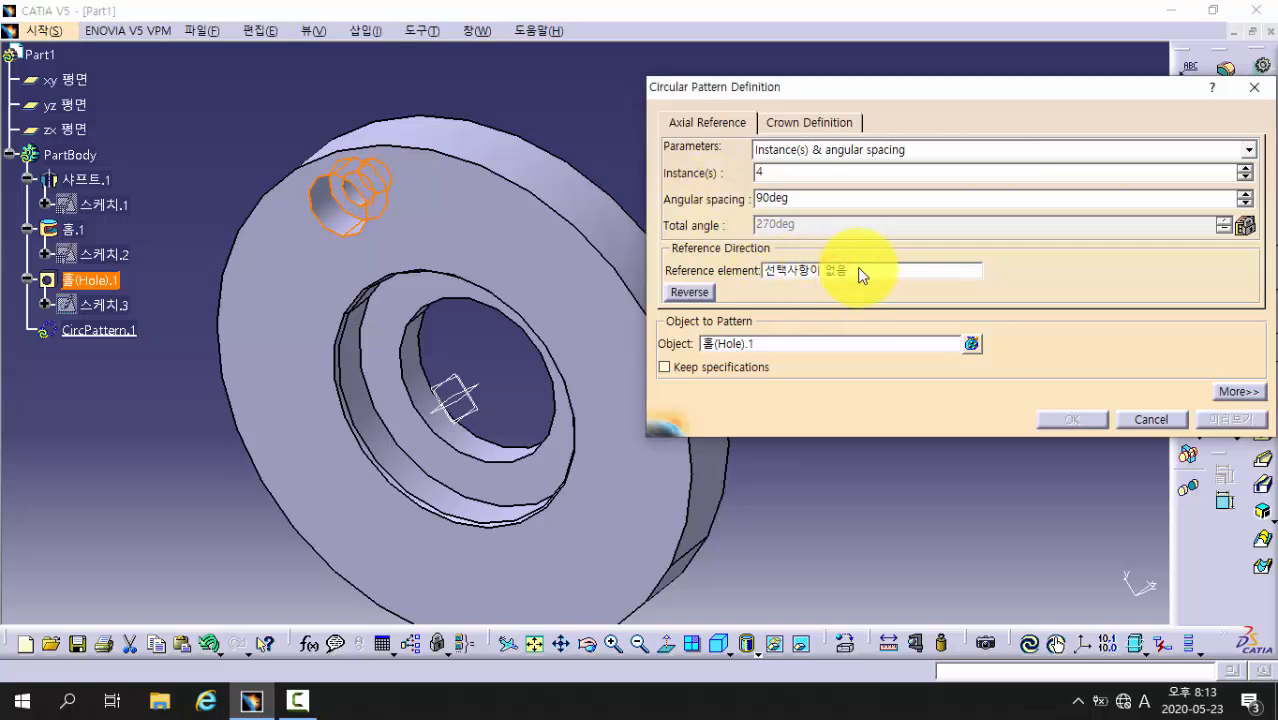
left_click(858, 268)
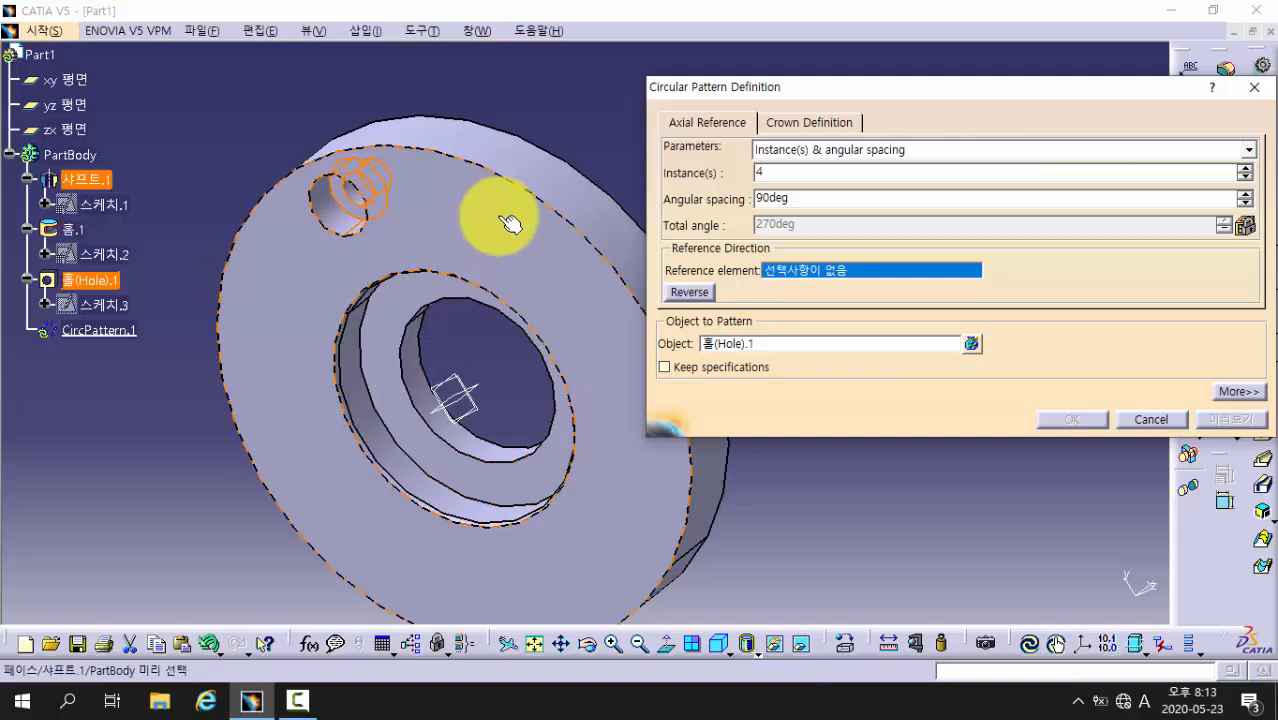
left_click(546, 182)
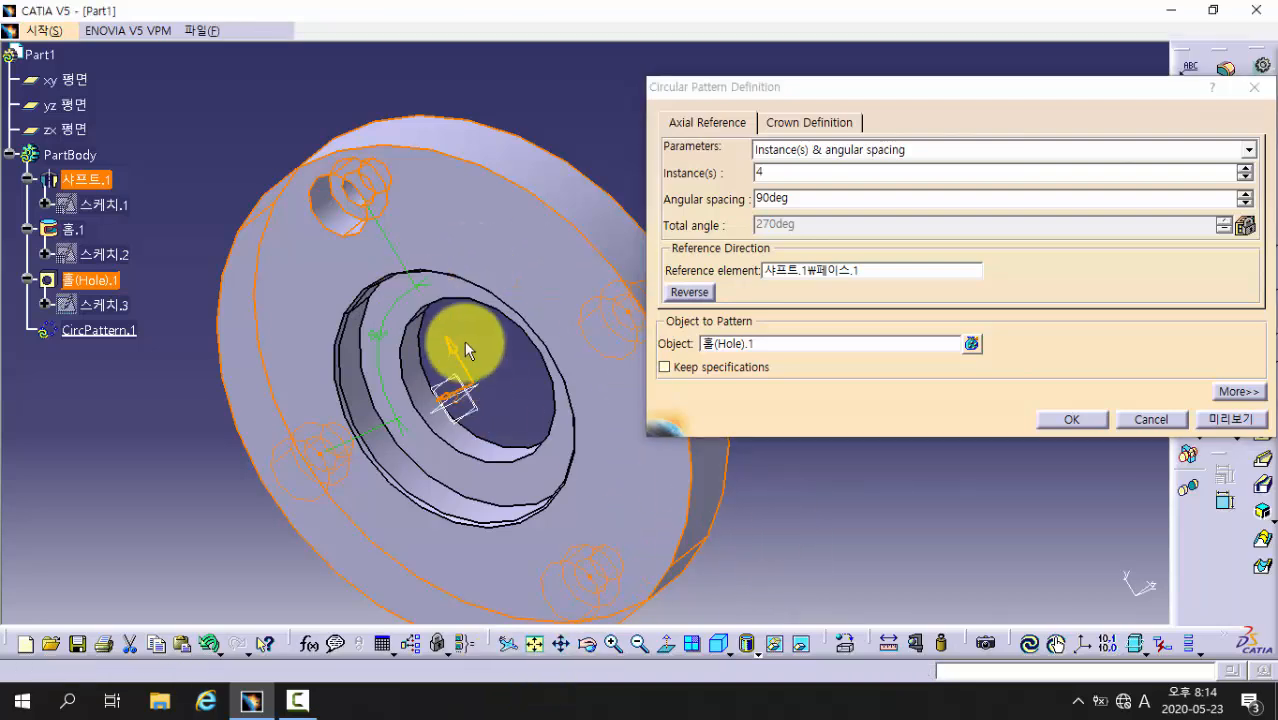
mouse_move(456, 337)
middle_mouse_down()
mouse_move(456, 448)
mouse_move(513, 385)
mouse_move(485, 378)
mouse_move(502, 348)
middle_mouse_up()
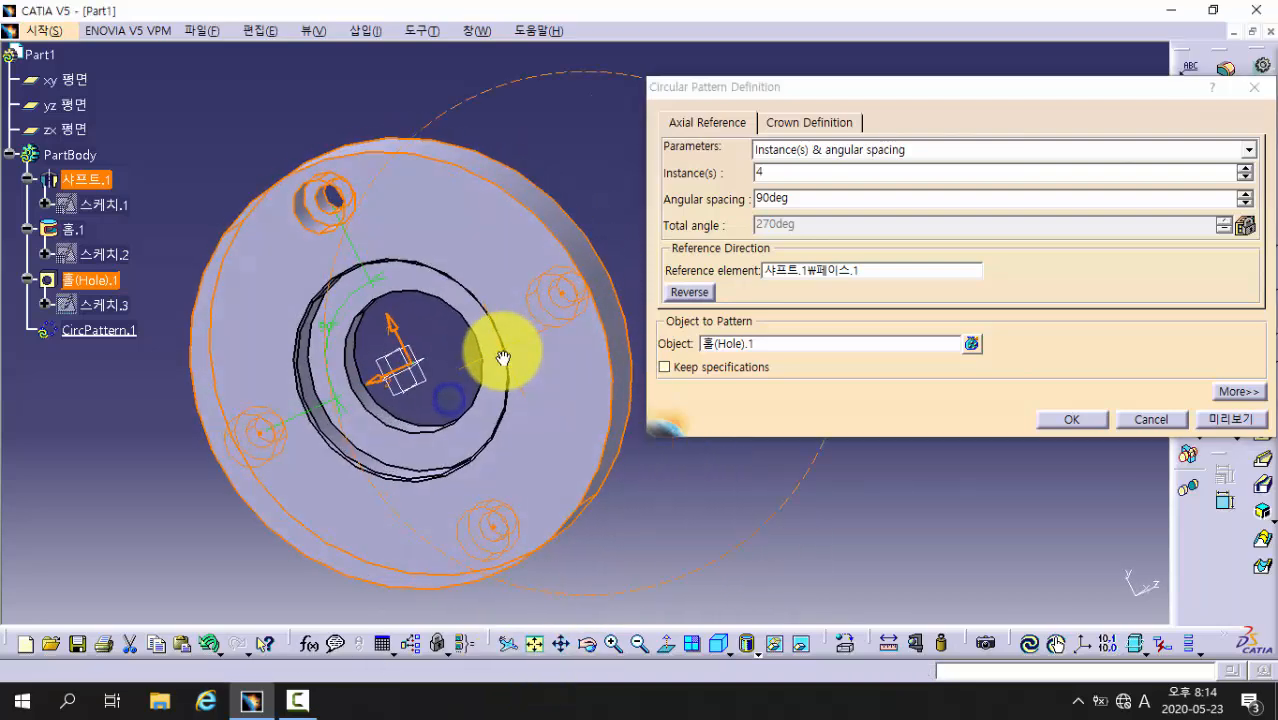
left_click(1072, 420)
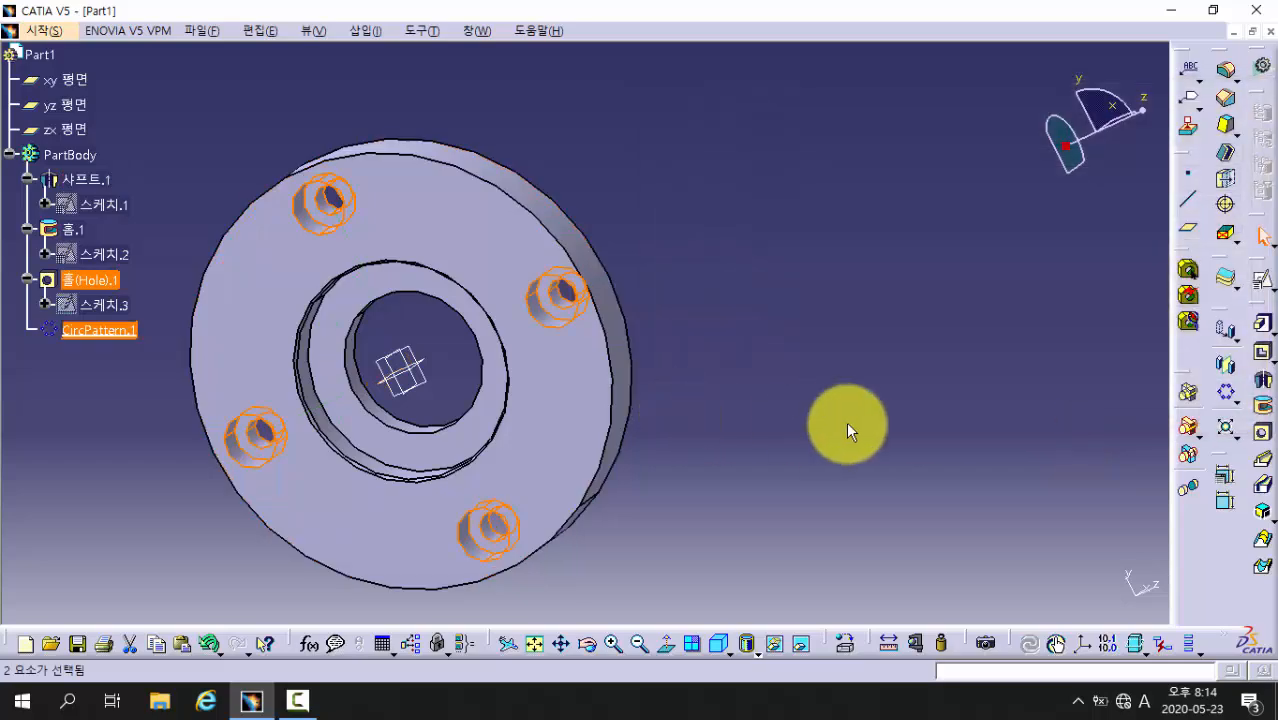
Fillet the counterbored side's outer rim edge and the inner corner edge of the recess on the opposite side with a 3 mm radius
middle_click_drag(279, 342, 648, 459)
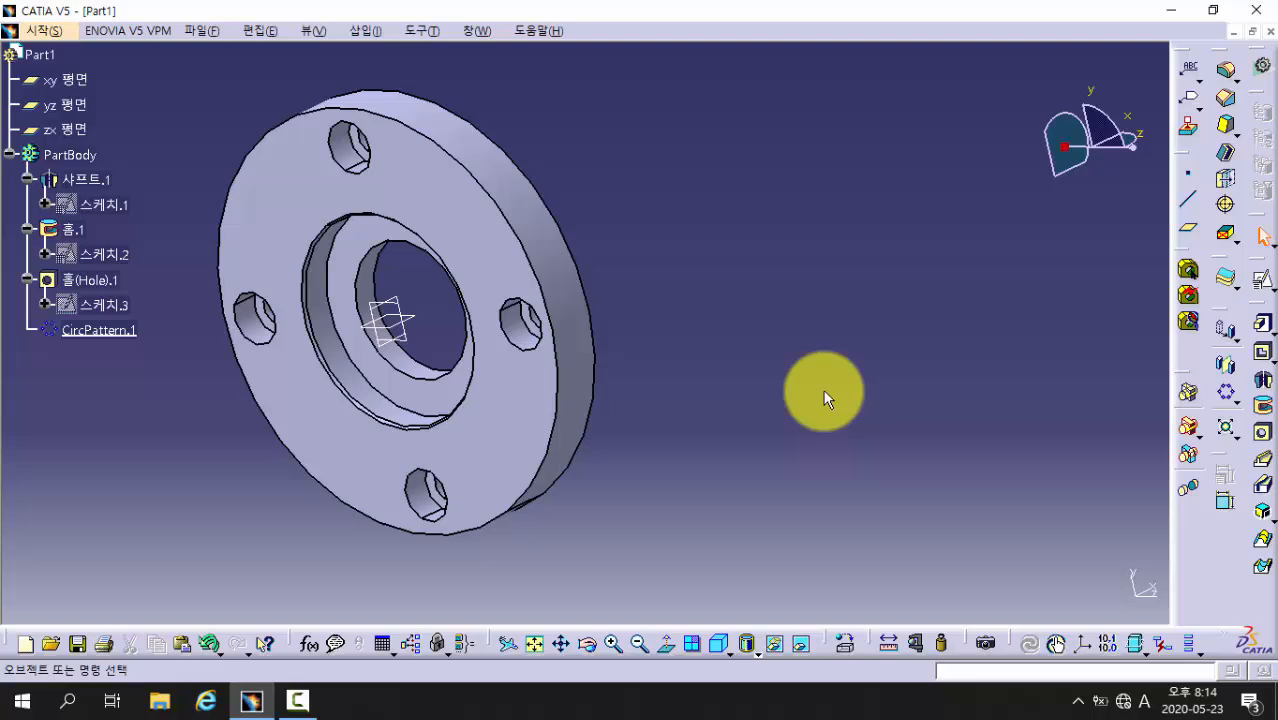
left_click(1229, 78)
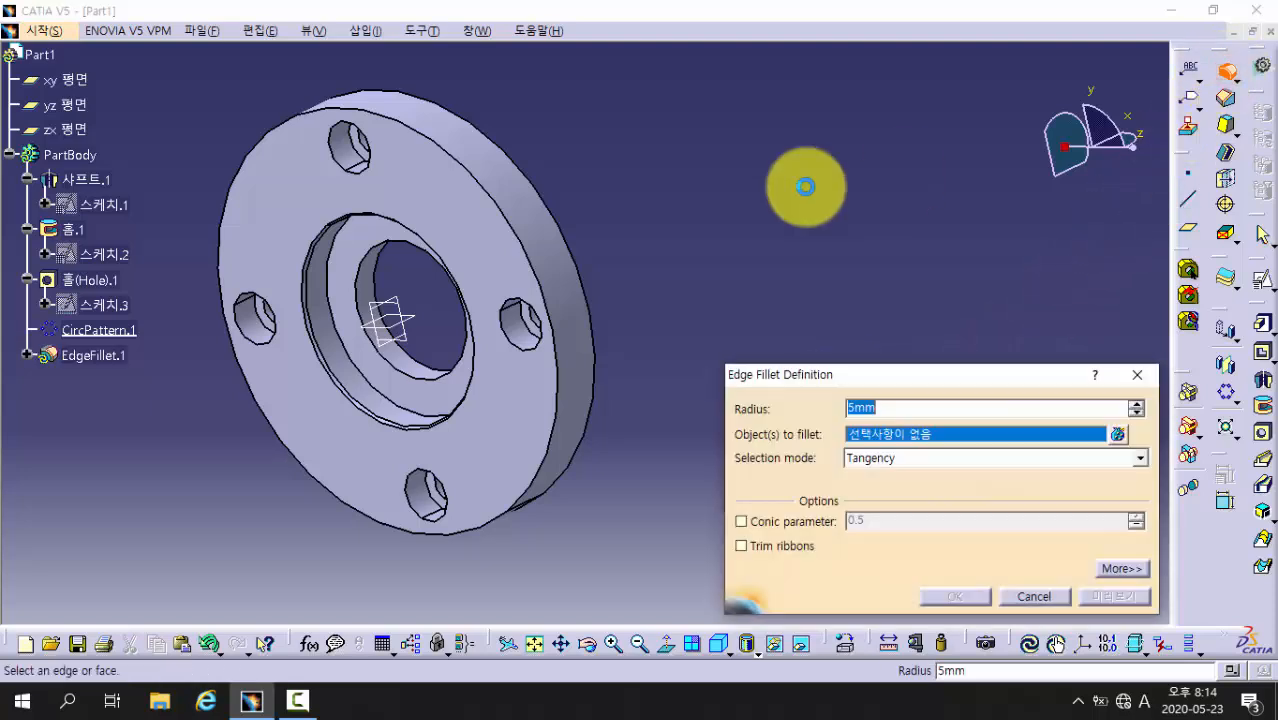
left_click_drag(886, 408, 782, 415)
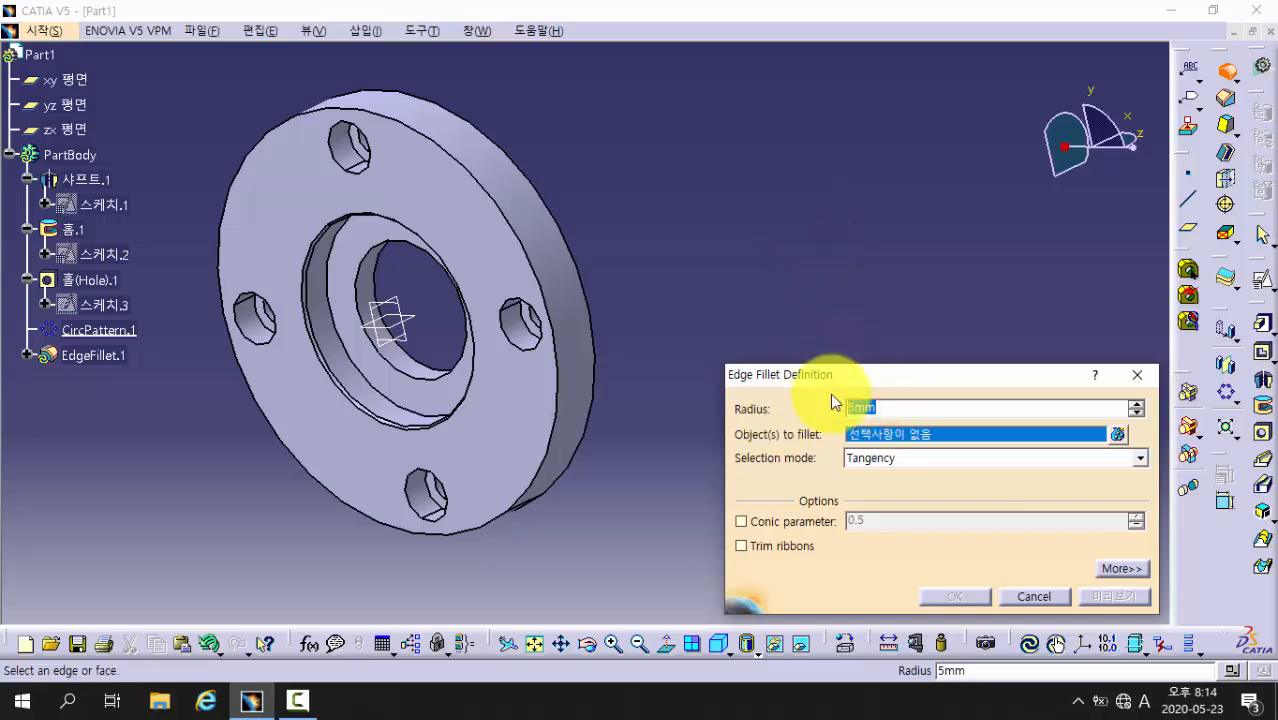
type("3")
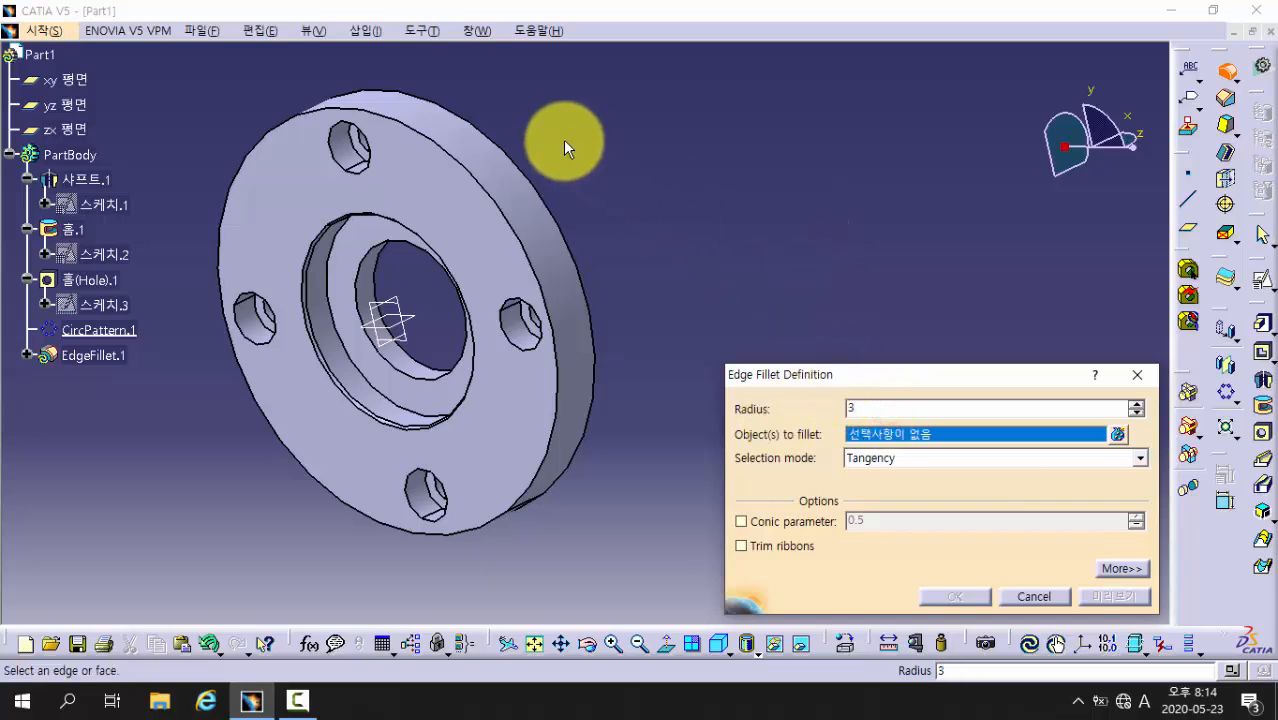
left_click(522, 234)
middle_click_drag(707, 265, 585, 200)
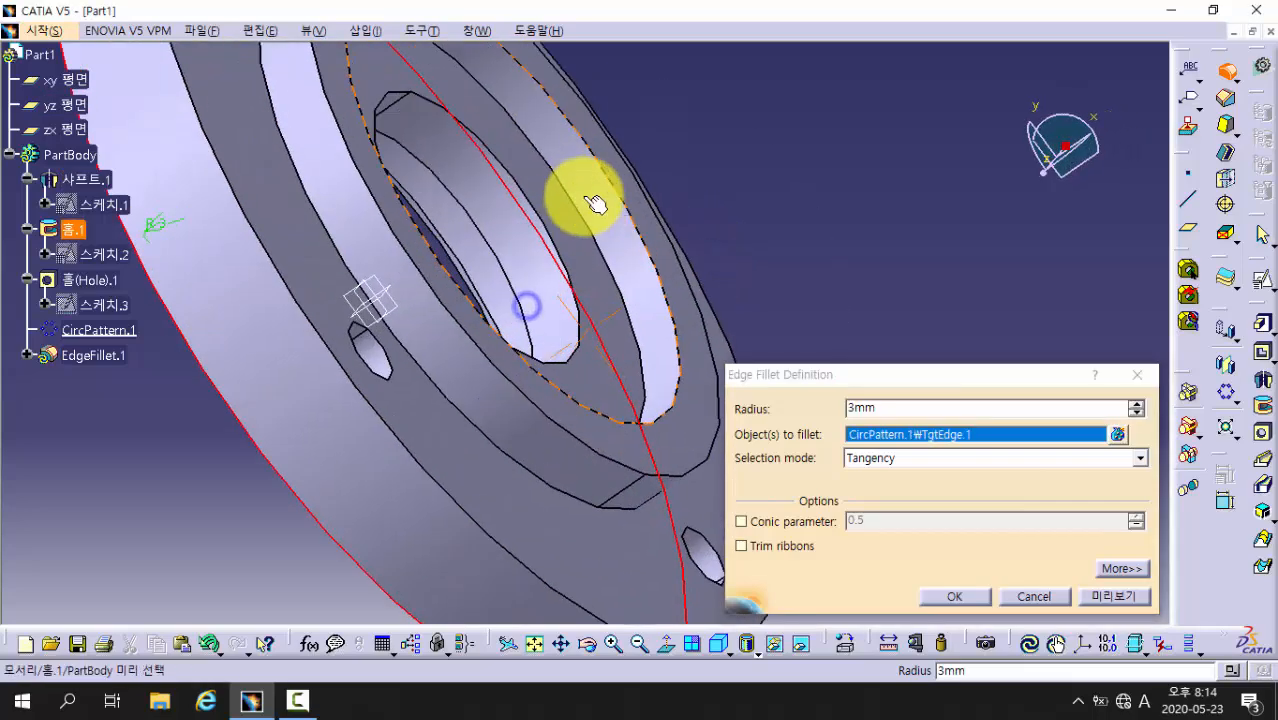
left_click(585, 215)
middle_click_drag(765, 171, 700, 250)
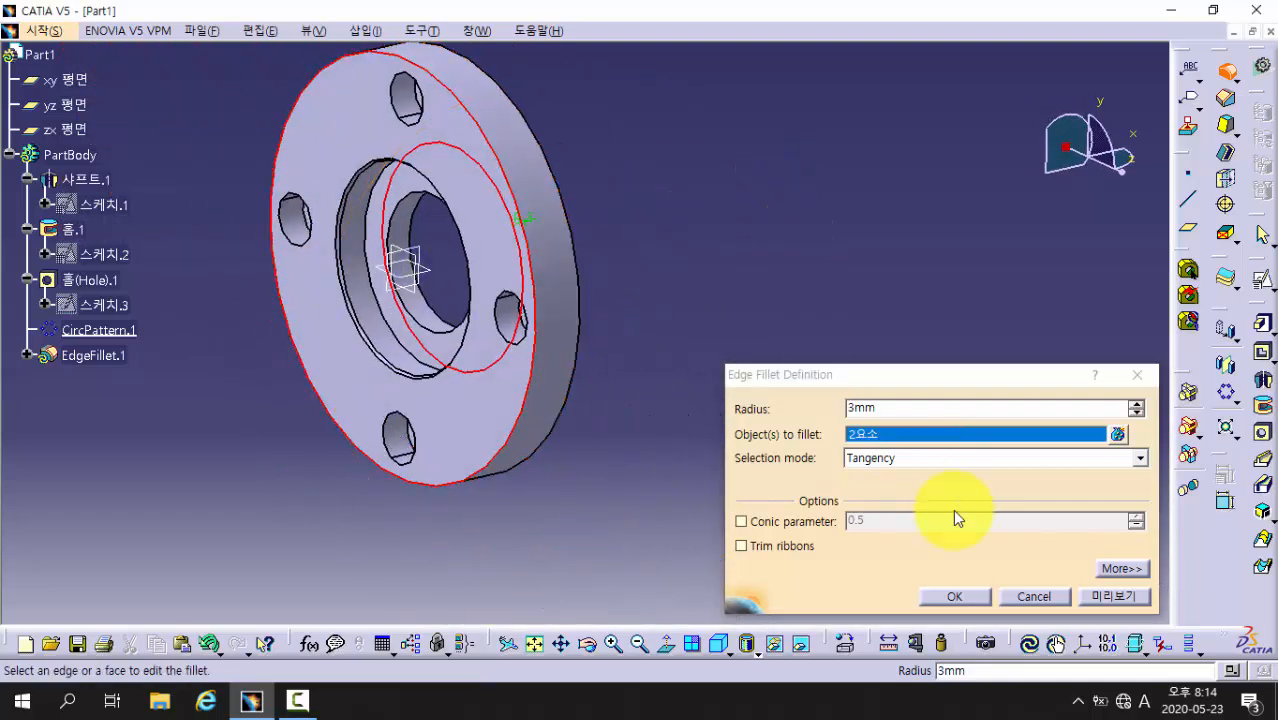
left_click(940, 600)
Chamfer the outer front edge of the raised boss on the side opposite the counterbores, 1 mm at 45 degrees
middle_click_drag(719, 451, 371, 371)
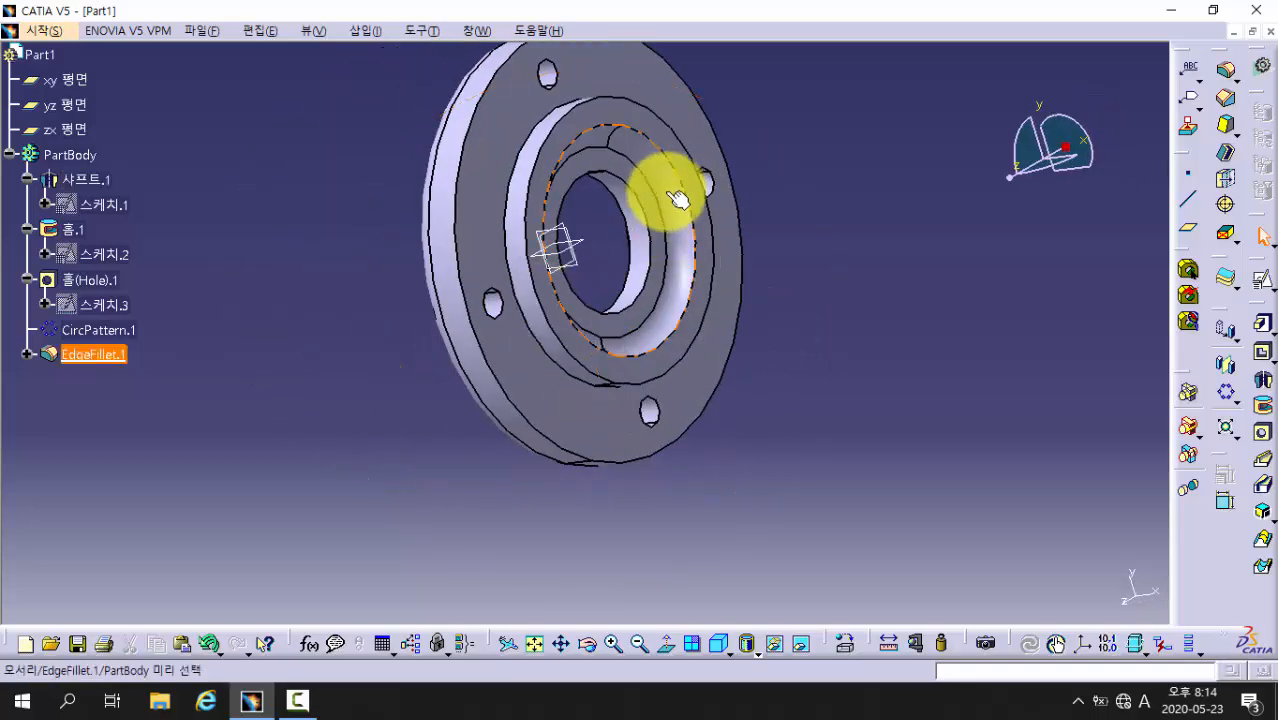
middle_click_drag(568, 327, 370, 381)
middle_click_drag(625, 327, 652, 280)
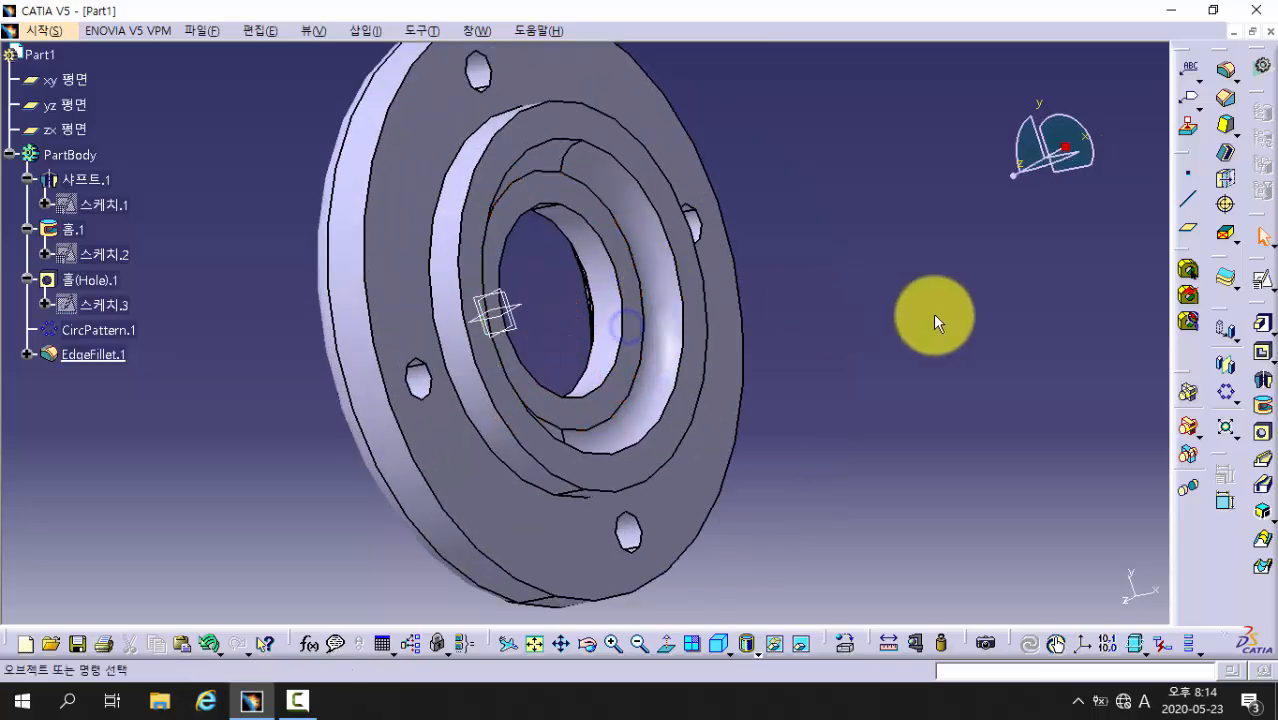
left_click(1225, 100)
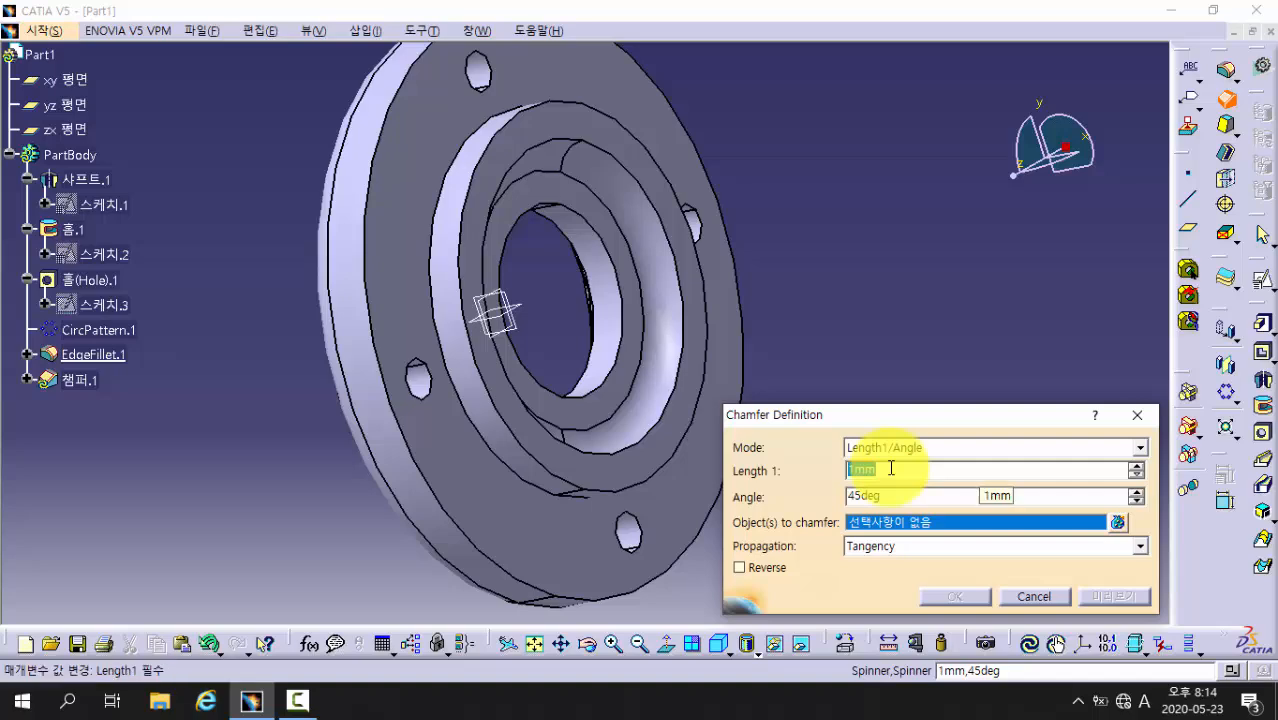
middle_click_drag(359, 399, 371, 362)
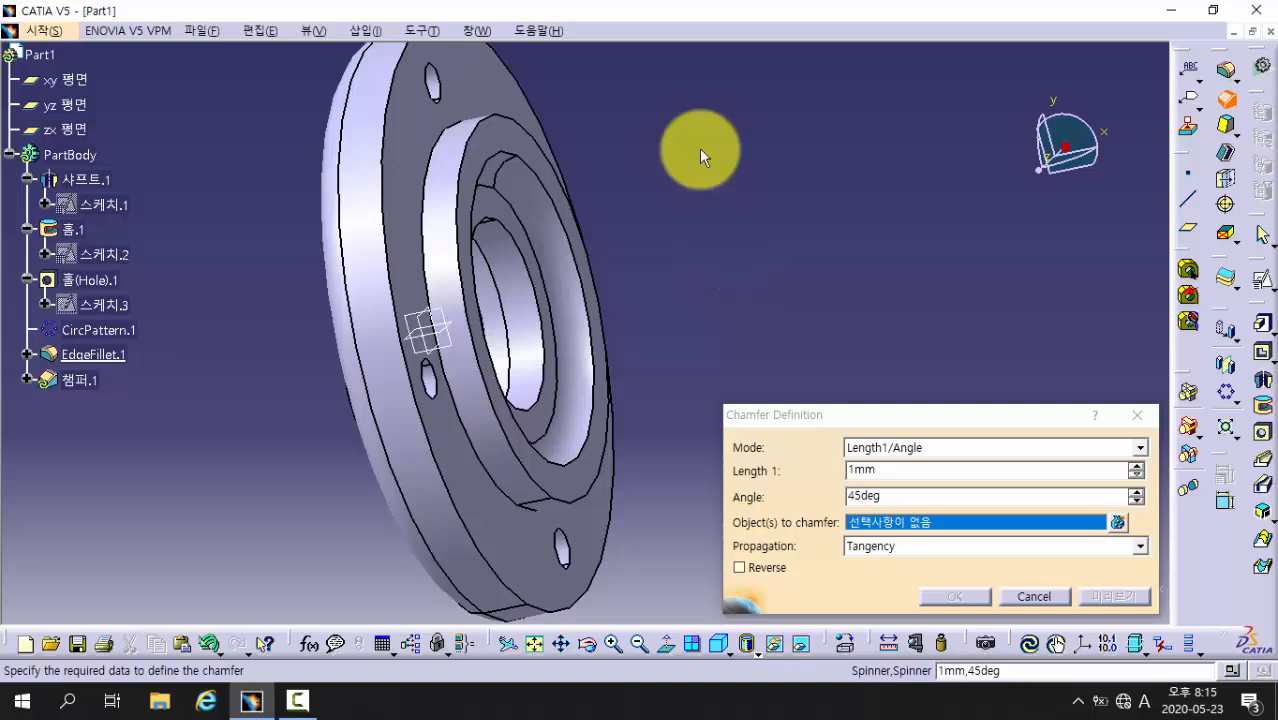
middle_click_drag(693, 151, 680, 218)
left_click(489, 223)
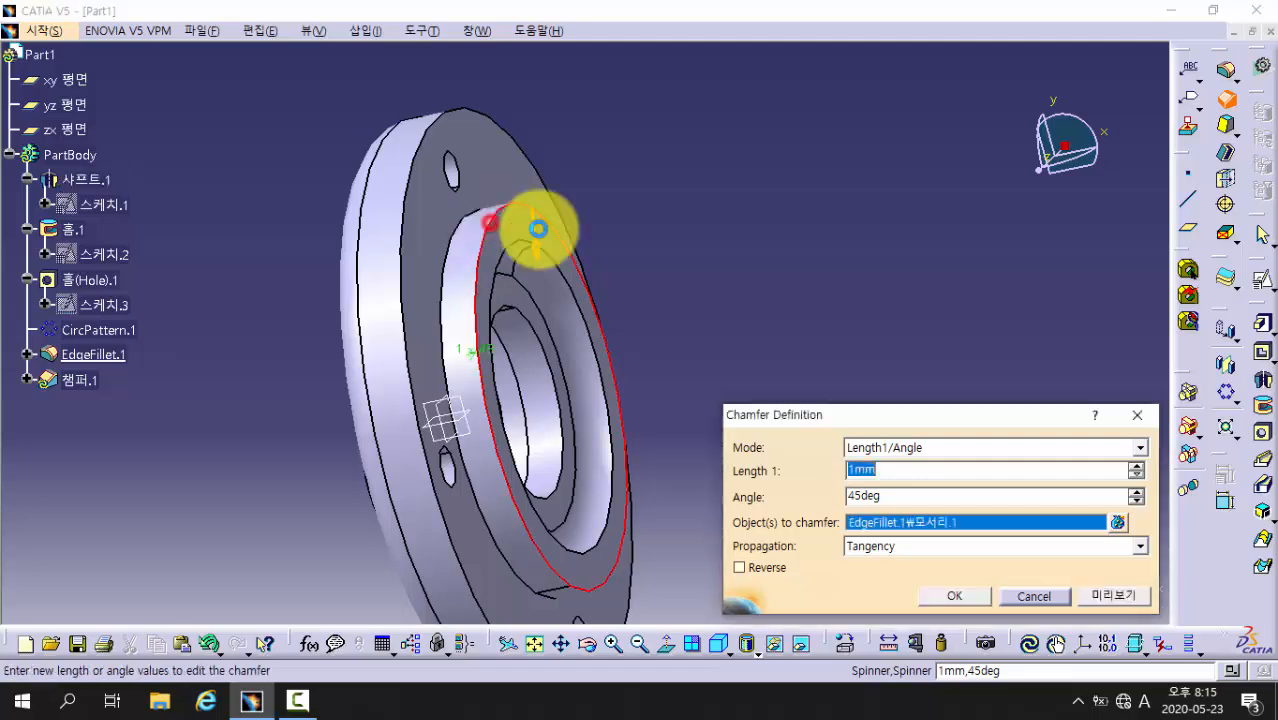
middle_click_drag(341, 445, 366, 452)
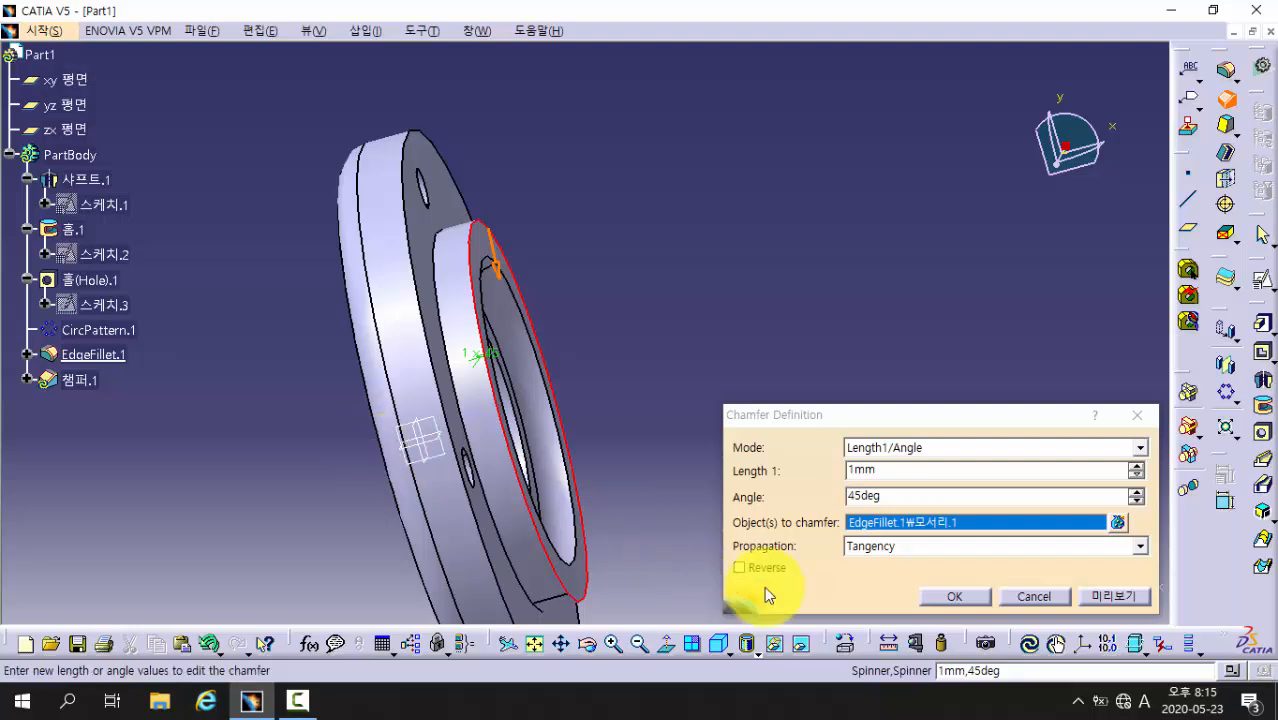
left_click(1116, 596)
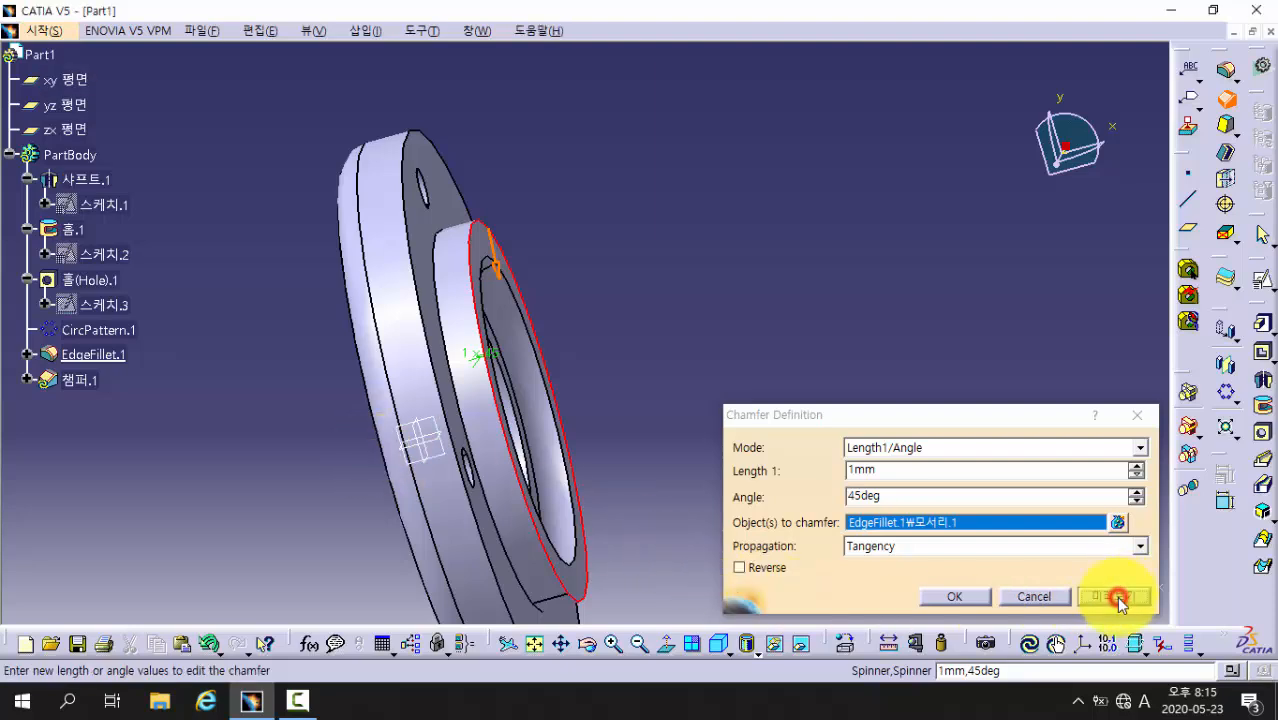
left_click(966, 600)
Show the flange in isometric view and turn it to inspect the counterbored face
middle_click_drag(713, 428, 707, 536)
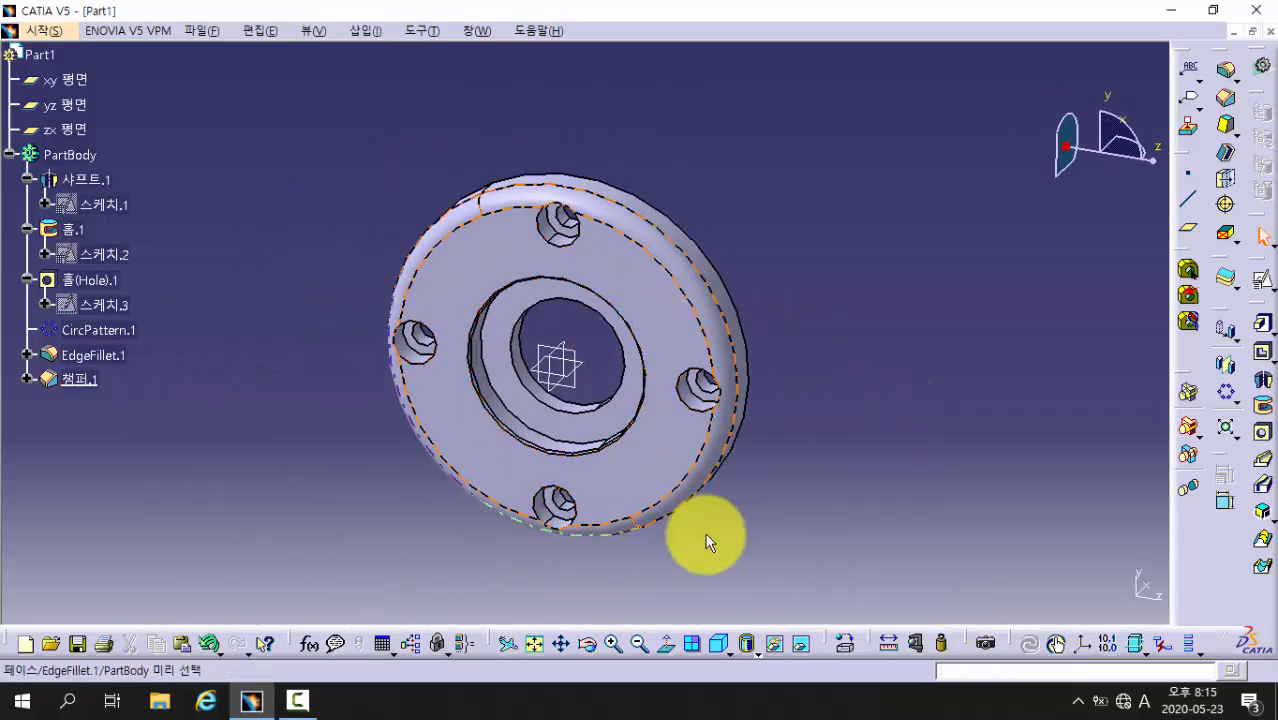
left_click(717, 645)
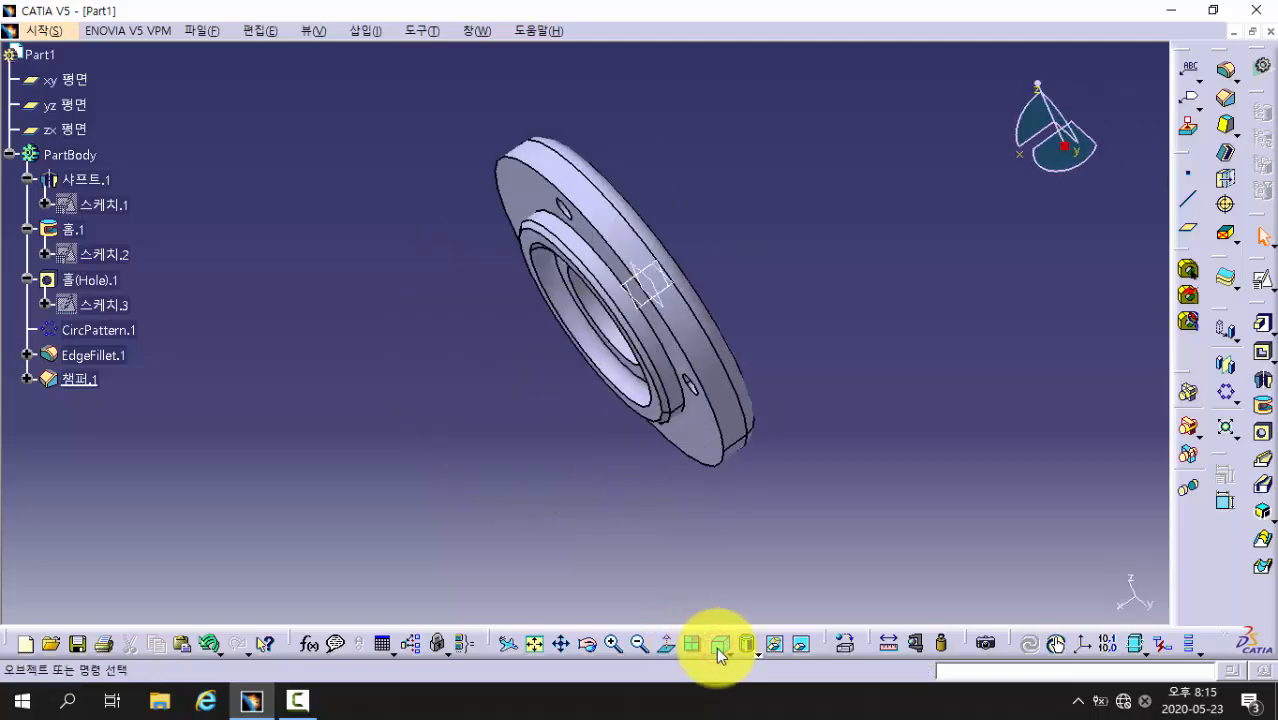
middle_click_drag(779, 442, 567, 390)
middle_click_drag(465, 411, 444, 433)
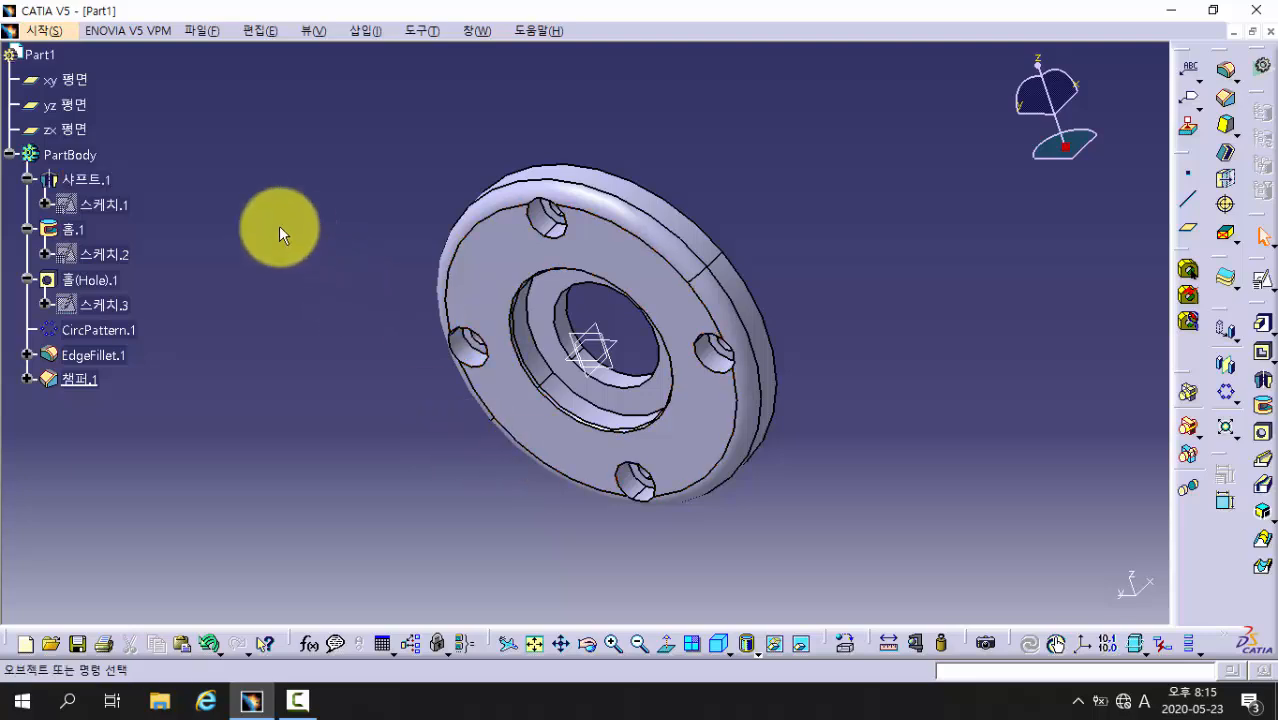
Create a new Part Design part named Part2 with hybrid design enabled
left_click(40, 30)
mouse_move(83, 73)
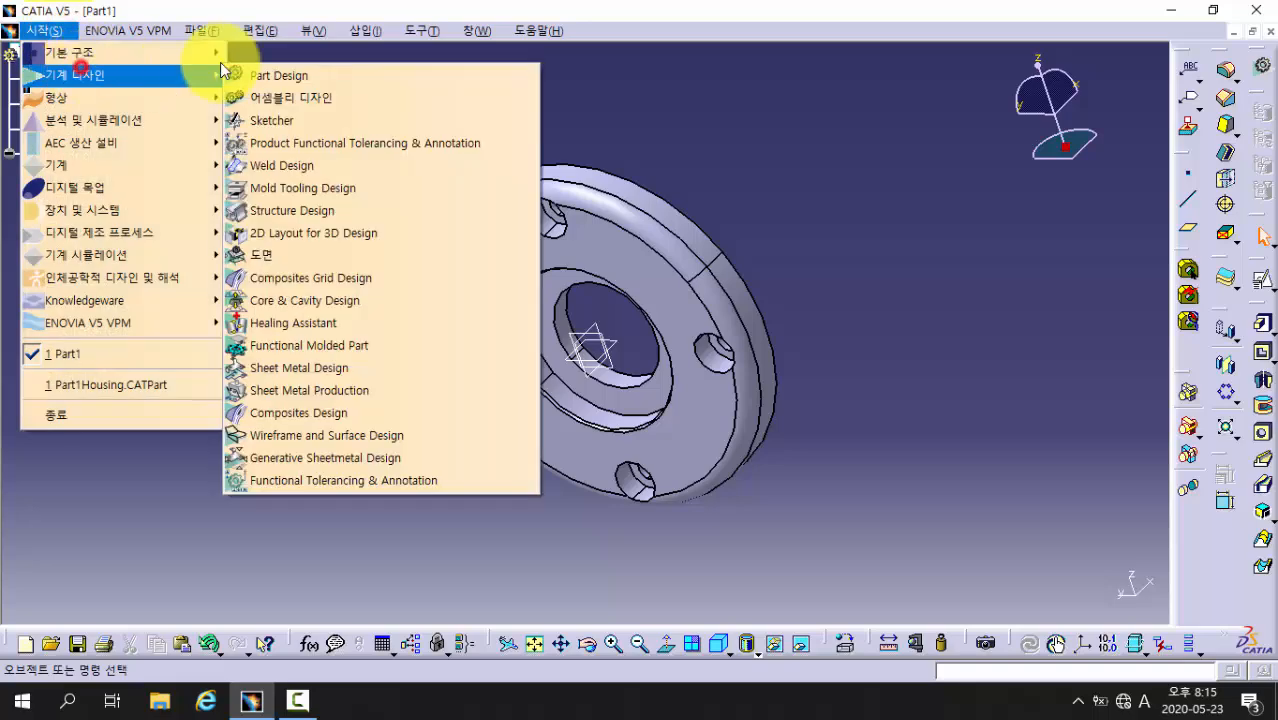
left_click(294, 80)
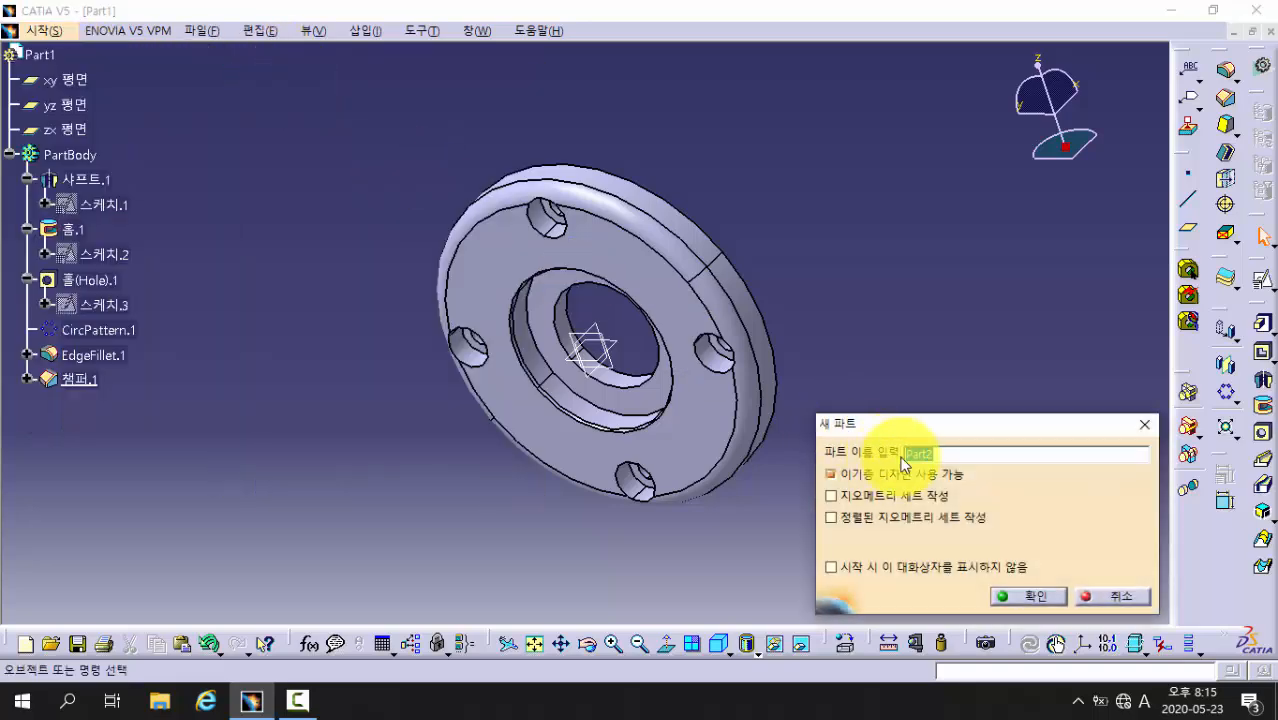
left_click(942, 459)
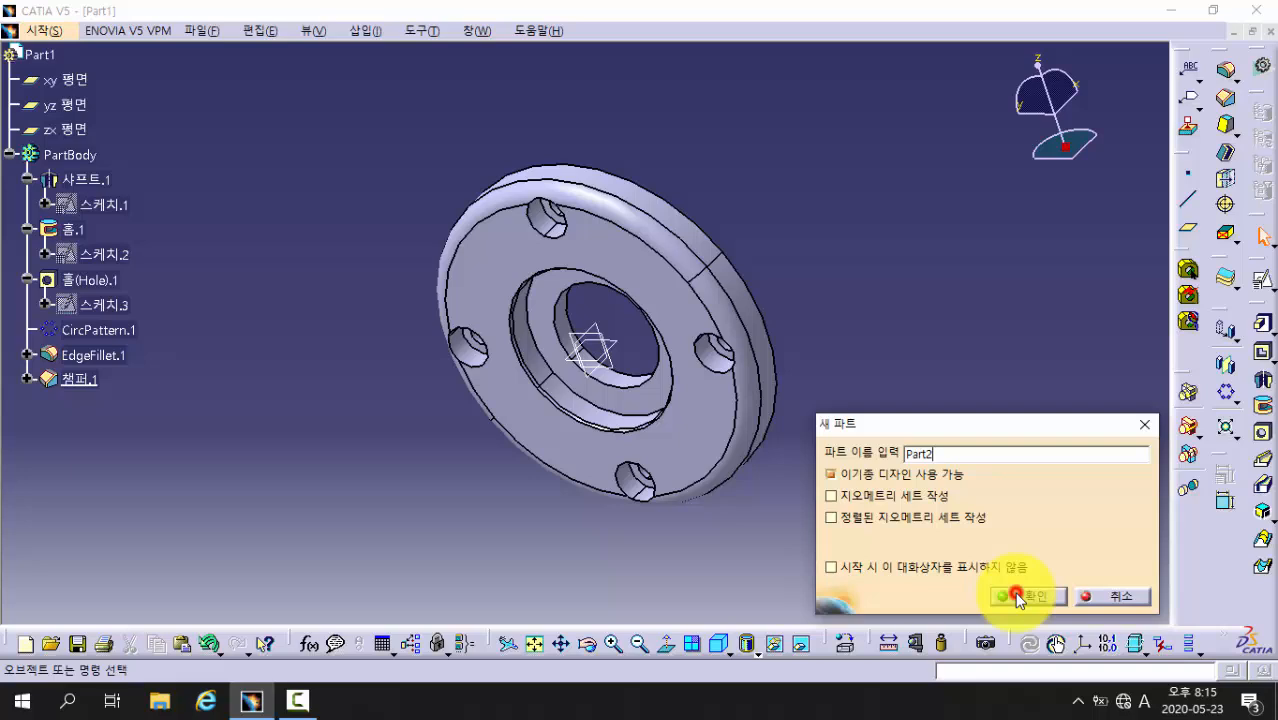
left_click(1016, 597)
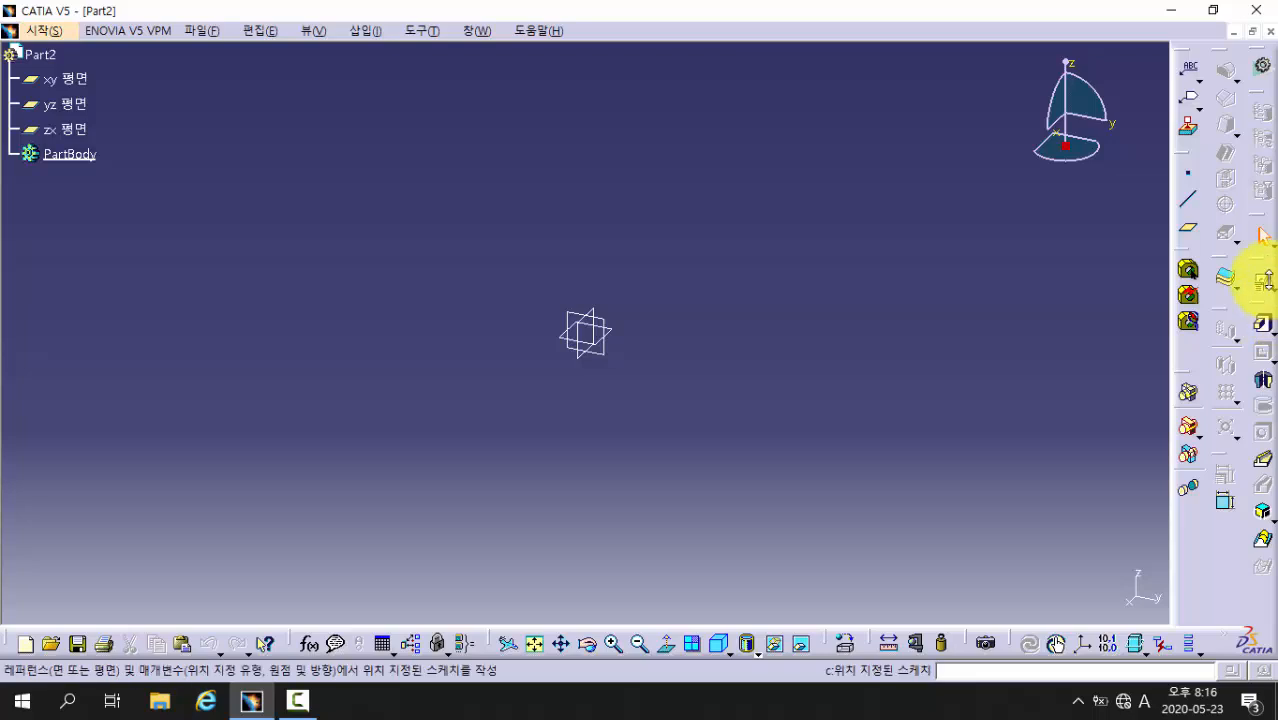
Open a positioned sketch on the xy plane with absolute origin and orientation
left_click(1266, 286)
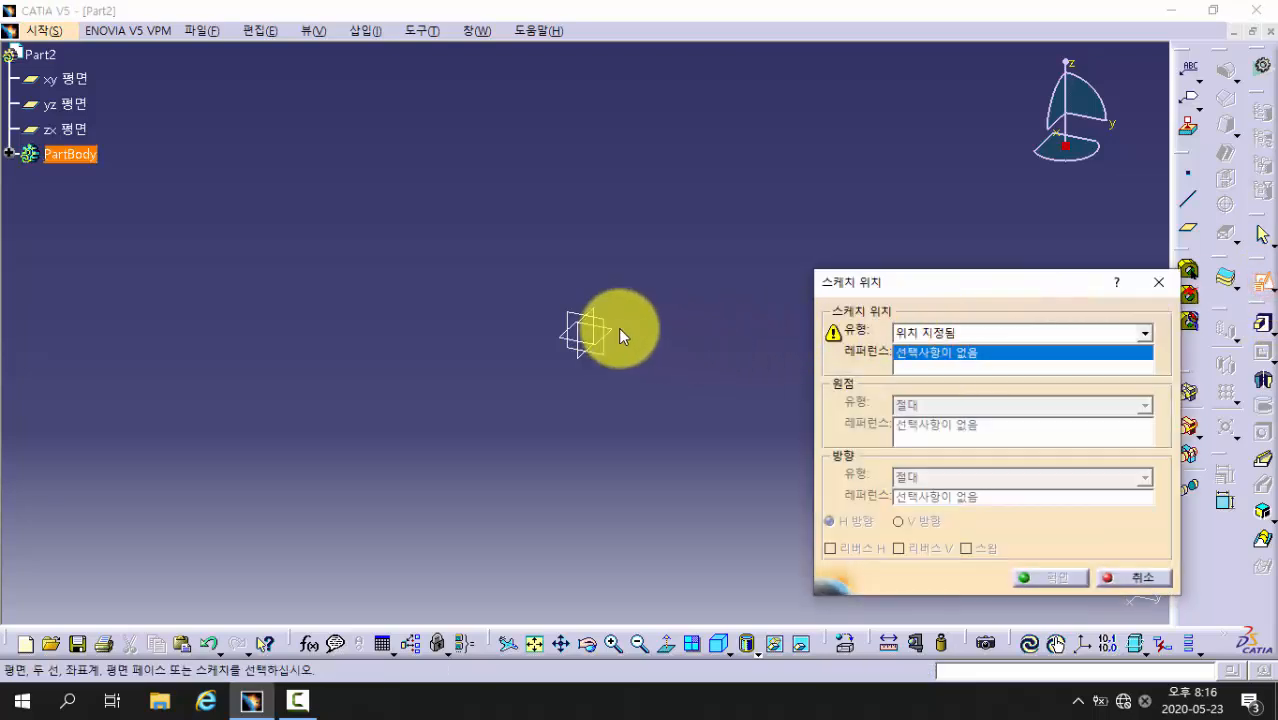
left_click(610, 332)
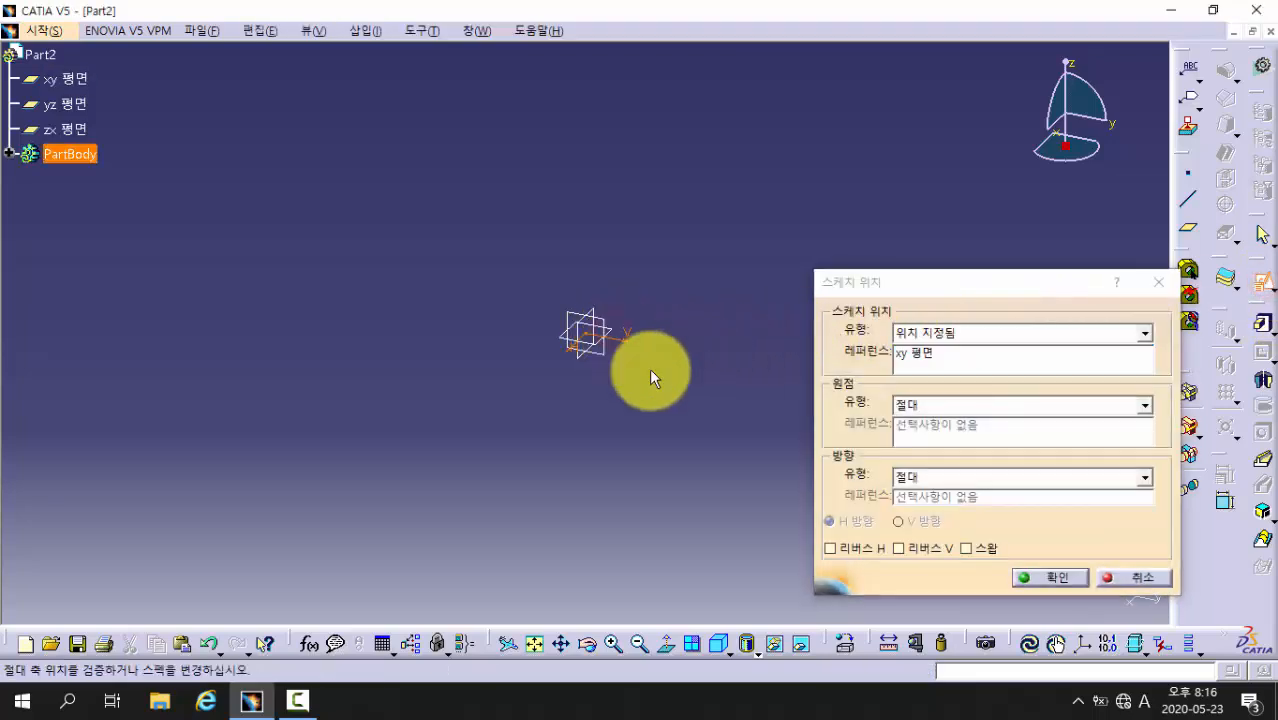
left_click(1045, 577)
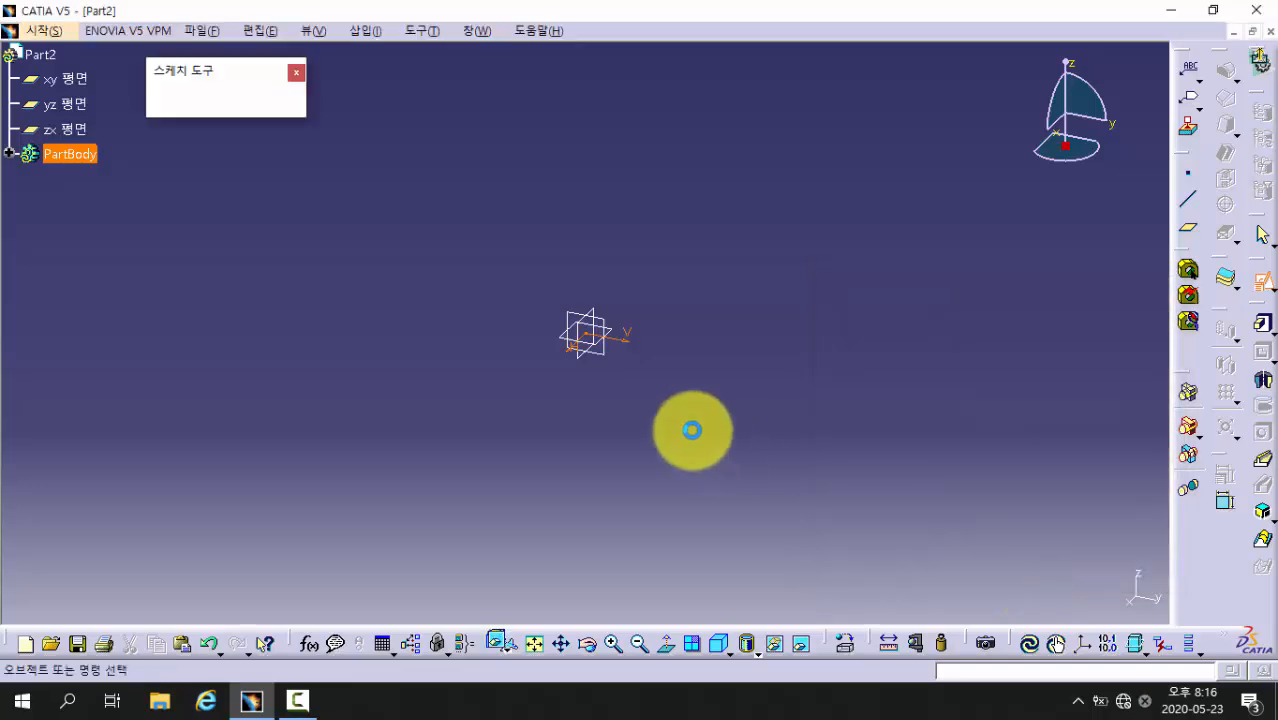
mouse_move(676, 373)
middle_mouse_down()
mouse_move(551, 425)
mouse_move(599, 342)
middle_mouse_up()
right_click(551, 425)
middle_click_drag(554, 413, 599, 365)
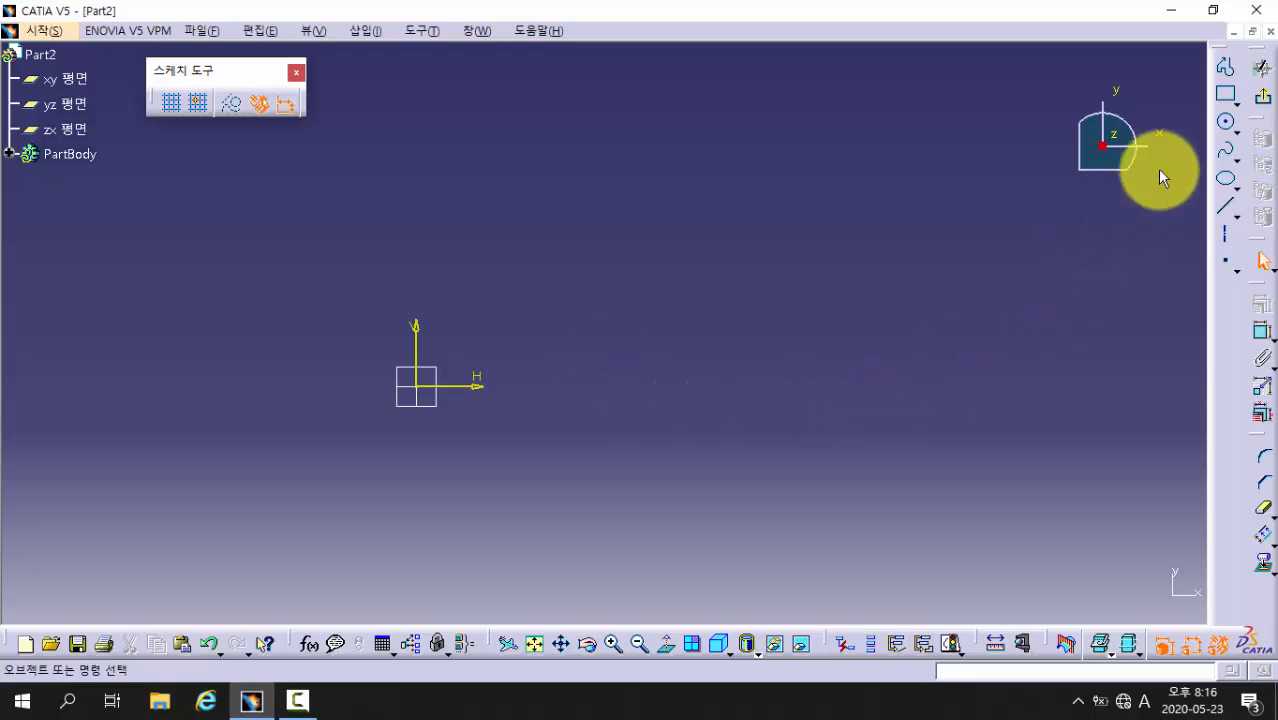
Start a stepped half-profile at the origin: about 152 mm baseline, 10 mm end height, narrow groove, and steps up to about 14 and 18 mm
left_click(1225, 76)
middle_click_drag(720, 350, 596, 373)
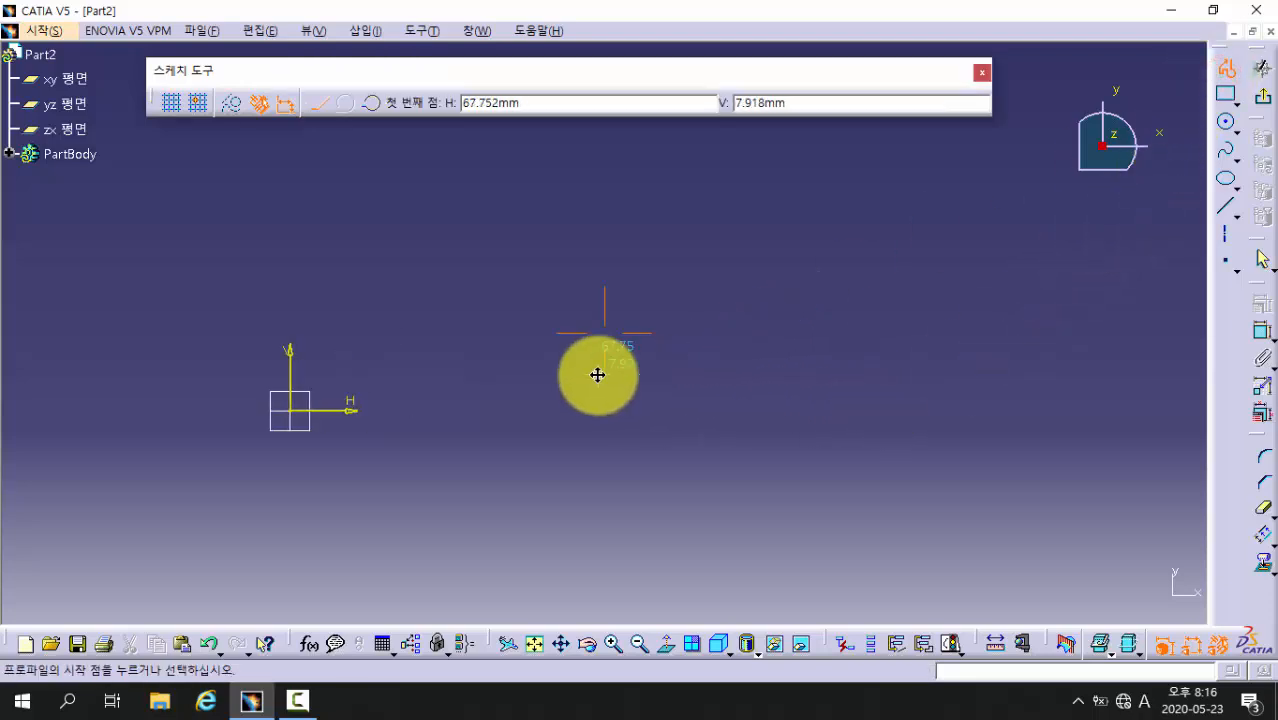
left_click(296, 410)
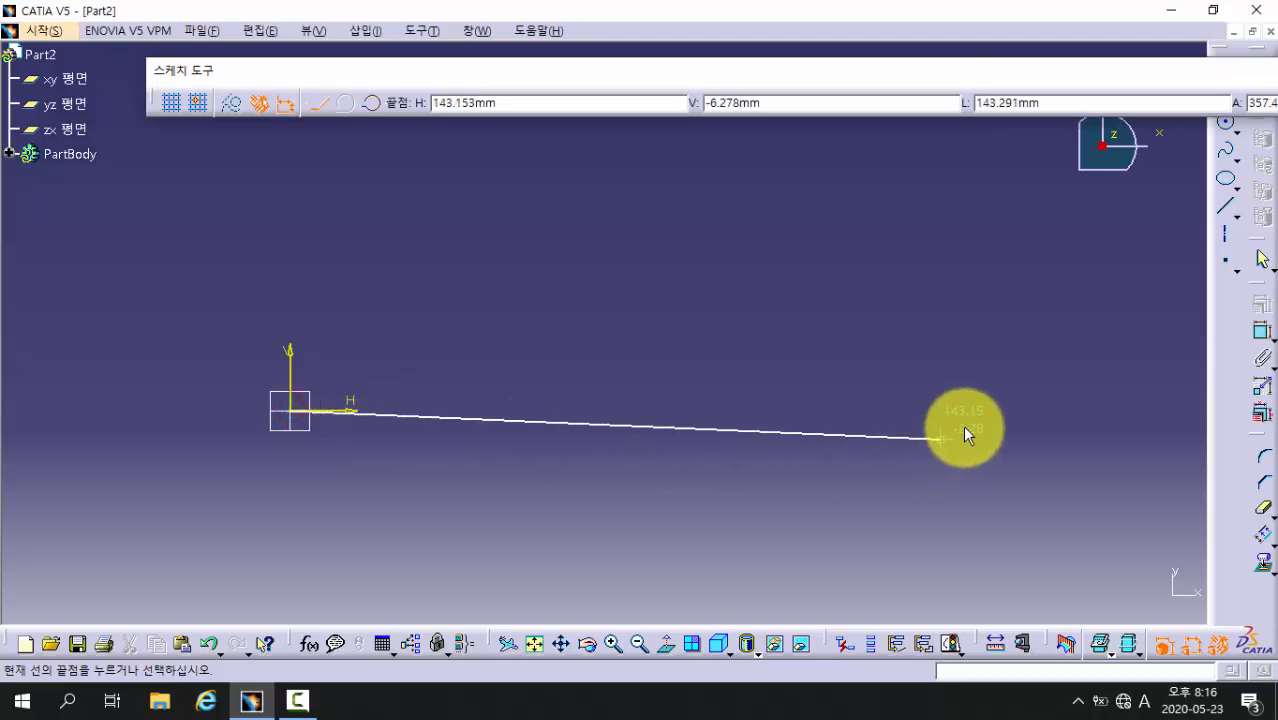
left_click(983, 408)
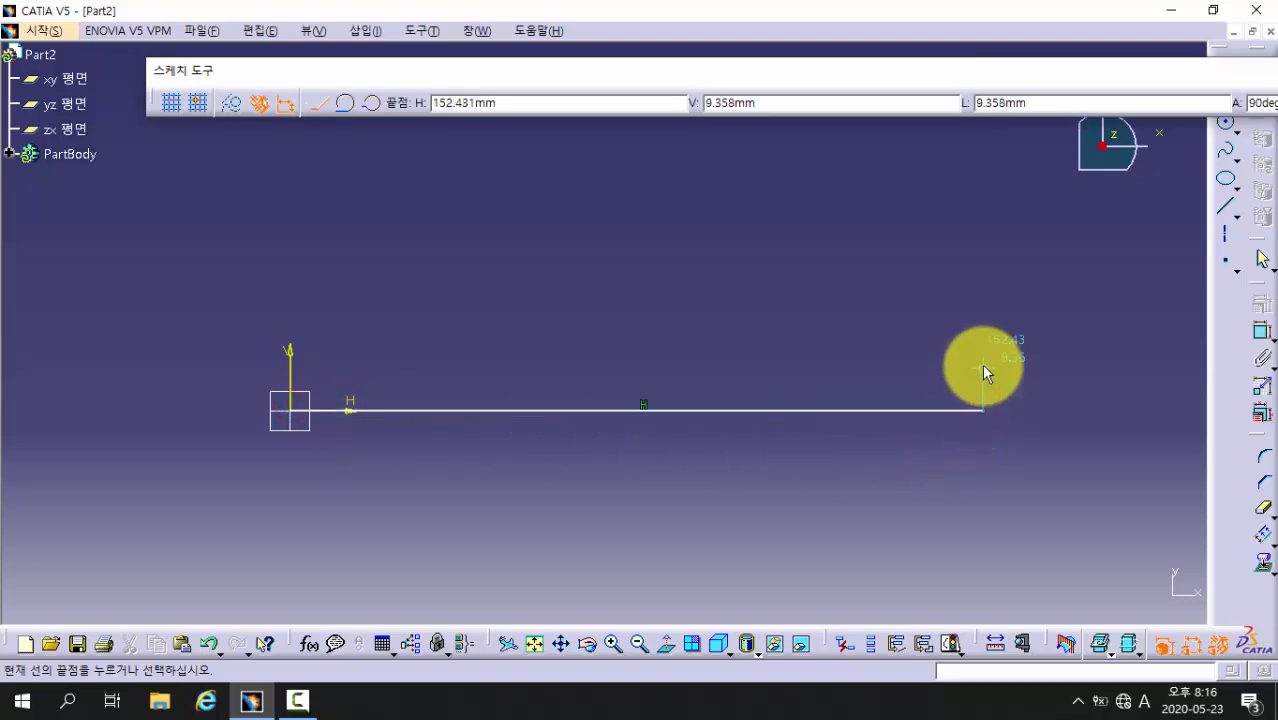
left_click(982, 364)
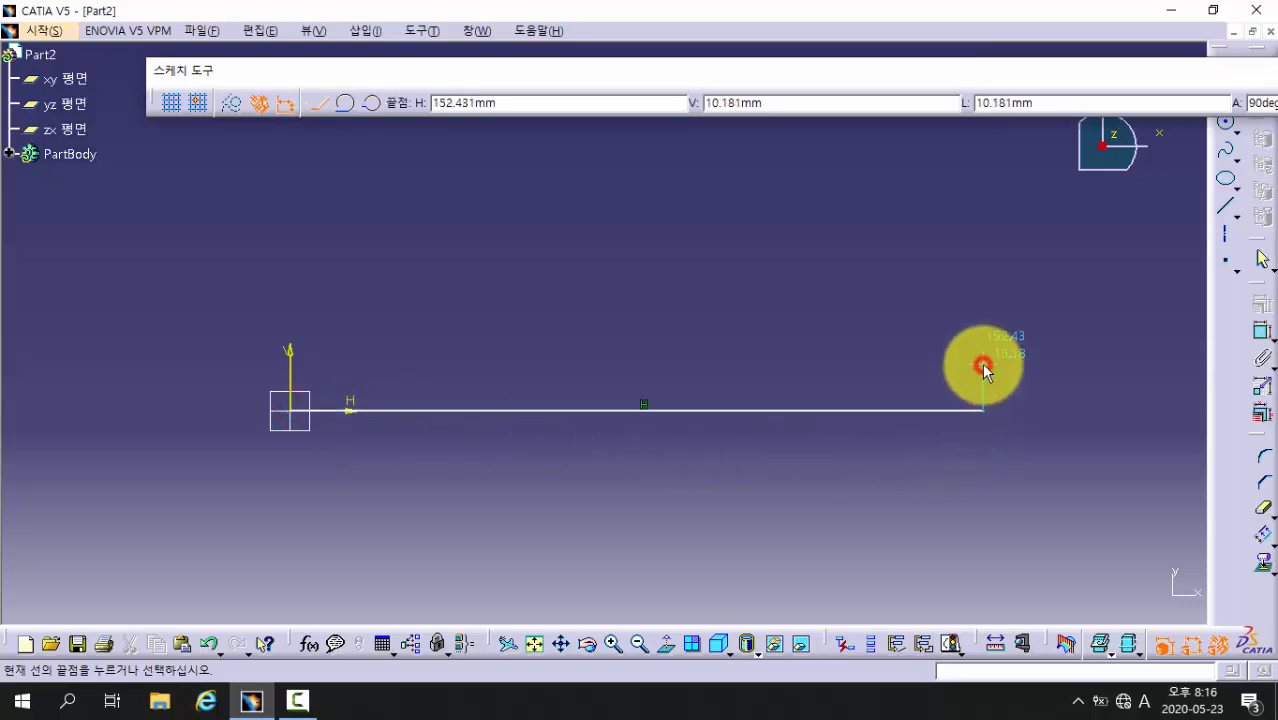
left_click(910, 365)
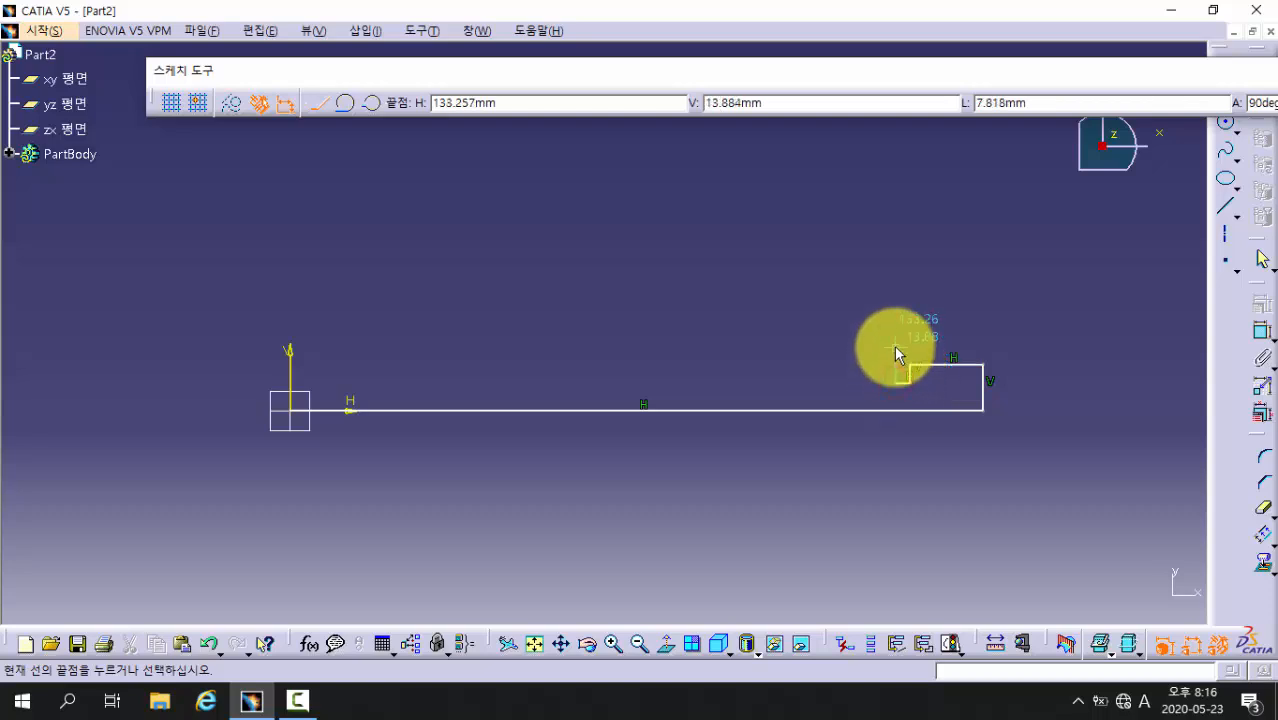
left_click(895, 348)
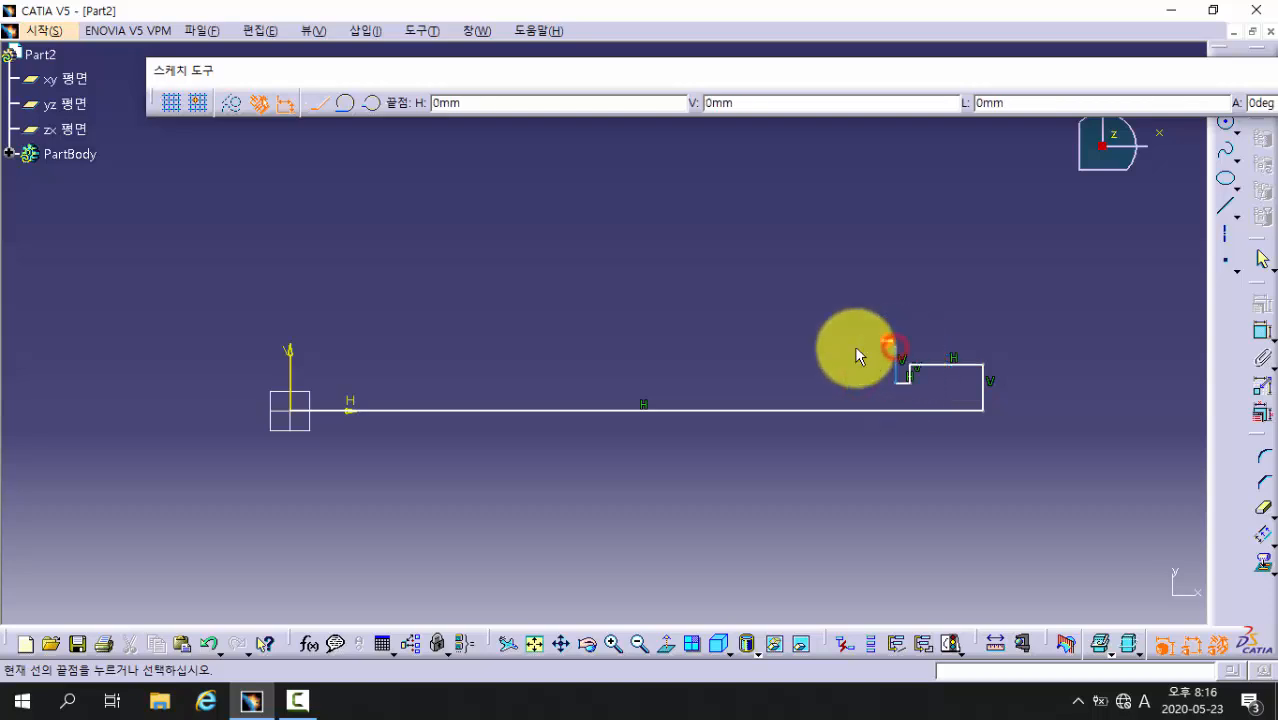
left_click(758, 348)
left_click(758, 328)
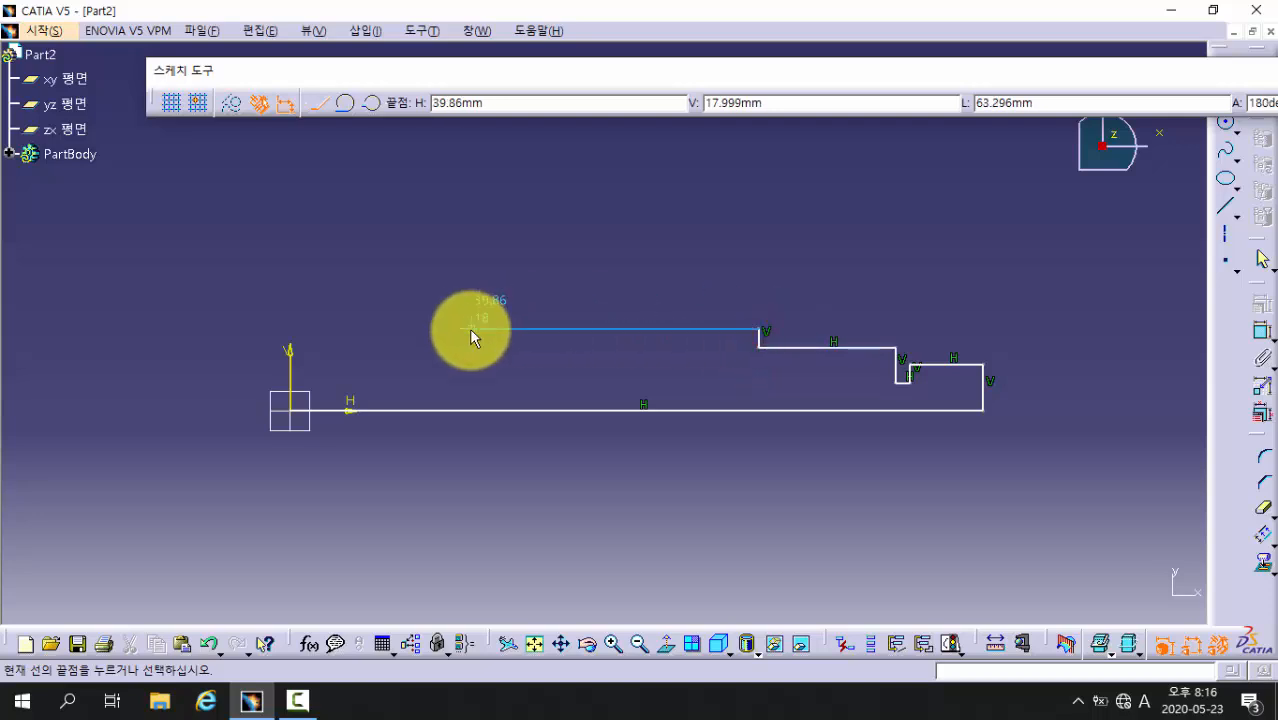
Complete the profile with an about 63 mm run, a shallow relief, a collar about 34 mm high, and a 21 mm high section closed at the origin
left_click(469, 327)
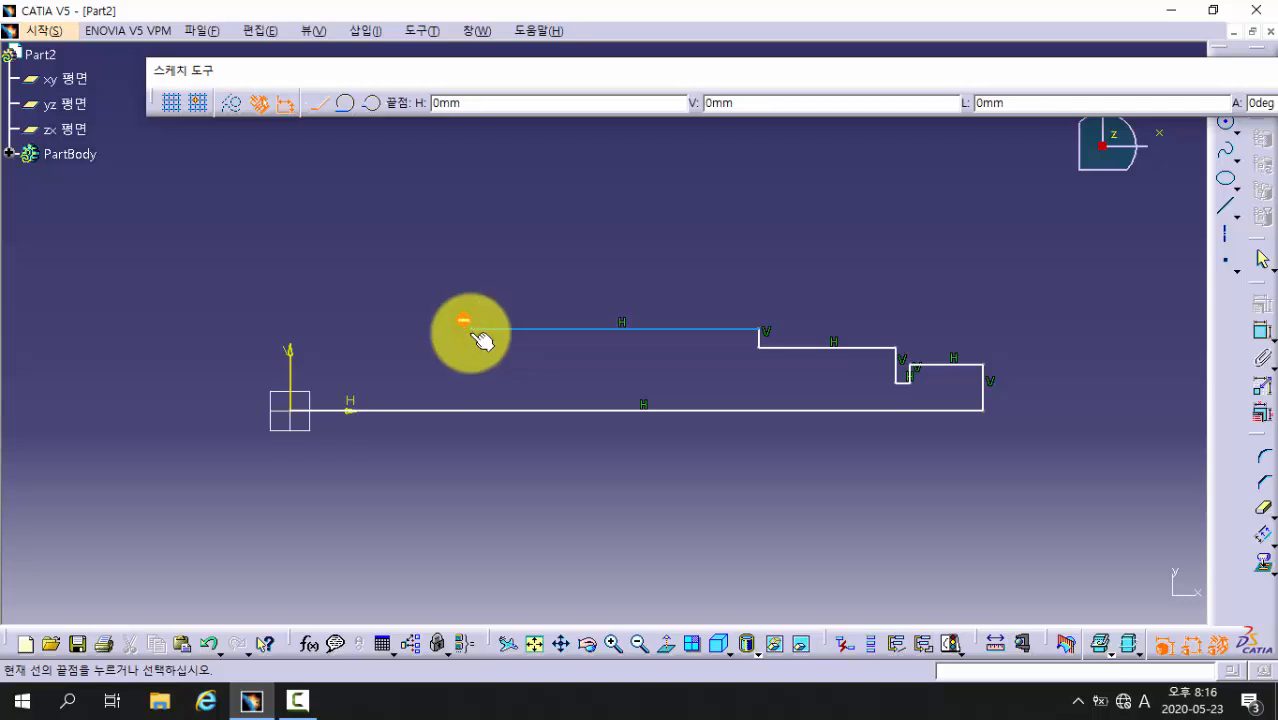
left_click(470, 341)
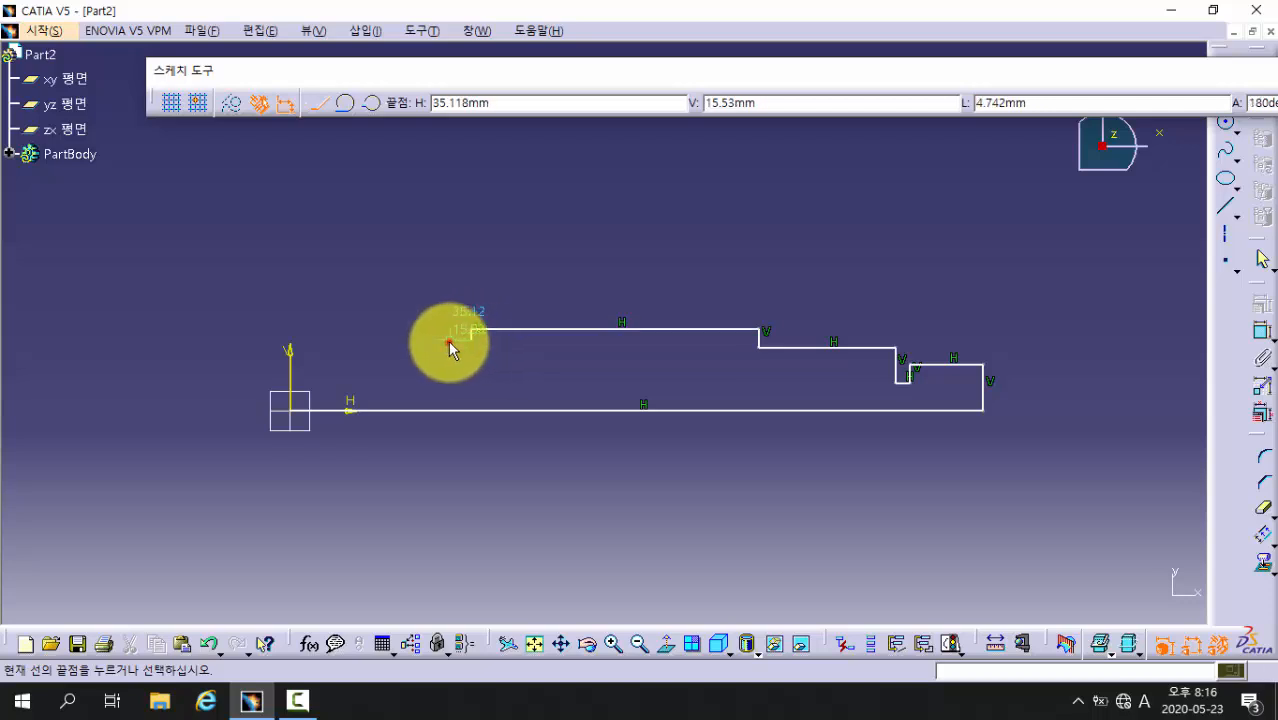
left_click(448, 340)
left_click(448, 256)
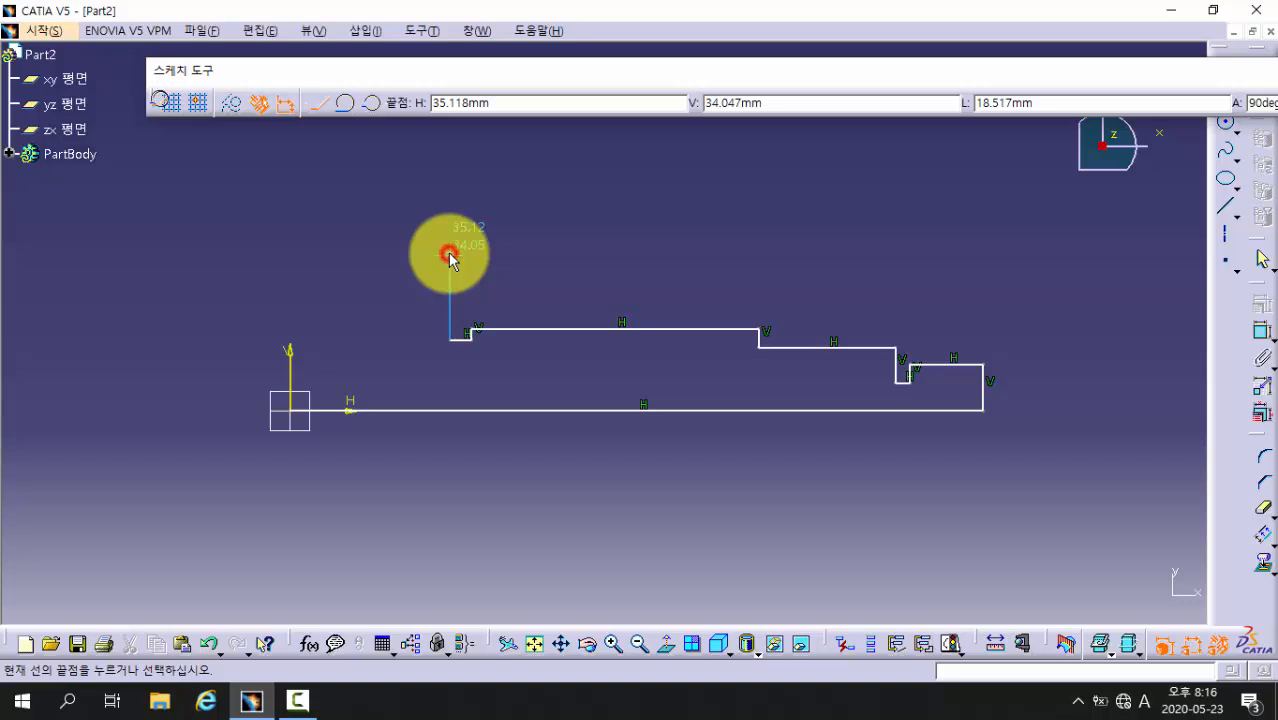
left_click(427, 256)
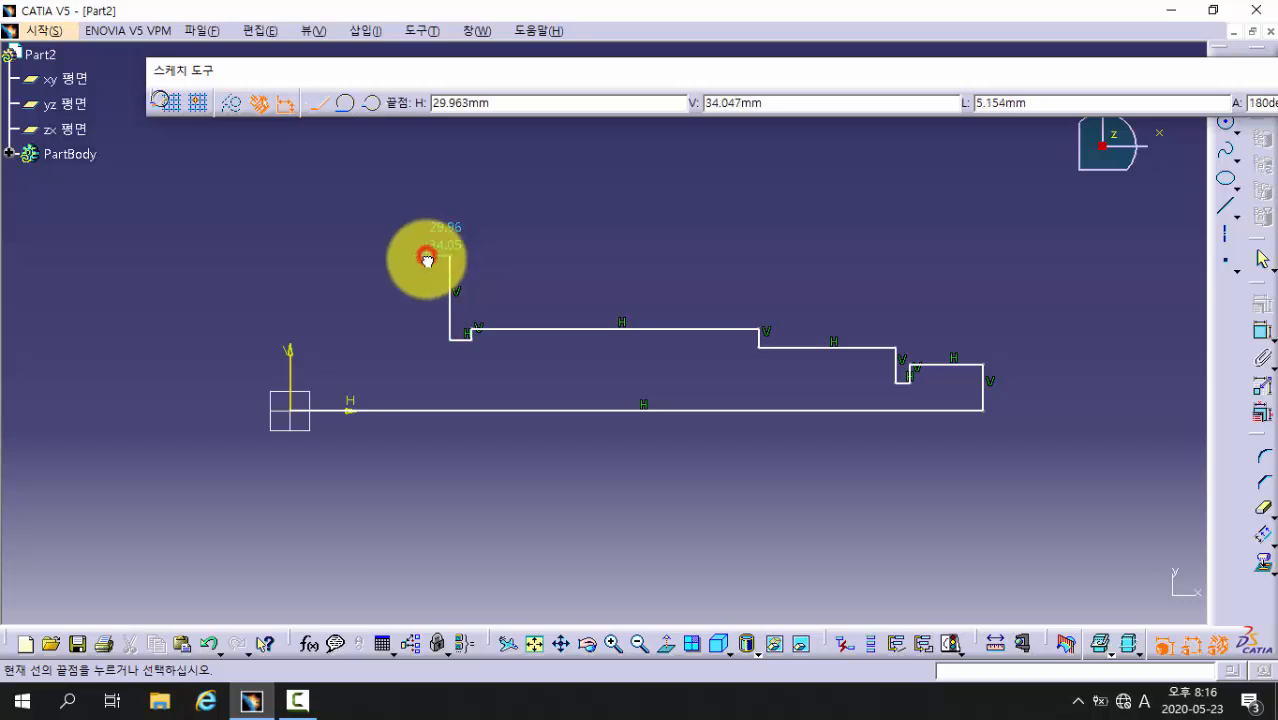
left_click(427, 314)
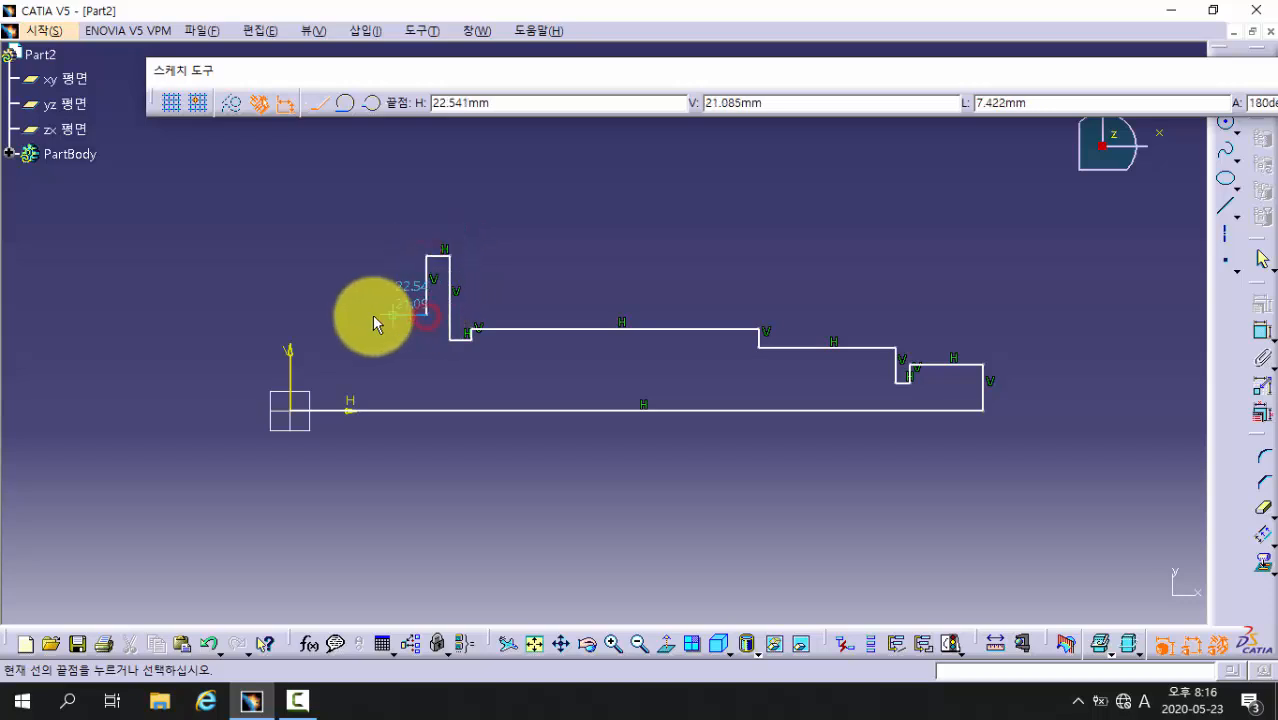
left_click(290, 314)
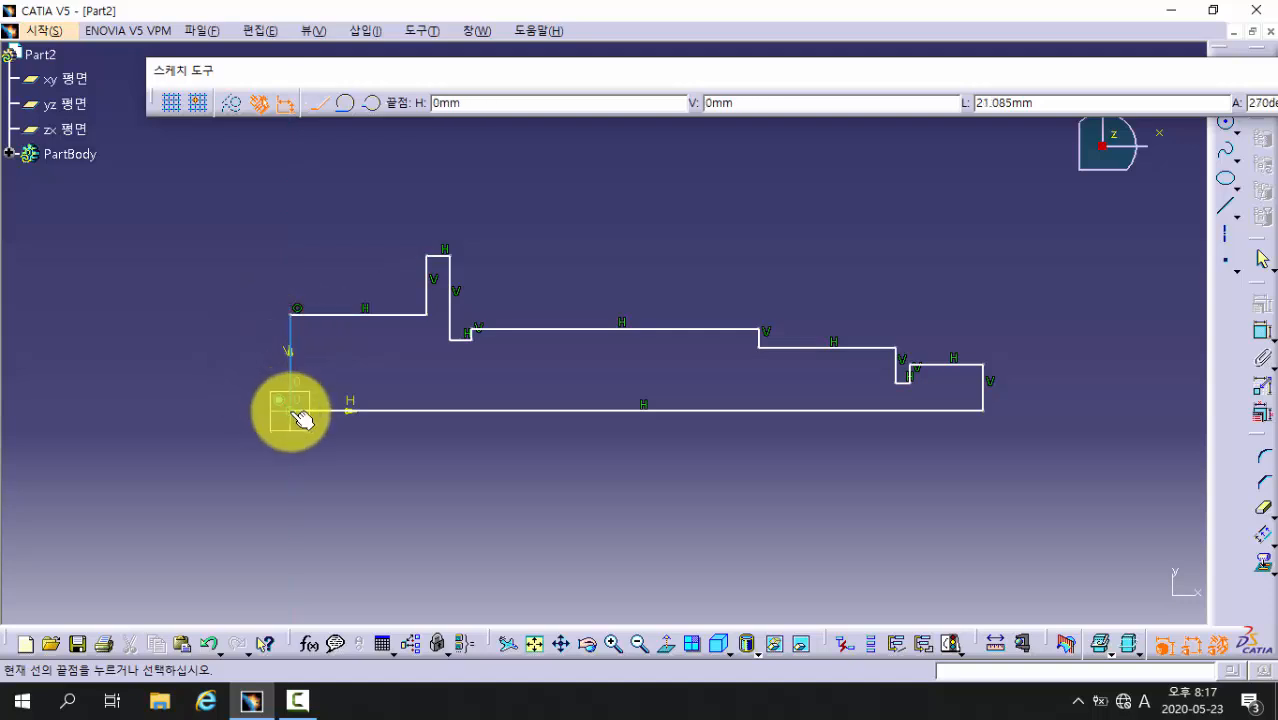
left_click(290, 410)
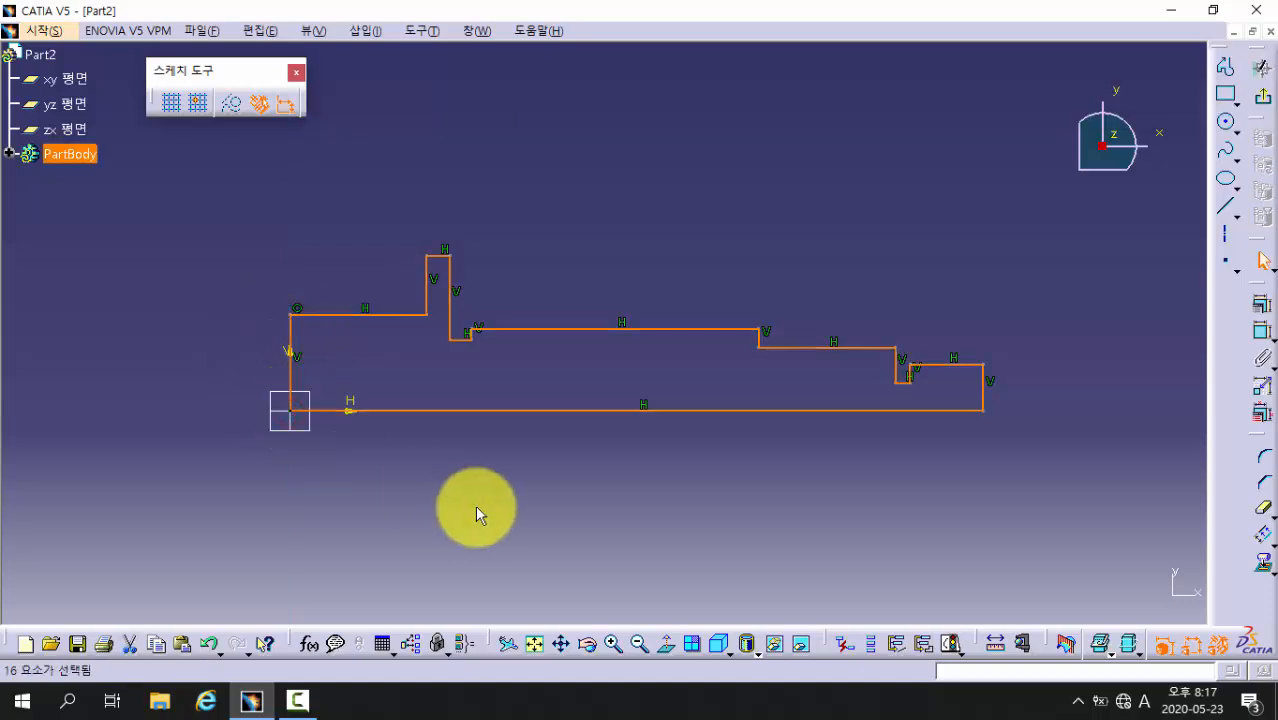
left_click(615, 512)
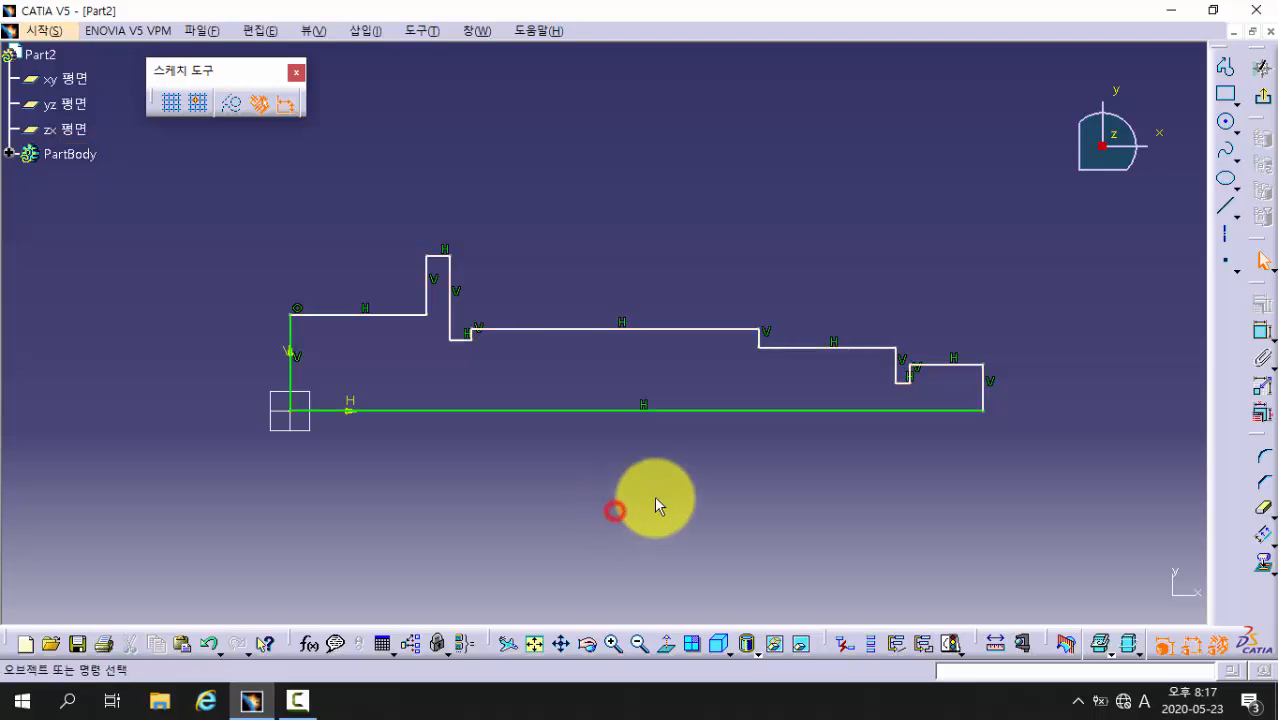
Draw a horizontal axis line from the origin along the profile's baseline, extending past the far end of the shaft
middle_click_drag(656, 500, 619, 491)
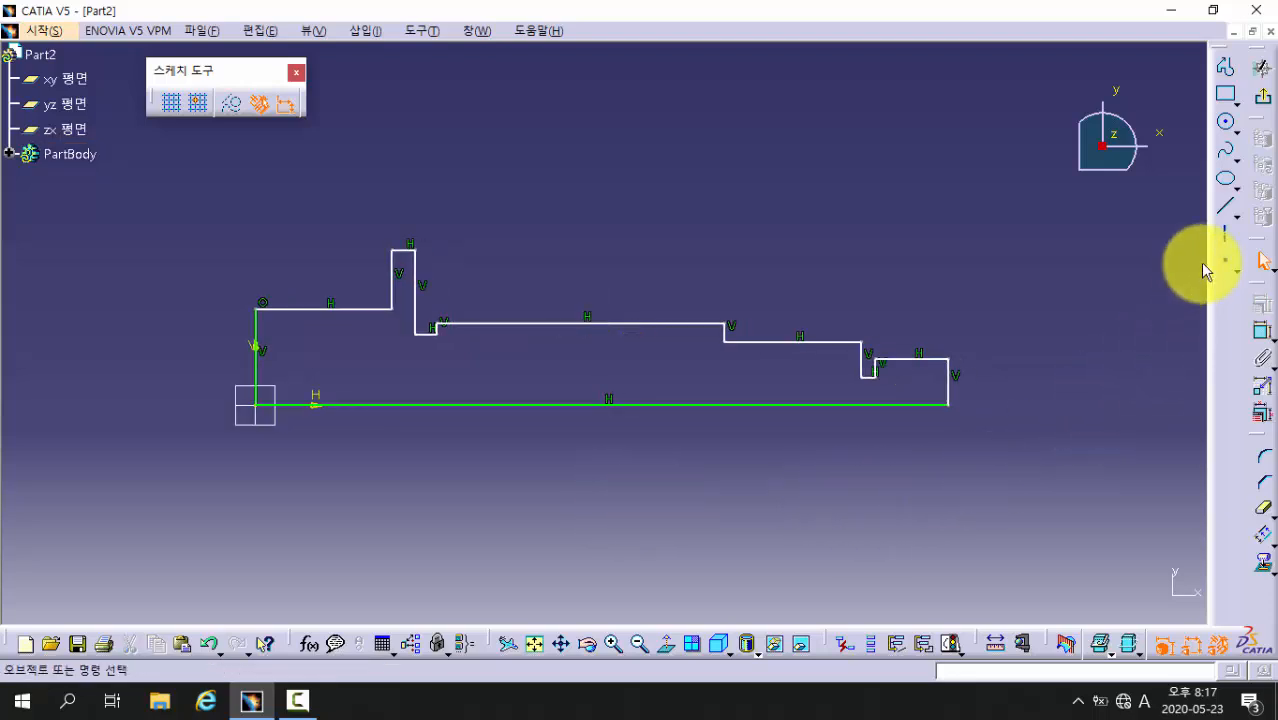
left_click(1225, 234)
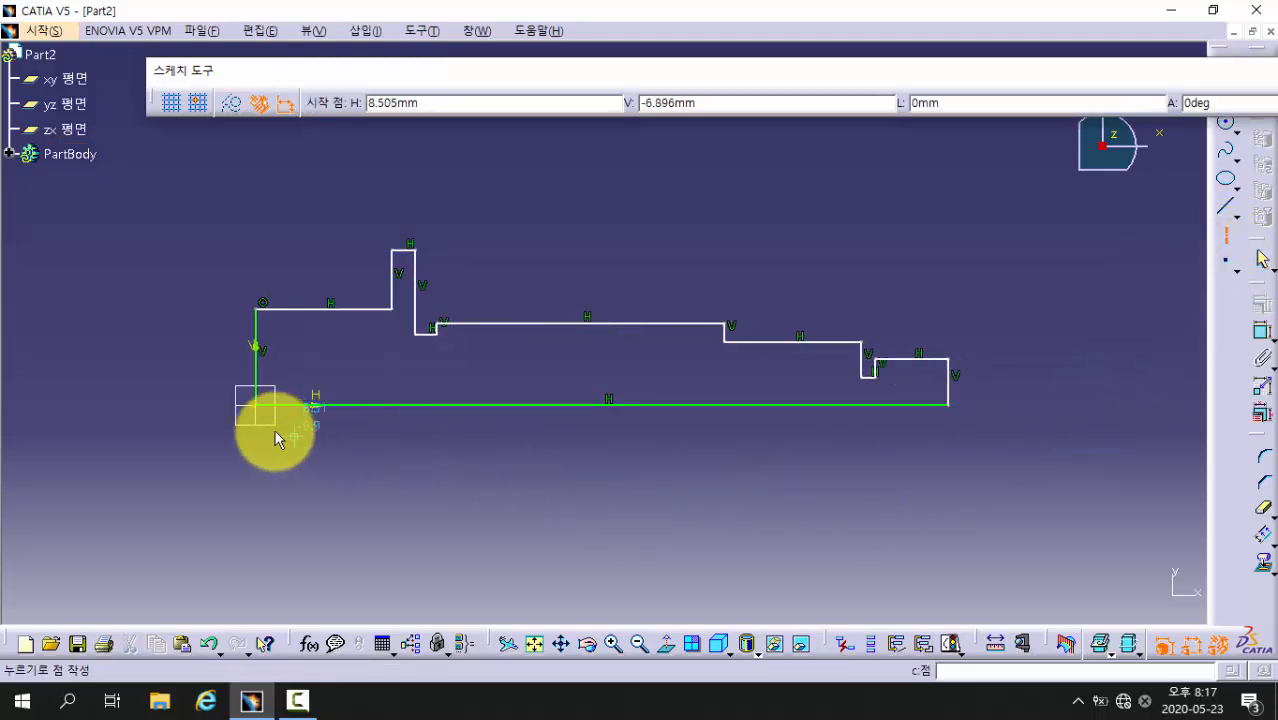
left_click(256, 405)
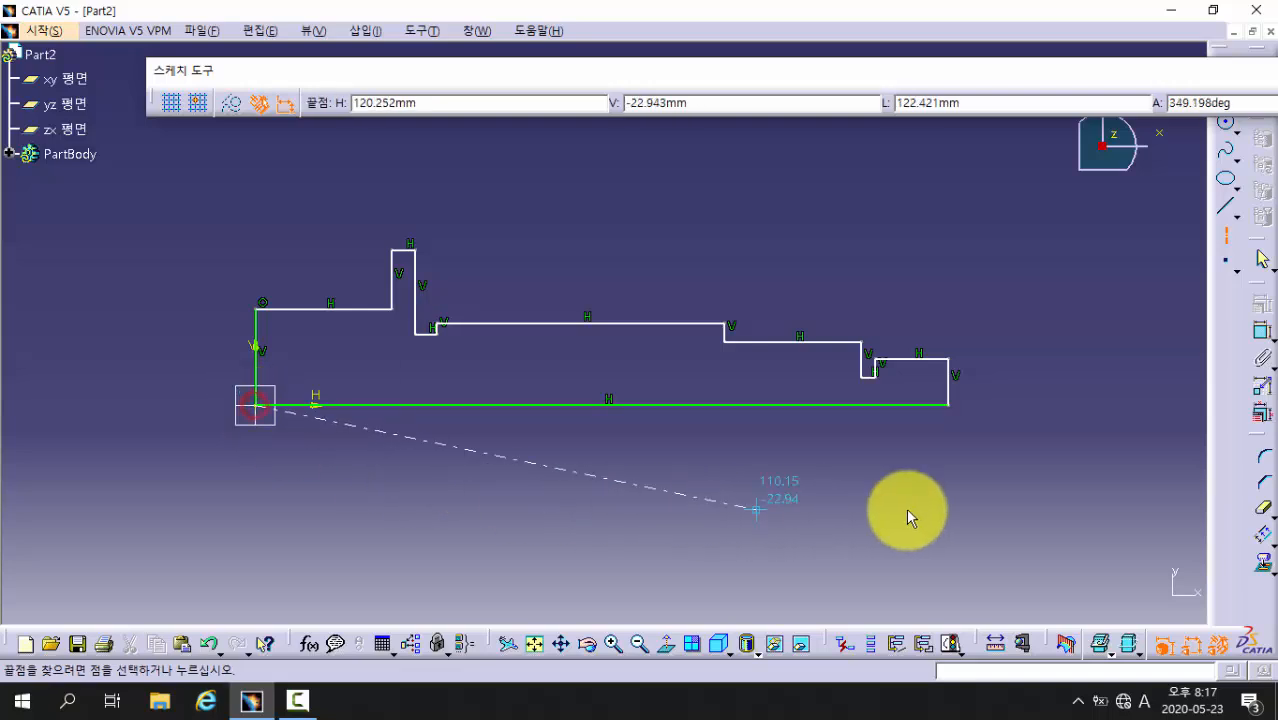
left_click(1045, 404)
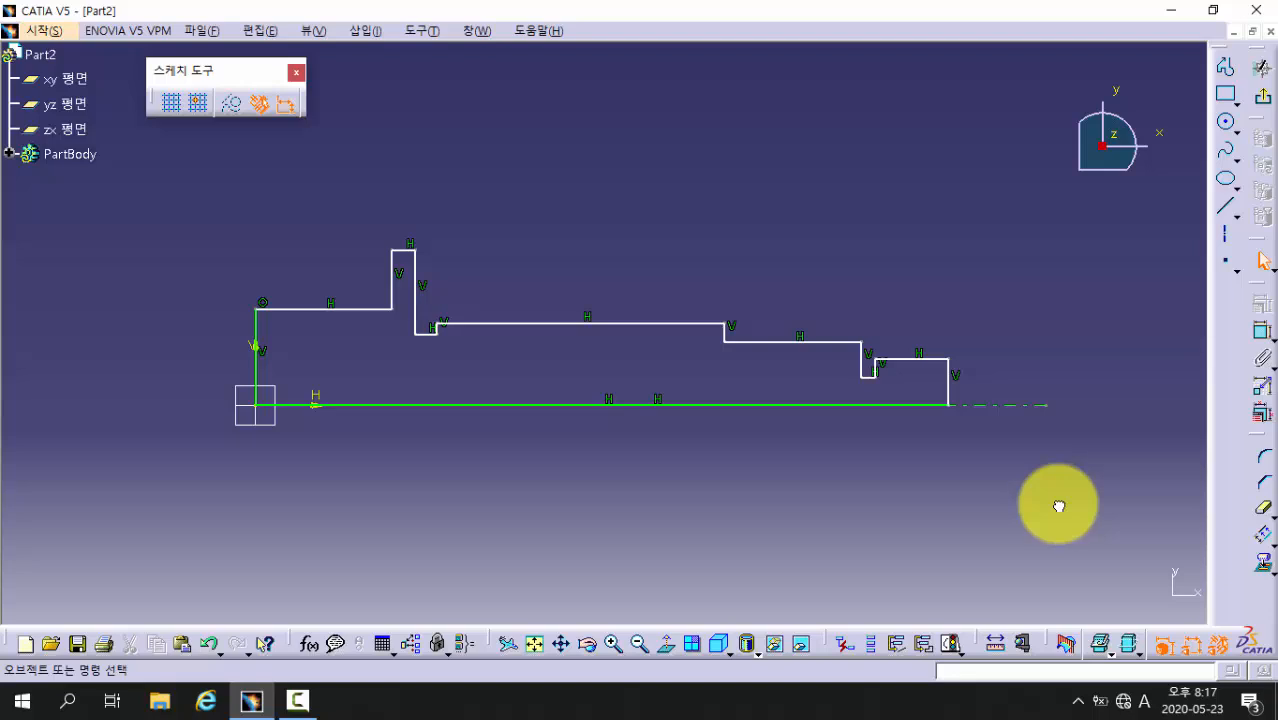
Dimension the horizontal widths of the section at the origin, the tall collar and the relief beside the collar
left_click(1261, 343)
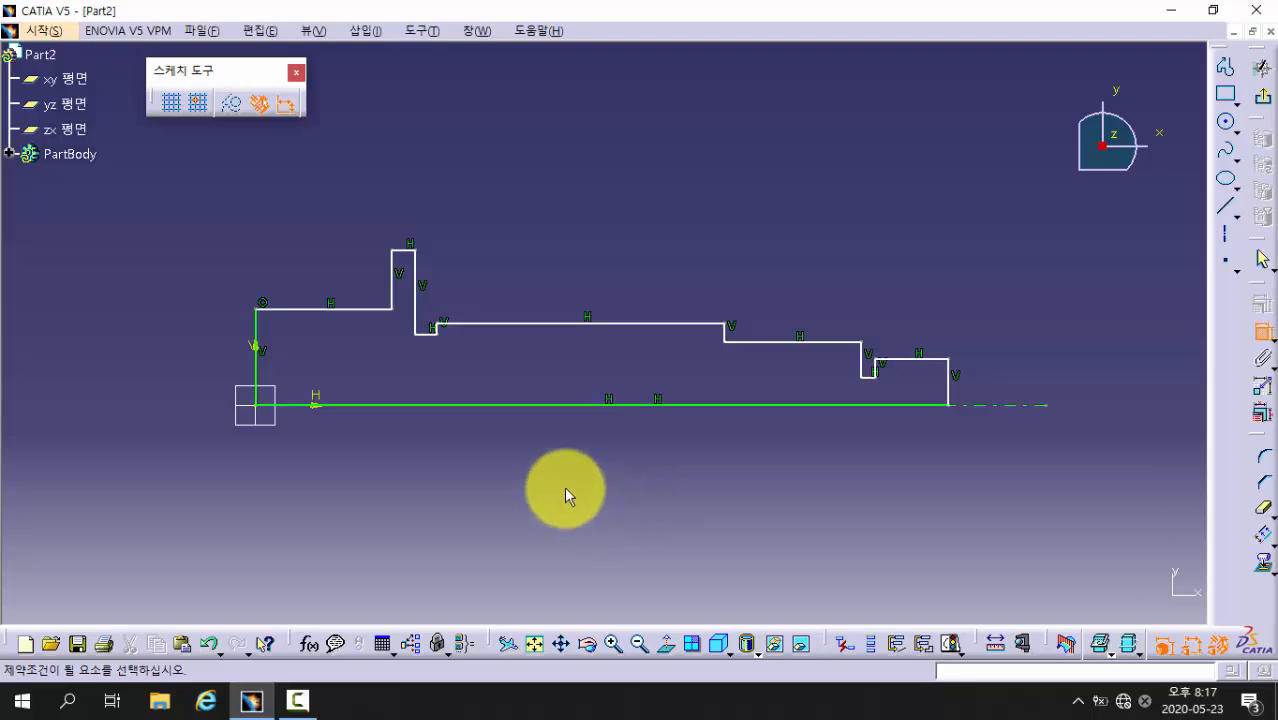
left_click(258, 330)
left_click(393, 275)
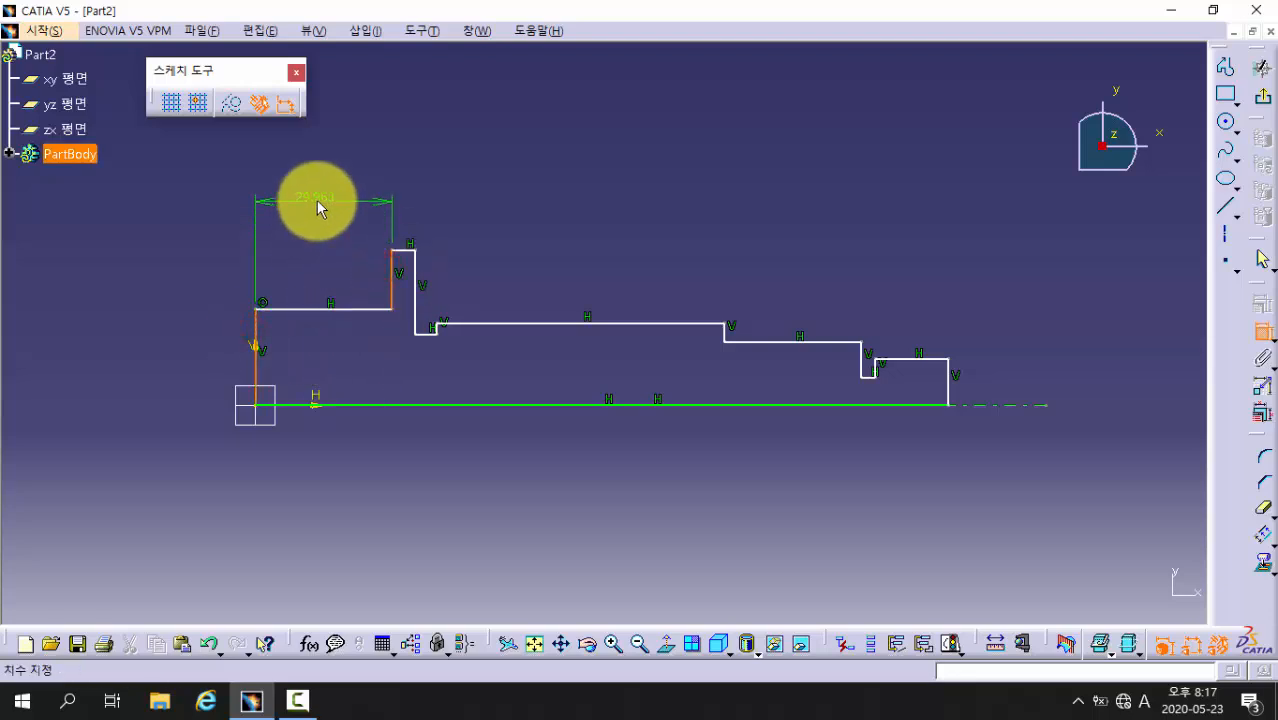
left_click(317, 200)
left_click(391, 280)
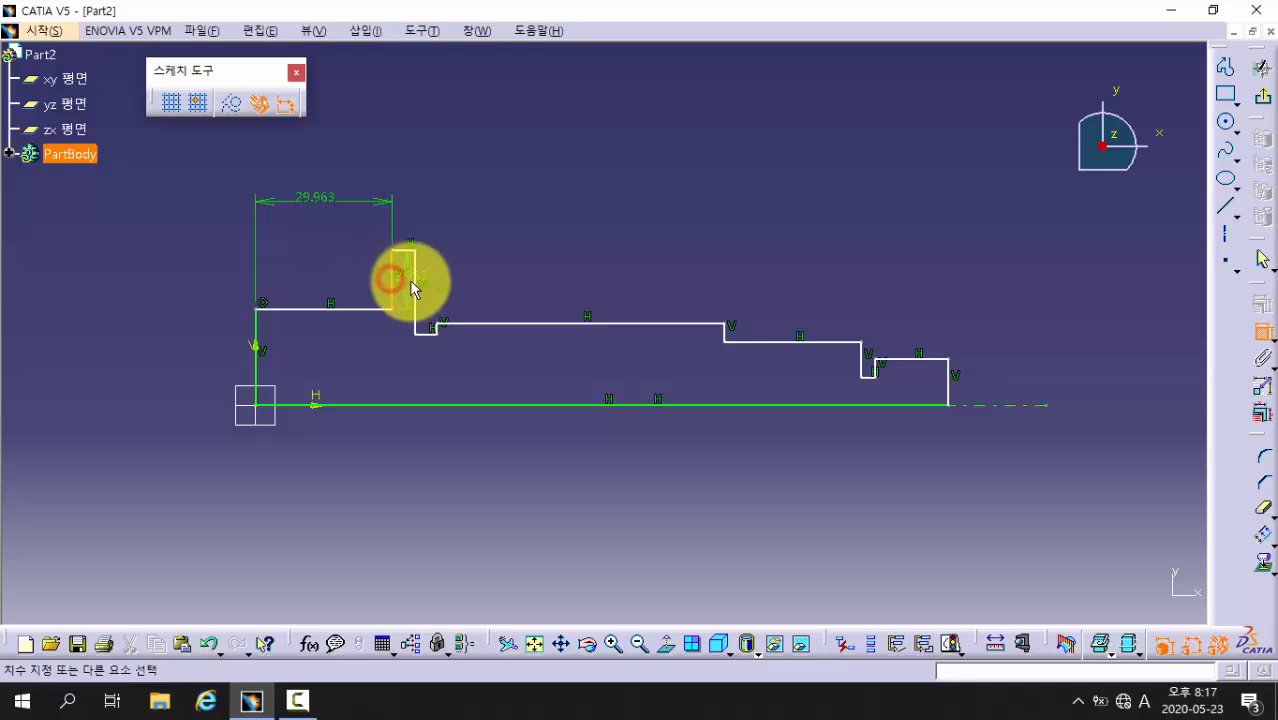
left_click(415, 286)
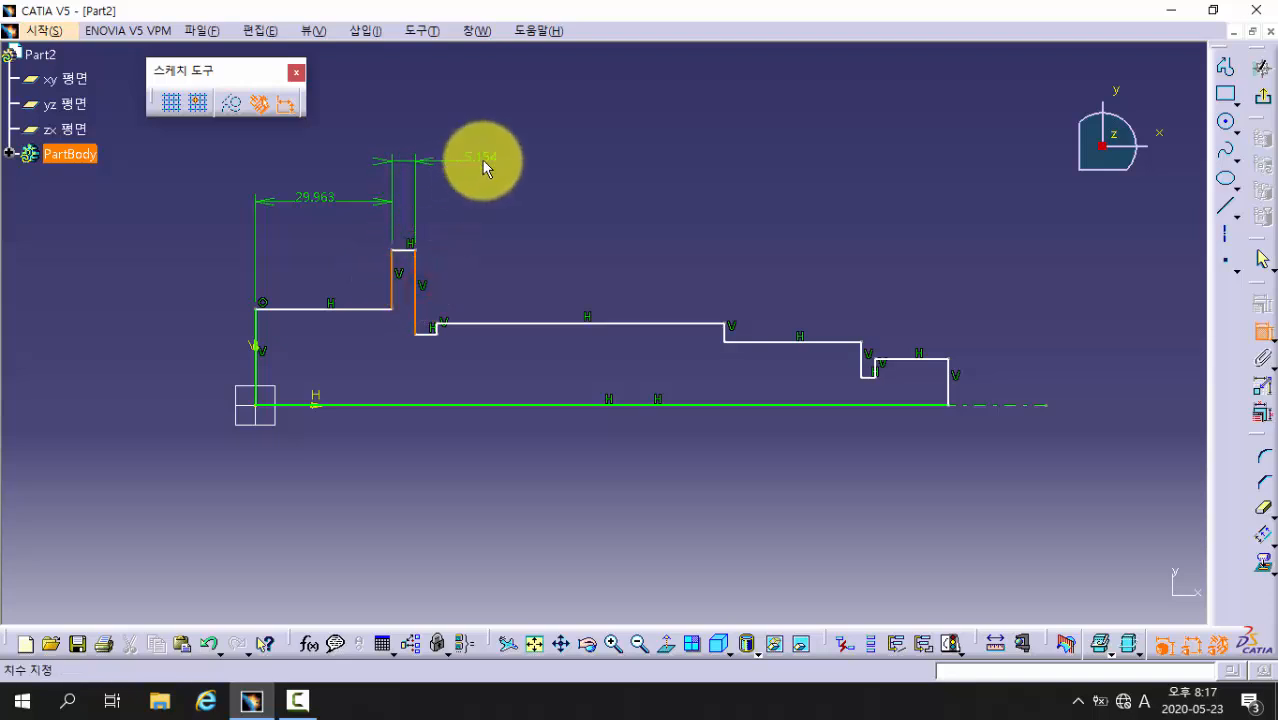
left_click(481, 160)
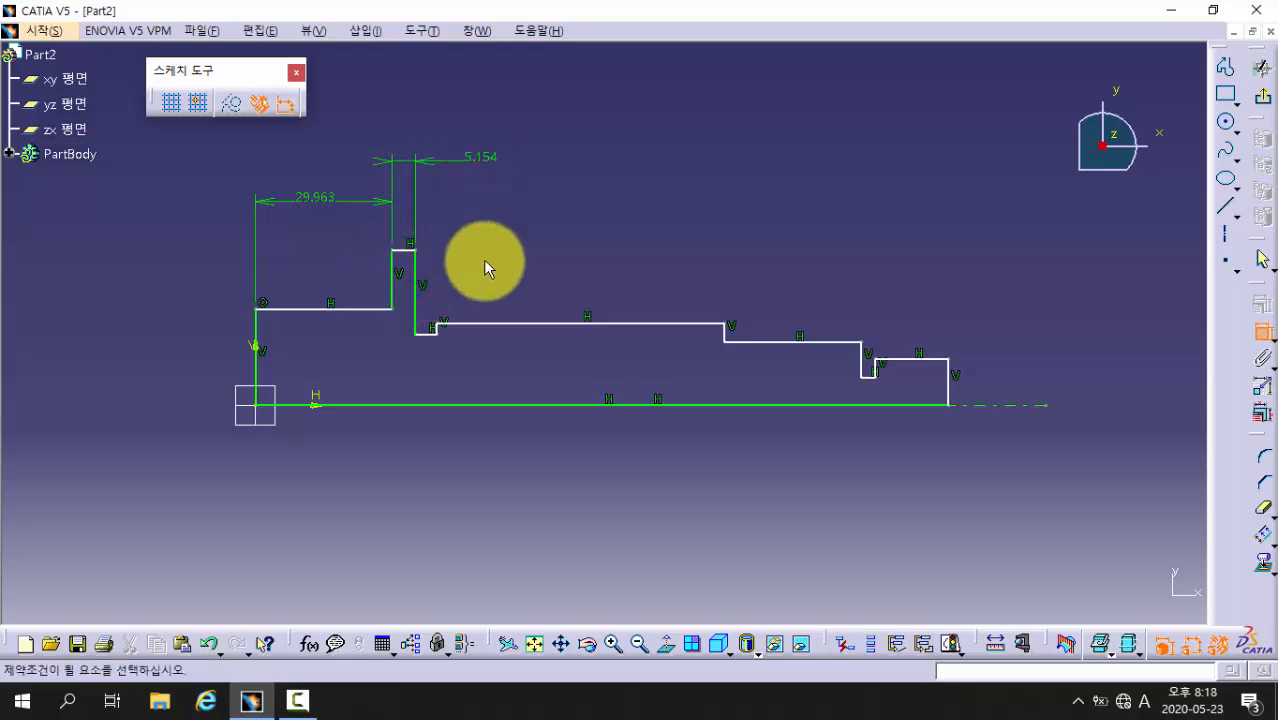
left_click(415, 289)
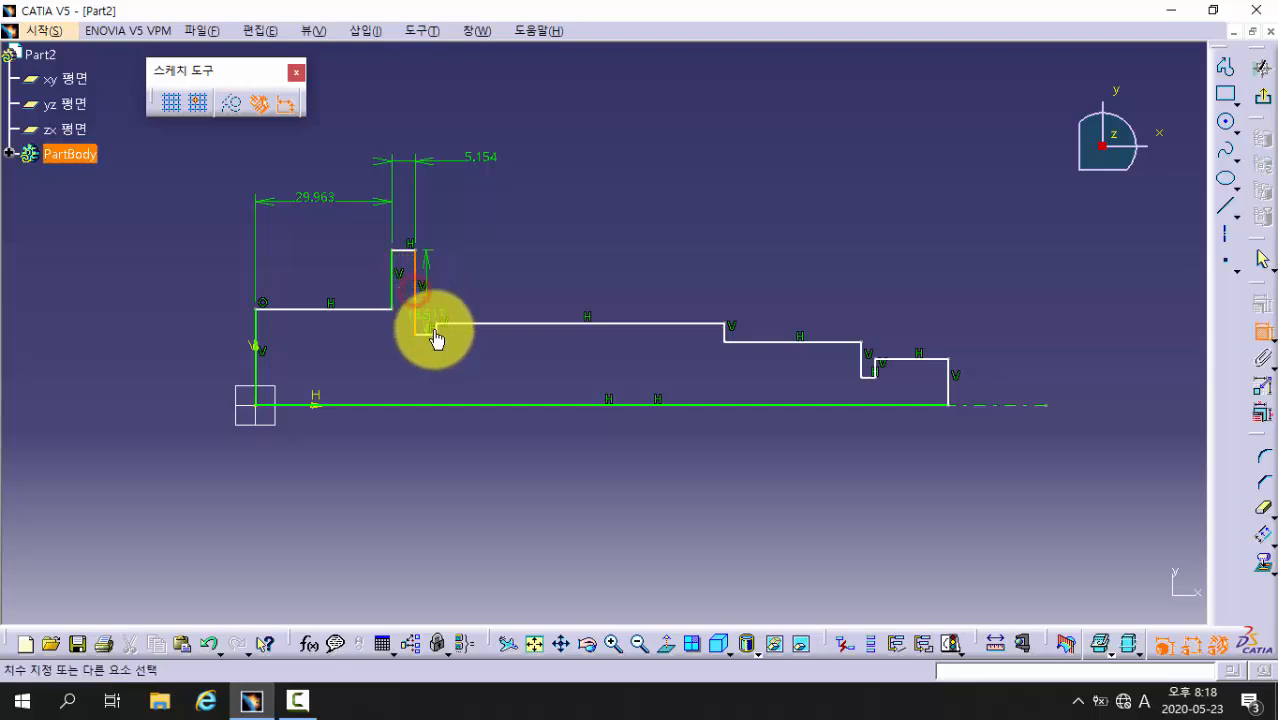
left_click(437, 328)
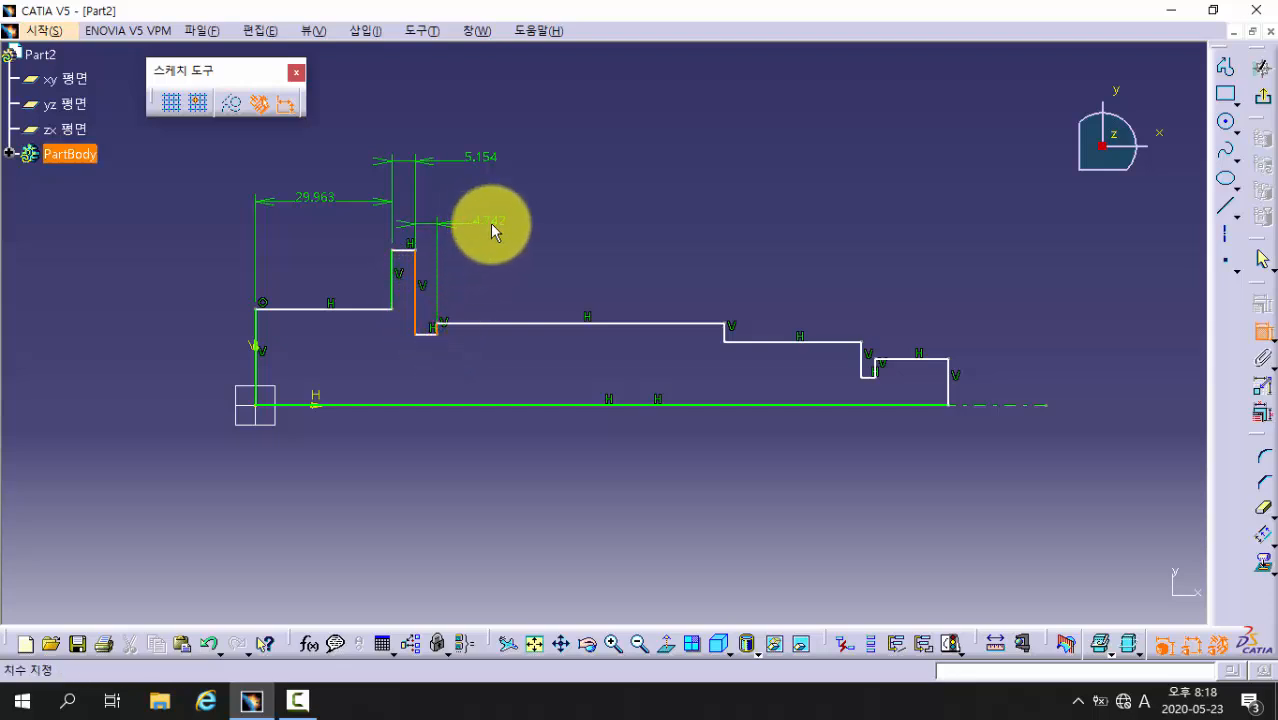
left_click(490, 225)
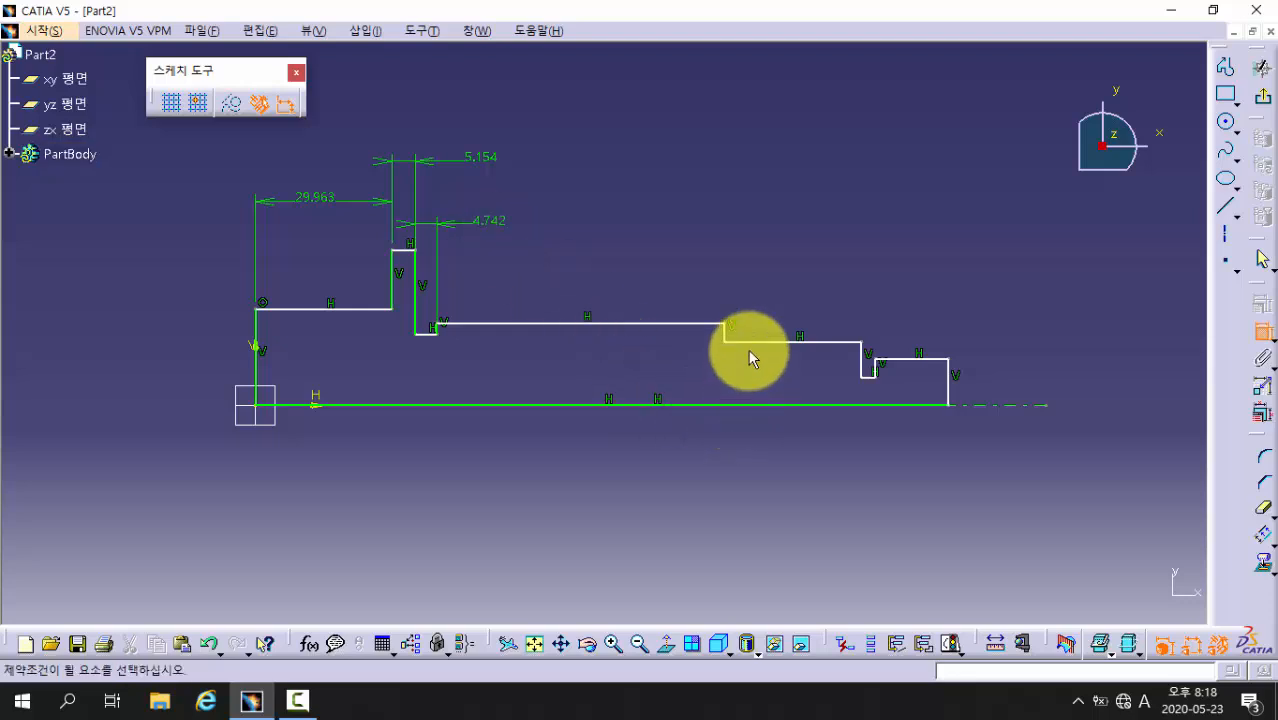
left_click(725, 333)
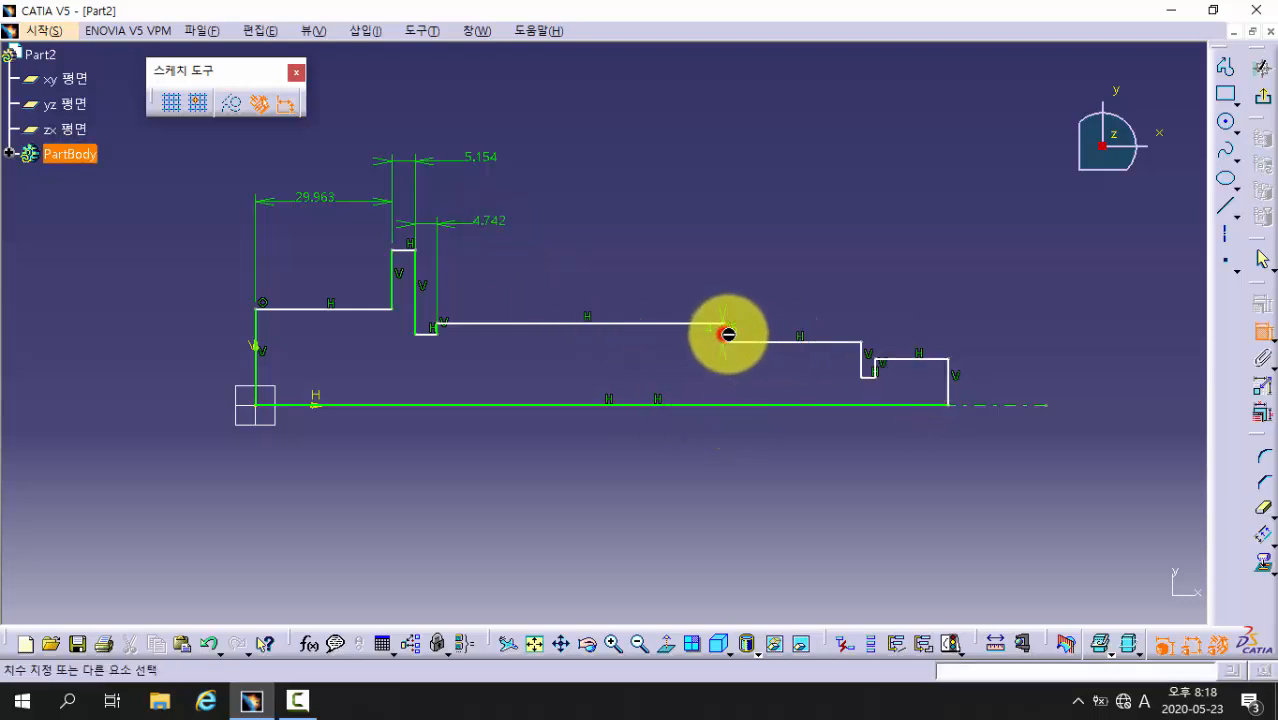
left_click(860, 361)
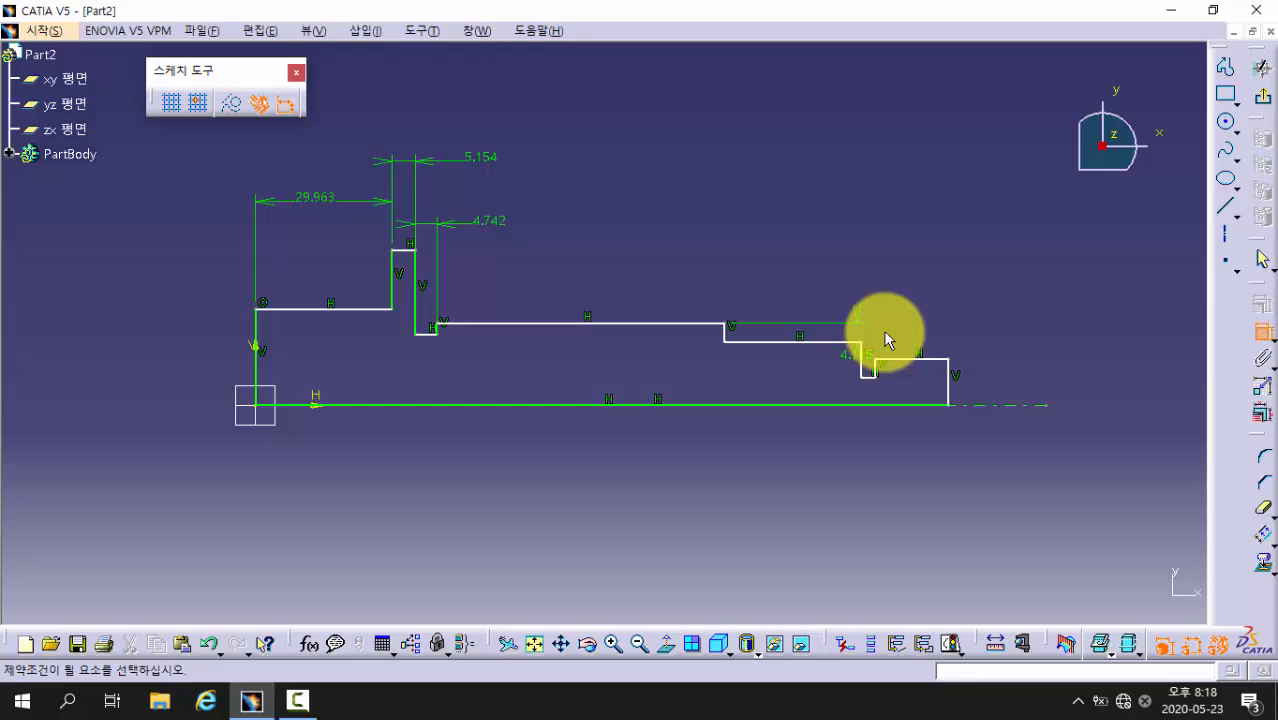
left_click(1262, 260)
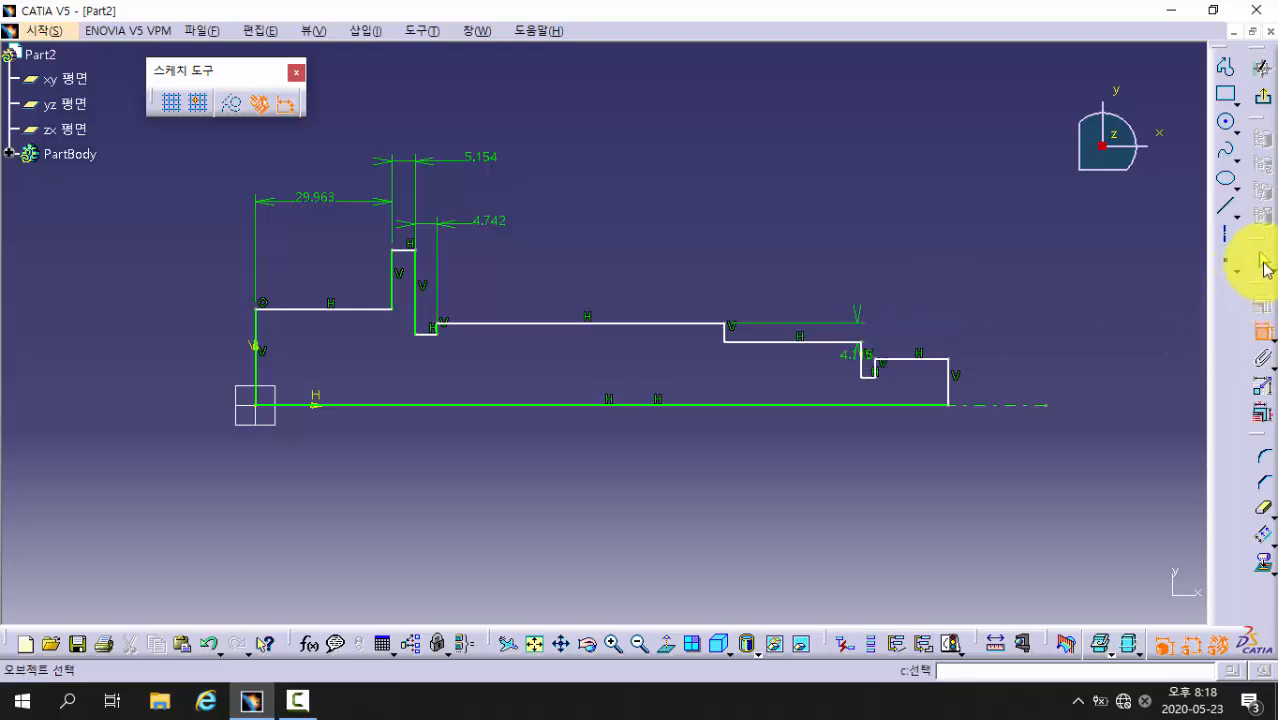
left_click(1262, 262)
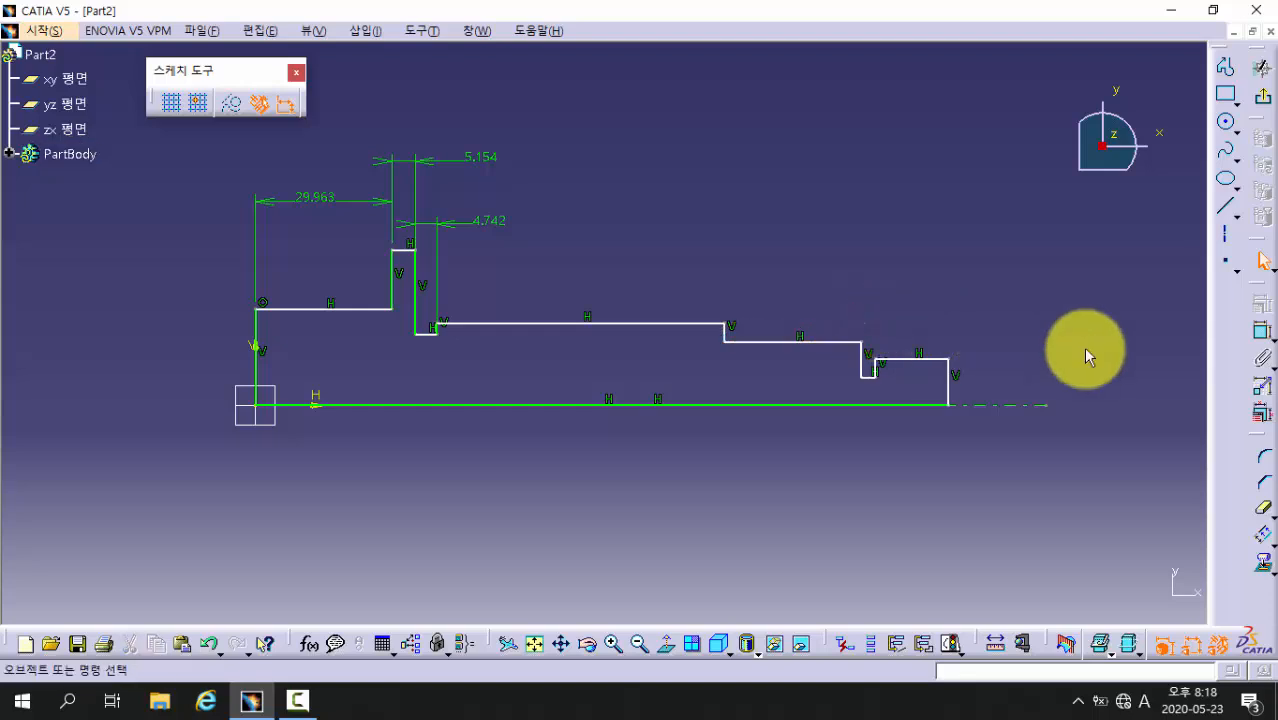
Dimension the length of the step after the long run, and the length from that step's end to the shaft's far end
left_click(1262, 331)
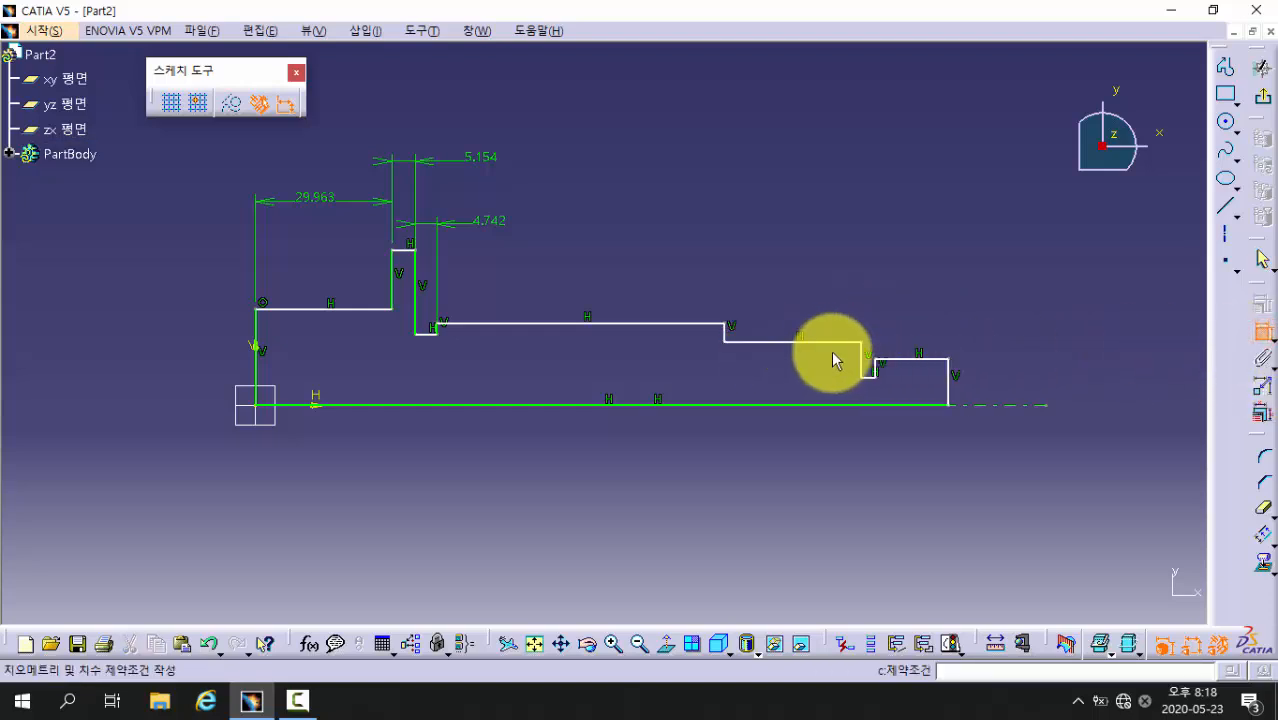
left_click(862, 360)
left_click(725, 335)
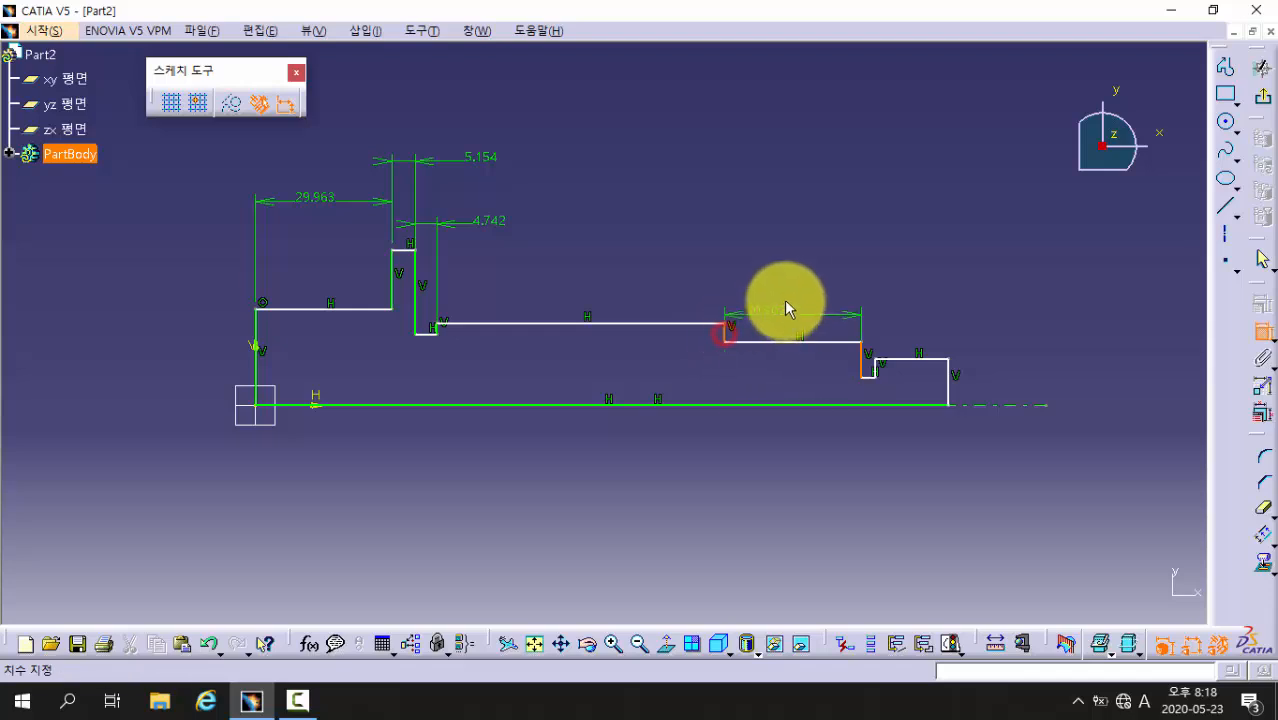
left_click(788, 271)
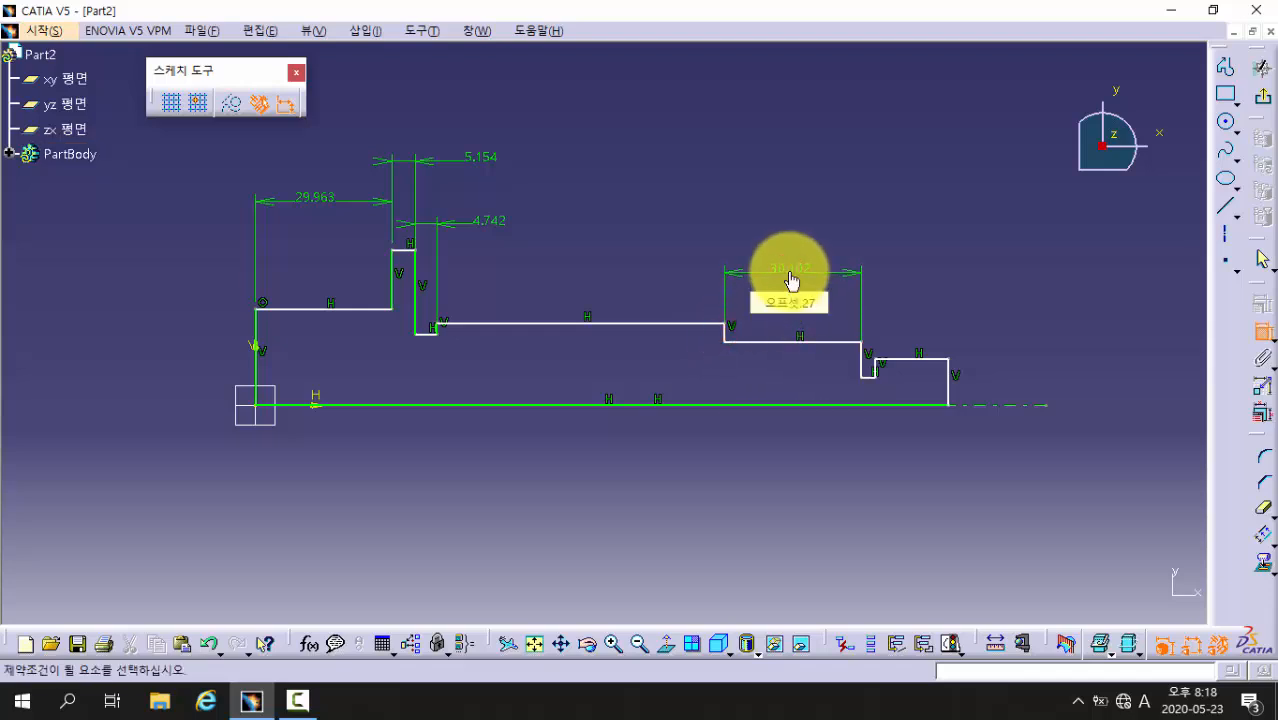
left_click(948, 383)
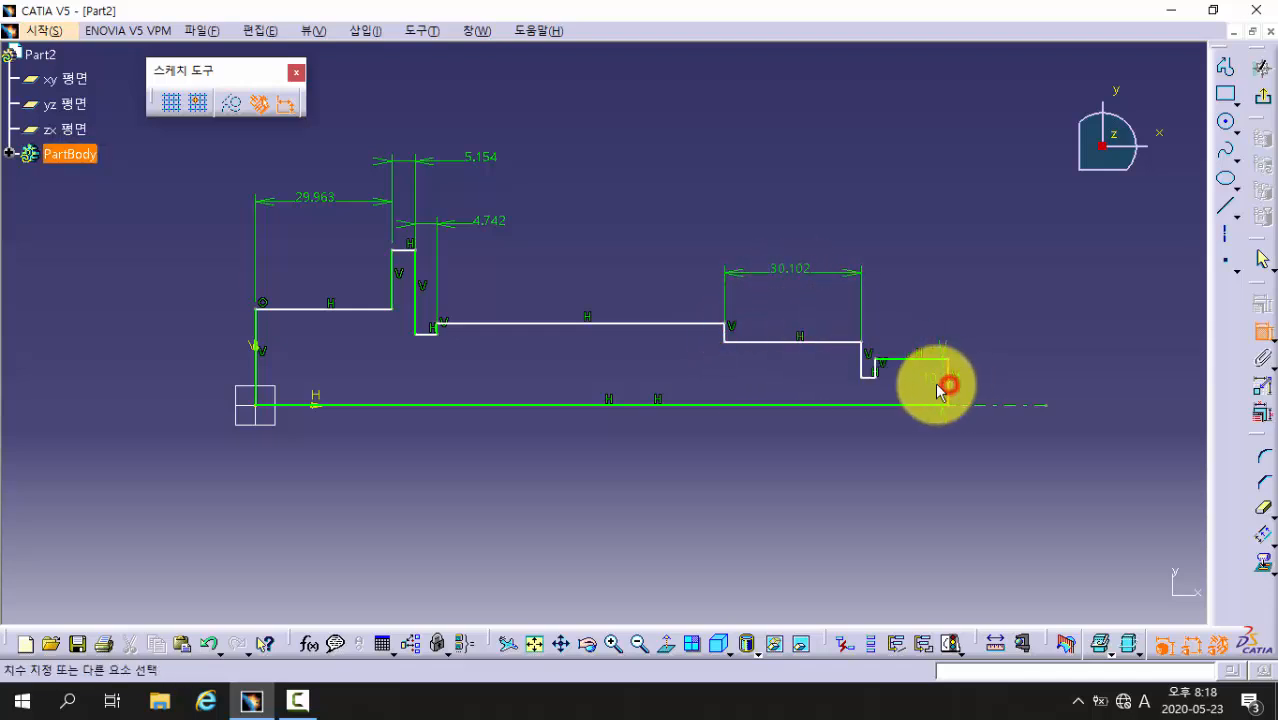
left_click(864, 357)
left_click(904, 249)
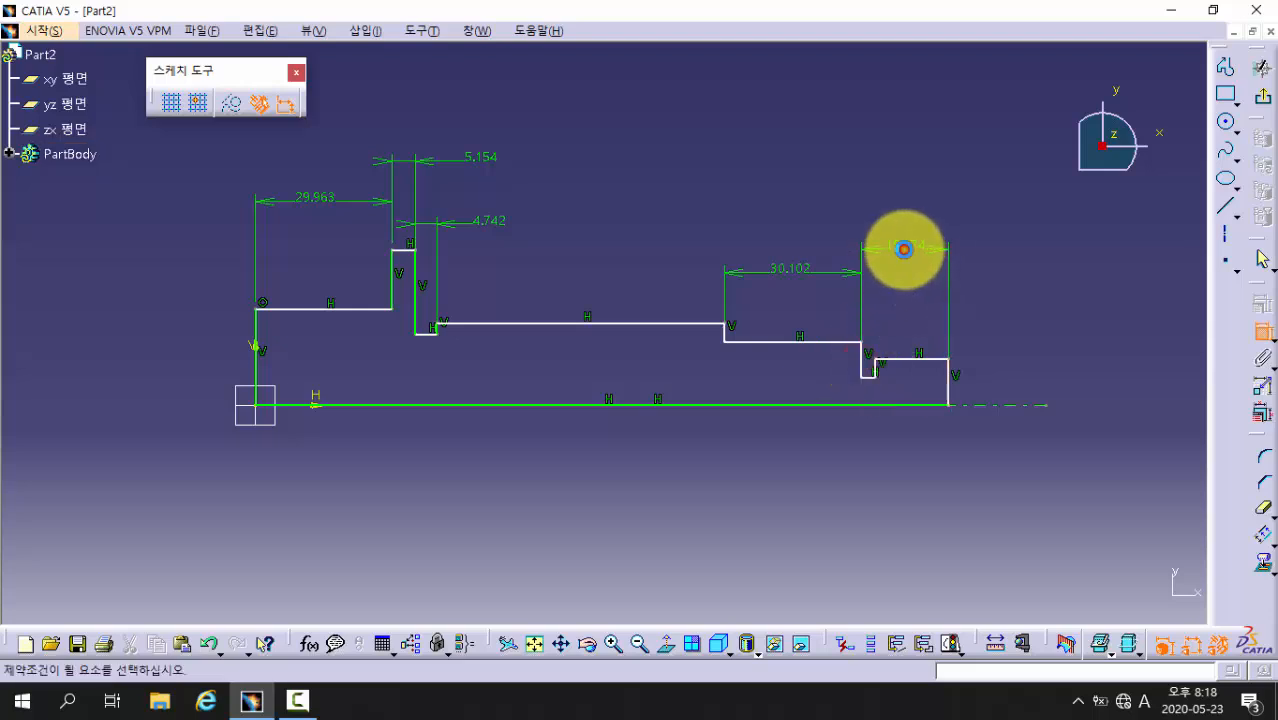
Dimension the width of the narrow groove near the far end and the overall length of the profile
left_click(863, 360)
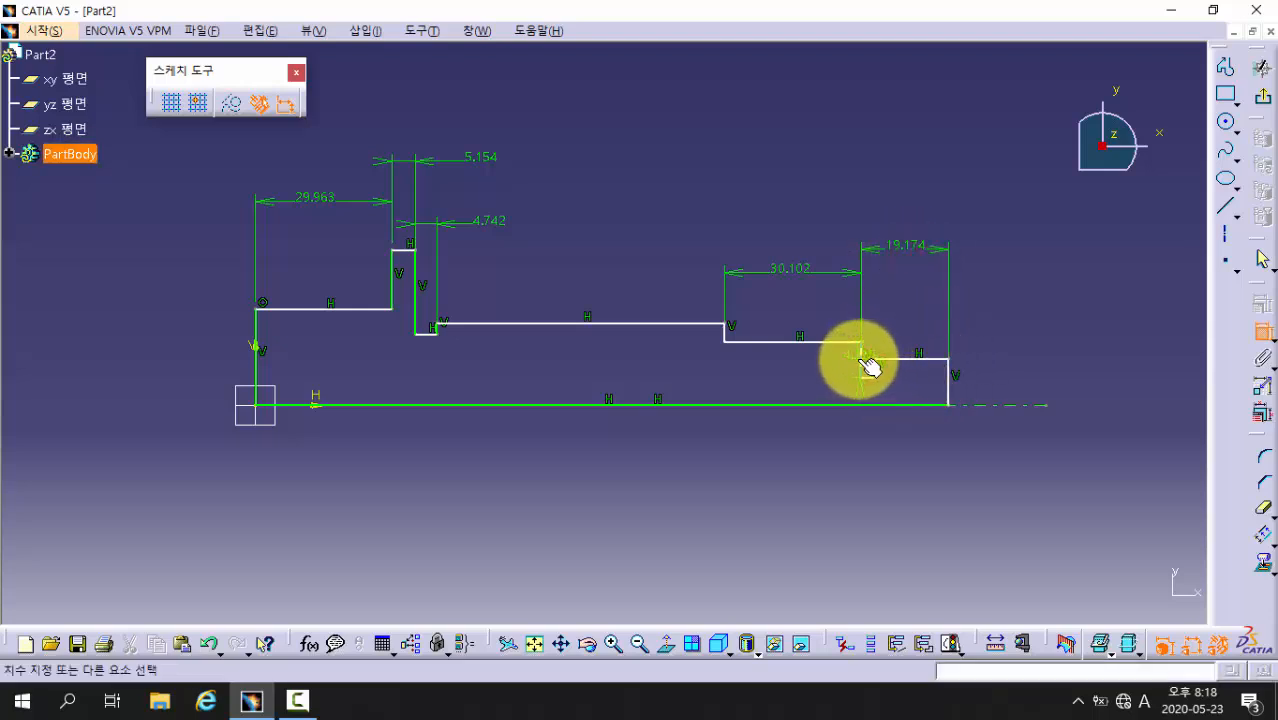
left_click(872, 365)
left_click(907, 307)
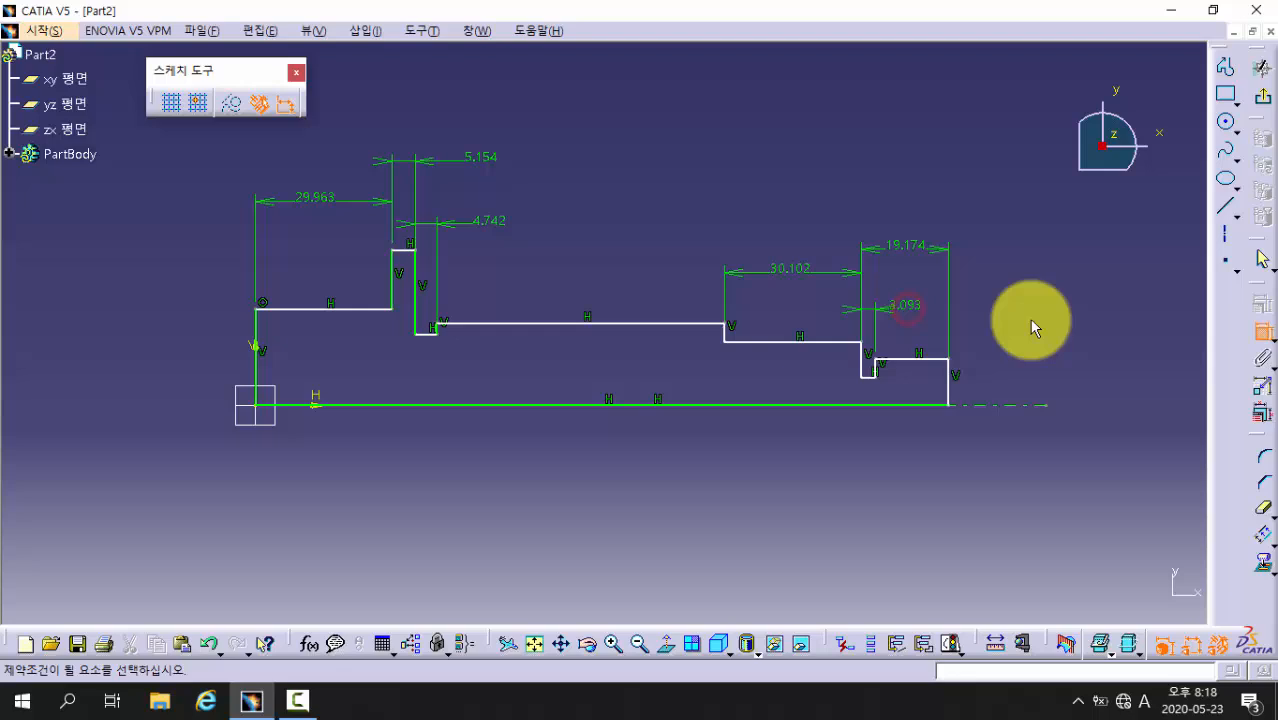
left_click(962, 377)
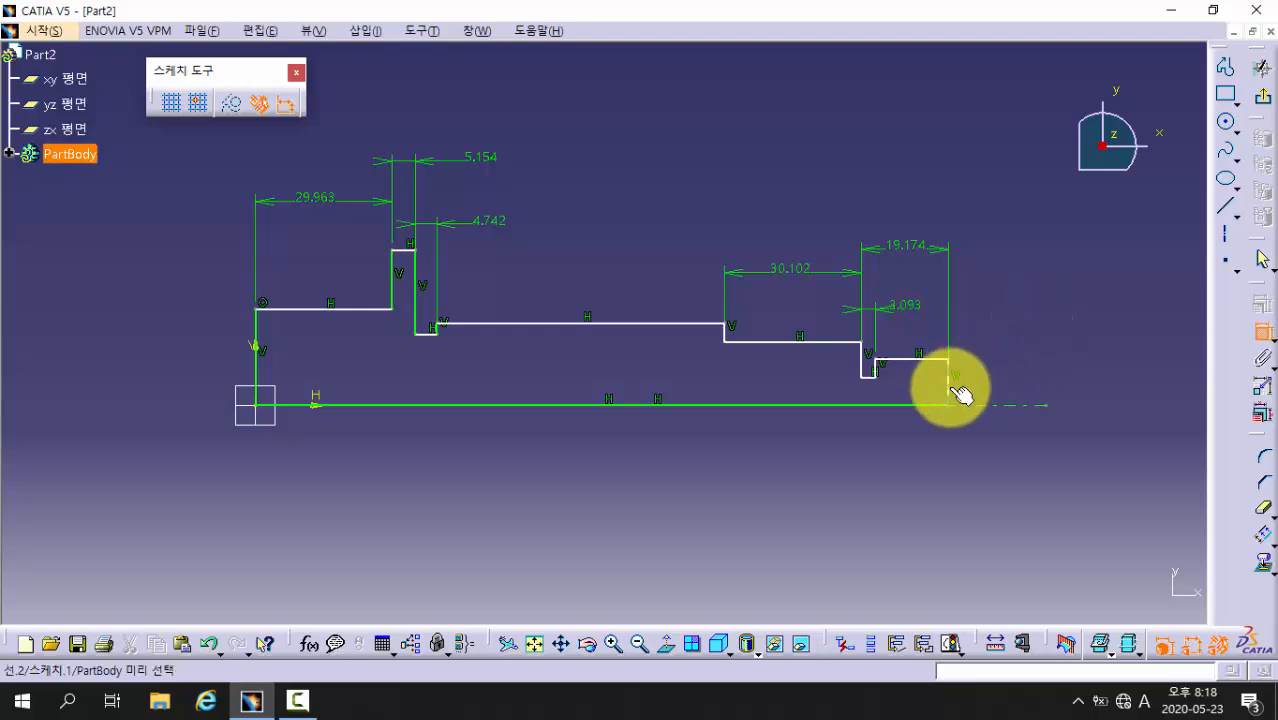
left_click(258, 333)
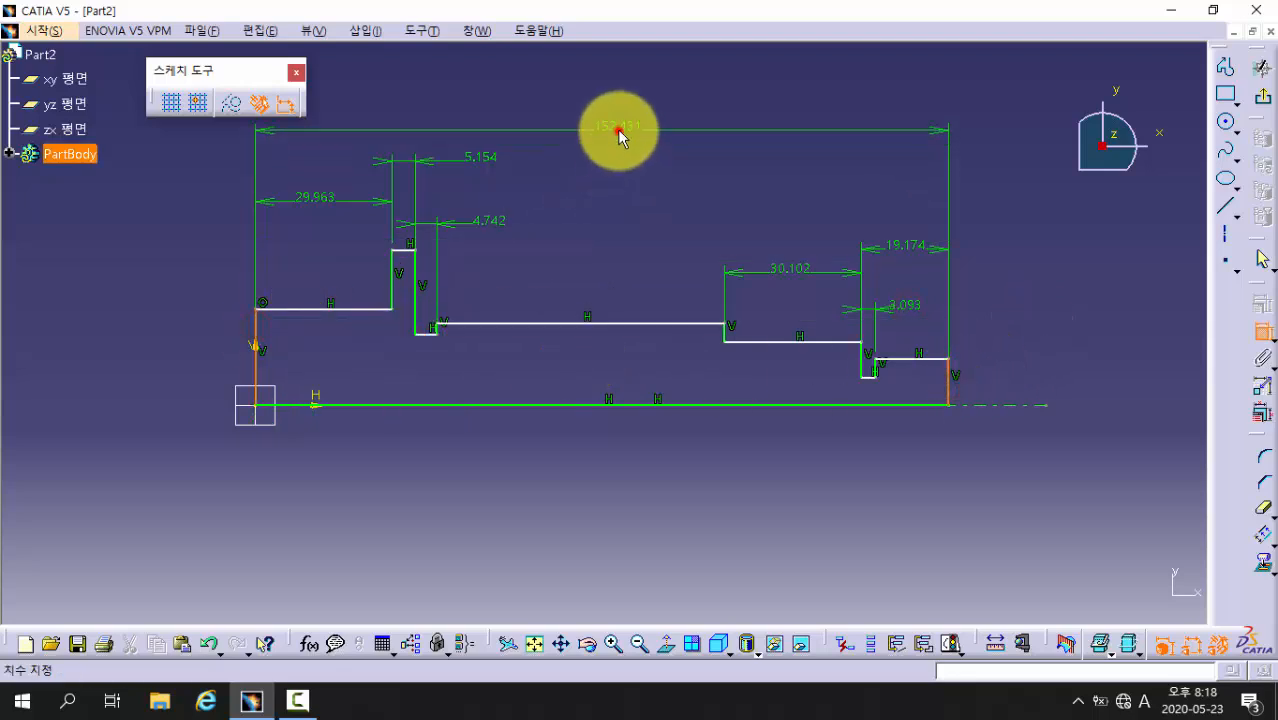
left_click(619, 134)
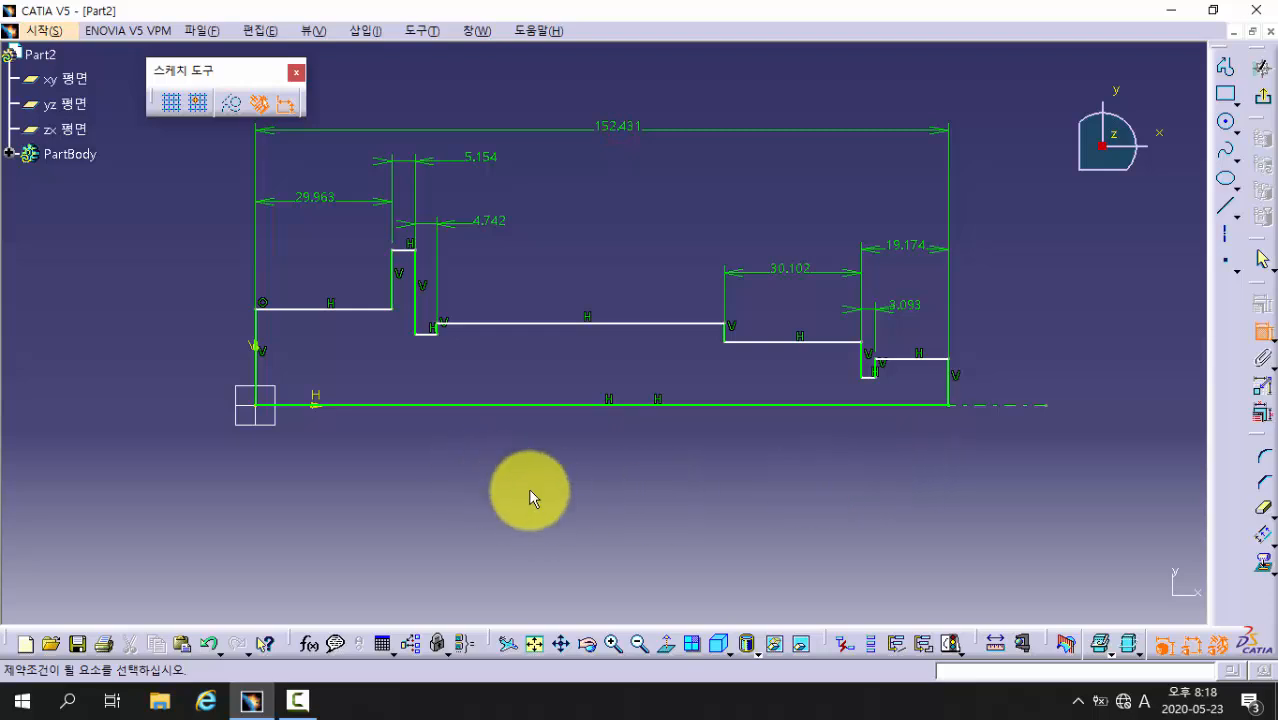
Dimension the heights of the section at the origin and of the tall collar from the baseline
left_click(317, 310)
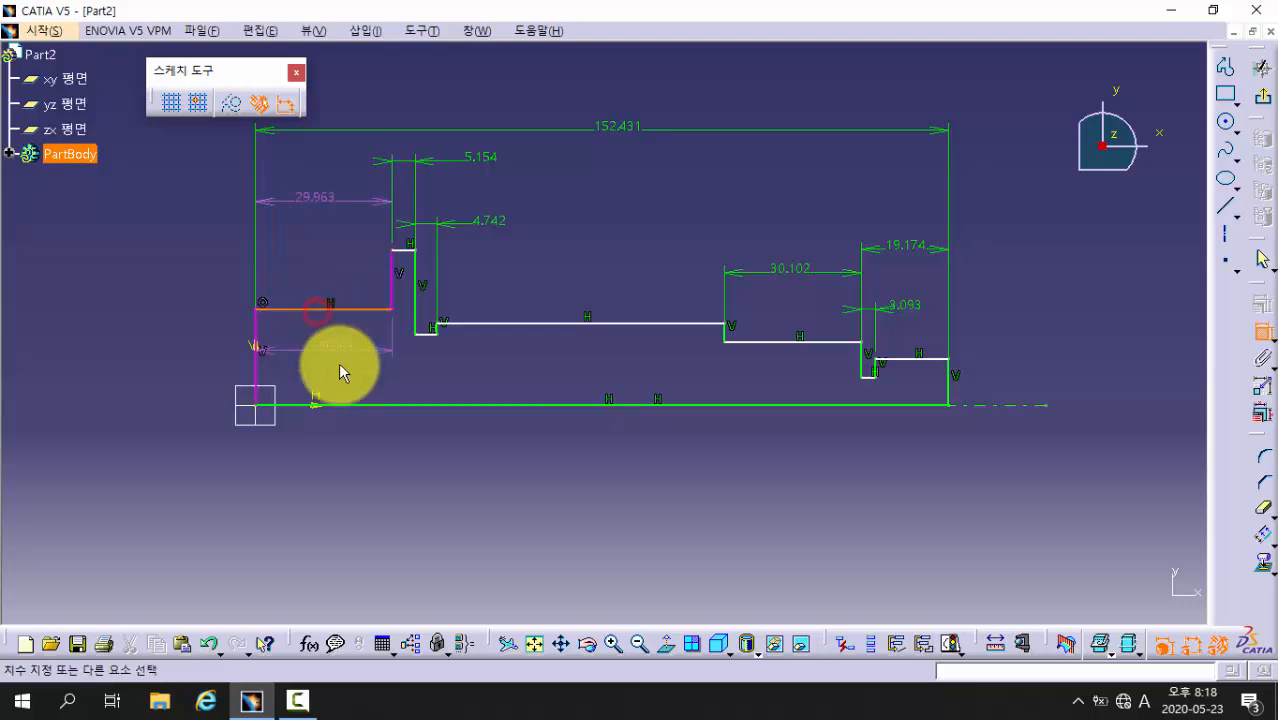
left_click(345, 405)
left_click(213, 360)
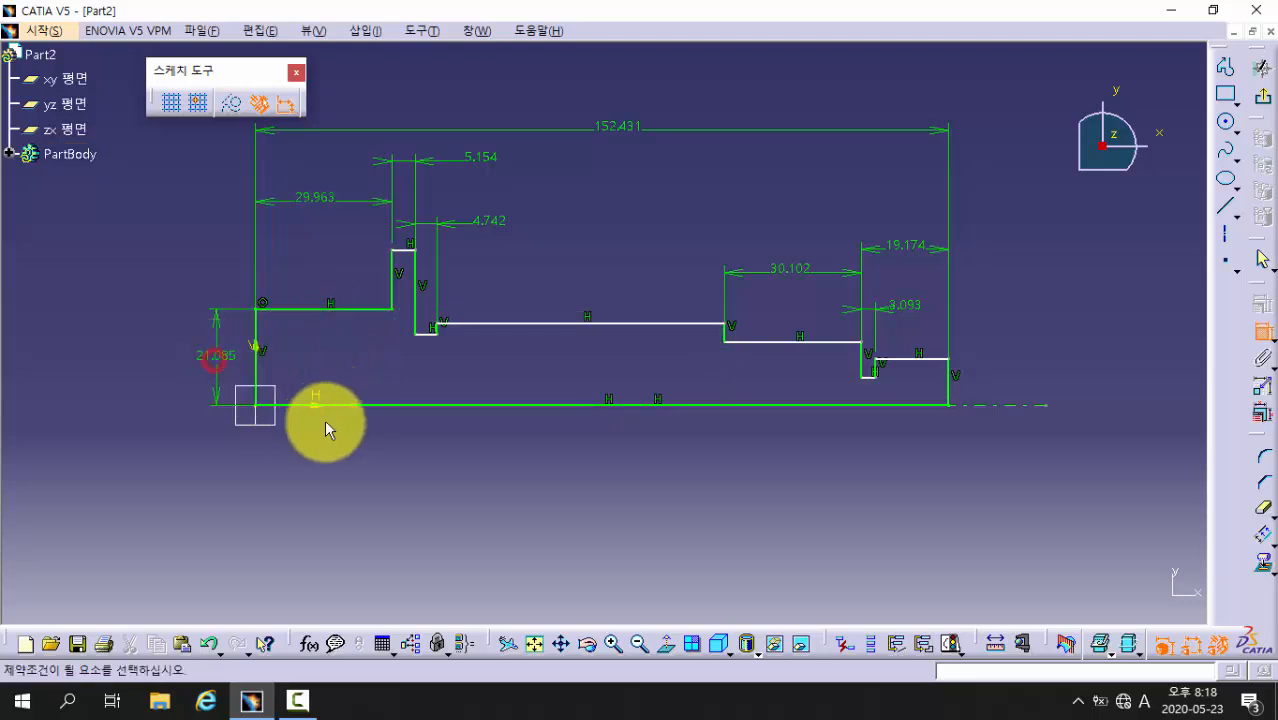
left_click(345, 405)
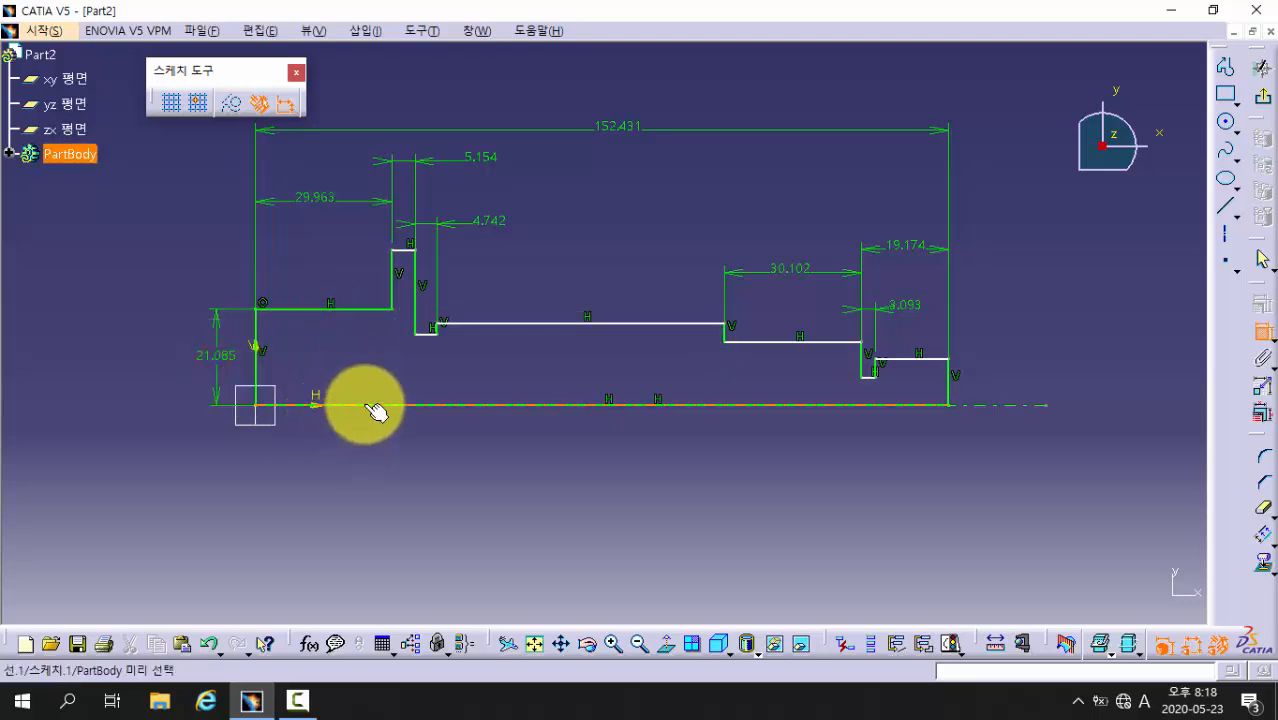
left_click(405, 250)
left_click(165, 306)
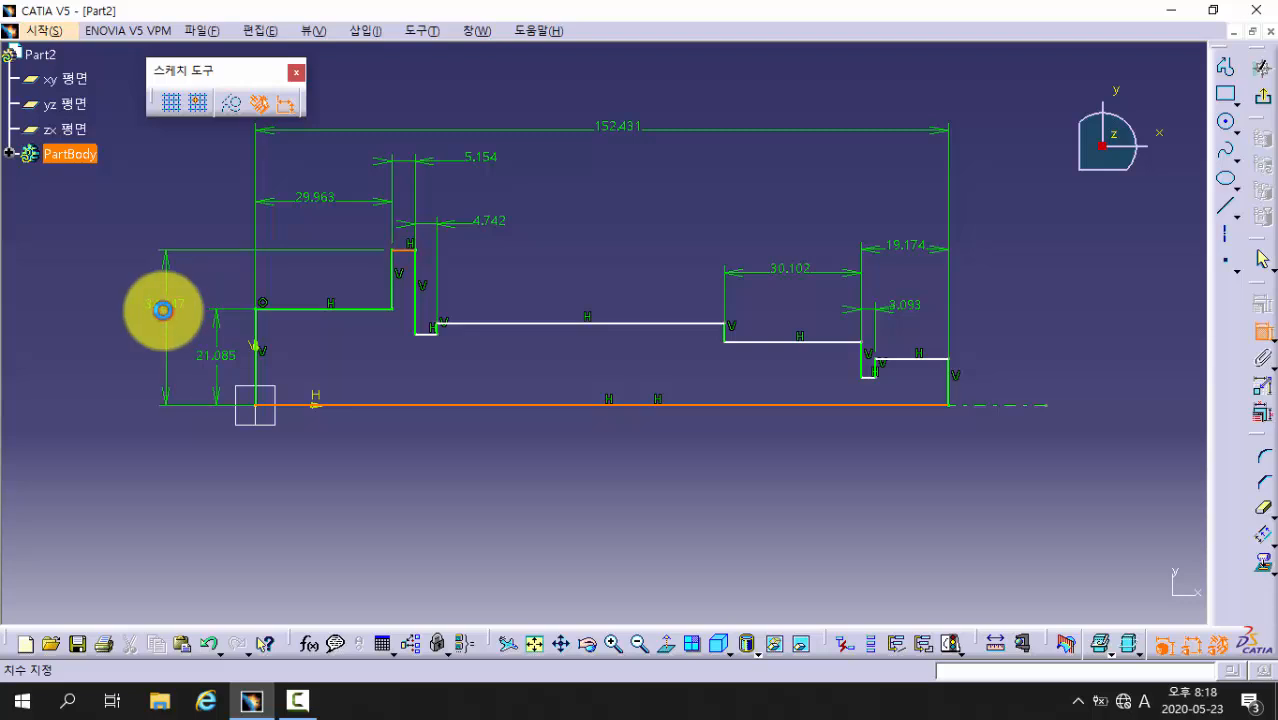
Dimension the heights of the relief beside the collar, the long run and the following step from the baseline
left_click(440, 406)
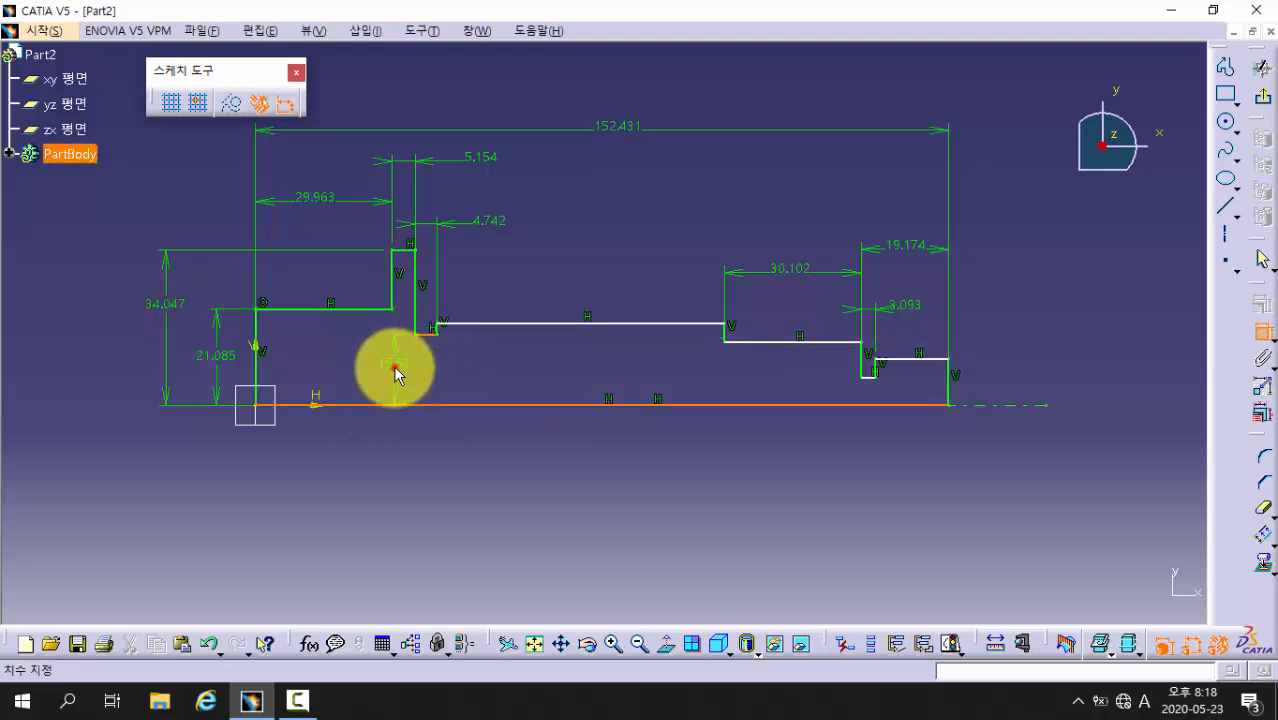
left_click(395, 373)
left_click(549, 404)
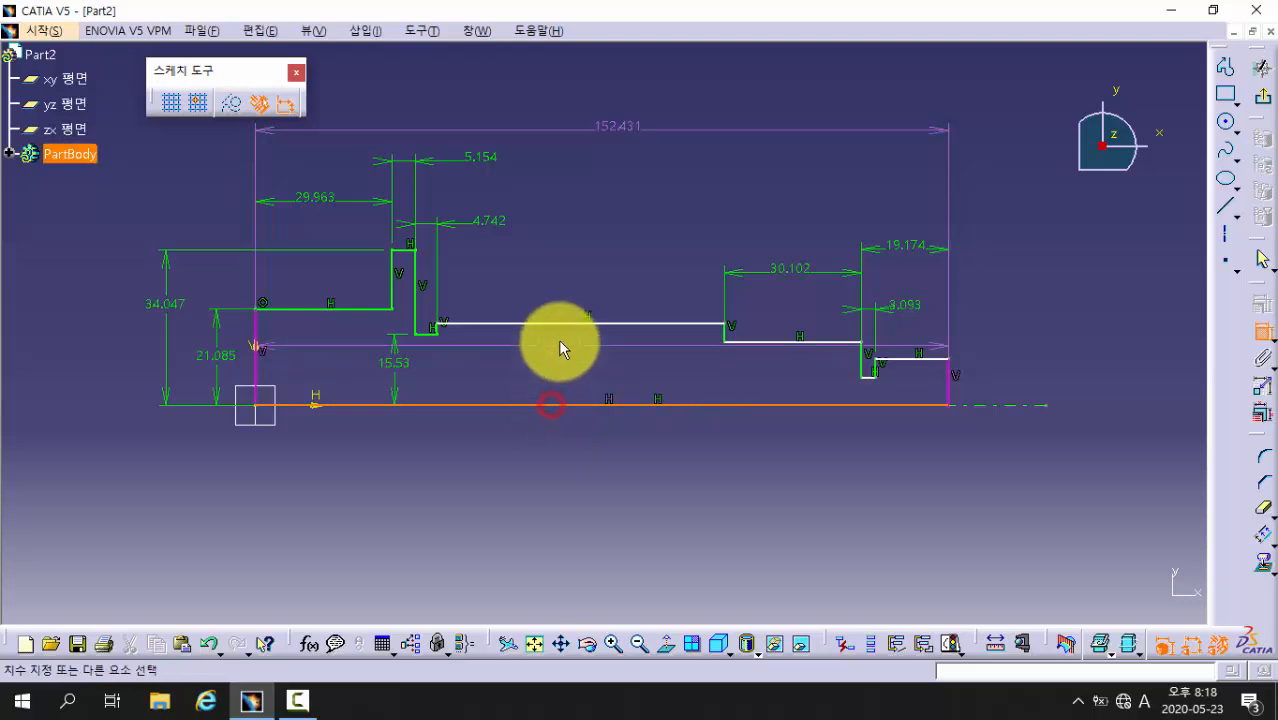
left_click(564, 324)
left_click(561, 364)
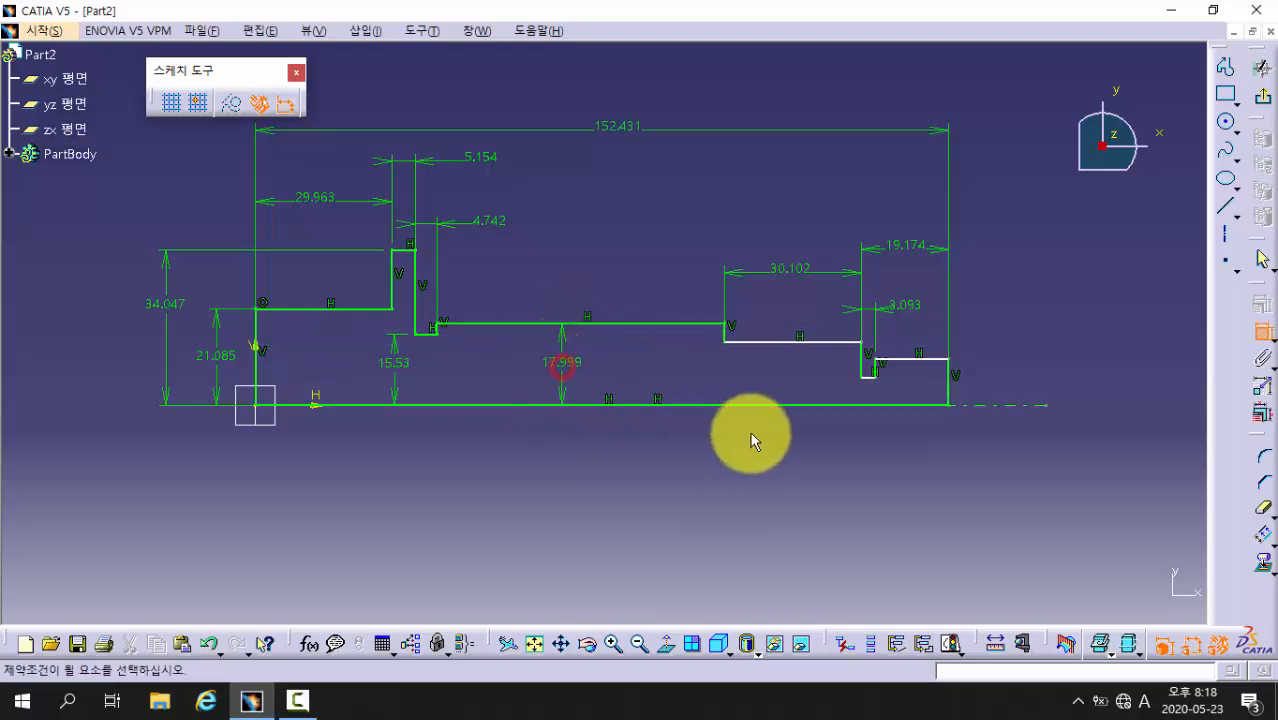
left_click(765, 404)
left_click(781, 342)
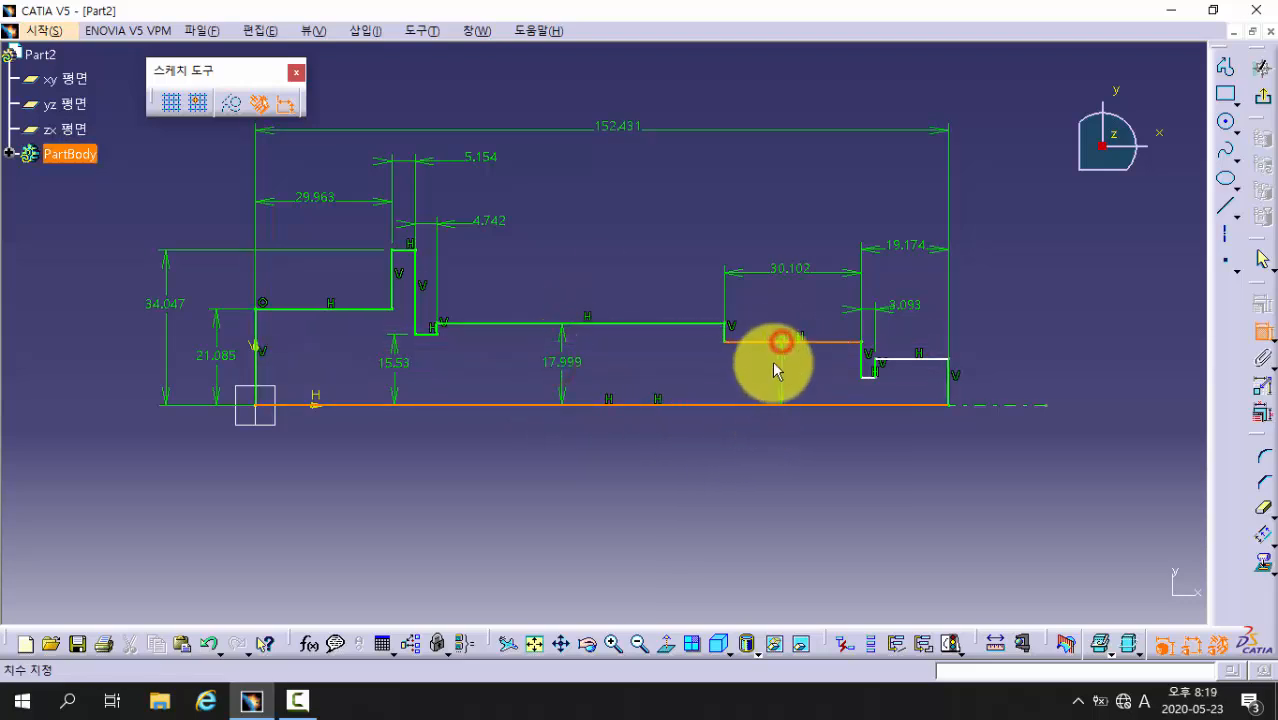
left_click(752, 371)
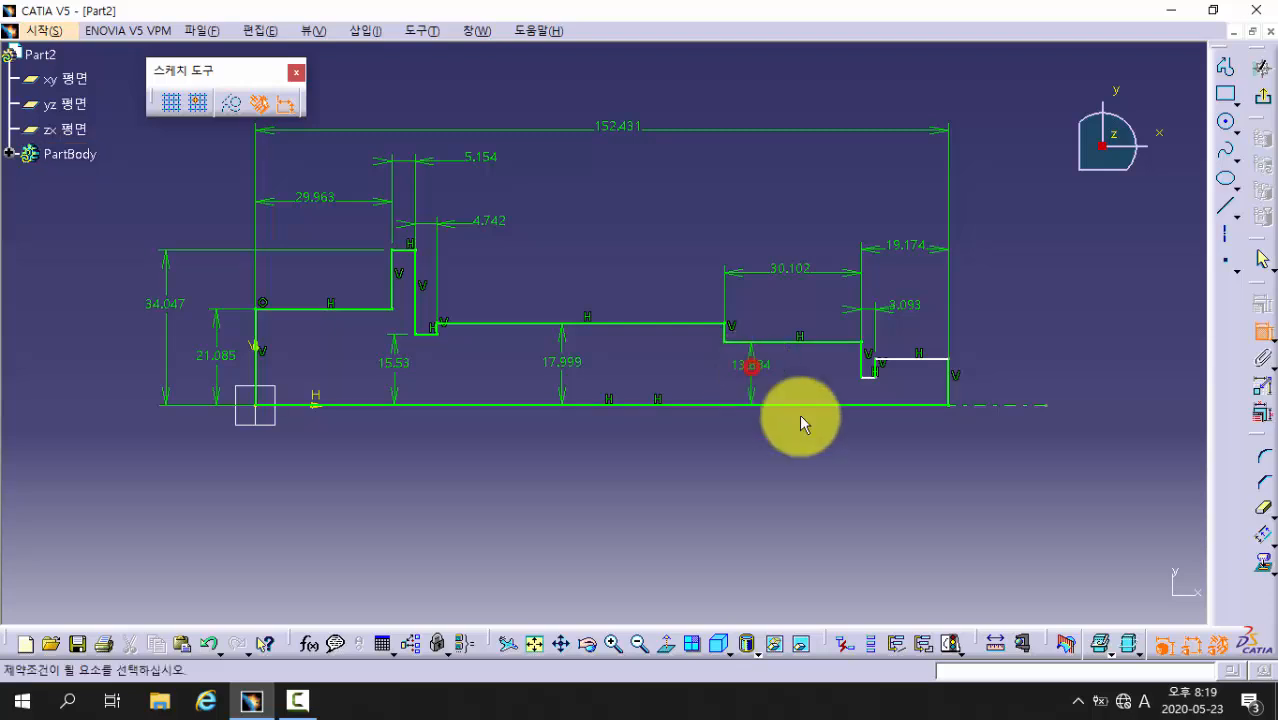
Dimension the heights of the narrow groove near the far end and of the end section from the baseline
left_click(867, 376)
left_click(868, 405)
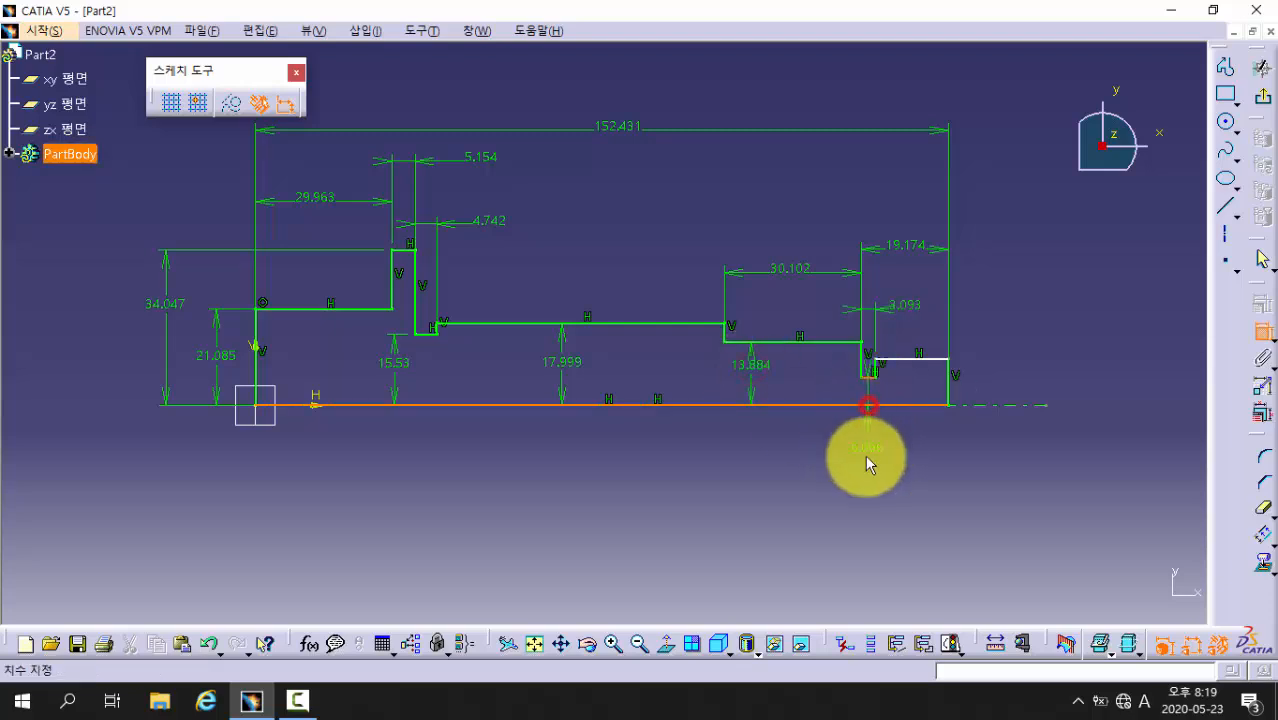
left_click(861, 462)
left_click(918, 359)
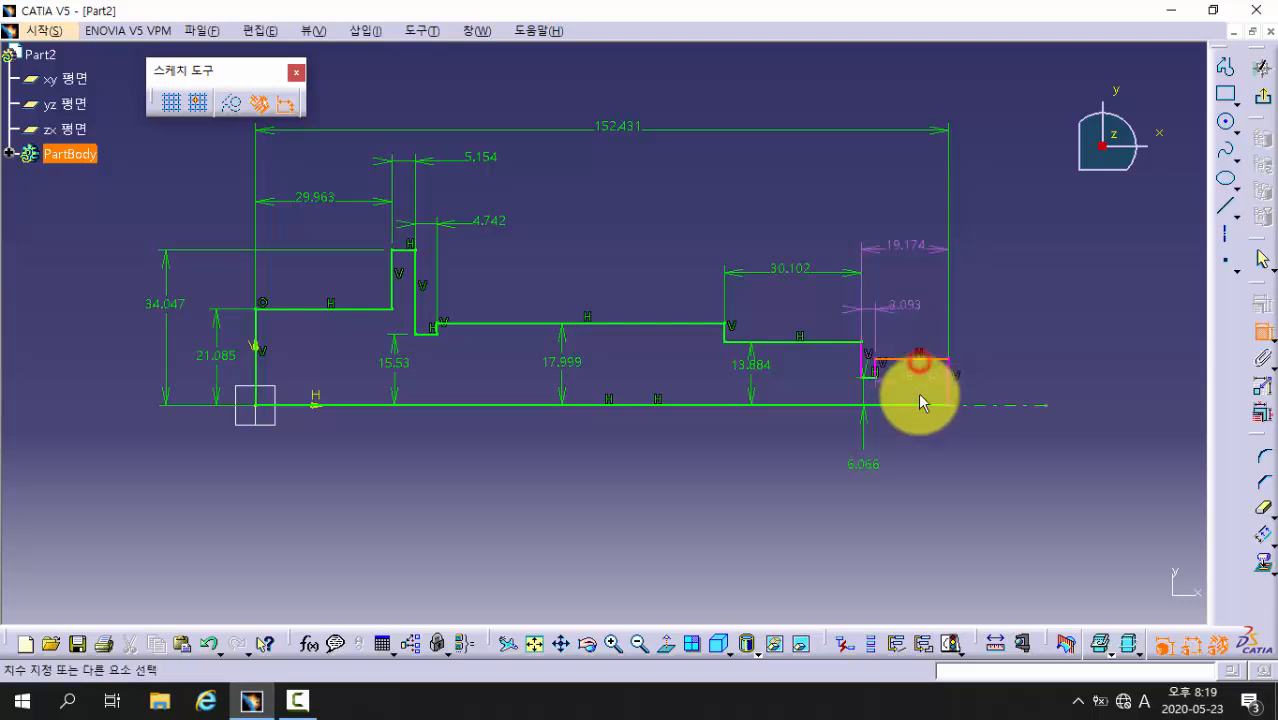
left_click(920, 405)
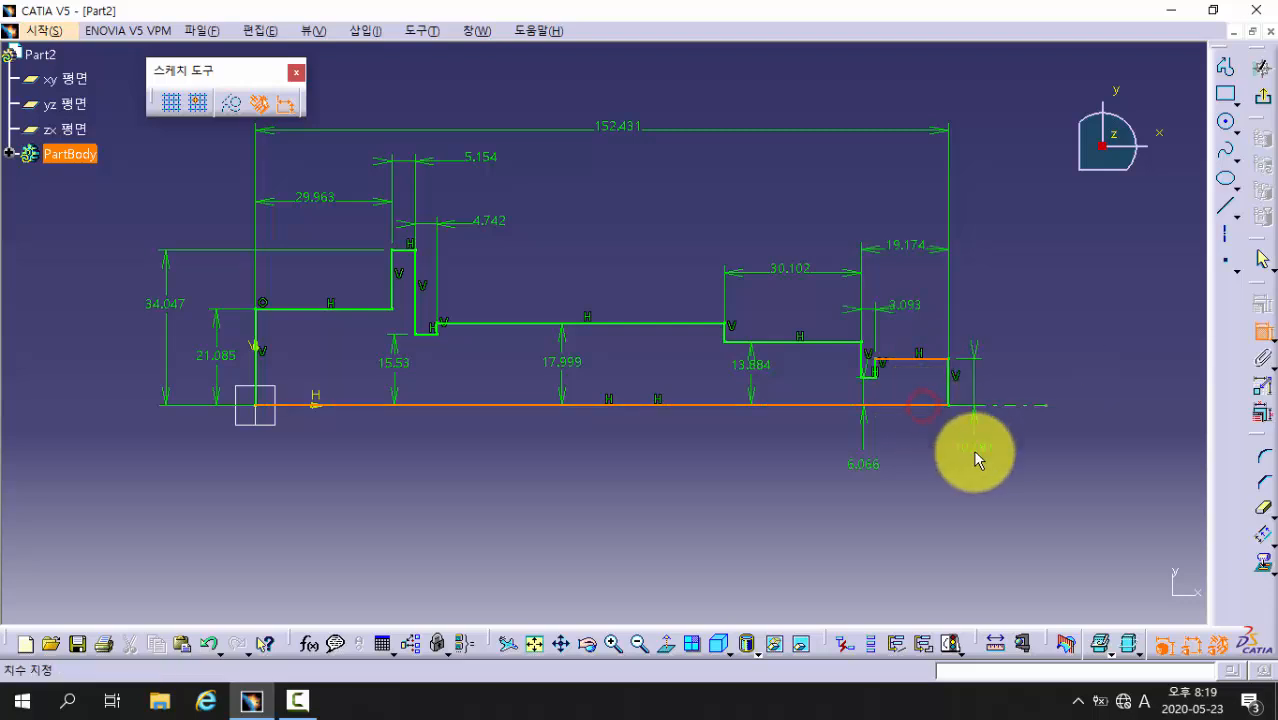
left_click(985, 451)
Edit all the sketch's dimensions together, setting the end section's height to 5 mm and the narrow groove's height to 3.5 mm
middle_click_drag(721, 457, 590, 505)
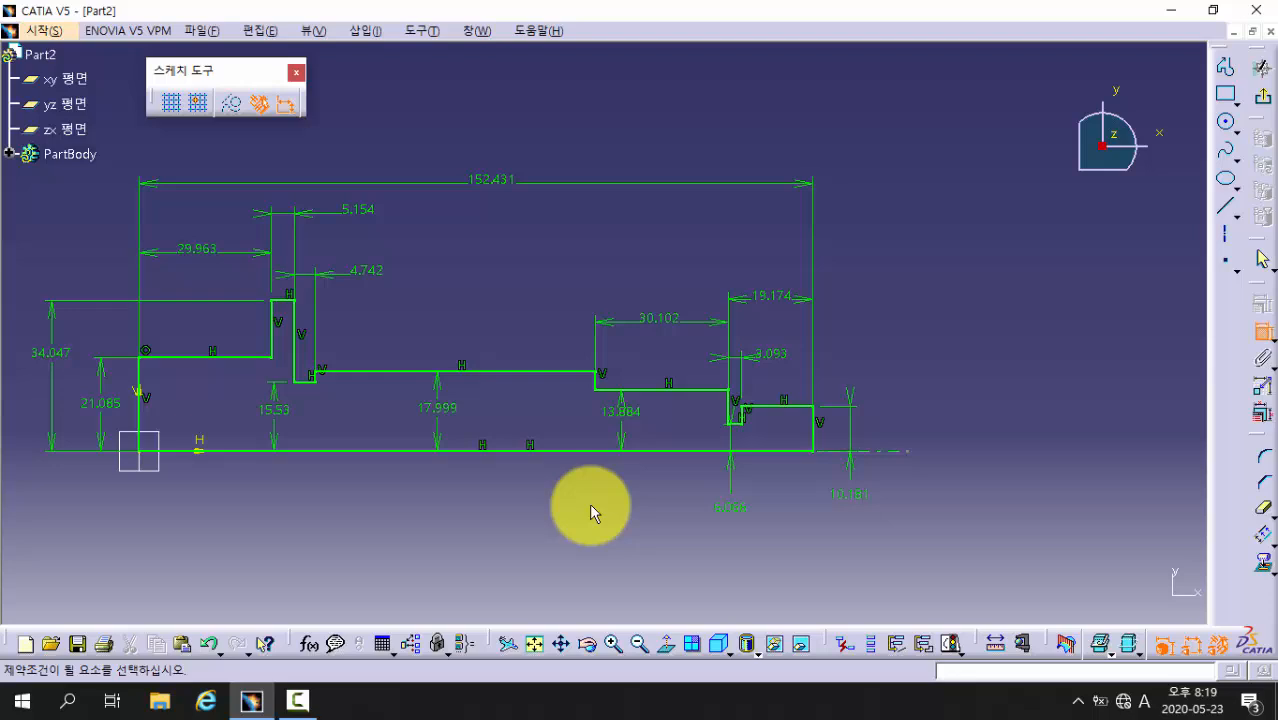
left_click(1264, 417)
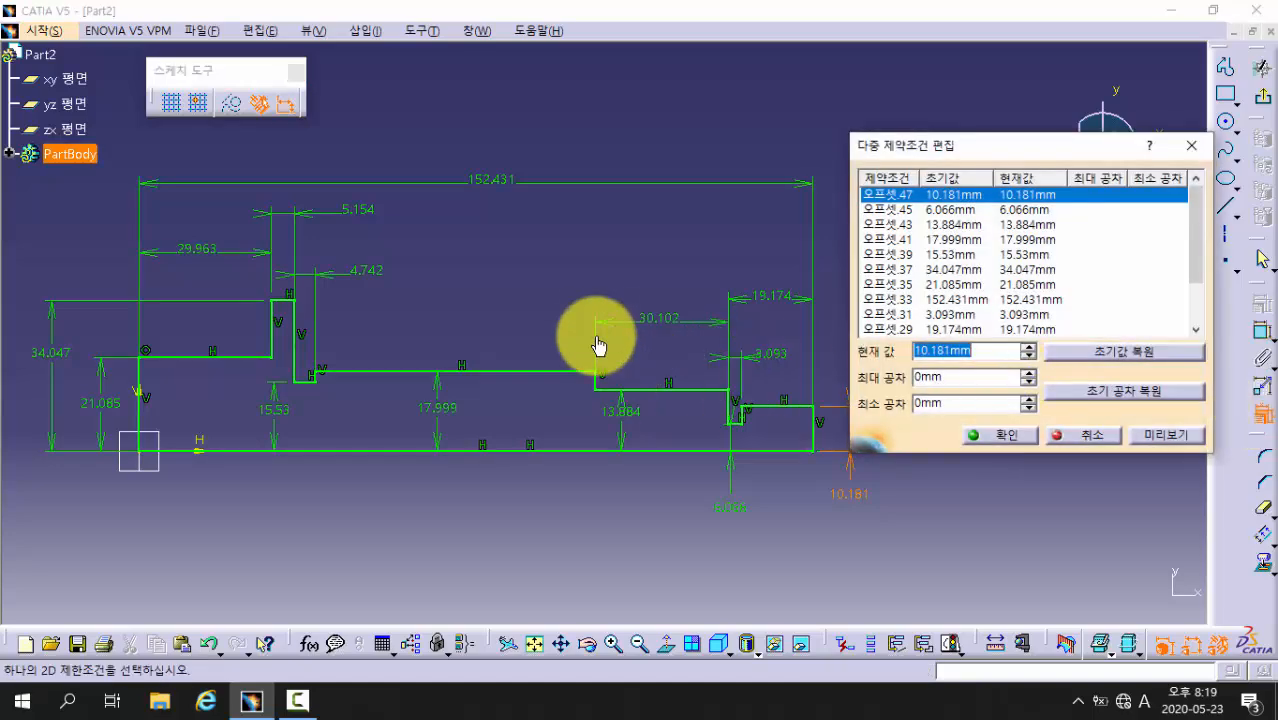
middle_click_drag(596, 324, 550, 321)
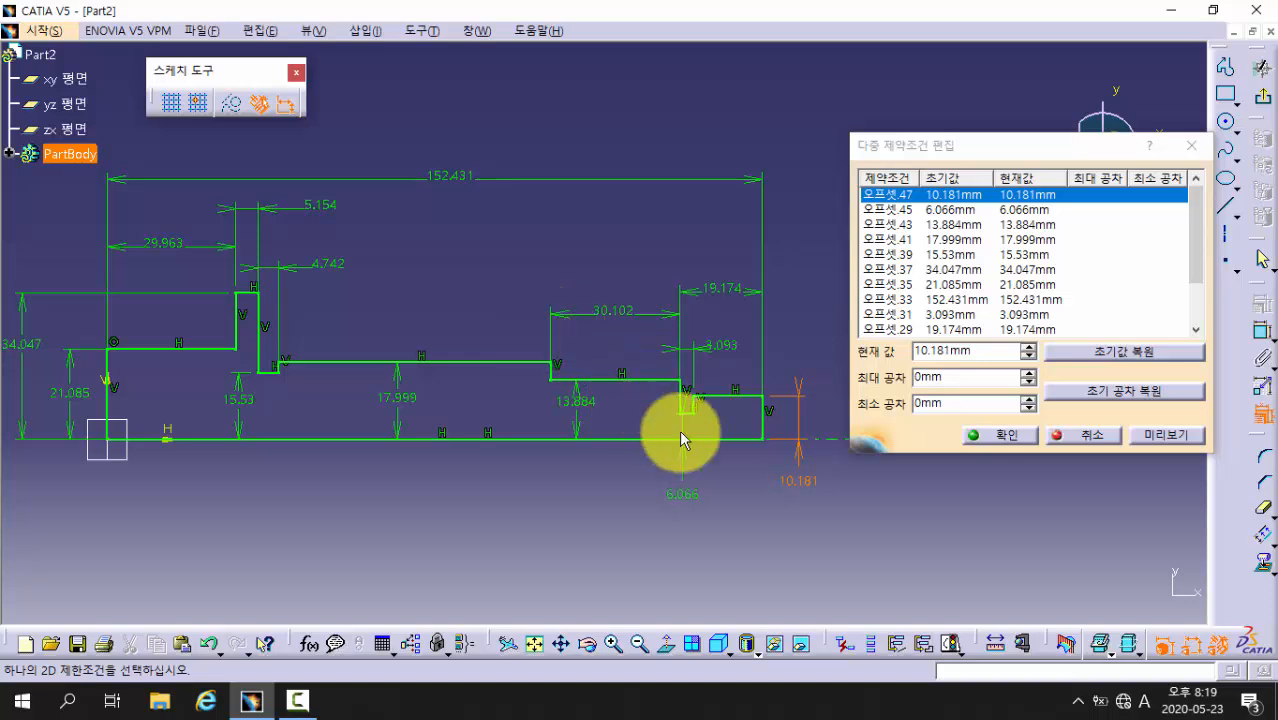
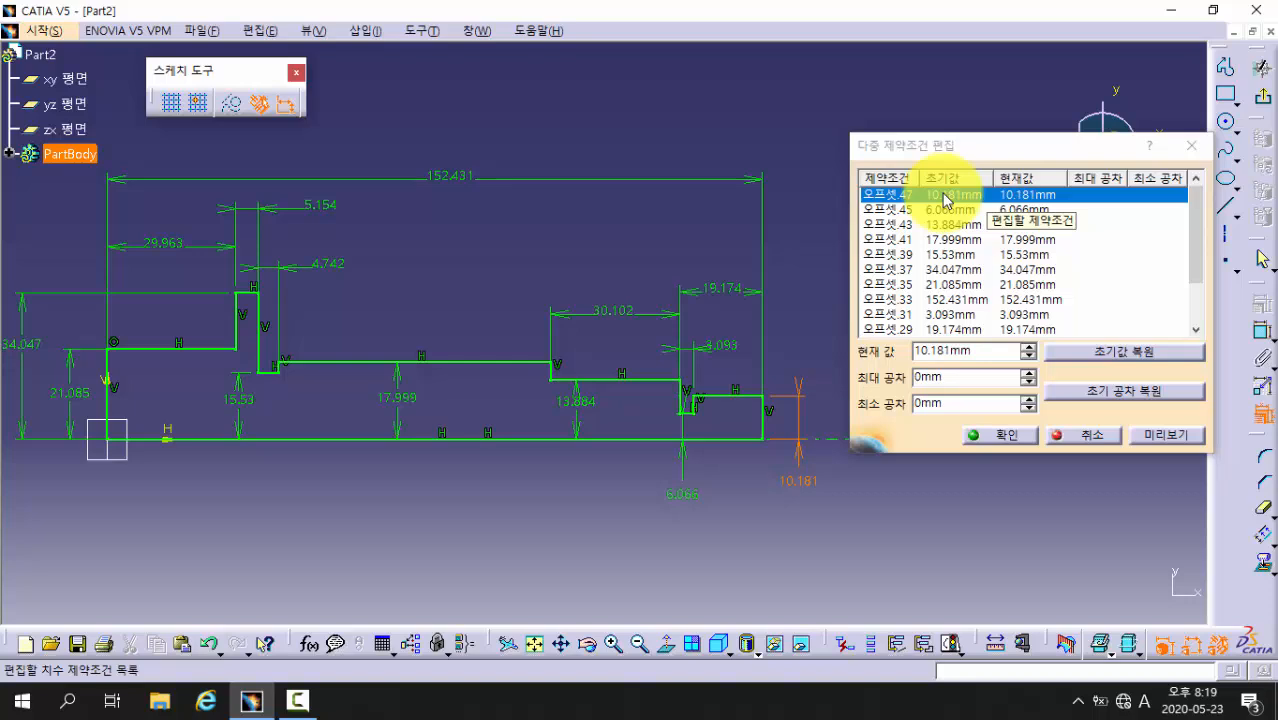
double_click(966, 351)
type("5")
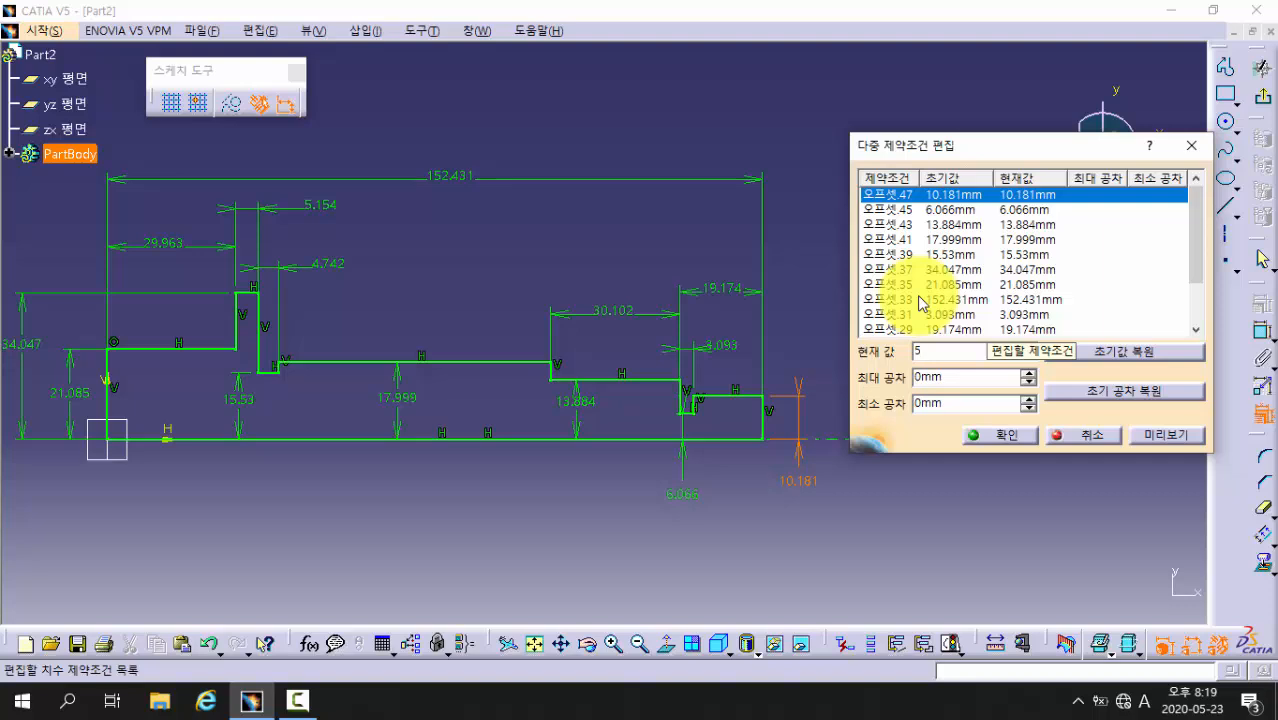
left_click(948, 212)
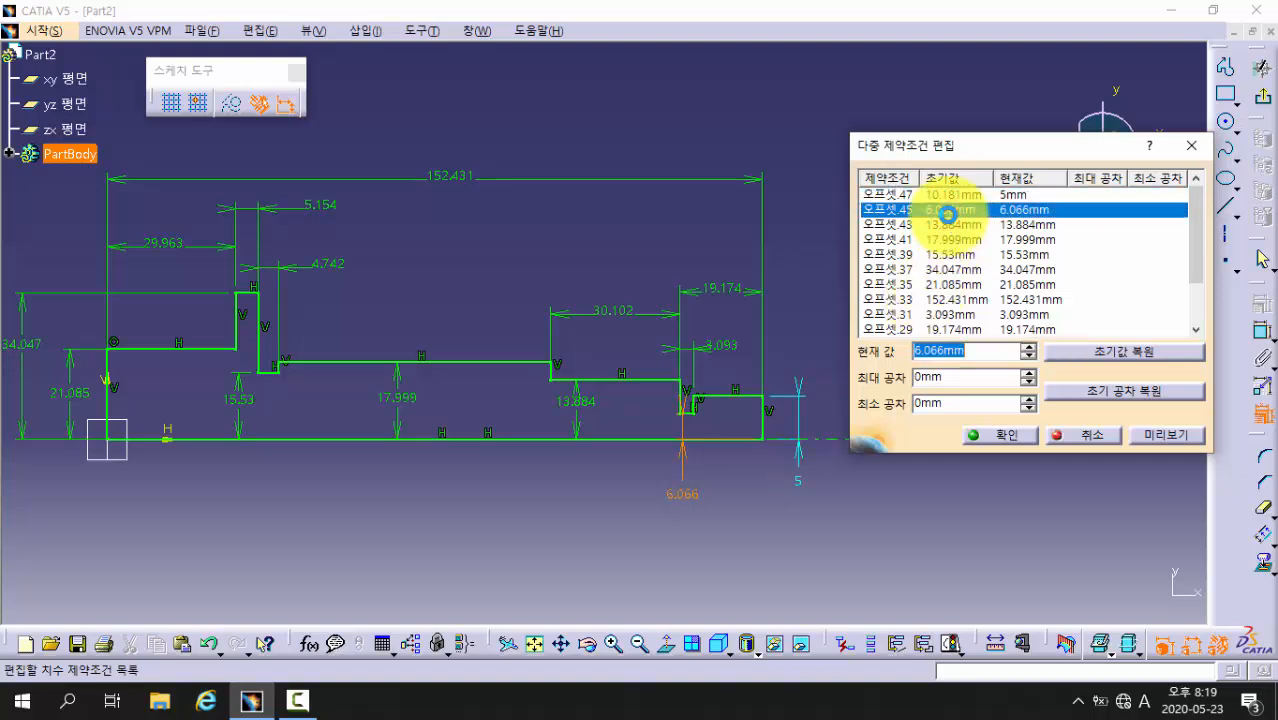
type("3")
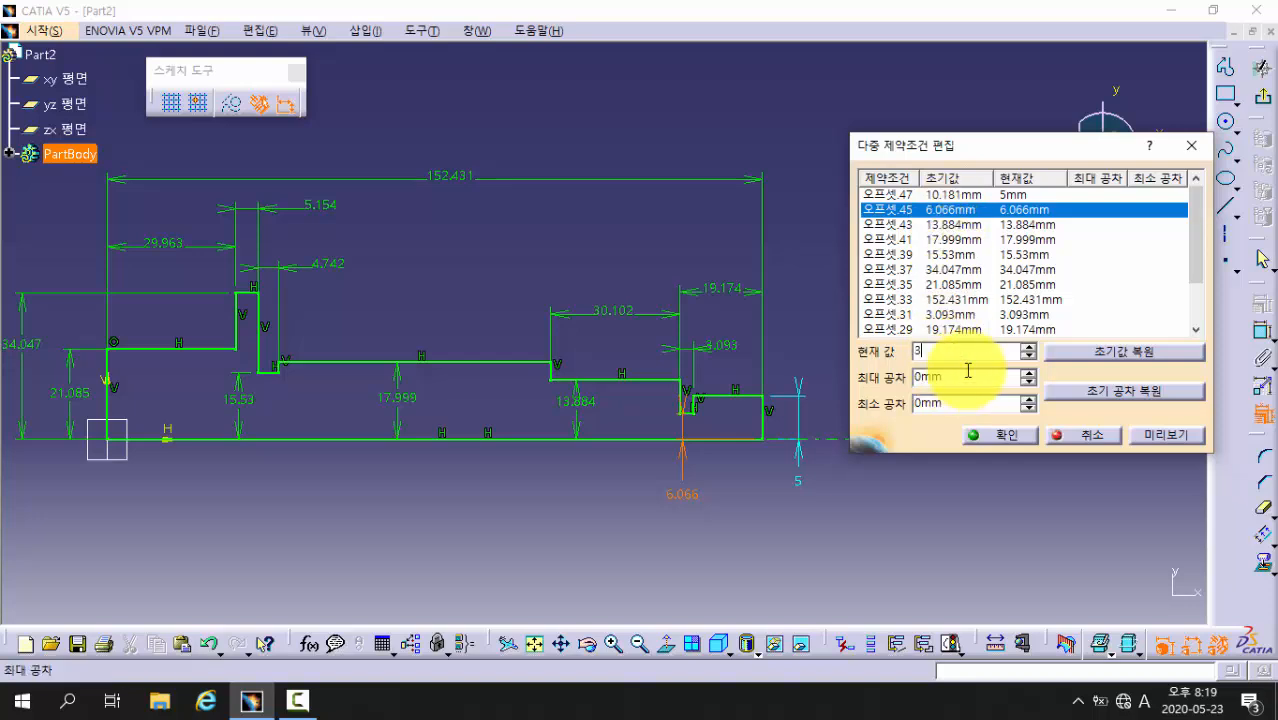
type(".5")
Set the heights of the step after the long run to 7 mm, the long run to 10 mm and the relief beside the collar to 9 mm
left_click(964, 227)
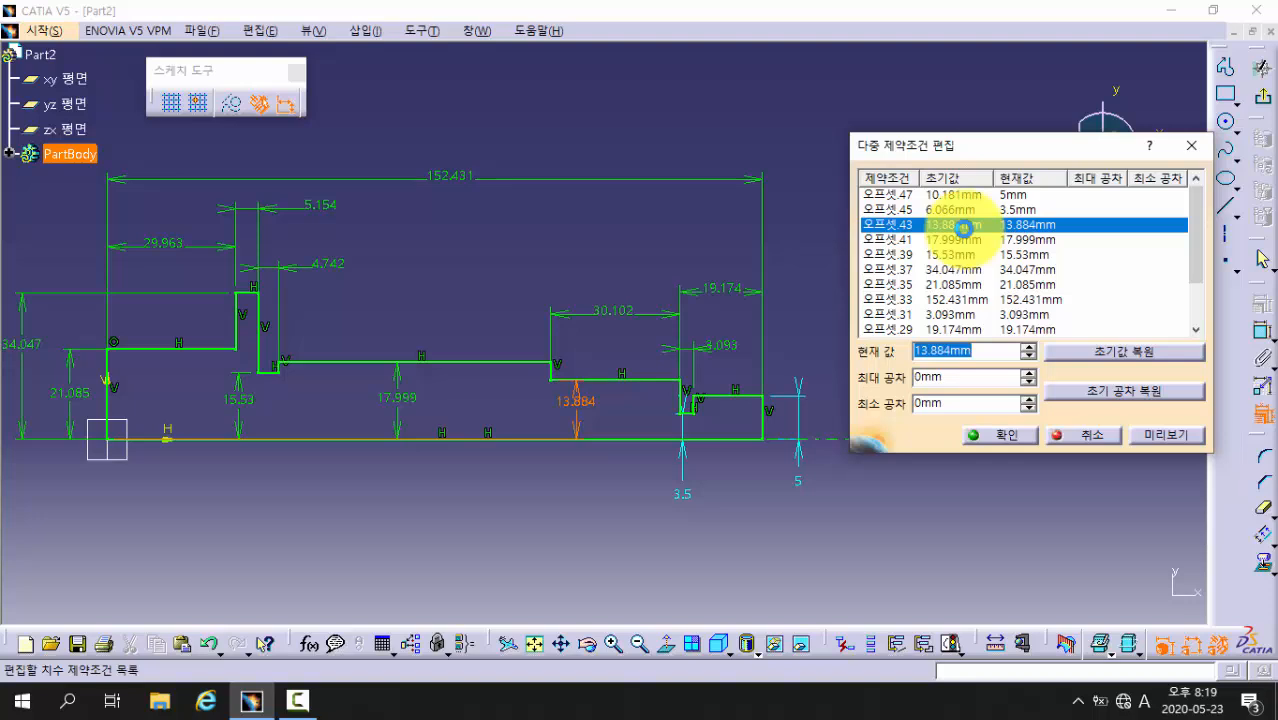
type("7")
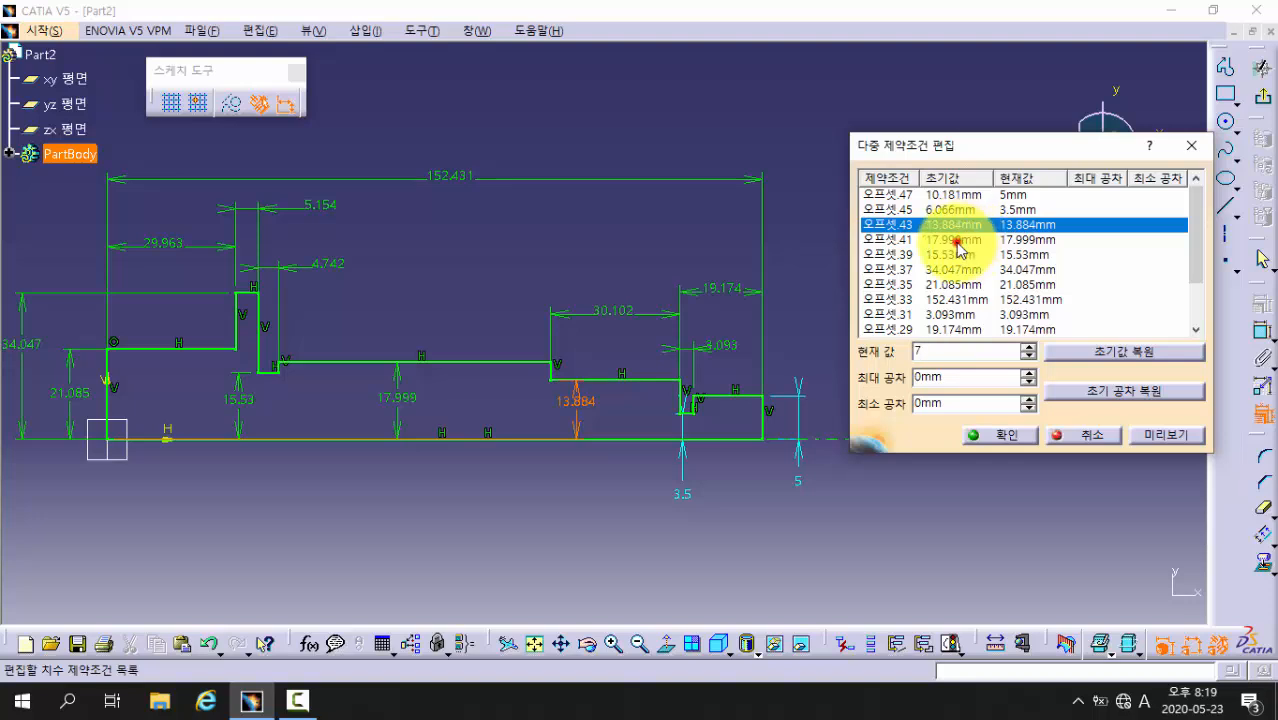
left_click(956, 241)
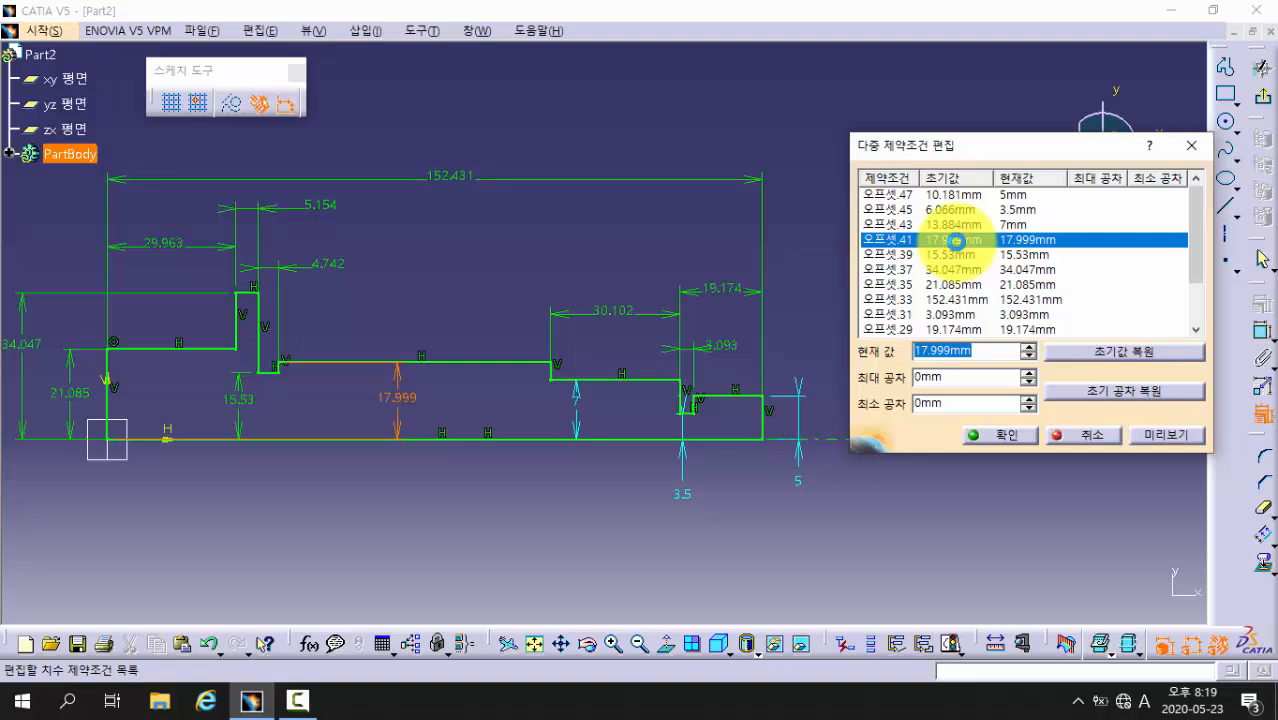
type("10")
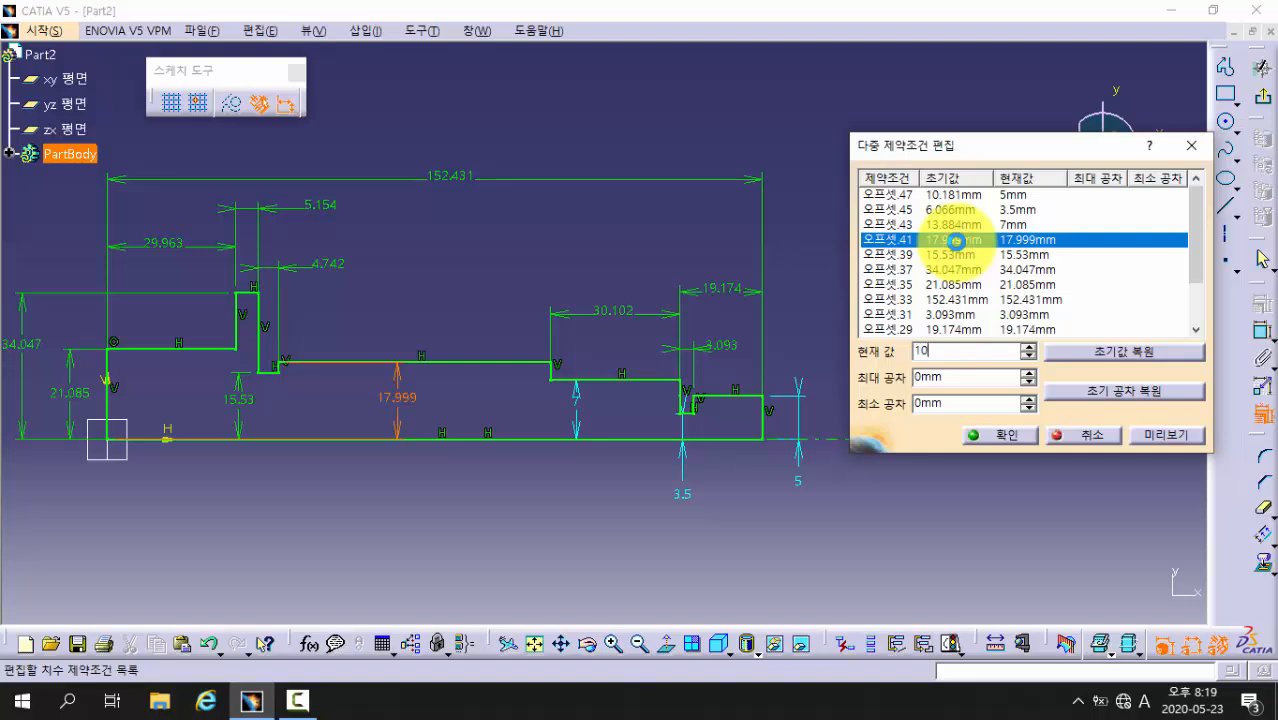
left_click(956, 256)
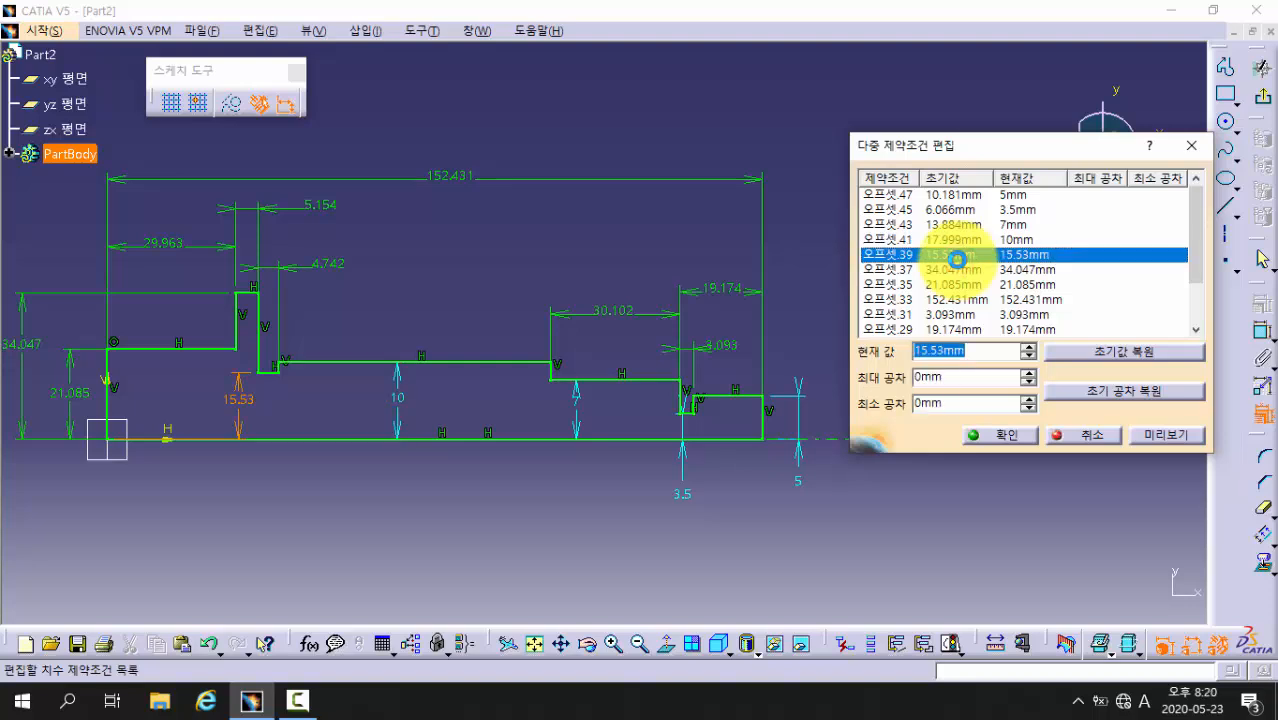
type("9")
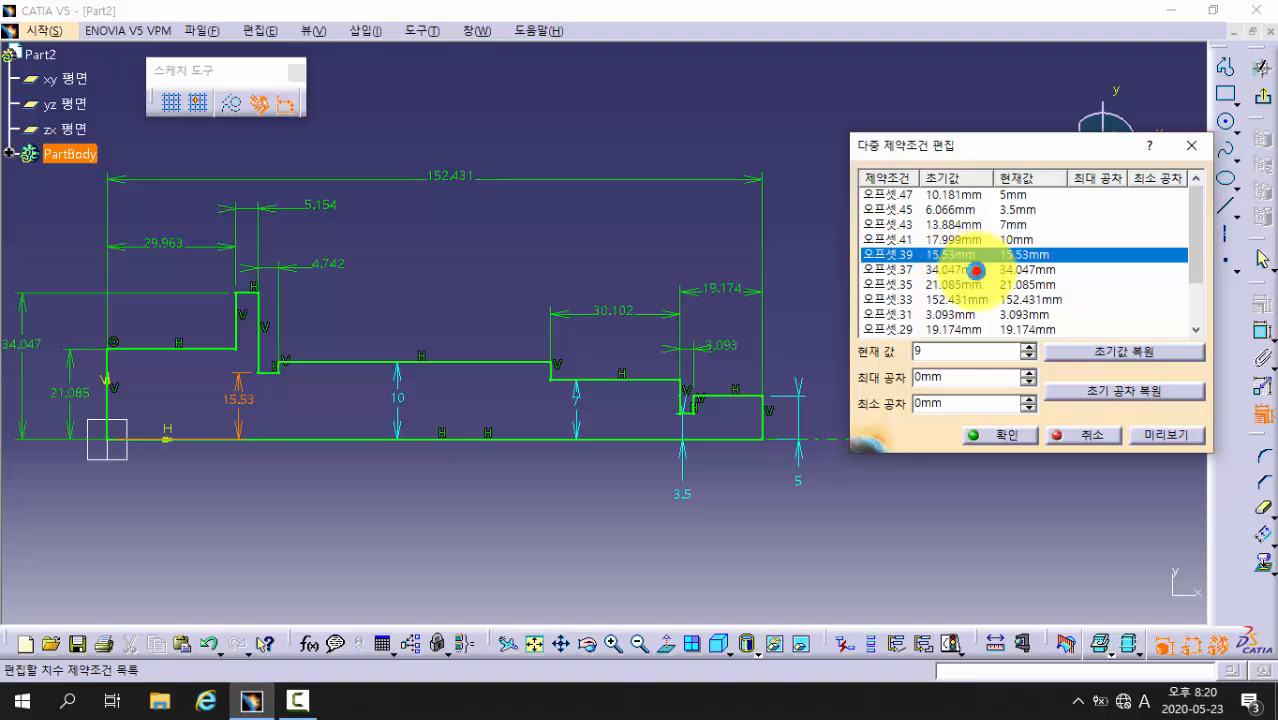
Set the tall collar's height to 14 mm and the height of the section at the origin to 10 mm
left_click(976, 270)
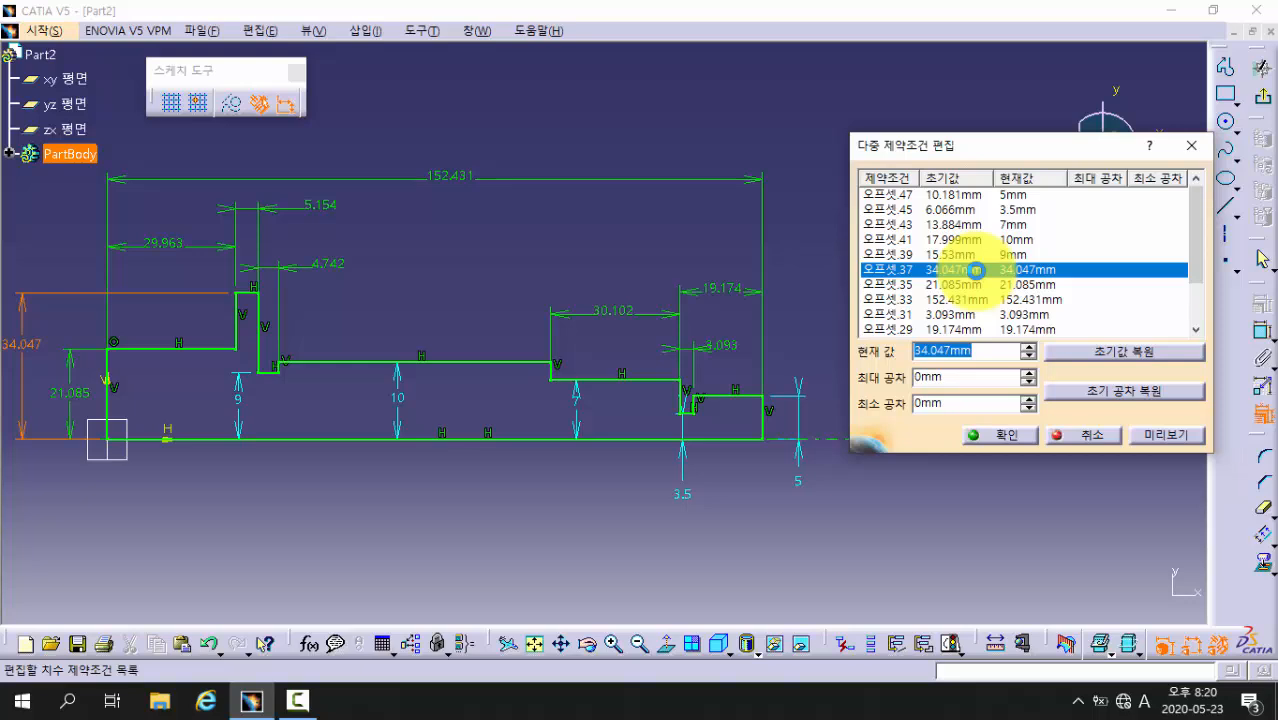
type("14")
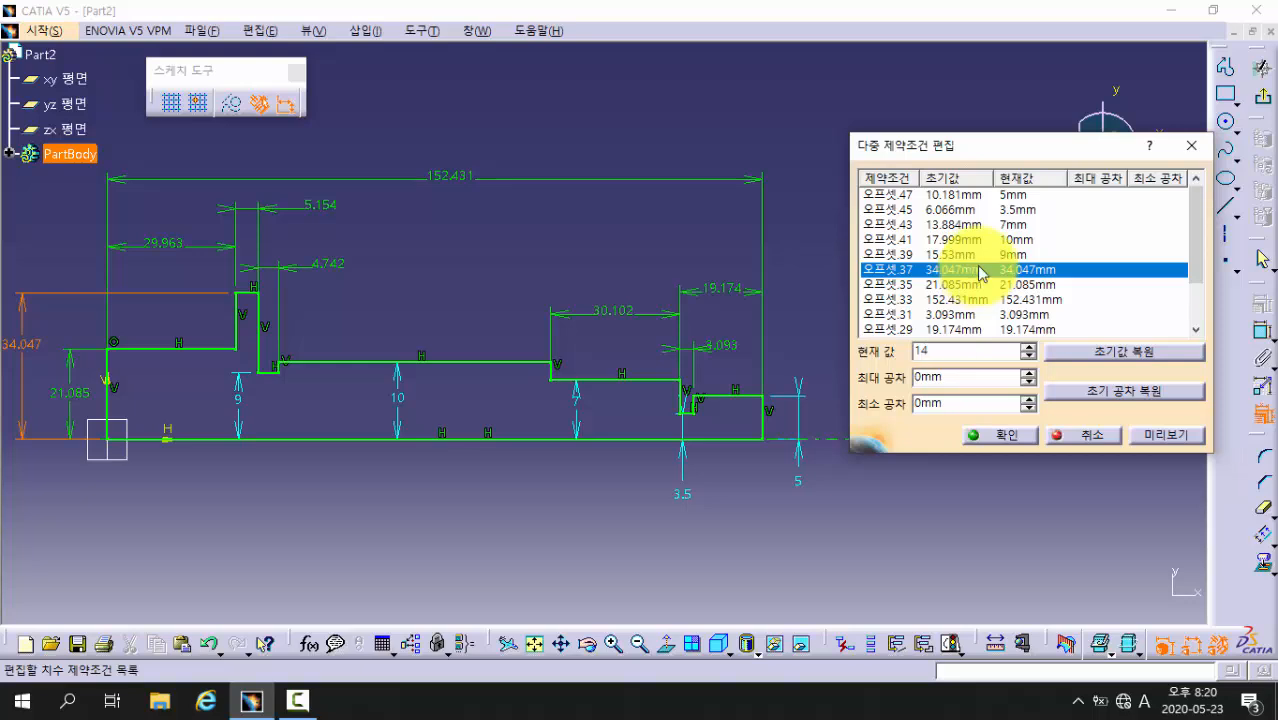
left_click(969, 288)
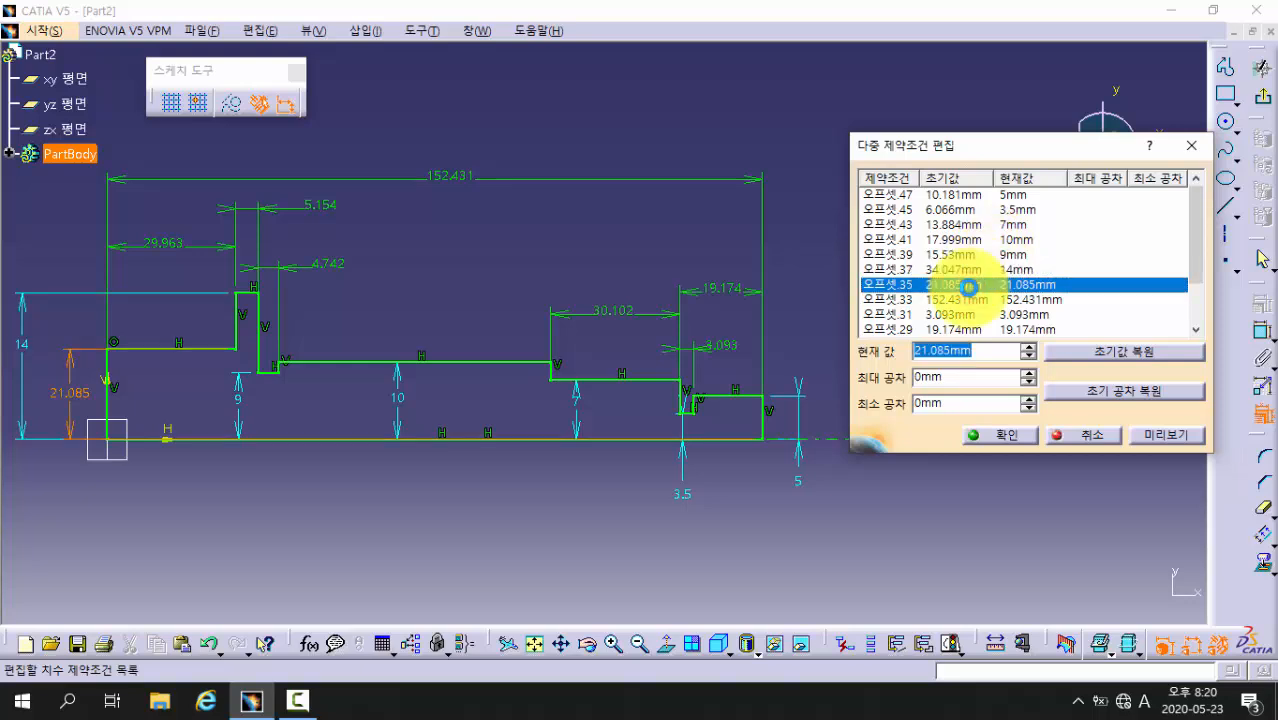
type("10")
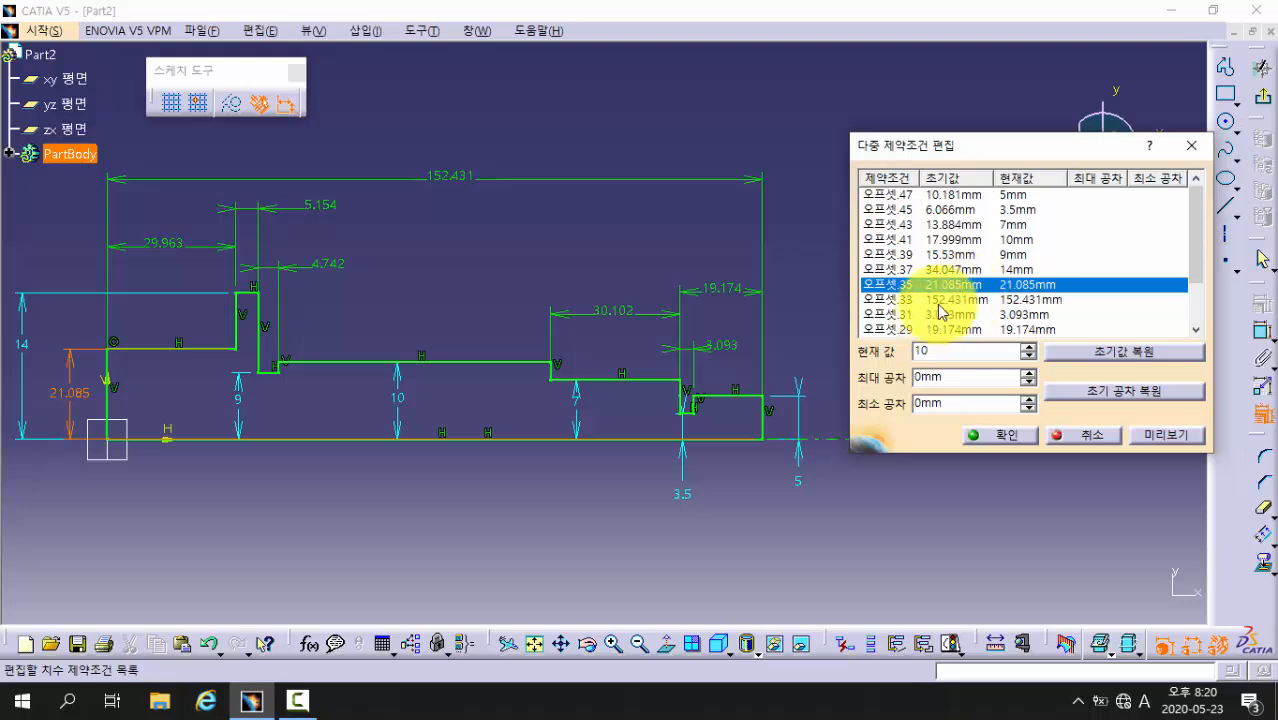
Set the profile's overall length to 127 mm and the width of the narrow groove near the far end to 2 mm
left_click(936, 300)
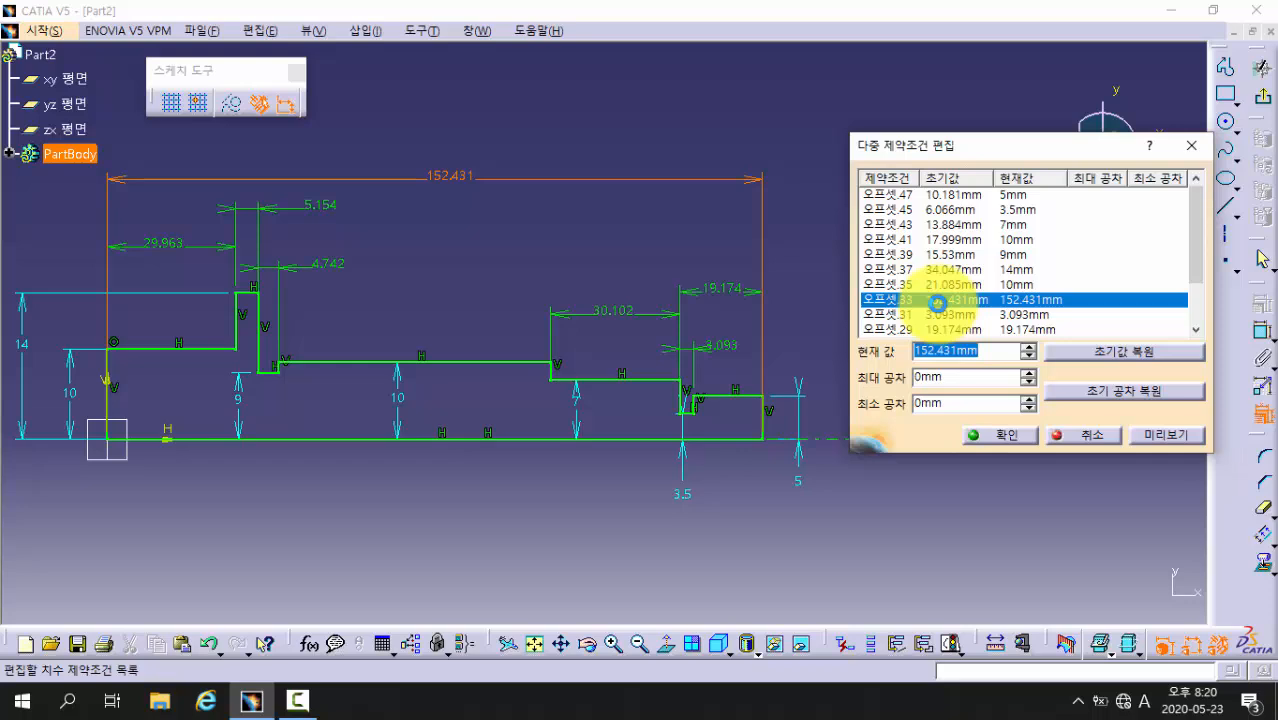
type("127")
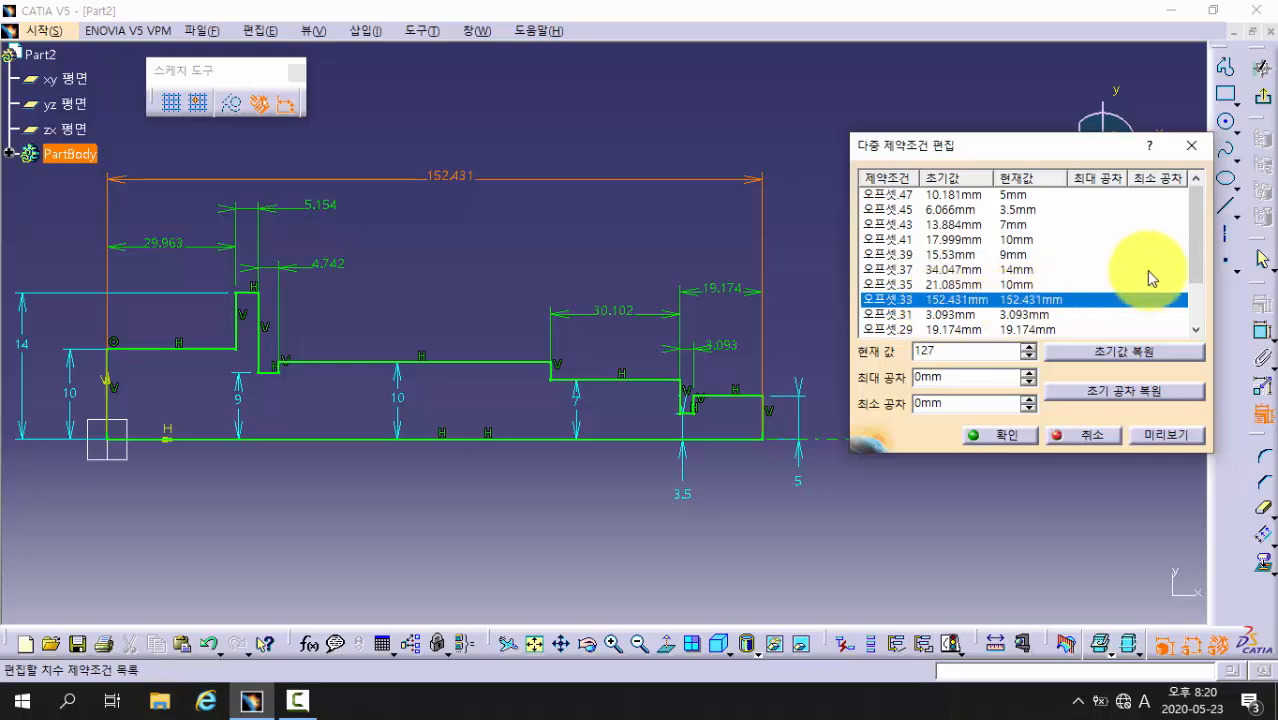
key("Return")
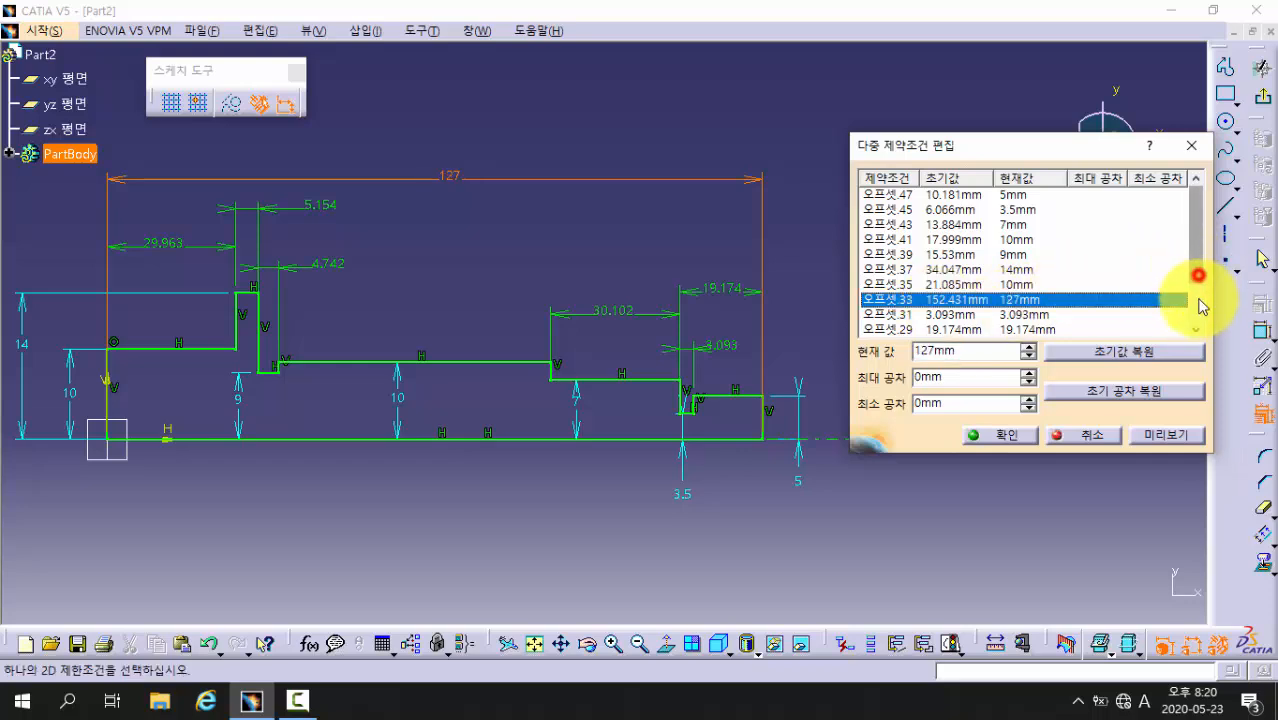
left_click(940, 315)
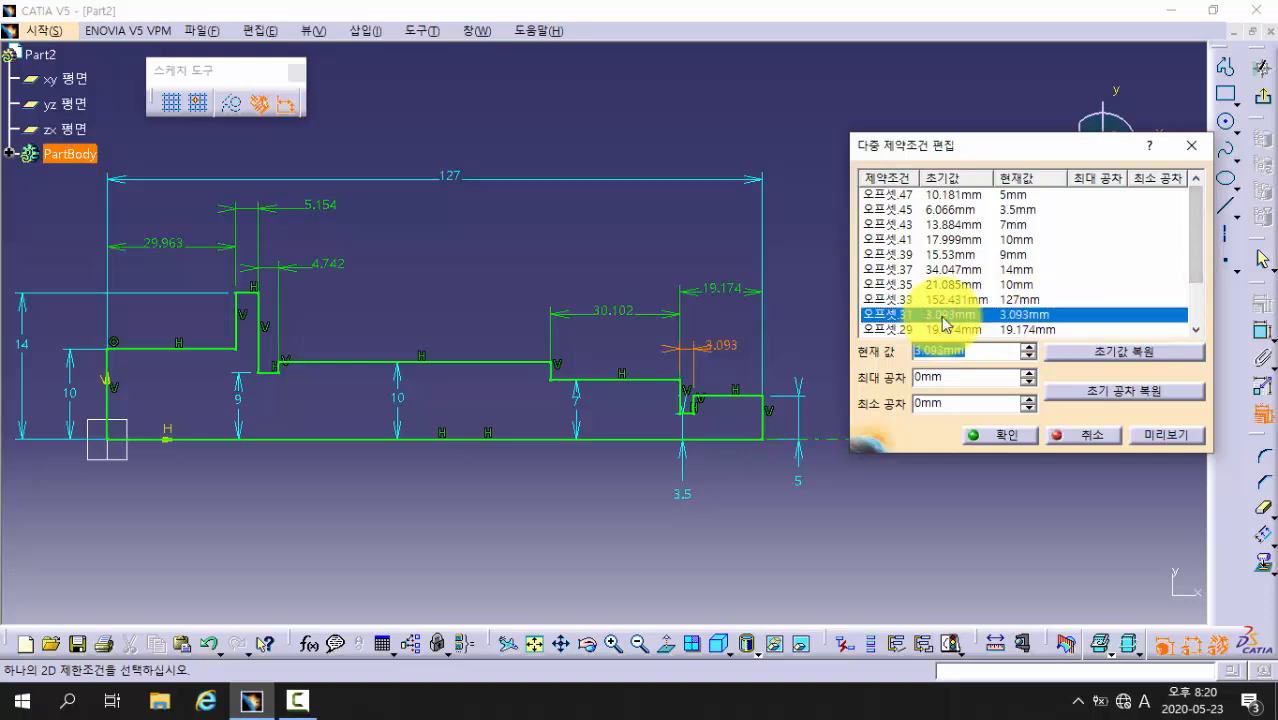
scroll(945, 305, "down", 2)
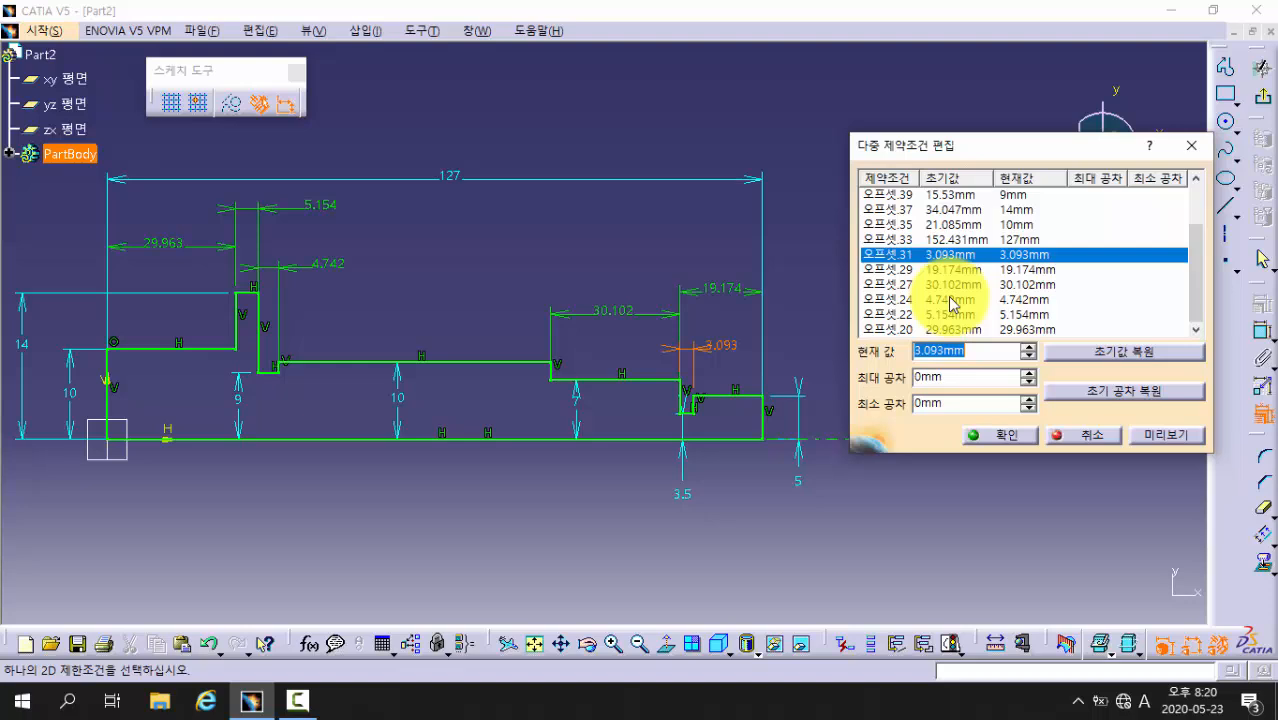
type("2")
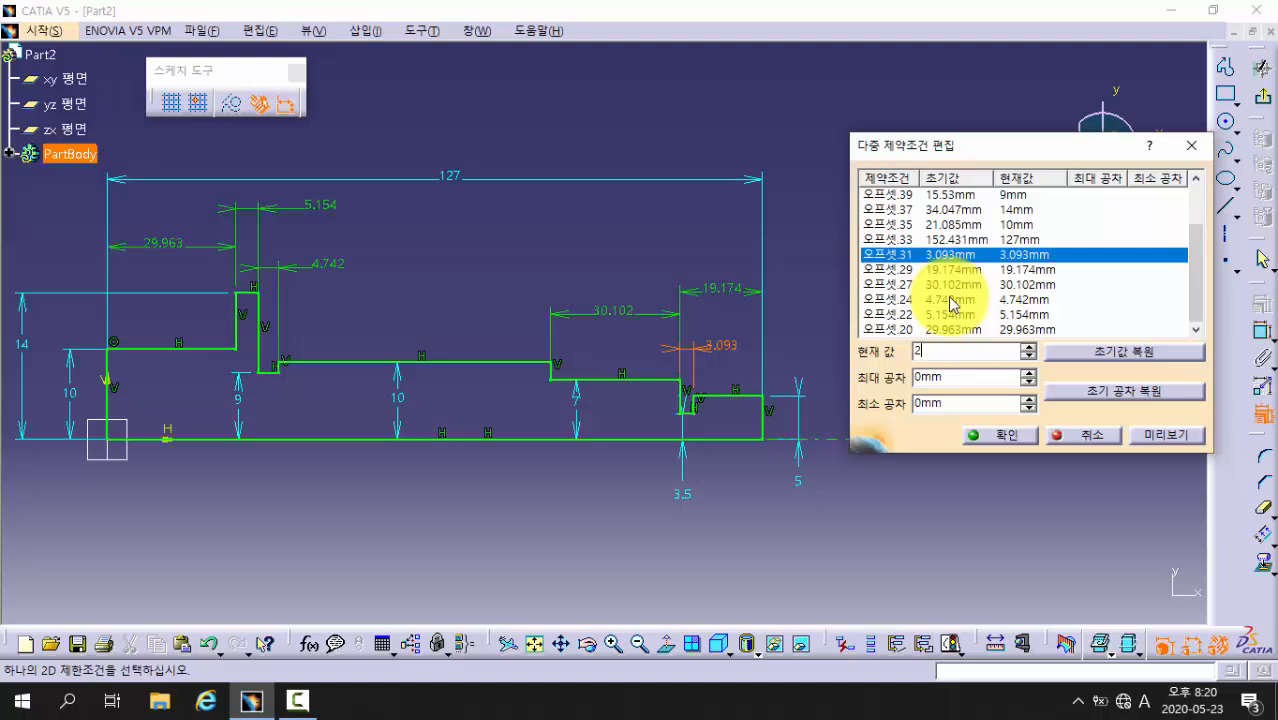
Set the length from the step's end to the shaft's far end to 17 mm, and the step's own length to 23 mm
left_click(887, 270)
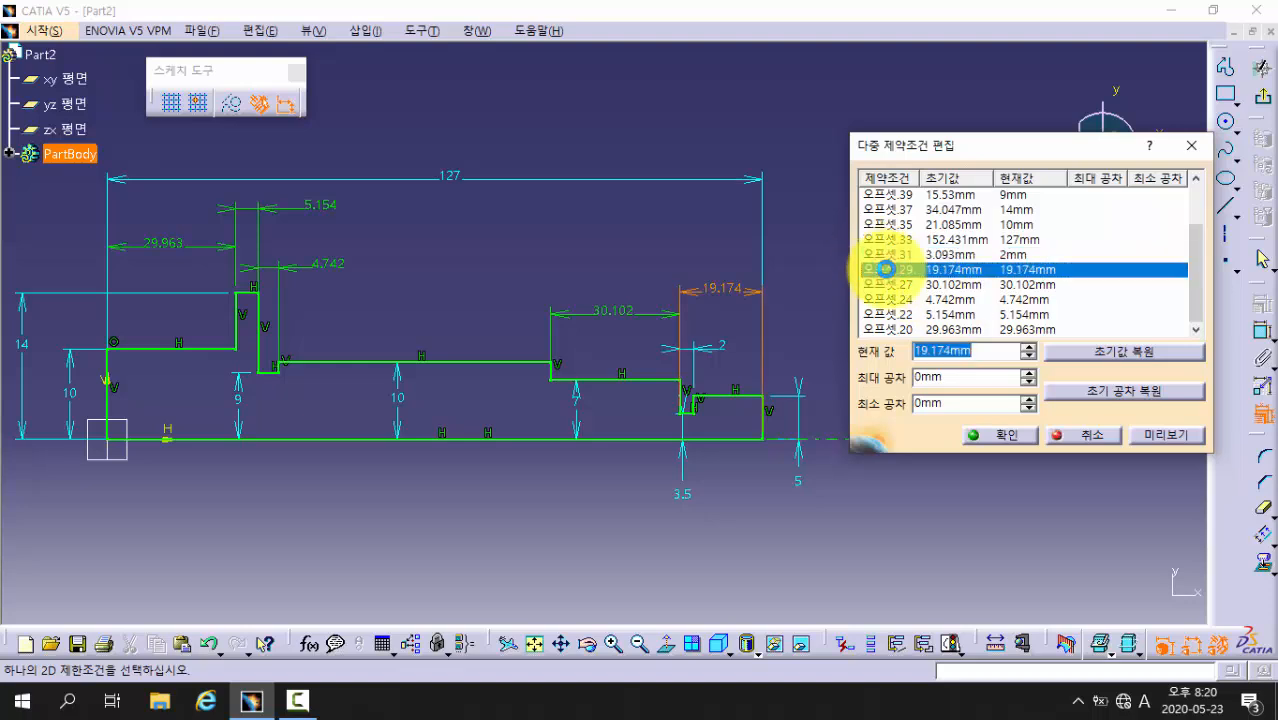
type("17")
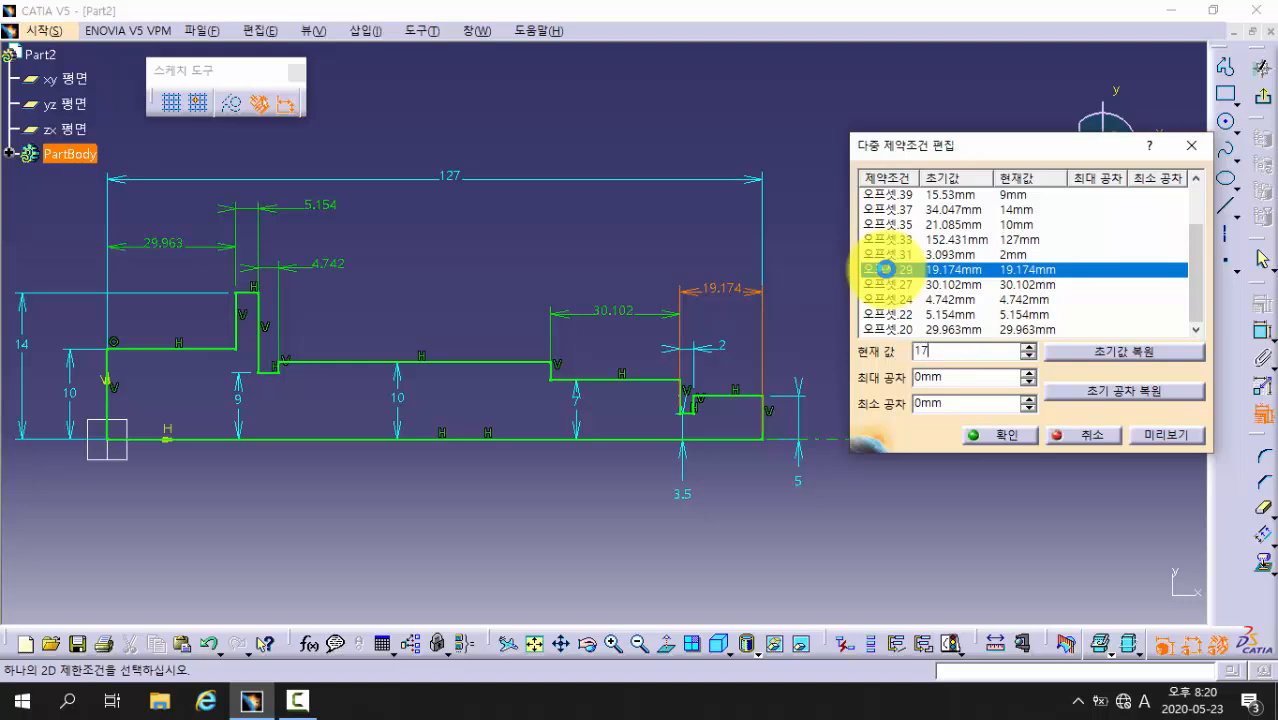
left_click(961, 290)
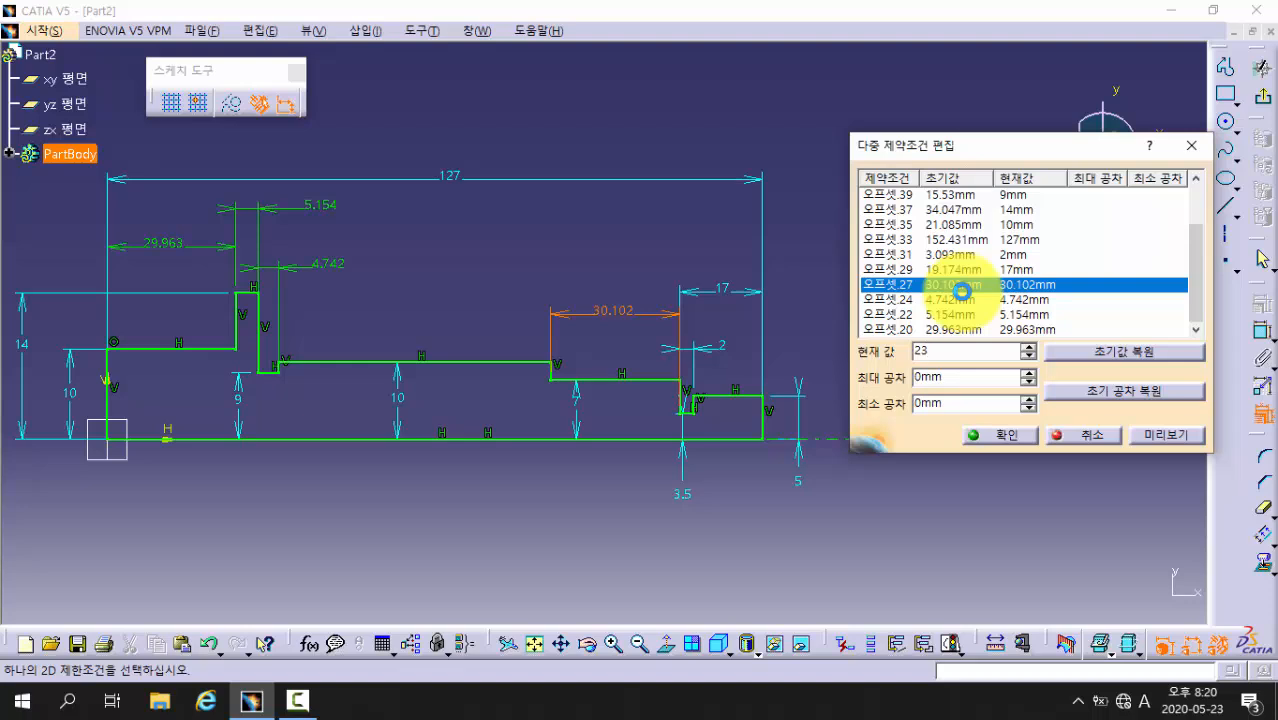
Set the relief's width to 2 mm, the tall collar's width to 4 mm and the length of the section at the origin to 14 mm
left_click(898, 300)
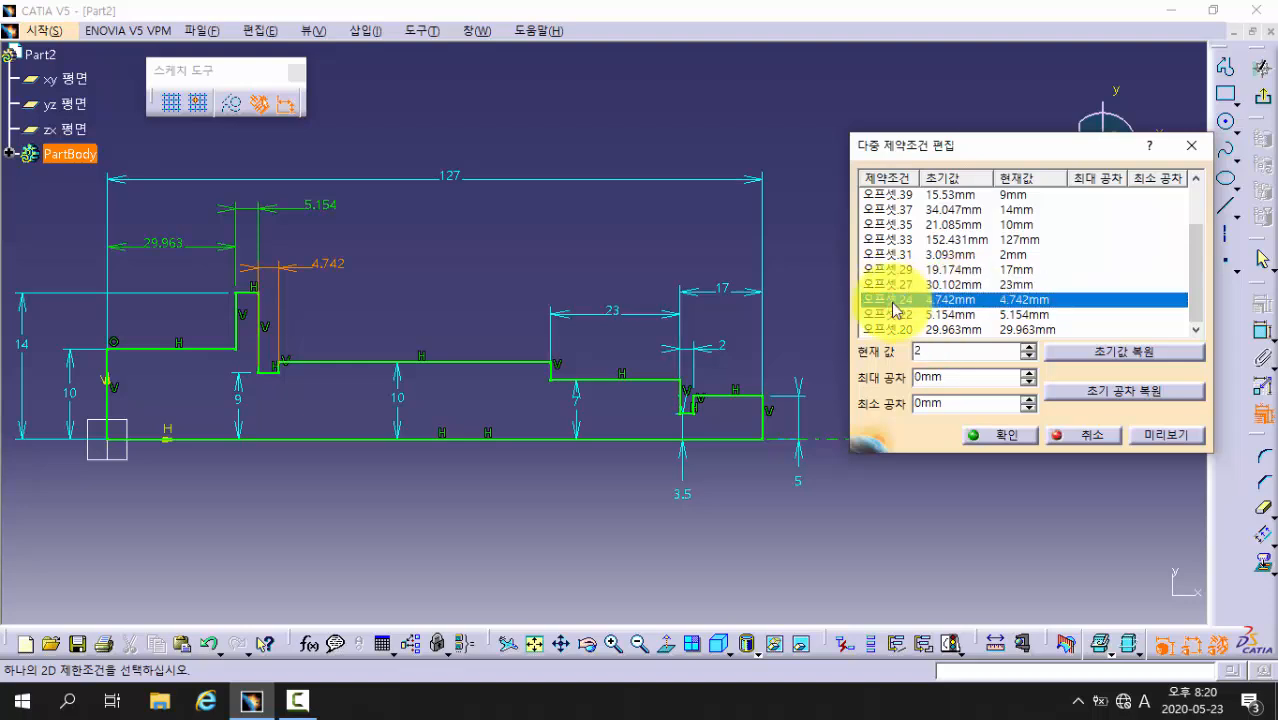
left_click(900, 315)
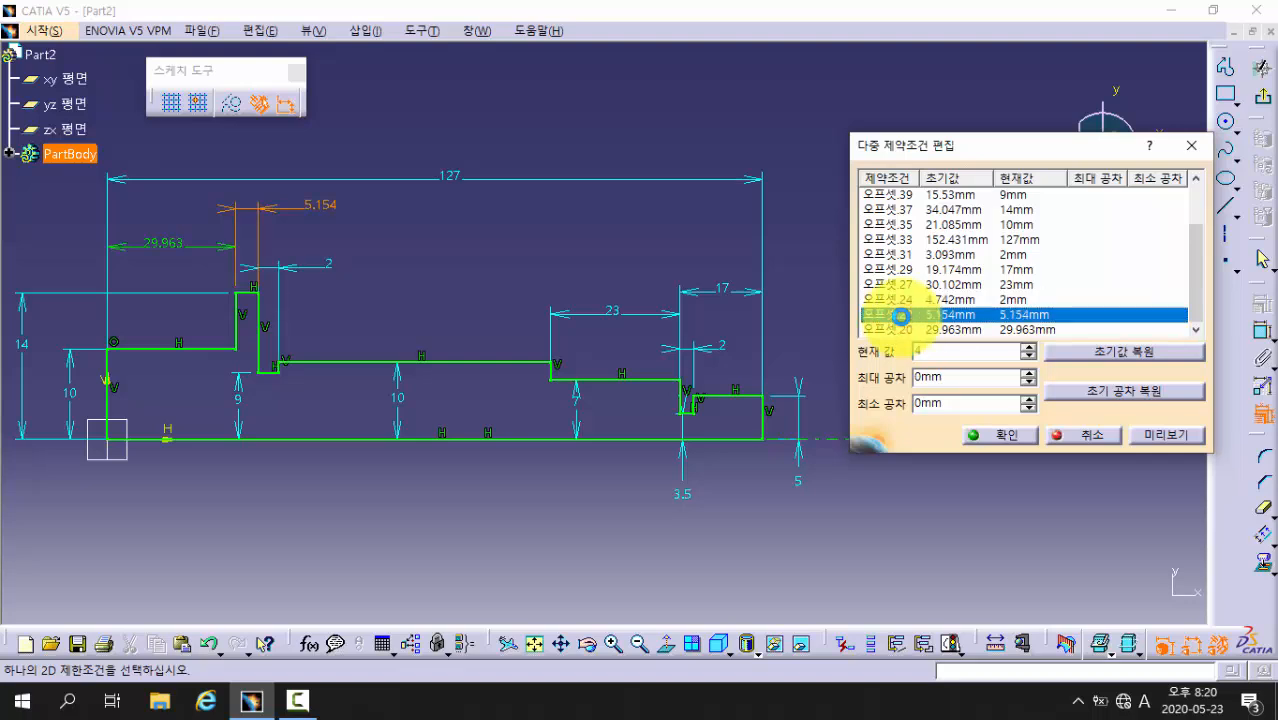
left_click(888, 328)
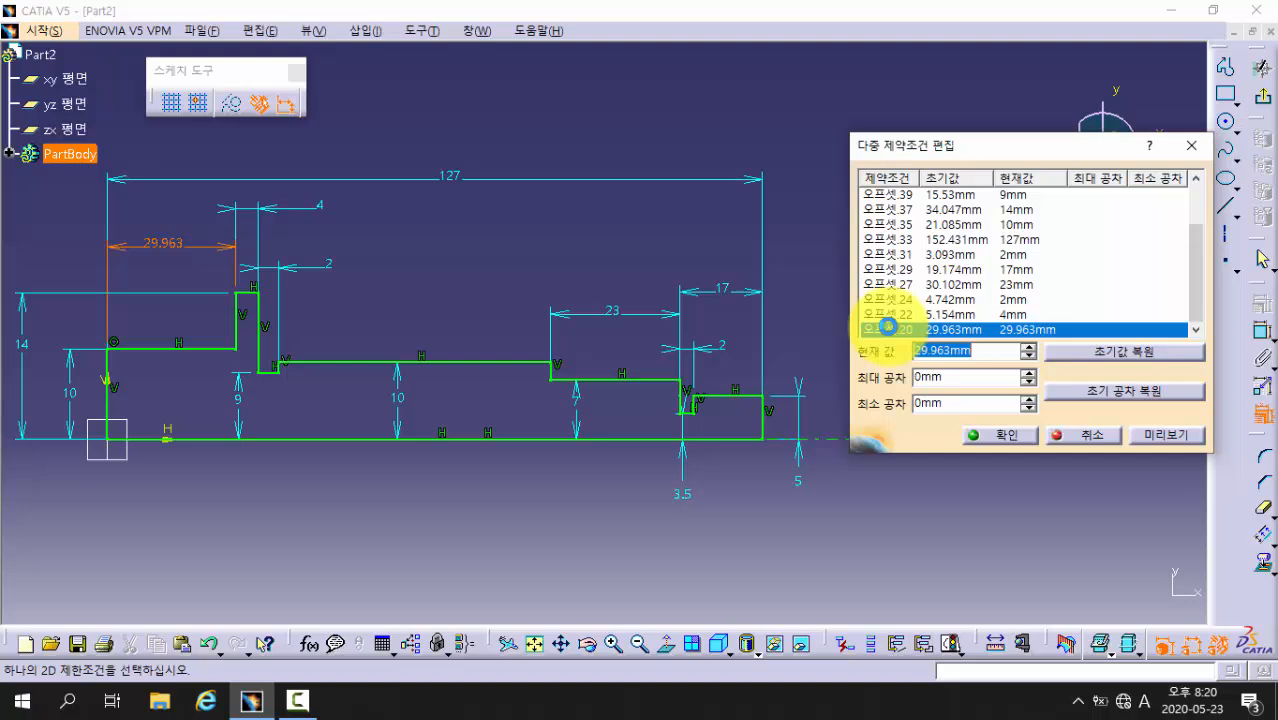
Preview the edited dimensions on the profile and apply them all to the sketch
left_click(940, 285)
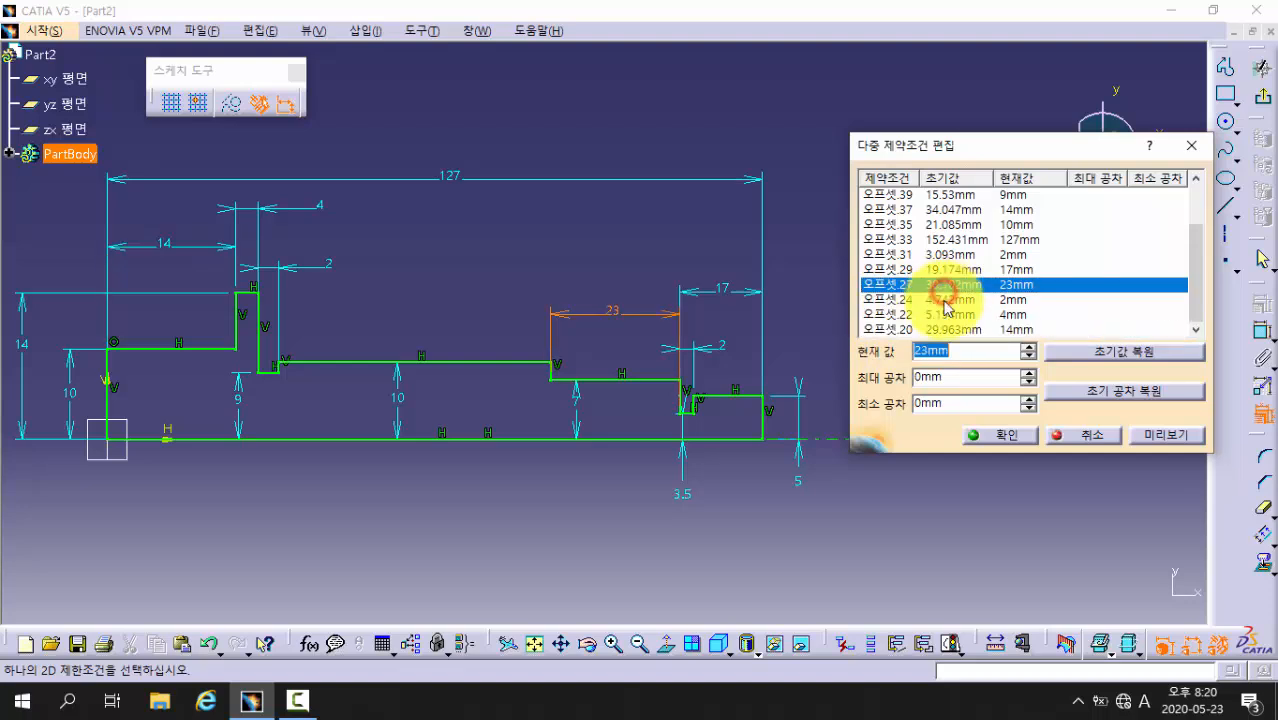
left_click(1160, 437)
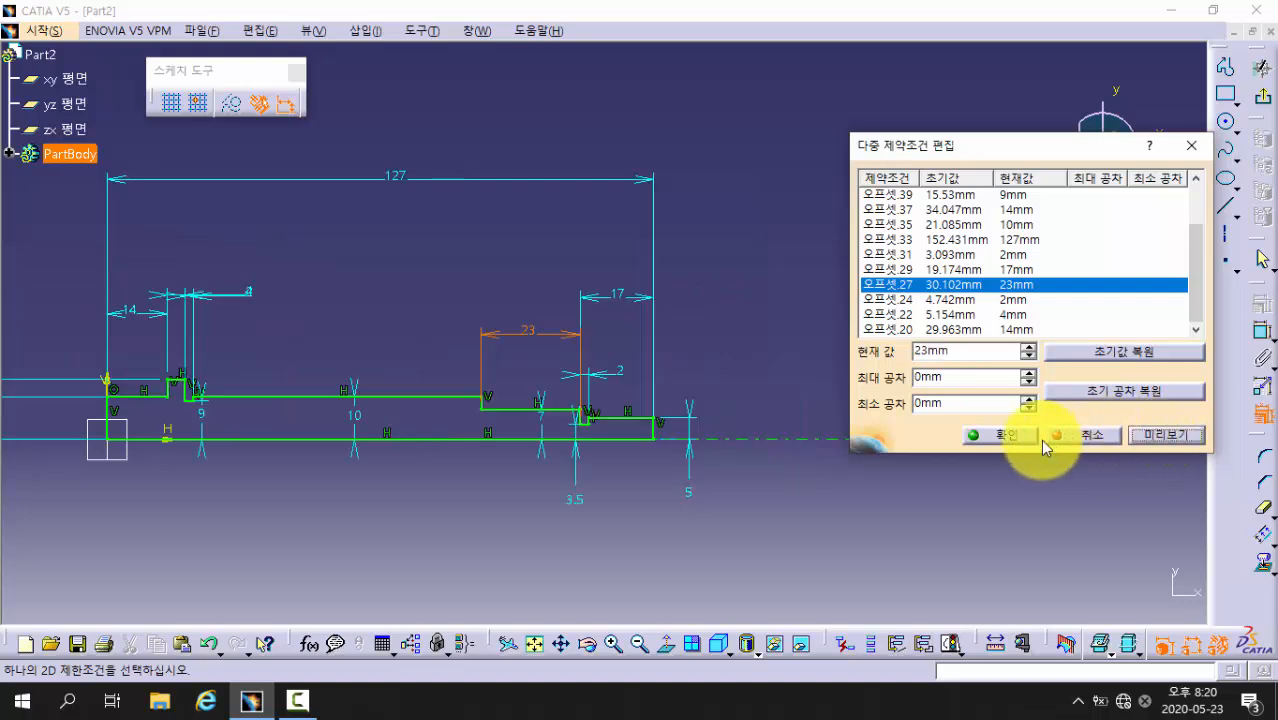
left_click(1012, 440)
mouse_move(362, 533)
middle_mouse_down()
mouse_move(633, 485)
mouse_move(531, 479)
mouse_move(559, 485)
mouse_move(576, 465)
middle_mouse_up()
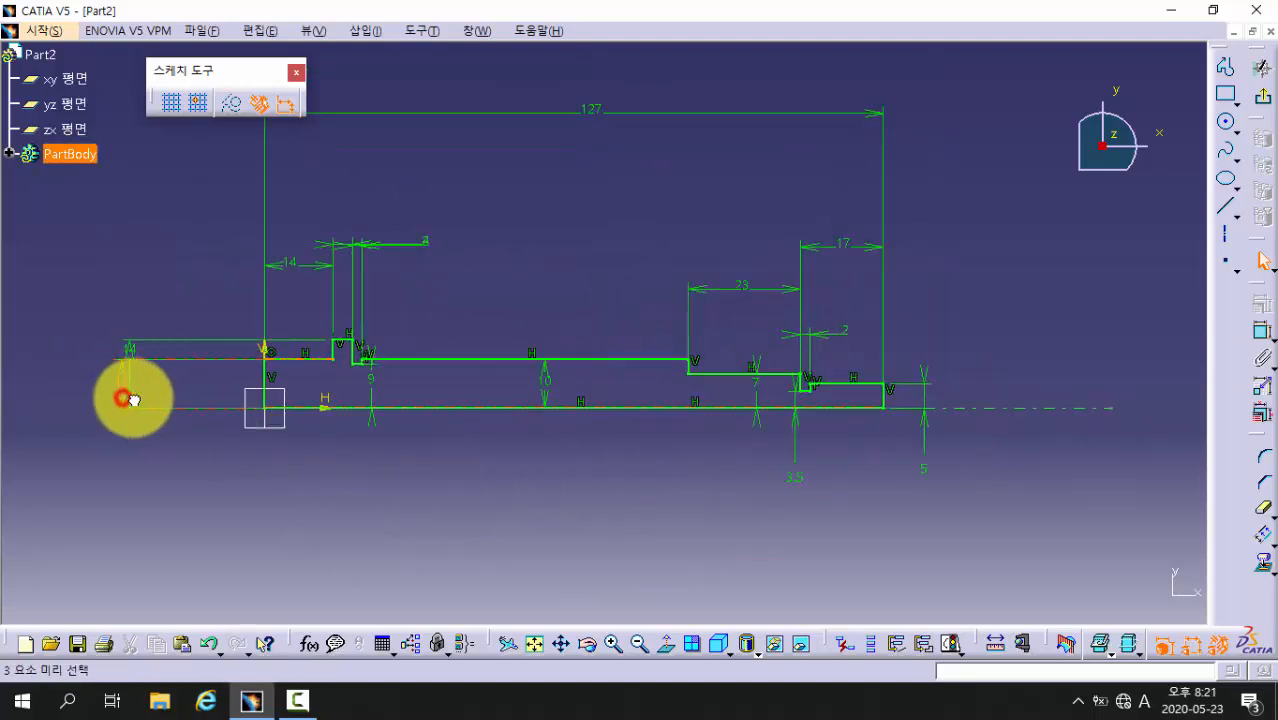
Reposition the 10 mm section height, the 2 mm relief width and the 127 mm overall length dimensions so the annotations no longer overlap
left_click_drag(128, 397, 216, 401)
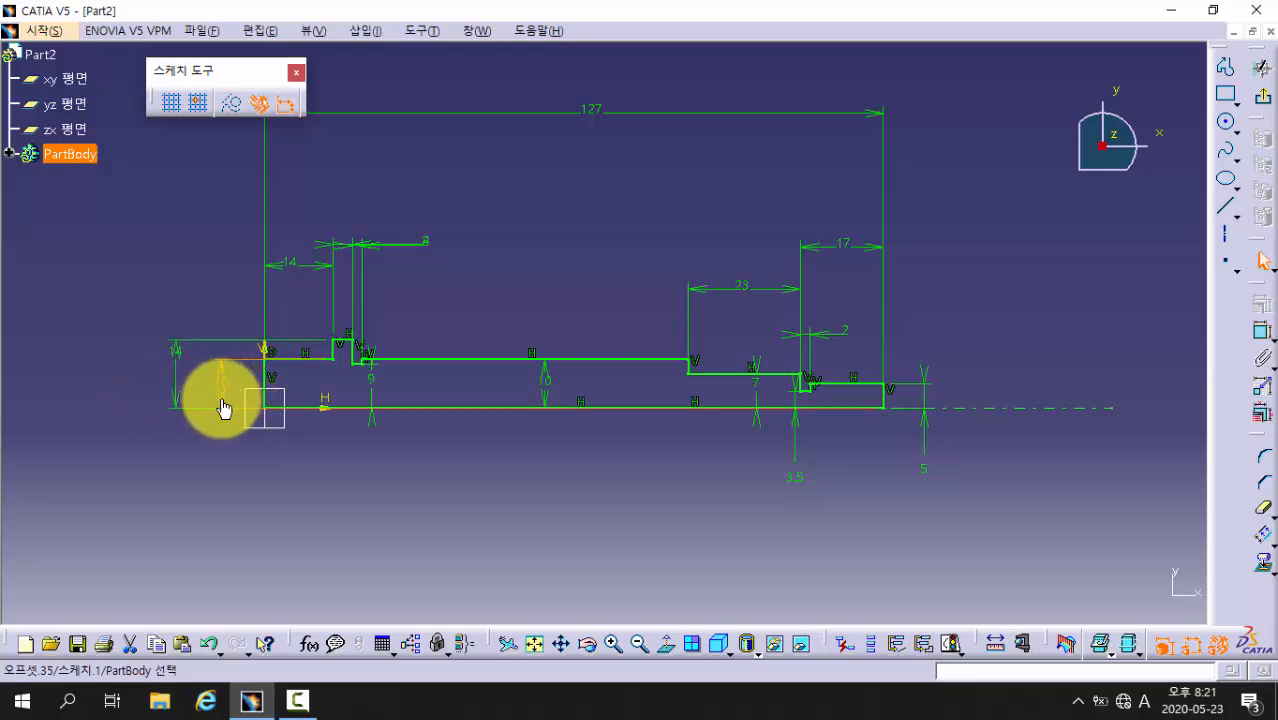
left_click(425, 247)
left_click_drag(367, 245, 345, 292)
left_click(585, 112)
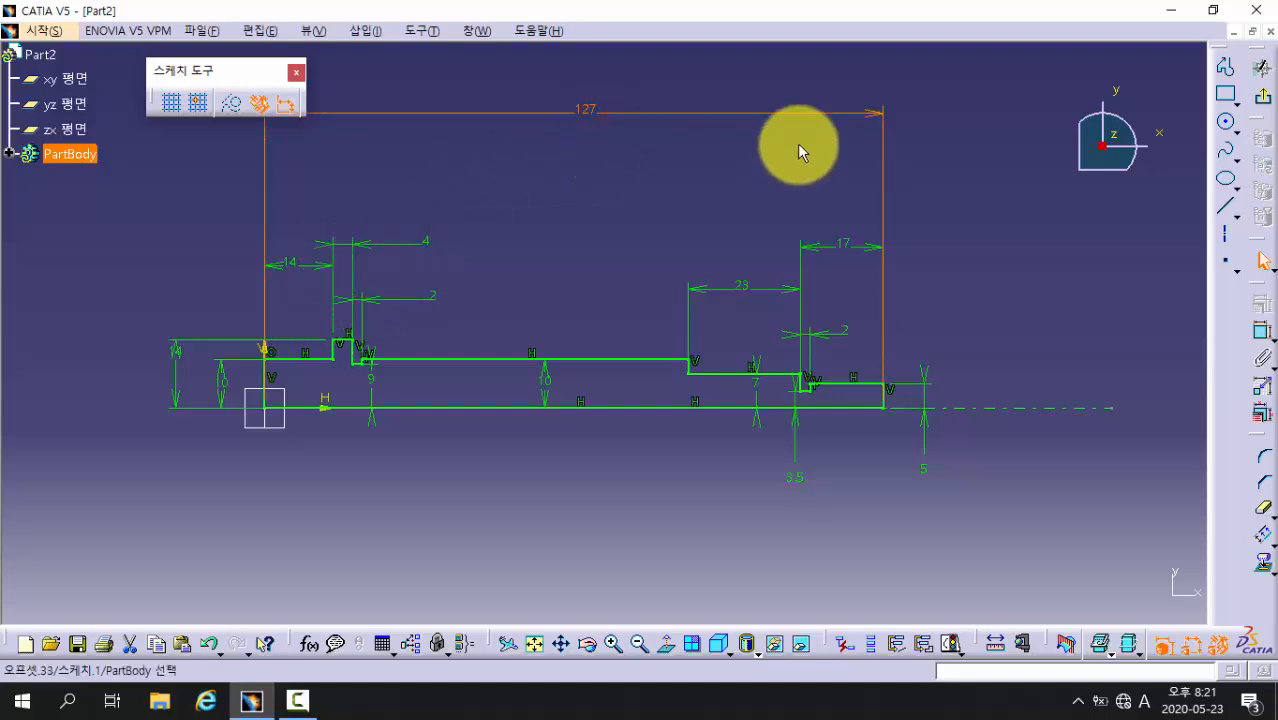
left_click_drag(870, 113, 865, 215)
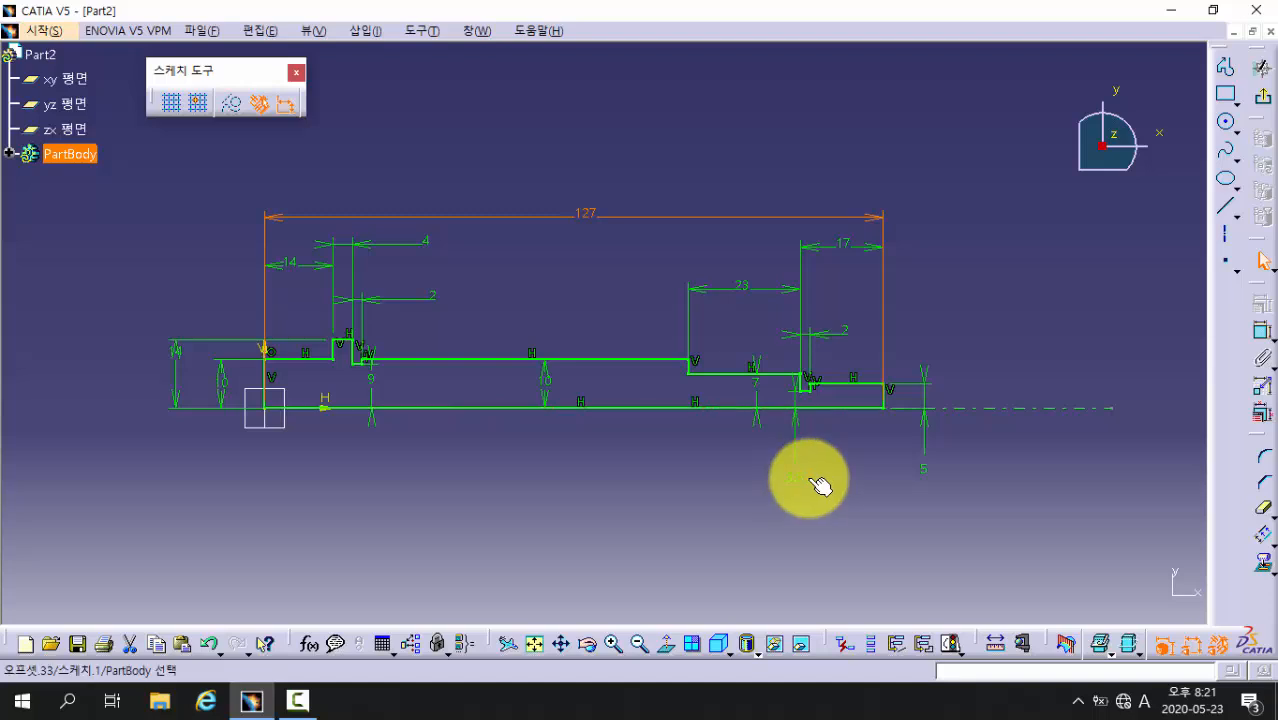
left_click(719, 516)
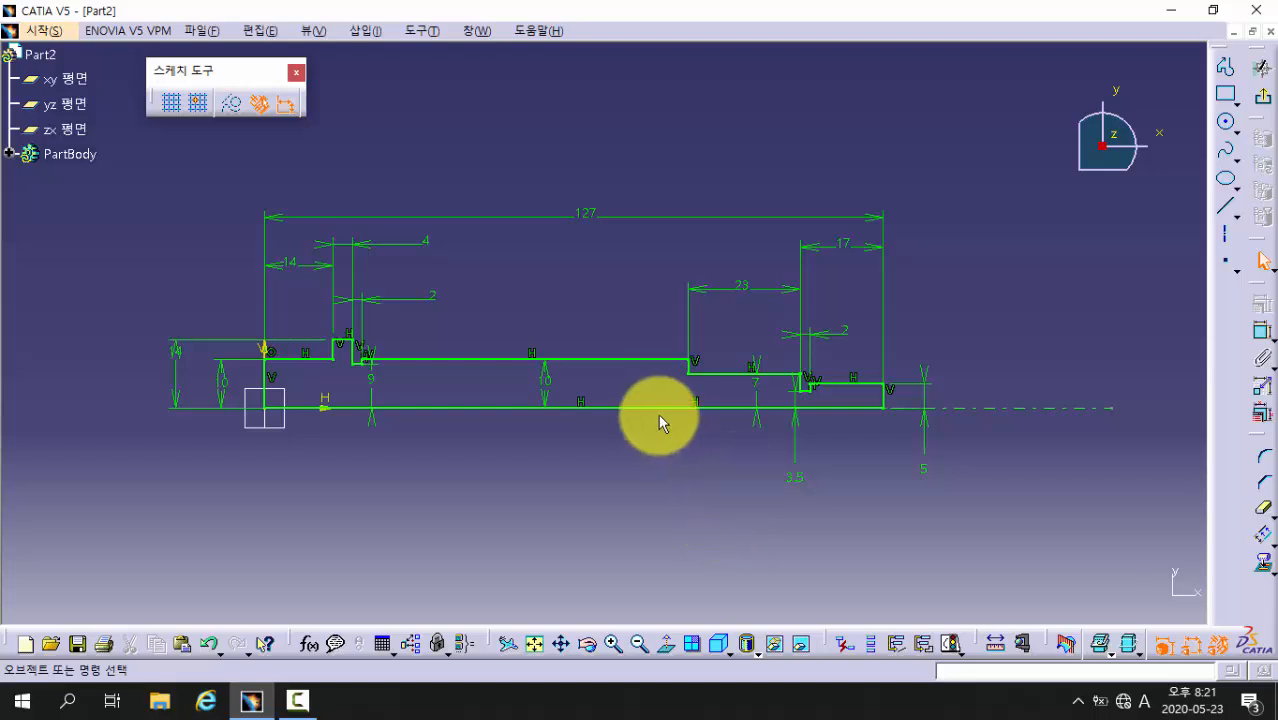
Draw a slanted line across the corner between the main section and the 23 mm step, and quick-trim the corner away
mouse_move(699, 374)
middle_mouse_down()
mouse_move(671, 391)
mouse_move(685, 320)
mouse_move(756, 442)
mouse_move(528, 267)
mouse_move(542, 205)
mouse_move(522, 282)
mouse_move(530, 253)
middle_mouse_up()
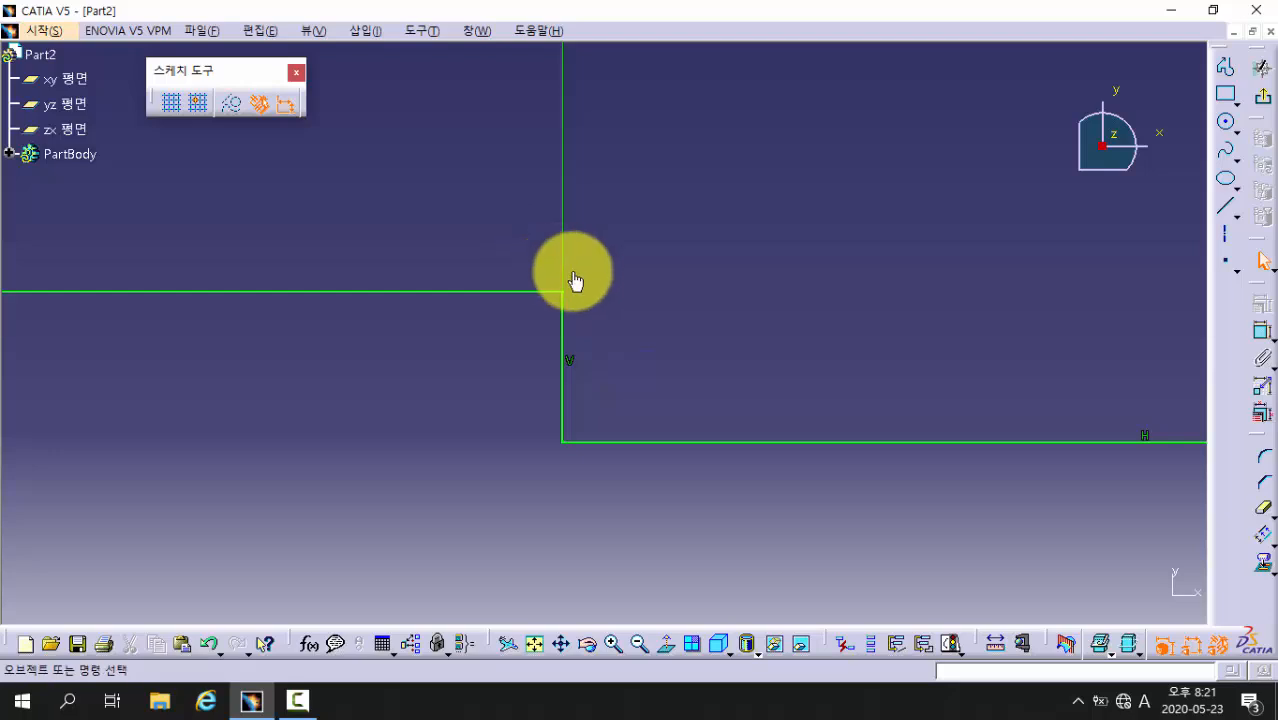
left_click(1224, 209)
left_click(1224, 212)
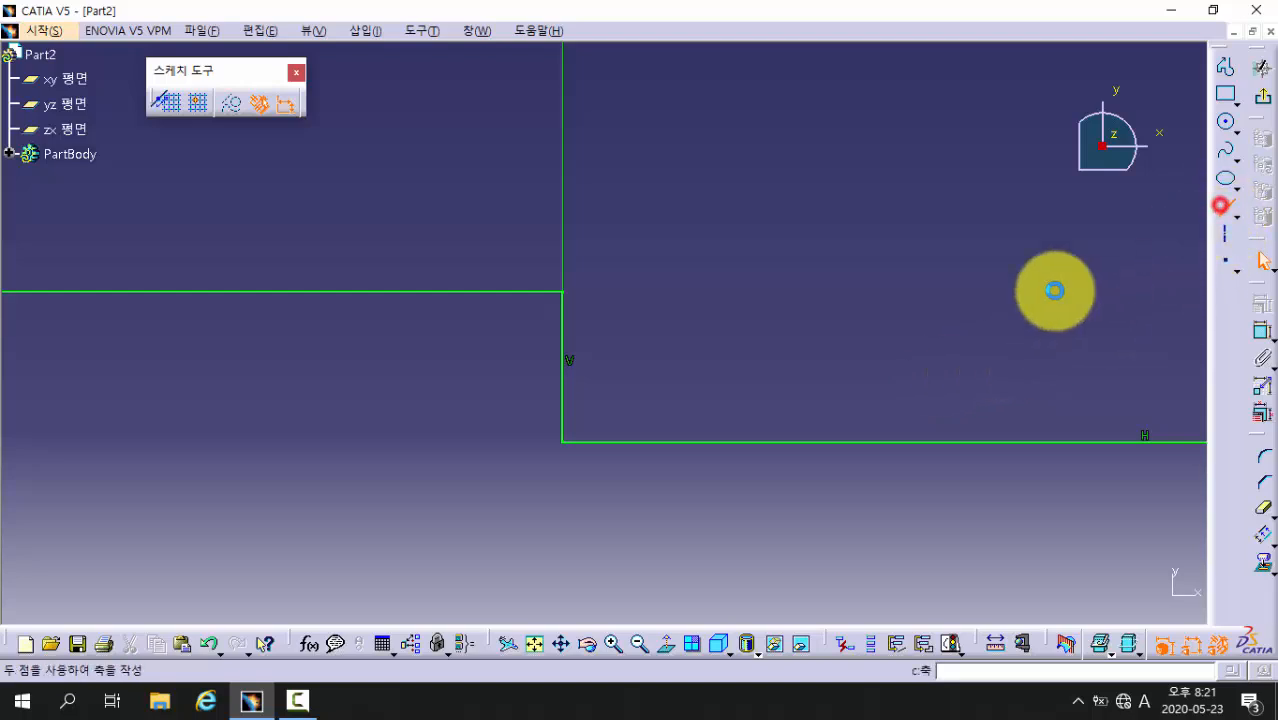
left_click(400, 292)
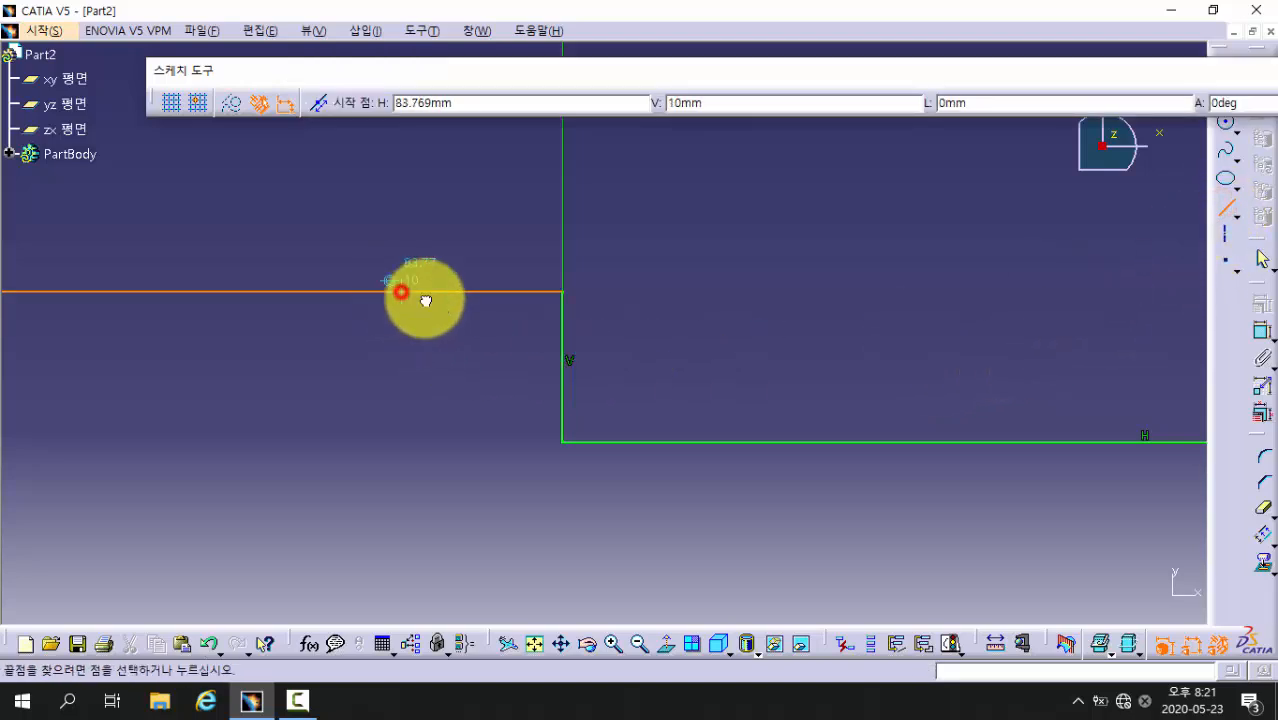
left_click(566, 330)
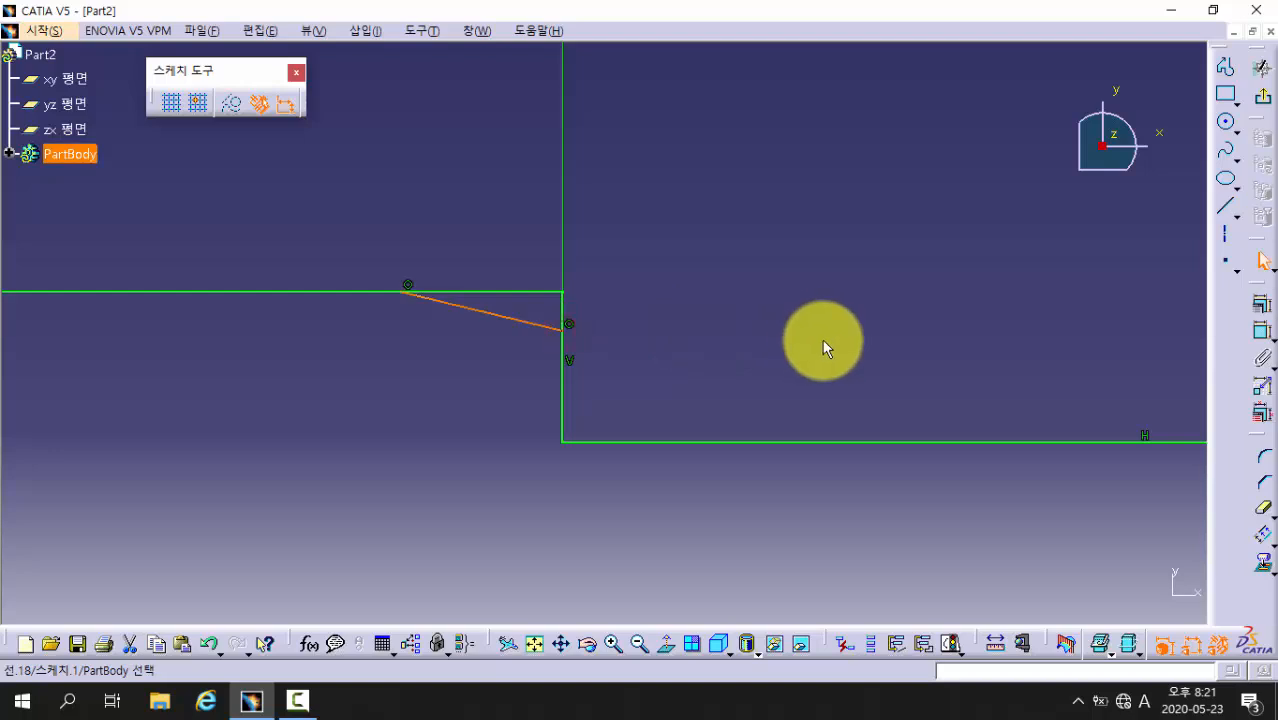
left_click(1262, 508)
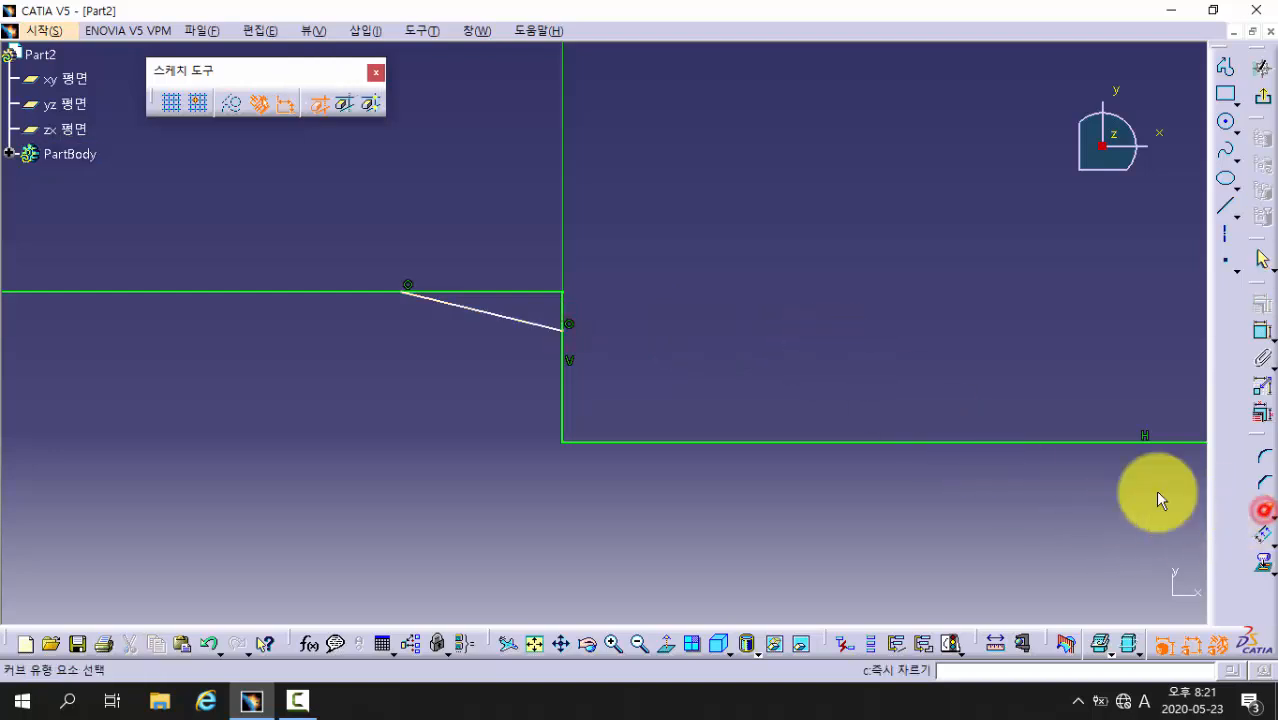
left_click(532, 292)
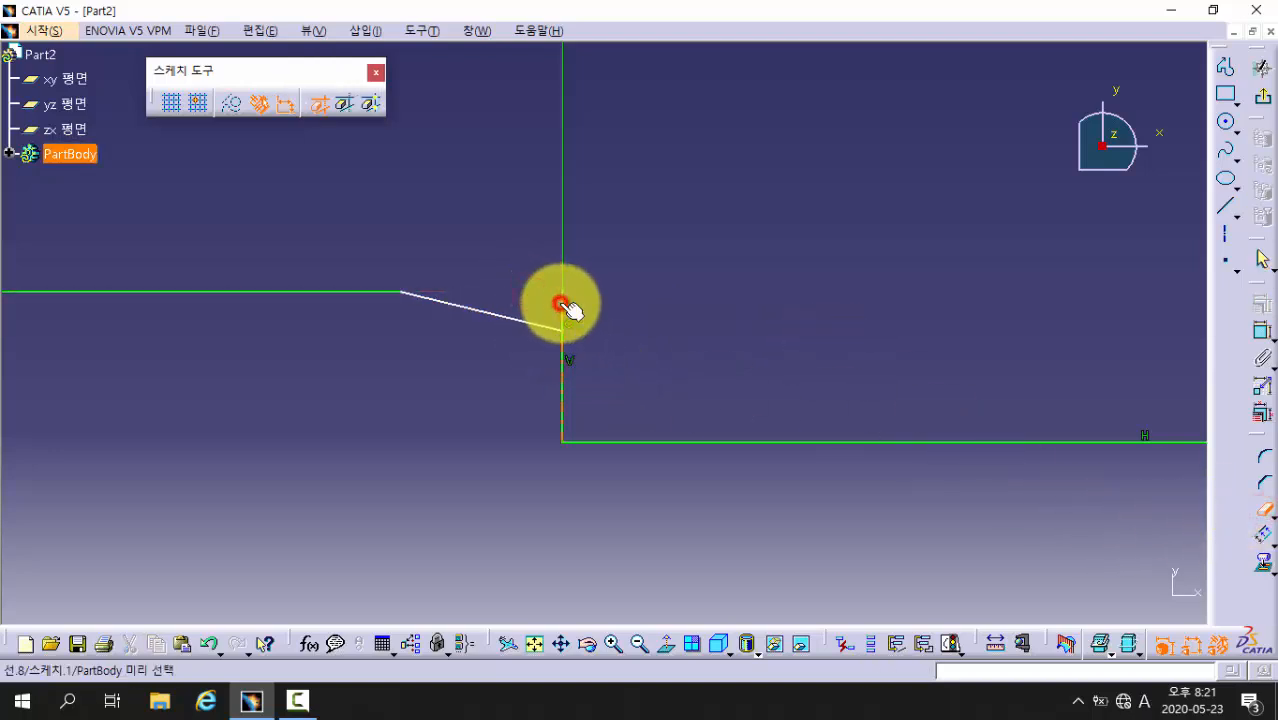
Constrain the angle between the main section's outer line and the slanted line to 30 degrees
left_click(1263, 336)
left_click(376, 292)
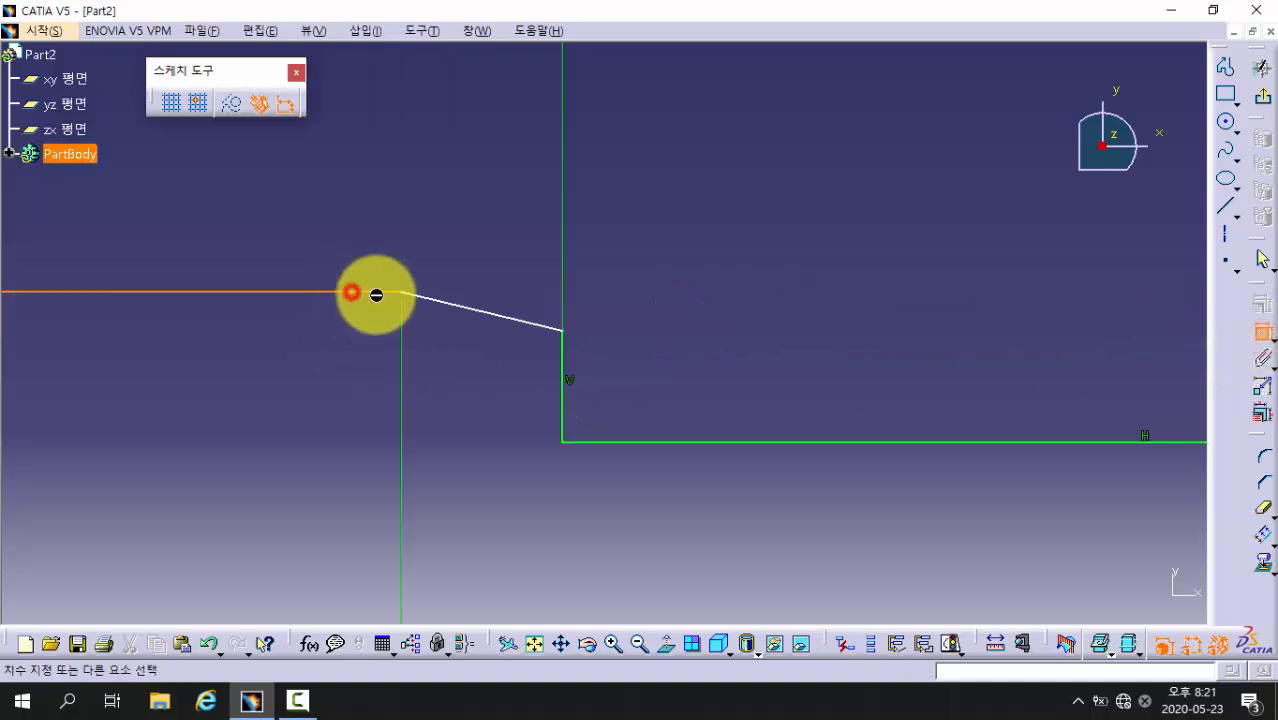
left_click(503, 322)
left_click(724, 332)
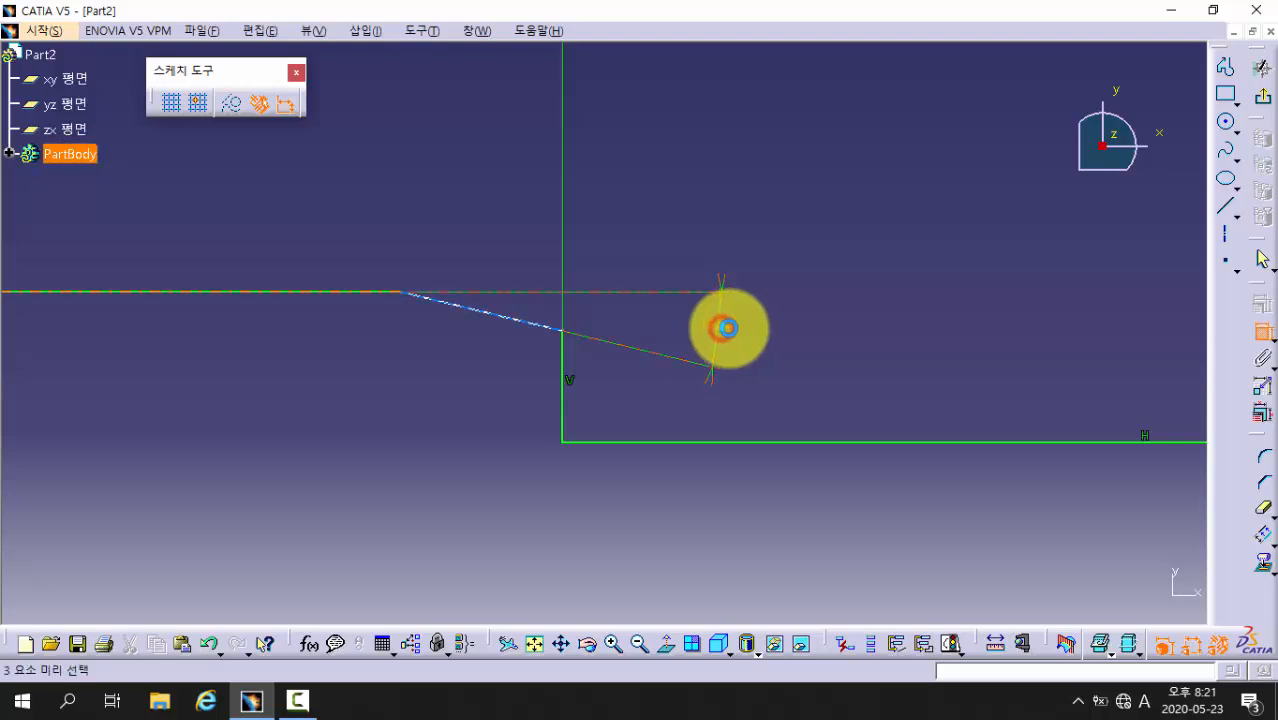
double_click(729, 332)
key("Return")
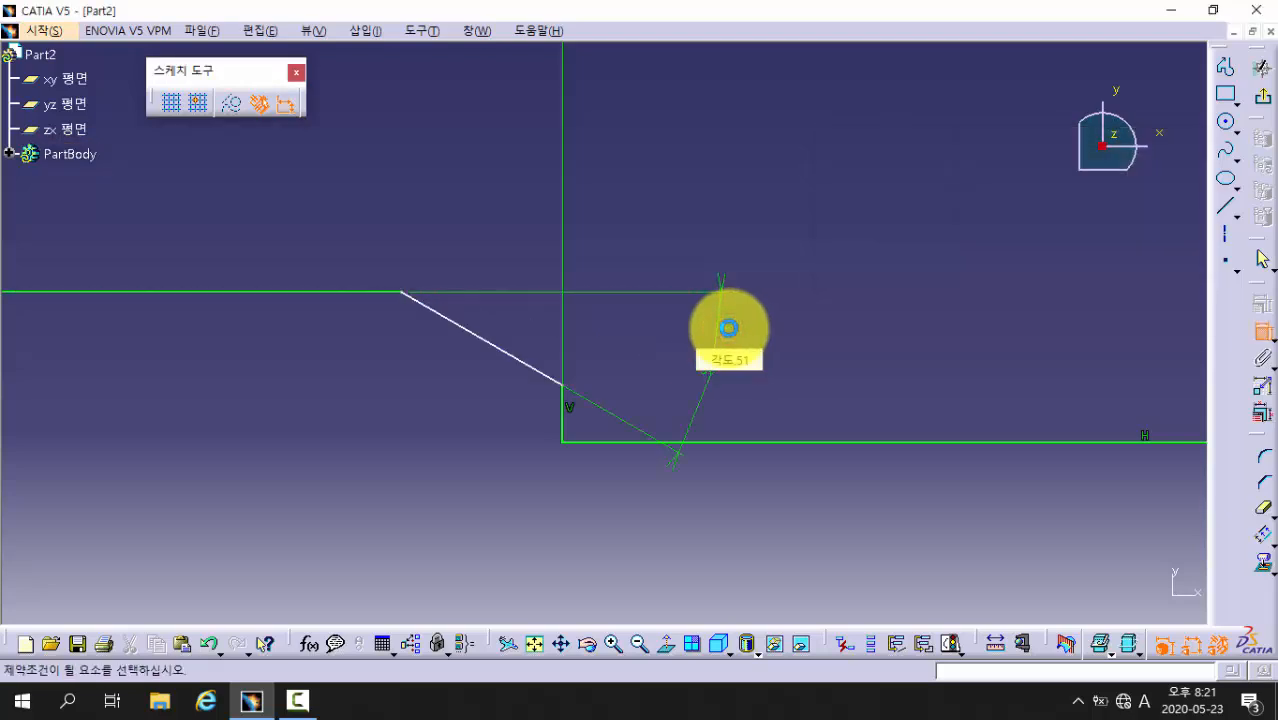
Dimension the slanted edge's horizontal length up to the step's vertical edge and set it to 2 mm
left_click(564, 416)
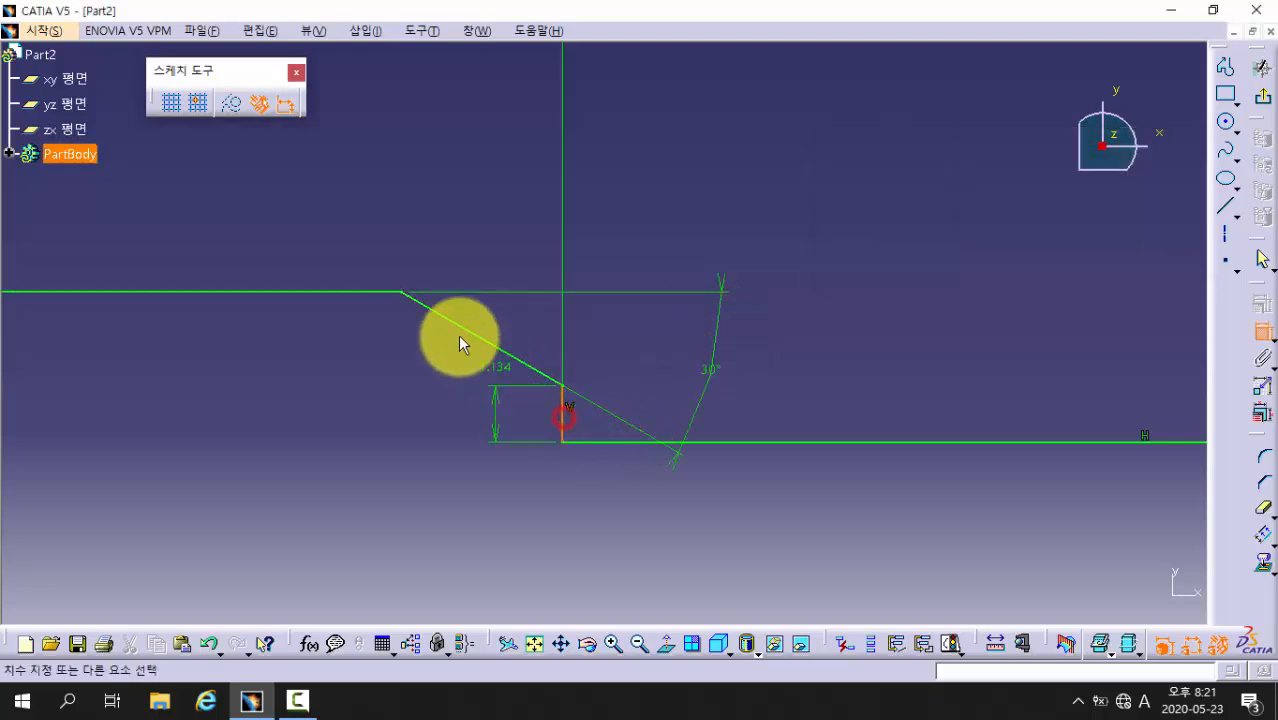
left_click(403, 292)
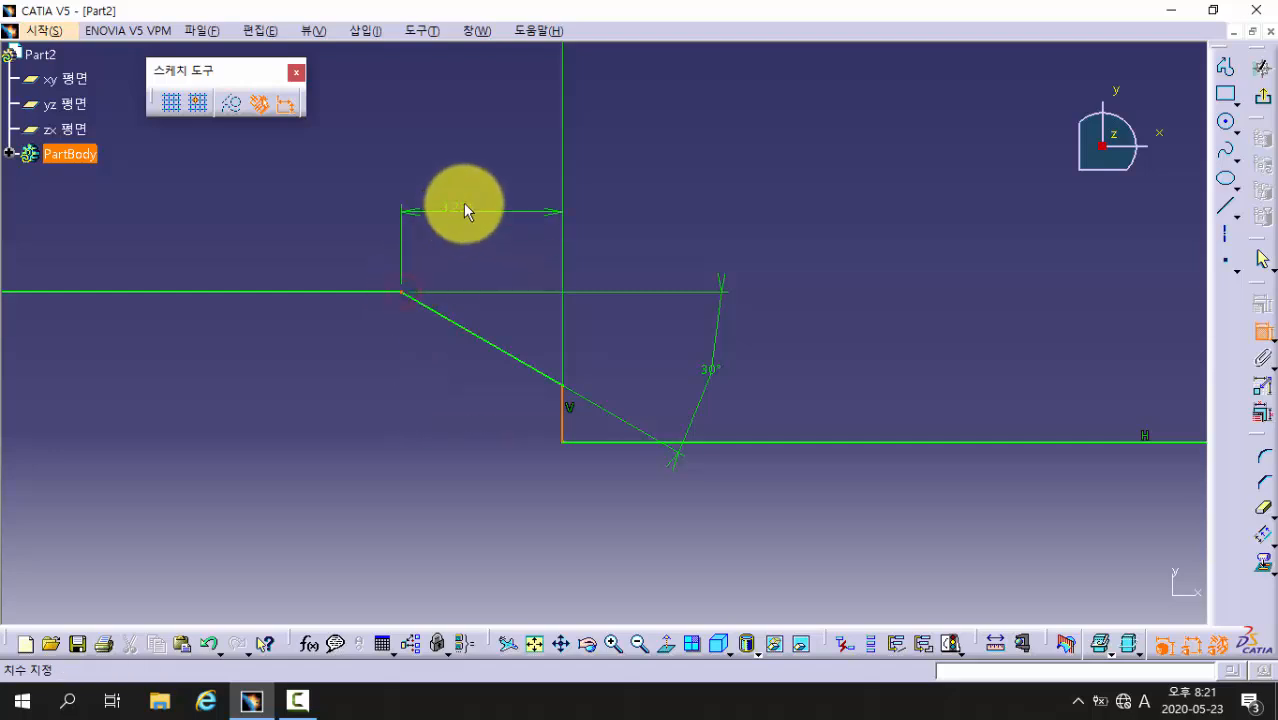
left_click(475, 197)
double_click(478, 190)
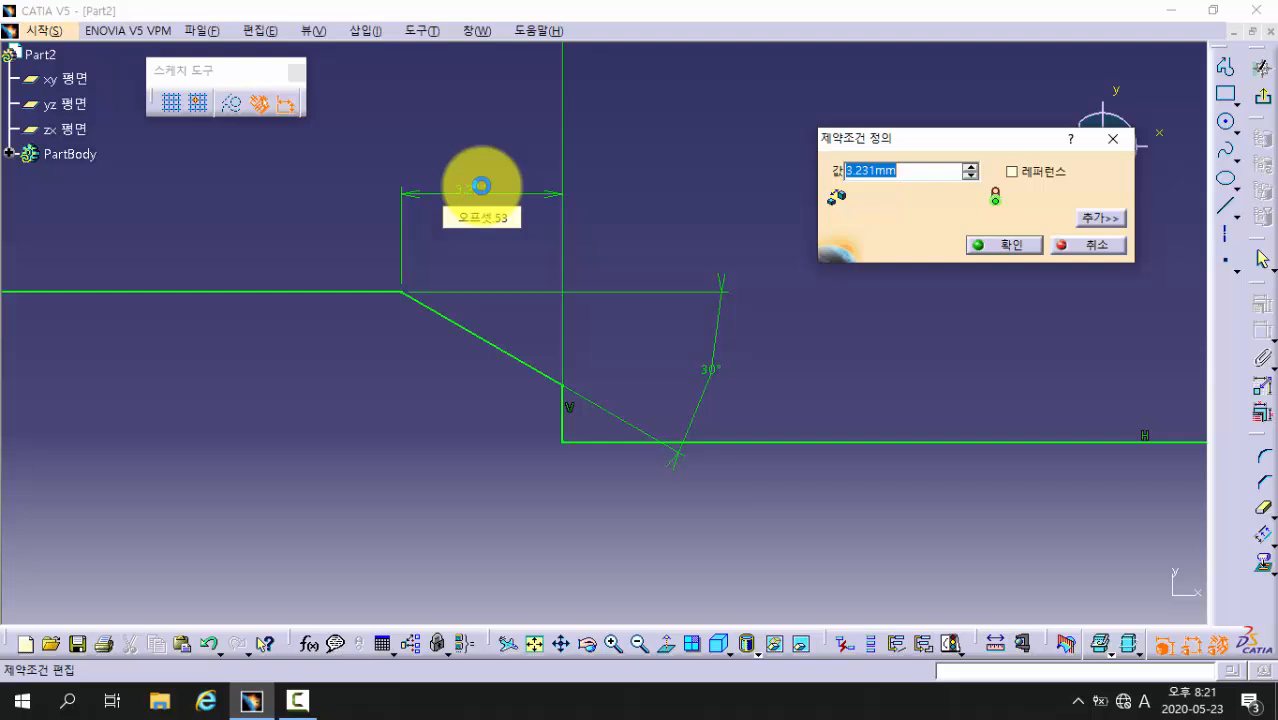
key("Return")
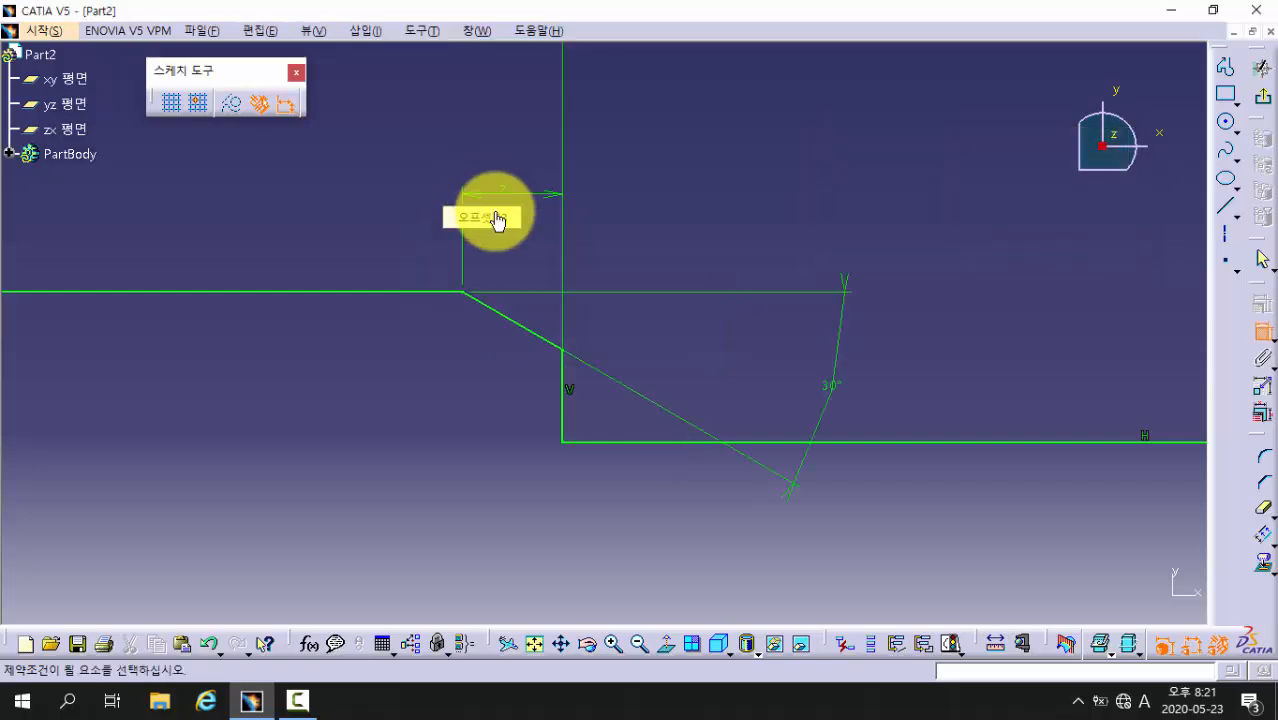
Exit the sketch and revolve the profile 360 degrees about the sketch axis with the Shaft feature, previewing before accepting
mouse_move(660, 214)
middle_mouse_down("ctrl")
mouse_move(693, 370)
mouse_move(684, 422)
middle_mouse_up("ctrl")
middle_click_drag(592, 333, 593, 436, "ctrl")
middle_click_drag(505, 400, 592, 393)
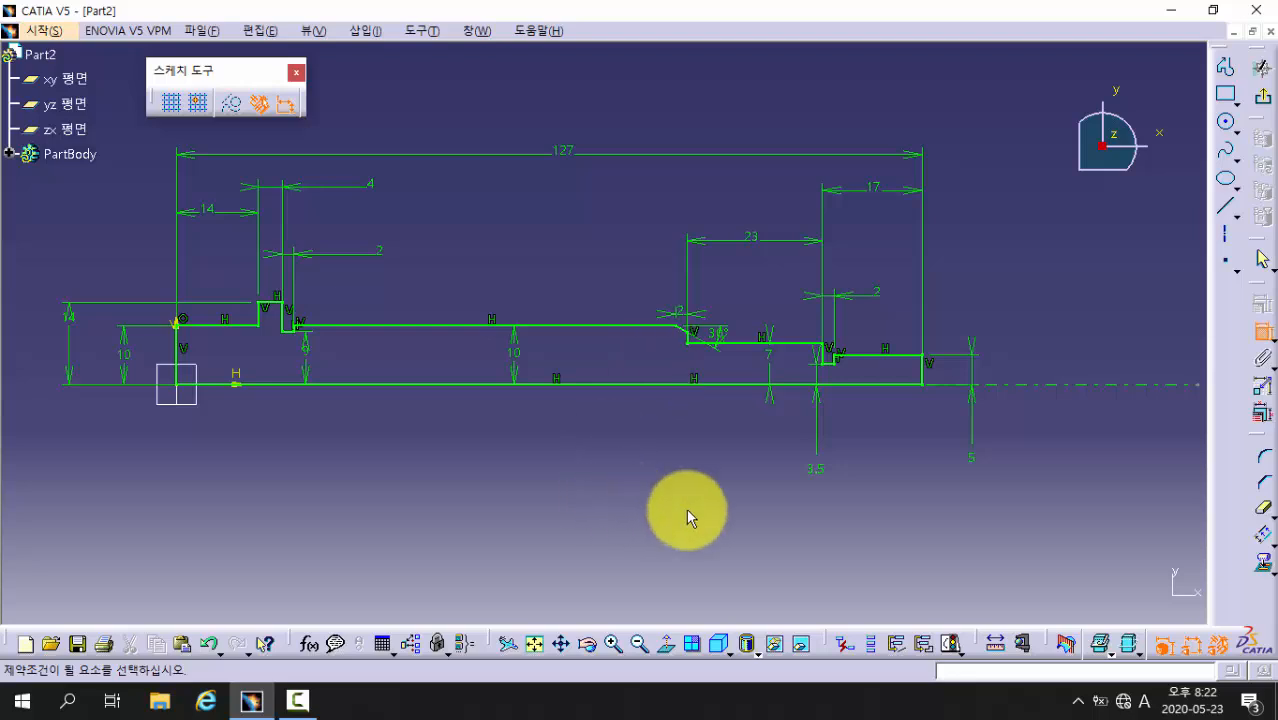
left_click(1261, 418)
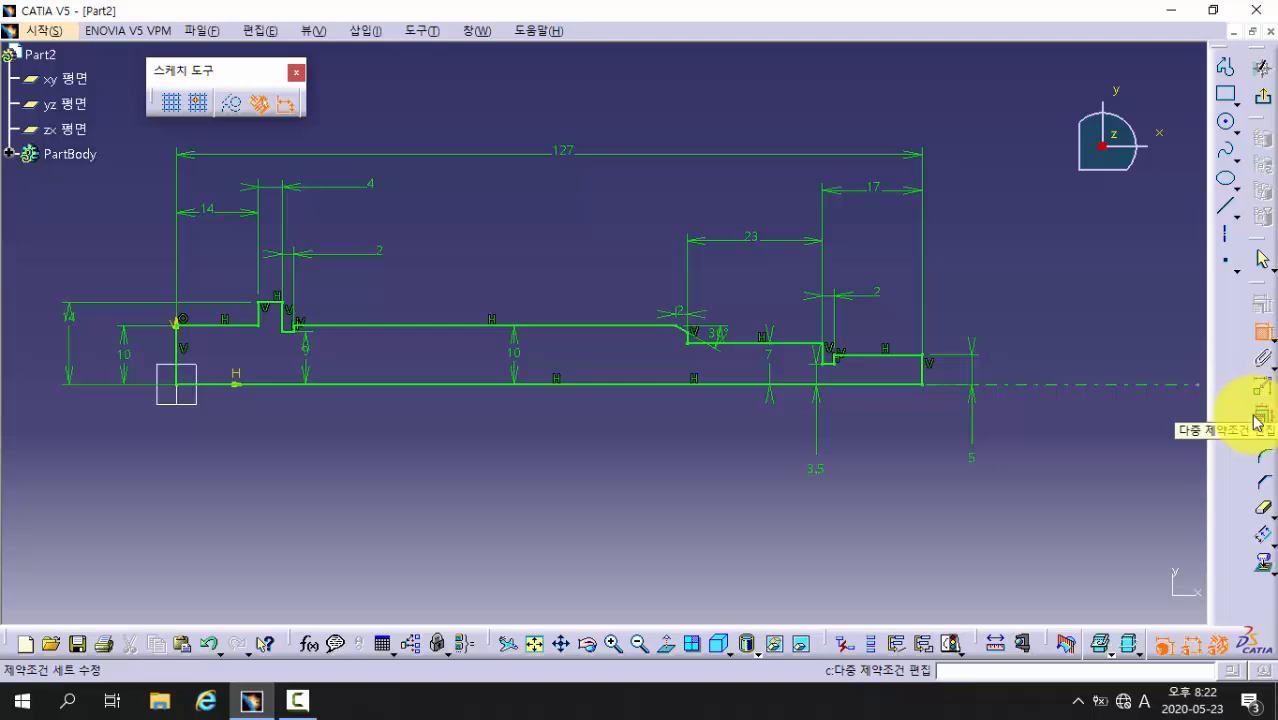
left_click(1263, 97)
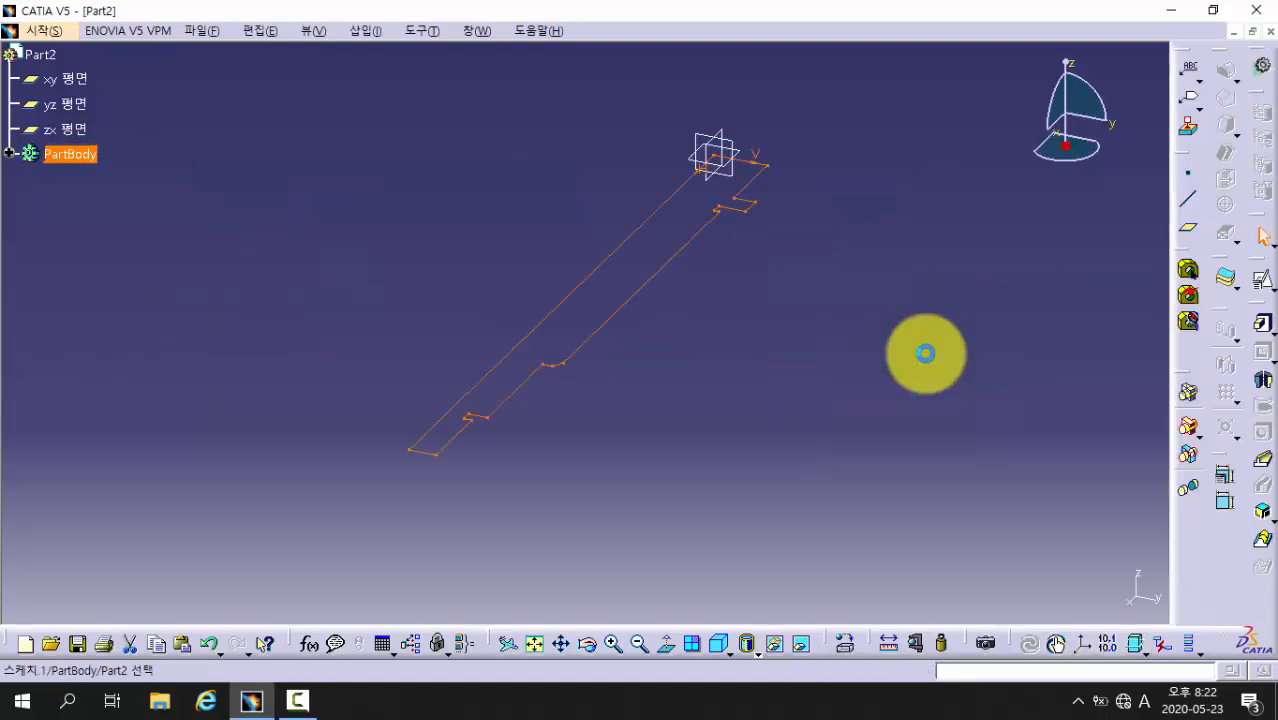
left_click(1266, 385)
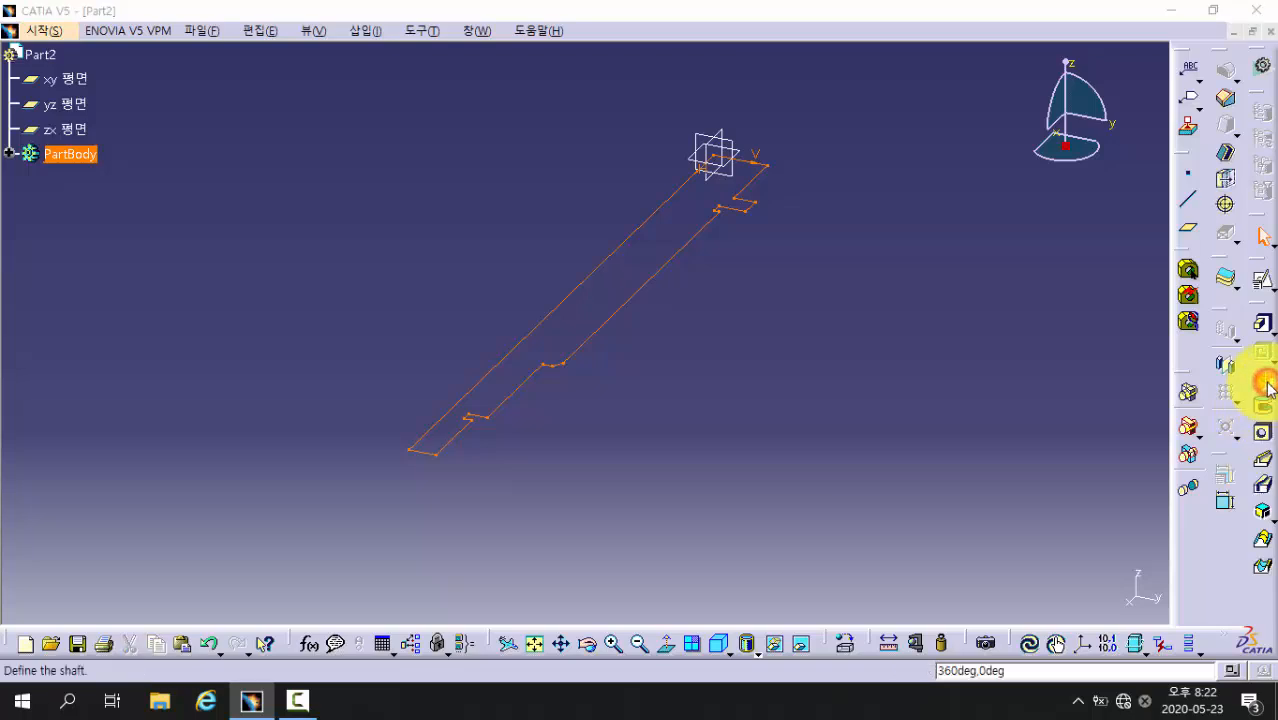
middle_click_drag(470, 490, 662, 442)
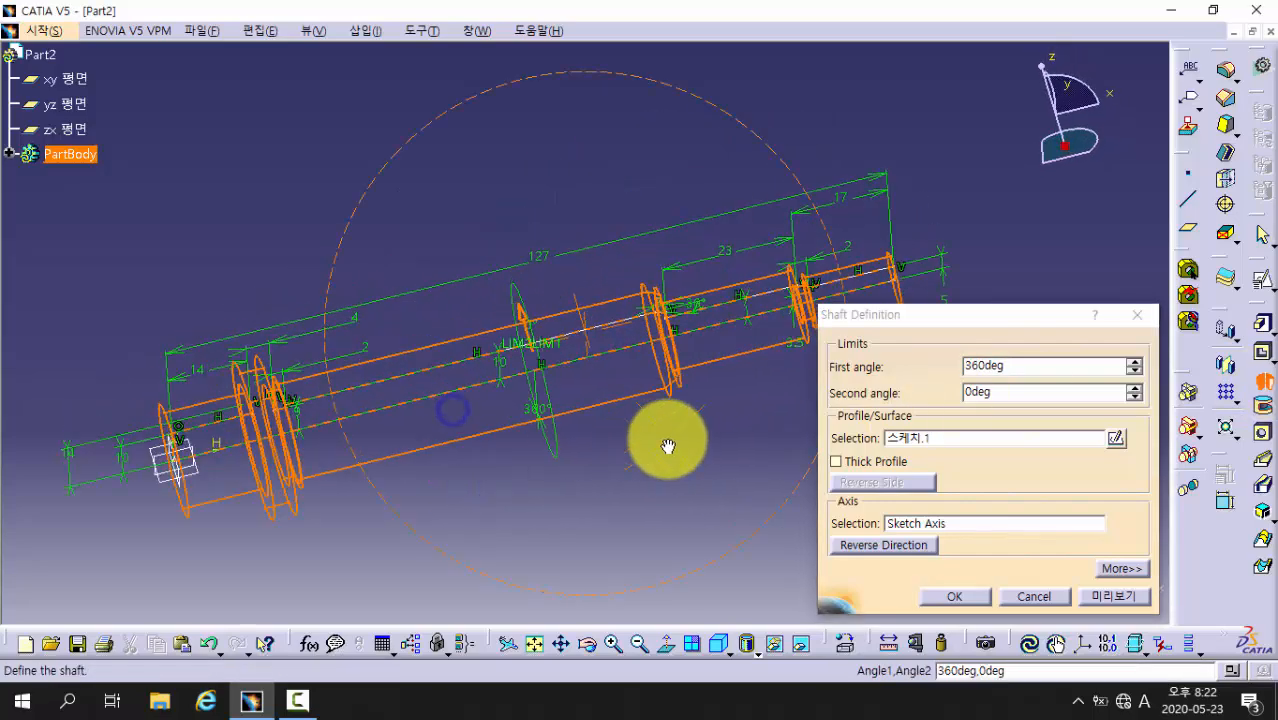
left_click(1113, 597)
left_click(978, 600)
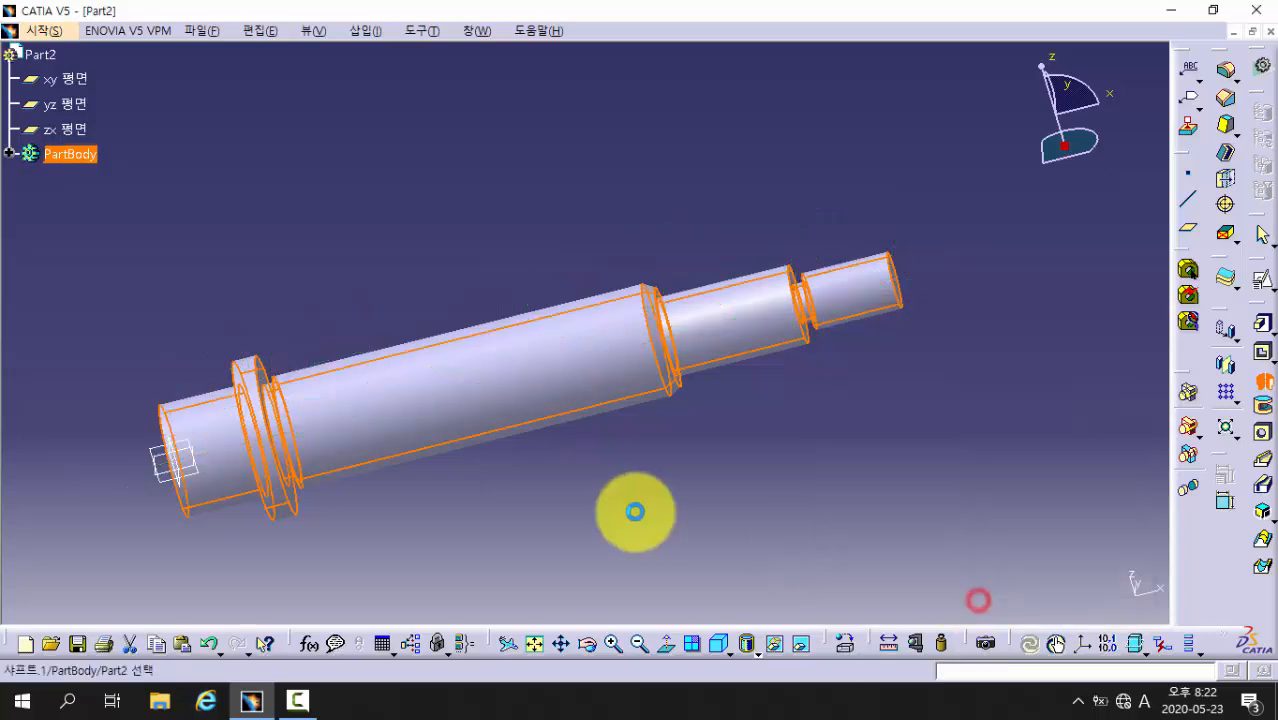
middle_click_drag(633, 513, 515, 373)
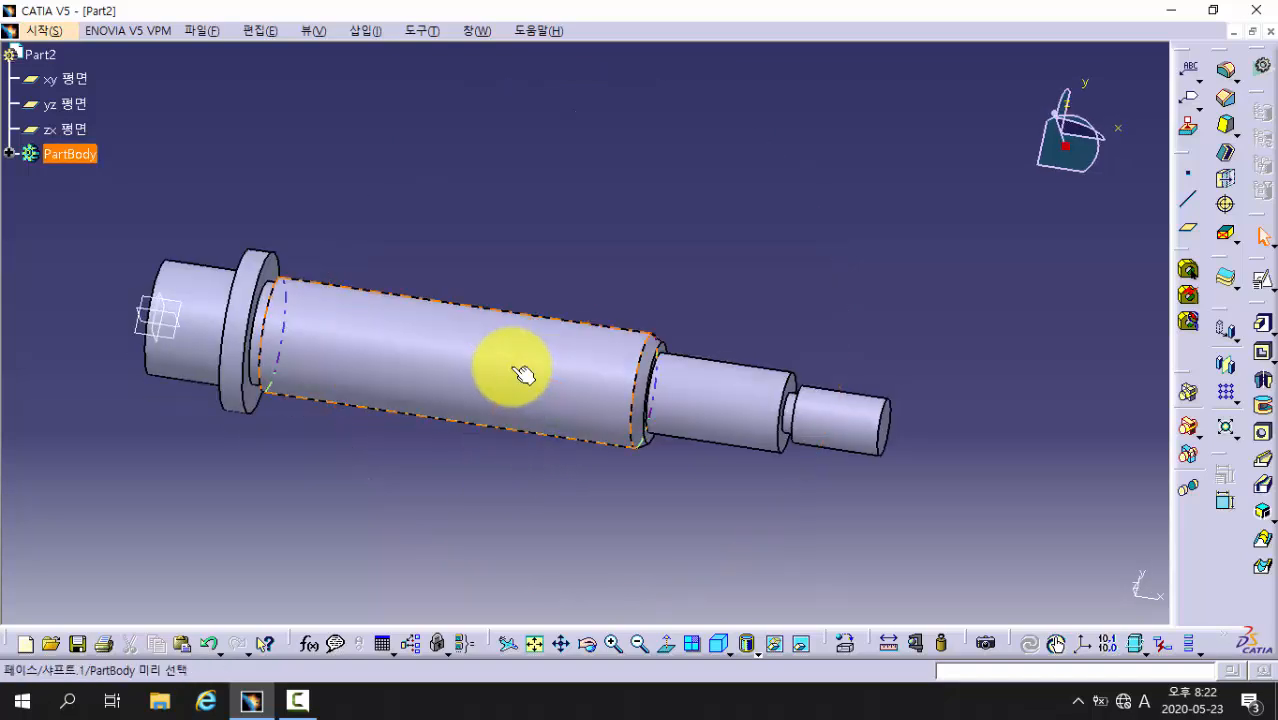
middle_click_drag(435, 470, 470, 472)
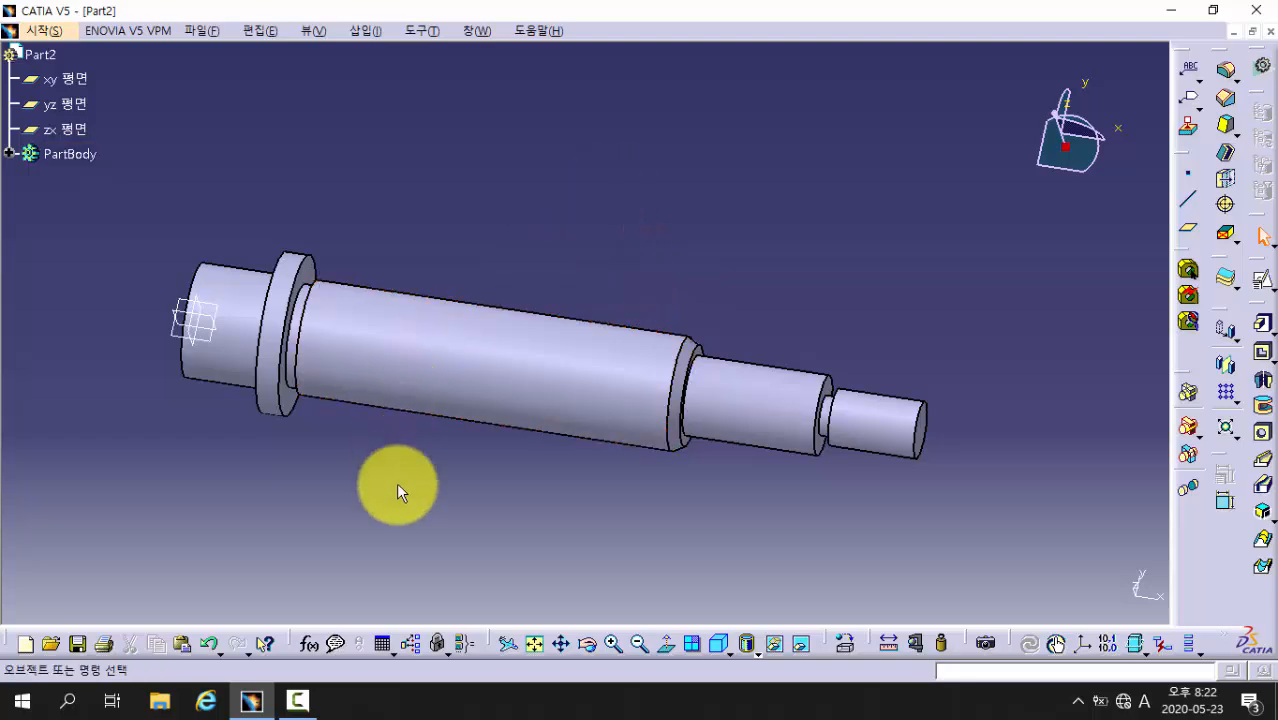
left_click(719, 644)
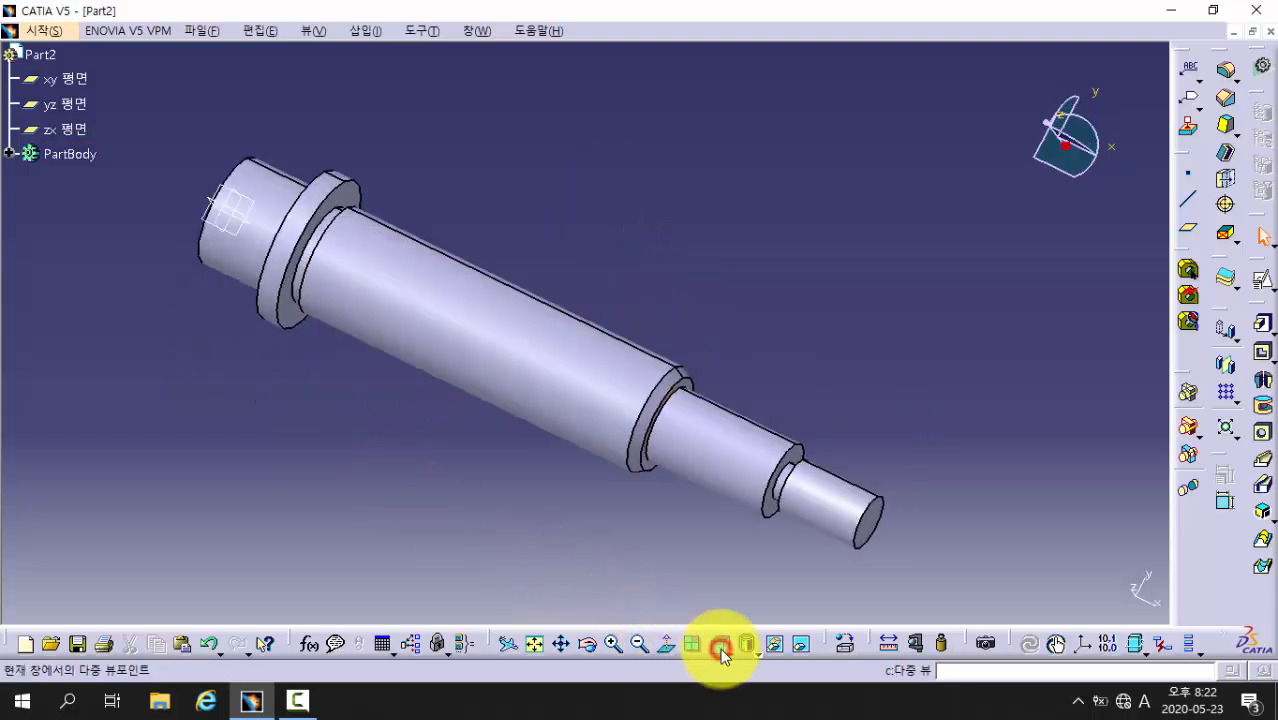
mouse_move(520, 510)
middle_mouse_down()
mouse_move(465, 434)
mouse_move(650, 403)
mouse_move(622, 479)
mouse_move(659, 482)
mouse_move(676, 371)
mouse_move(730, 406)
middle_mouse_up()
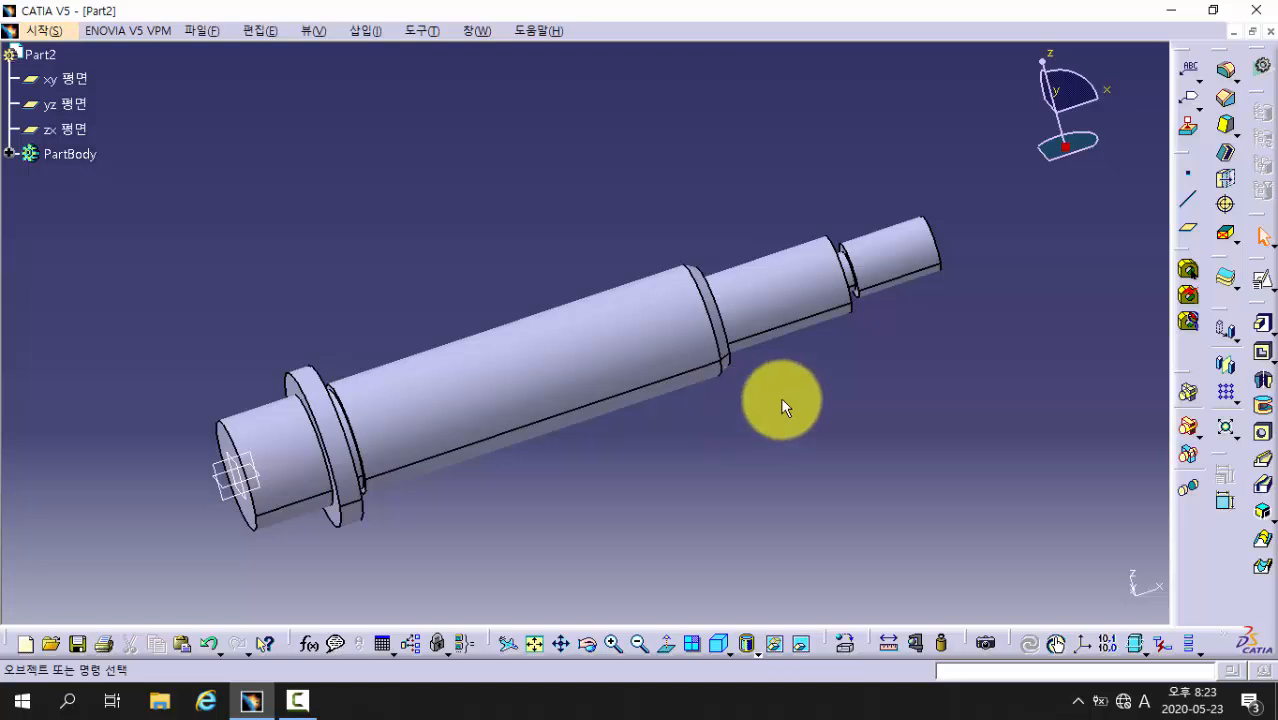
Create a reference plane offset 10 mm from the xy plane, previewing it before accepting
left_click(1190, 236)
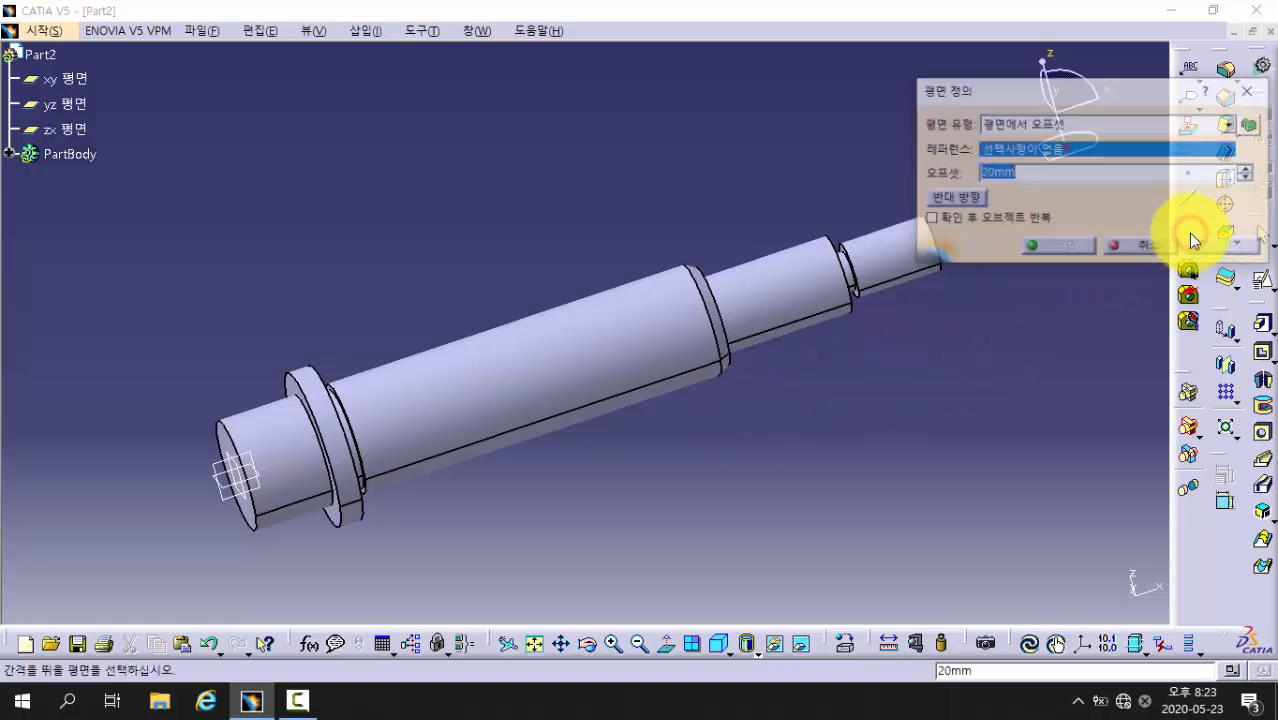
left_click(1070, 126)
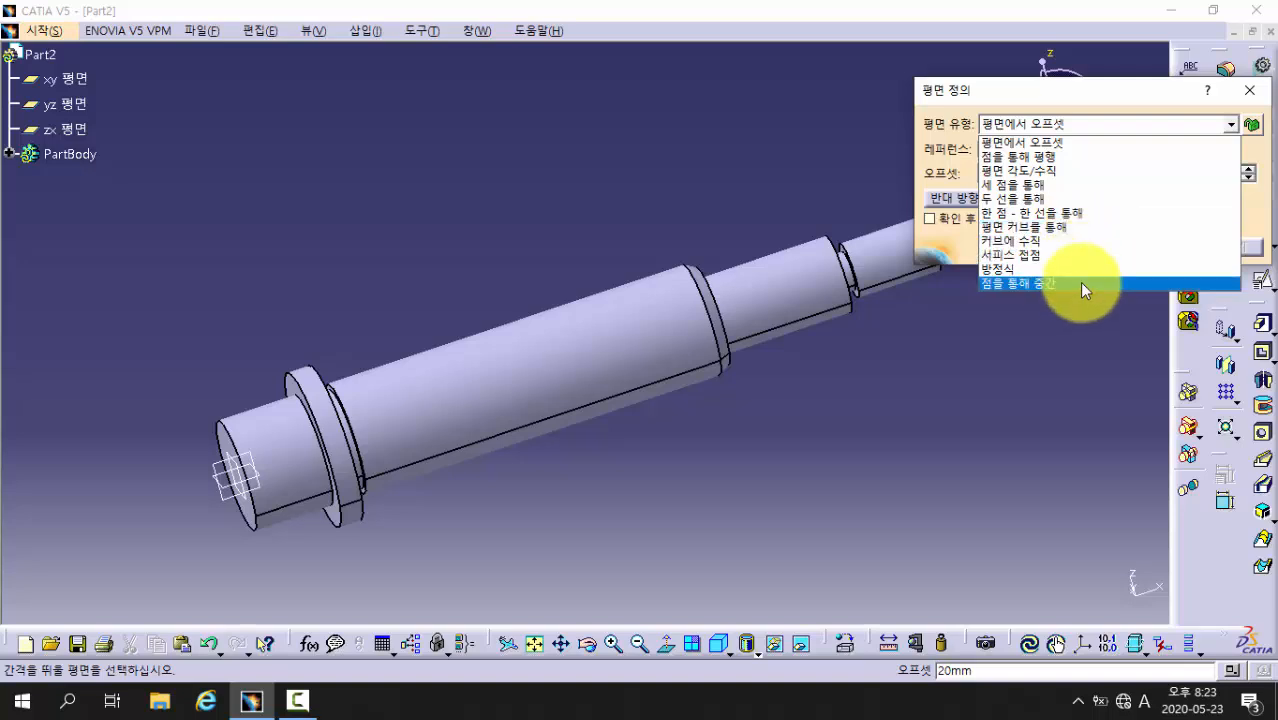
left_click(1066, 141)
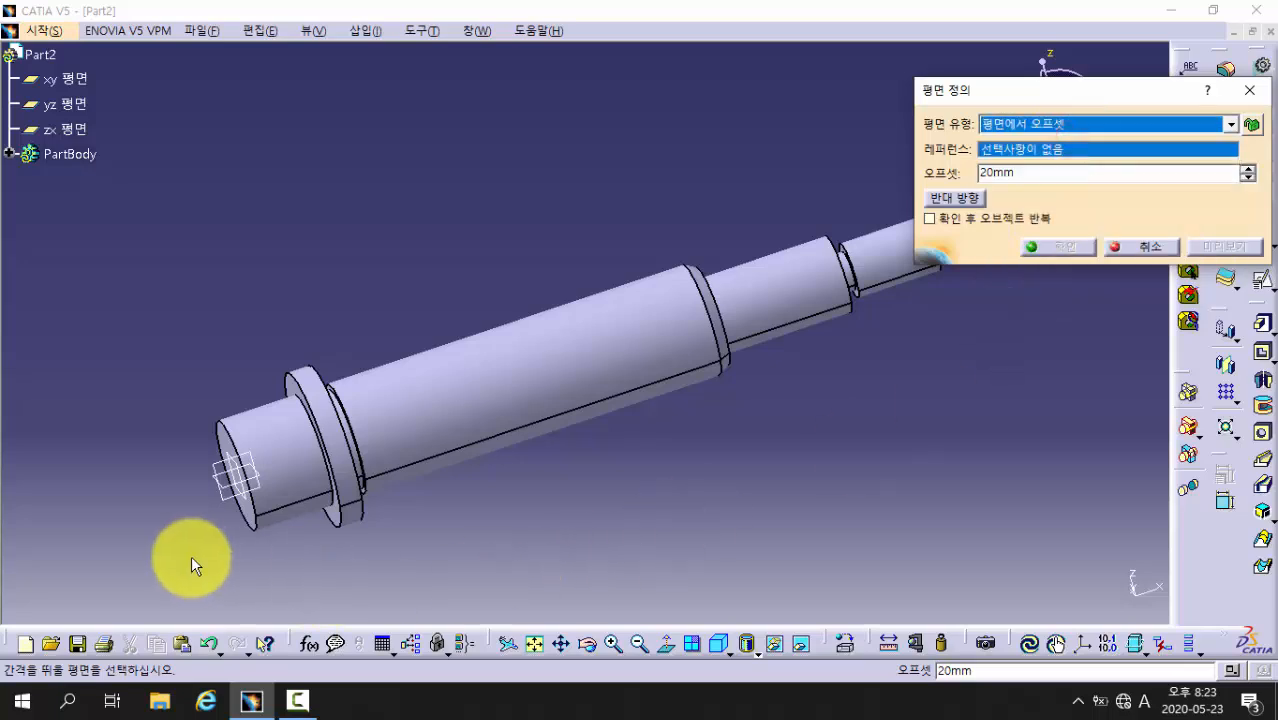
left_click(71, 79)
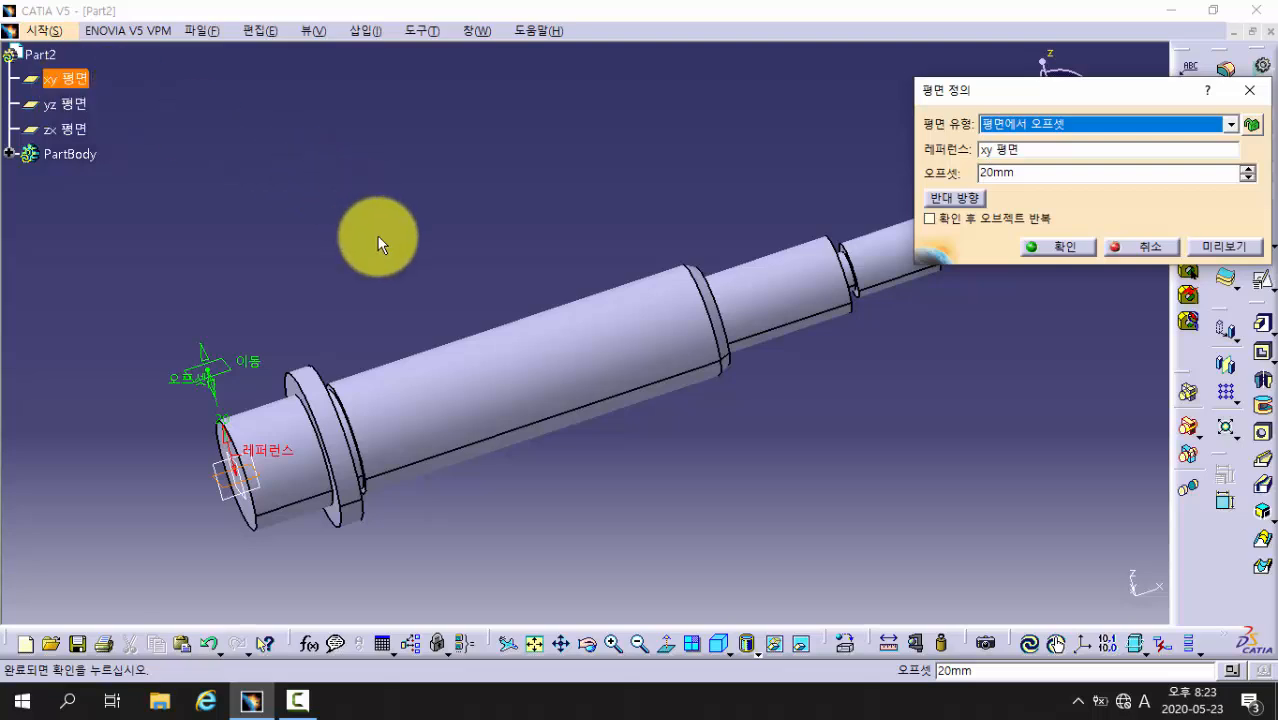
middle_click_drag(496, 291, 556, 326)
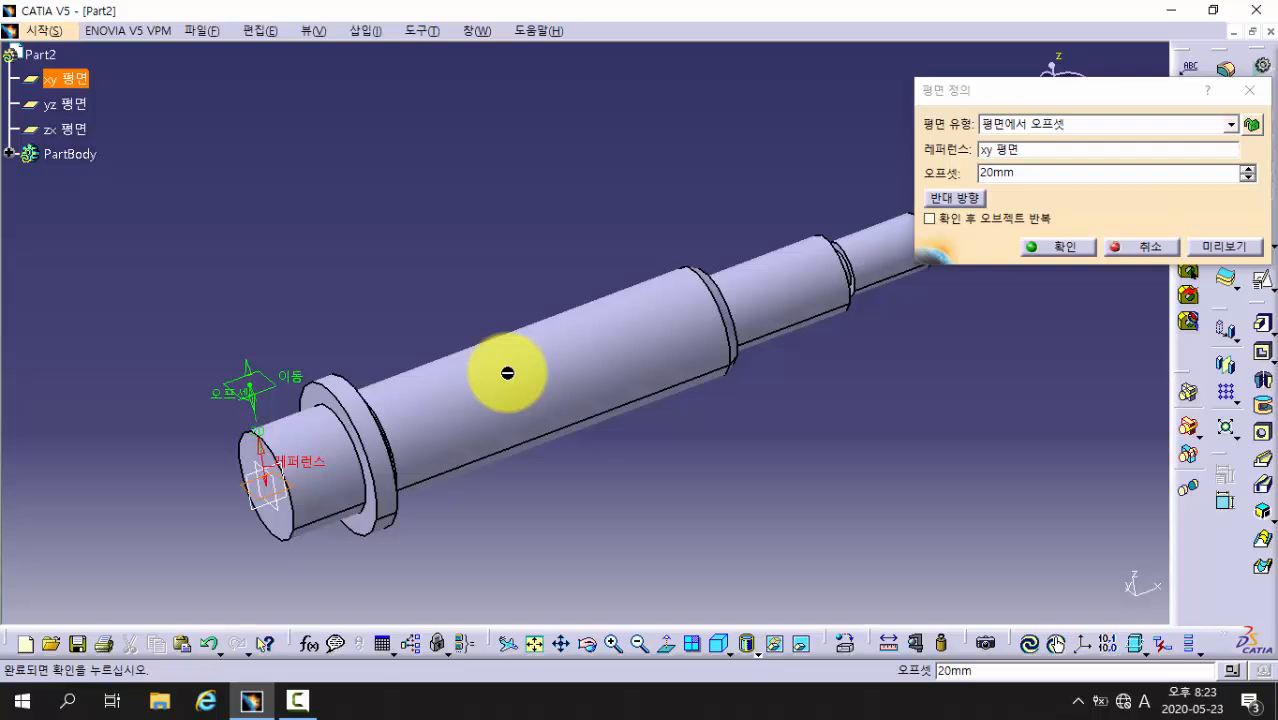
double_click(1022, 172)
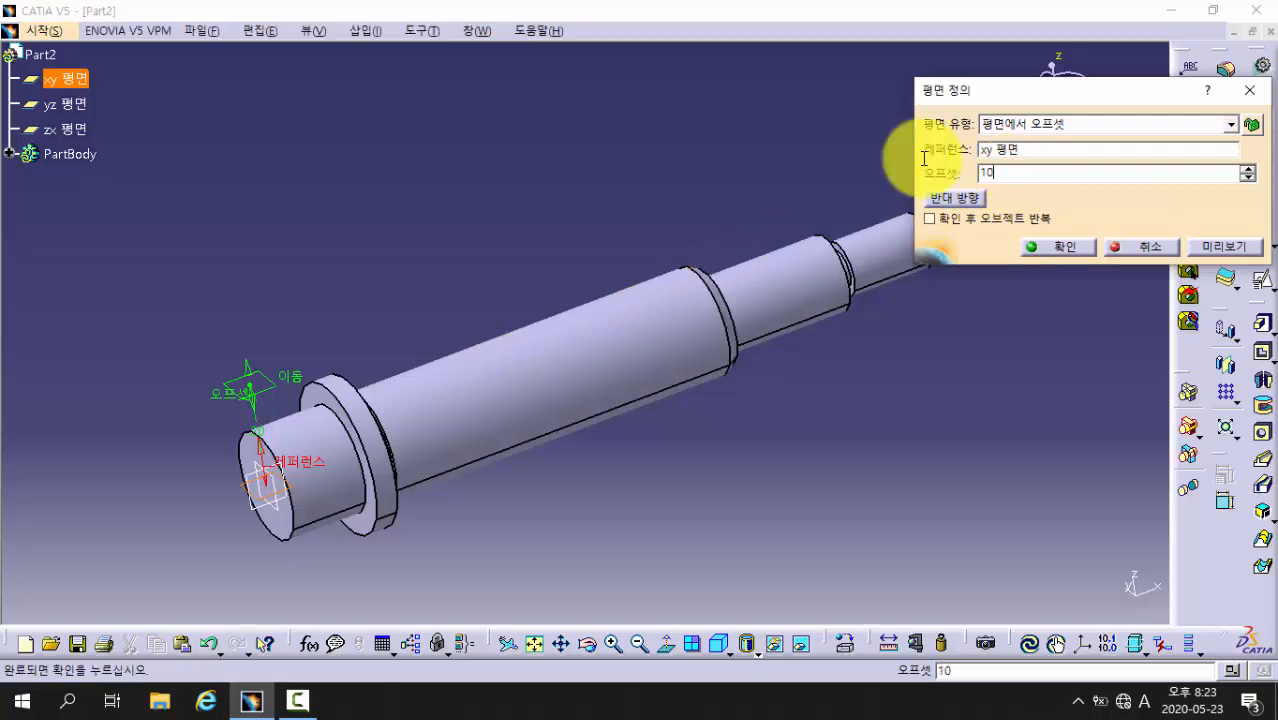
left_click(1232, 246)
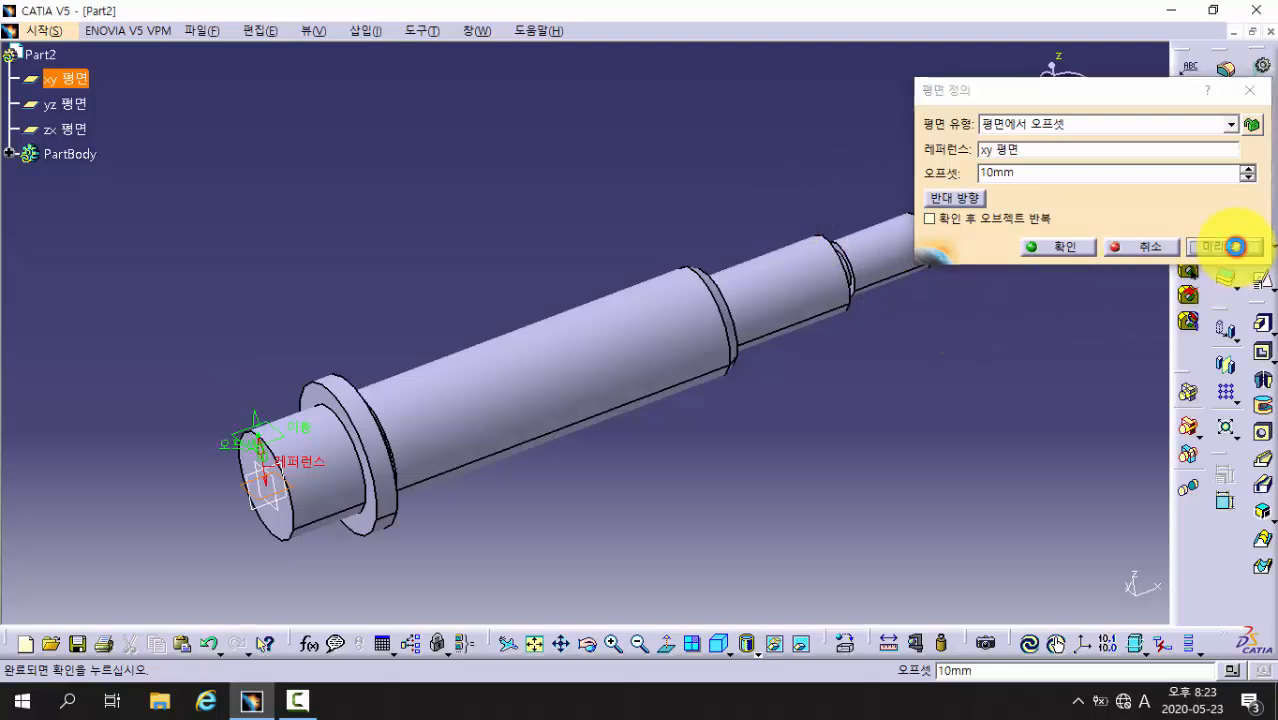
middle_click_drag(770, 360, 682, 320)
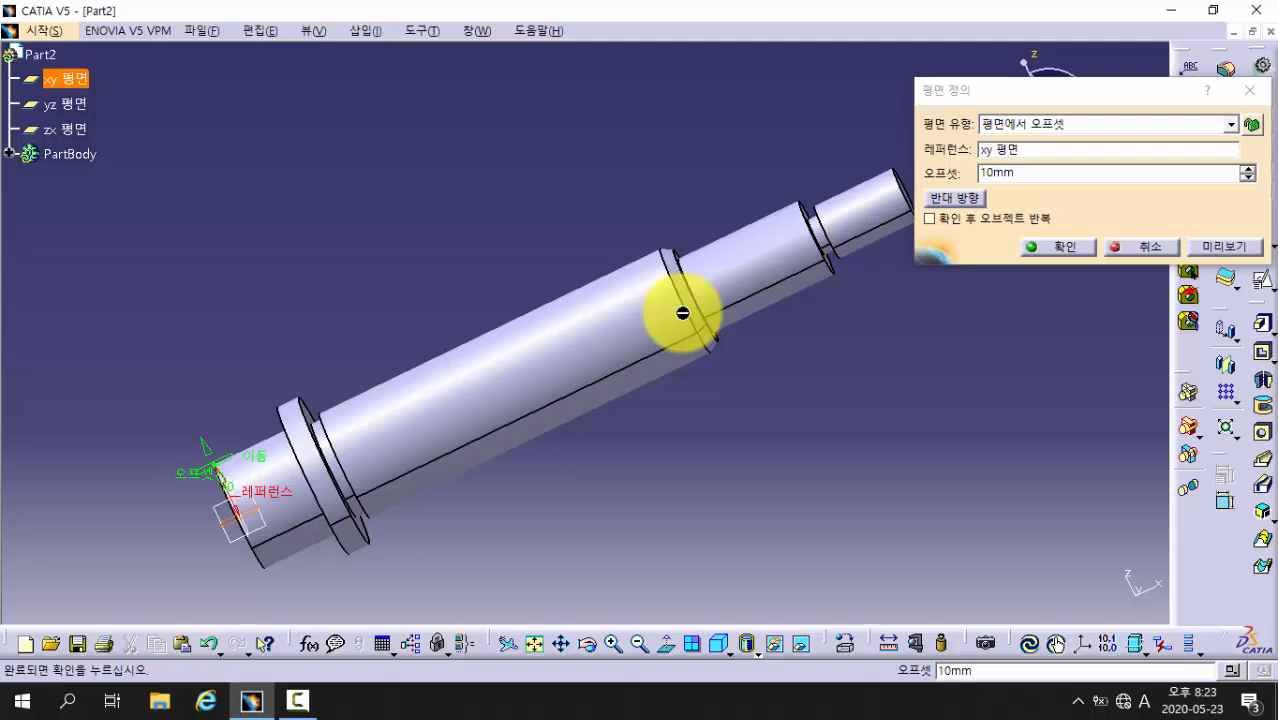
left_click(1079, 243)
Start a positioned sketch on the new offset plane above the shaft axis
middle_click_drag(656, 305, 593, 433)
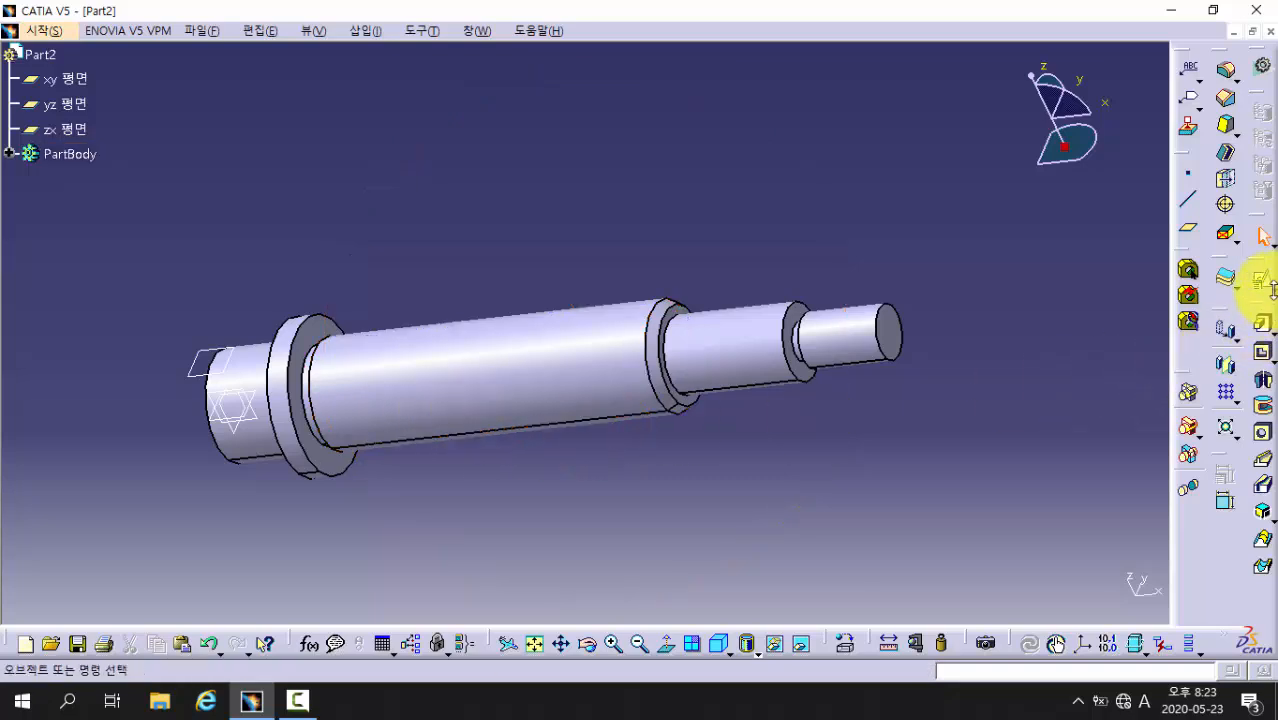
left_click(1263, 282)
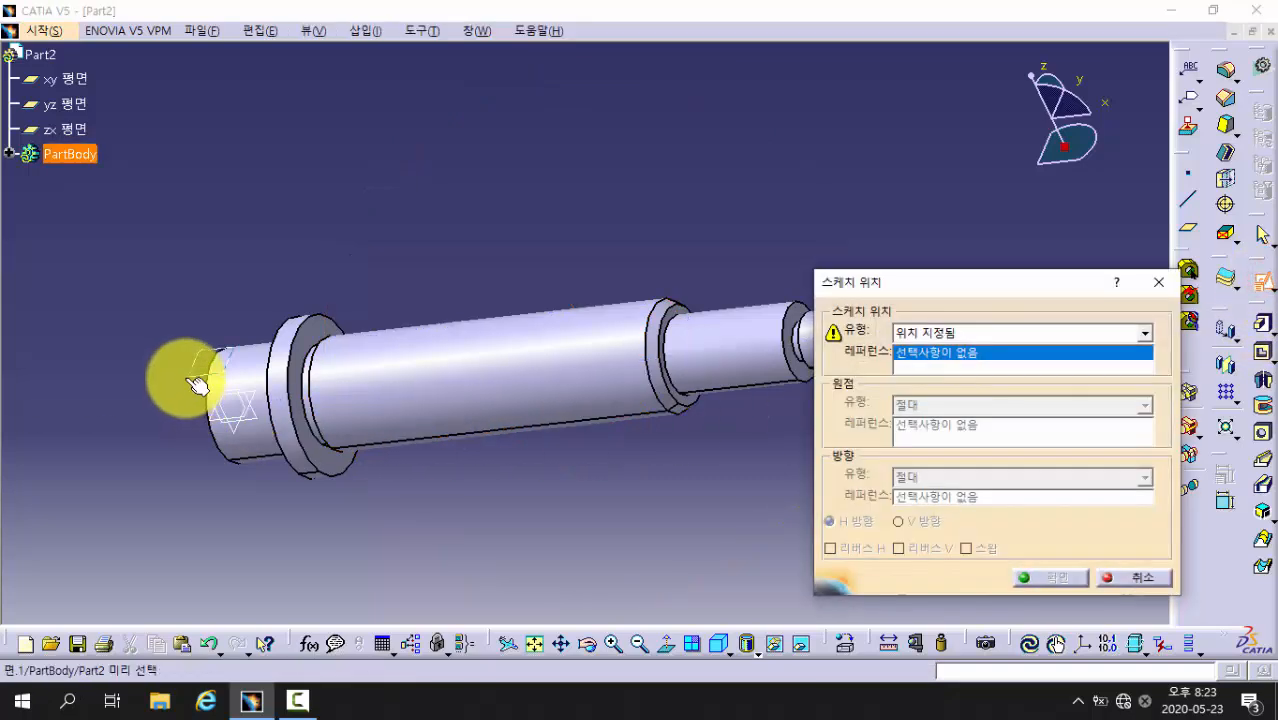
left_click(190, 380)
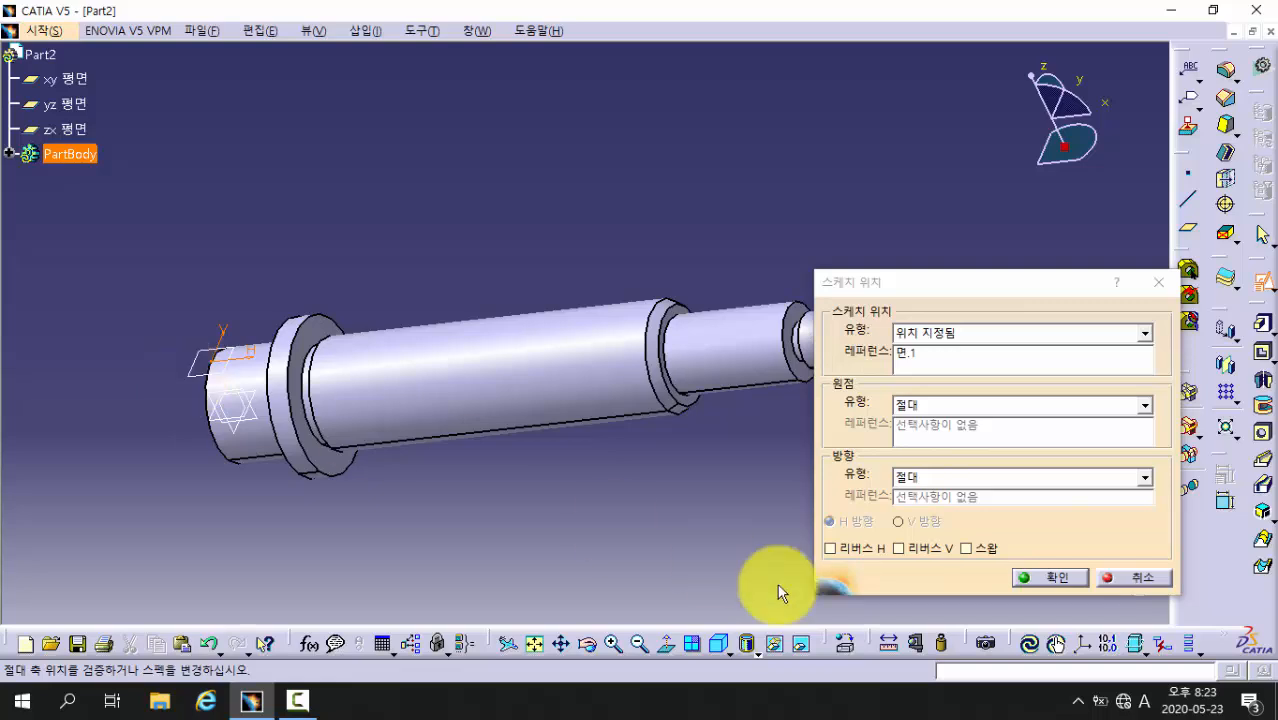
left_click(1045, 578)
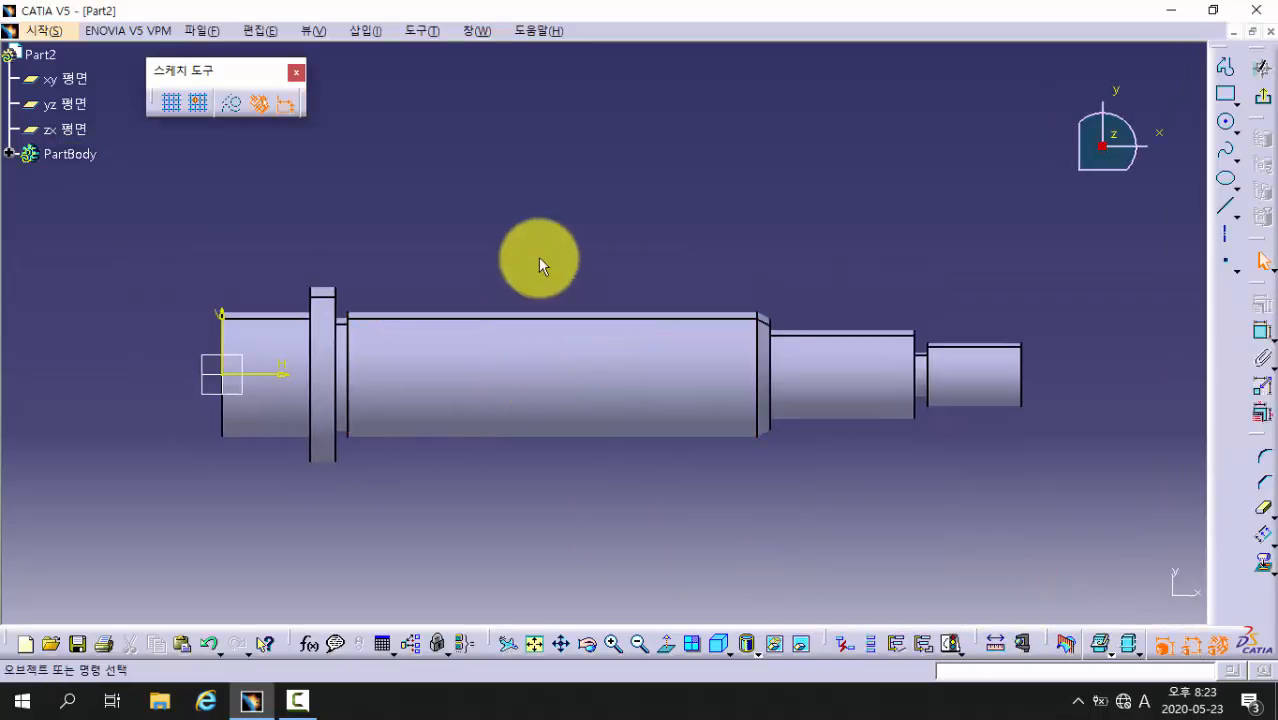
Sketch a horizontal elongated hole with about 4.8 mm end radius along the shaft axis on the main section
left_click(1227, 121)
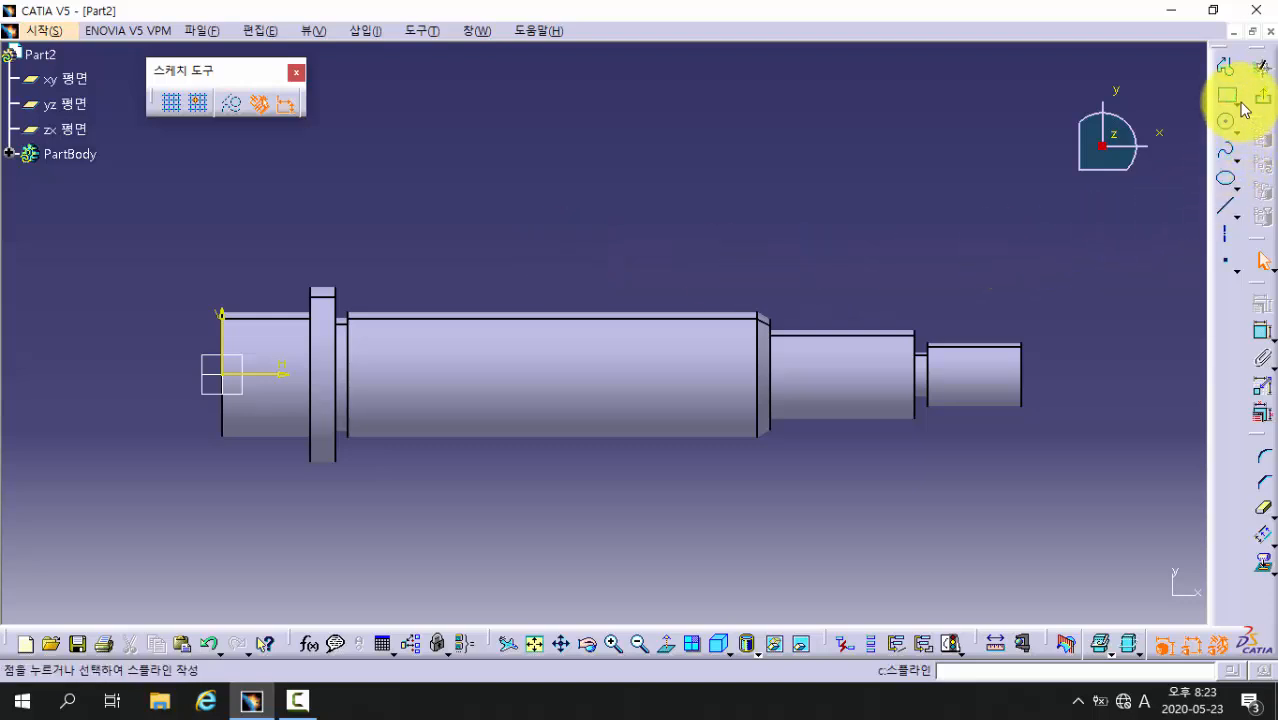
left_click(1236, 100)
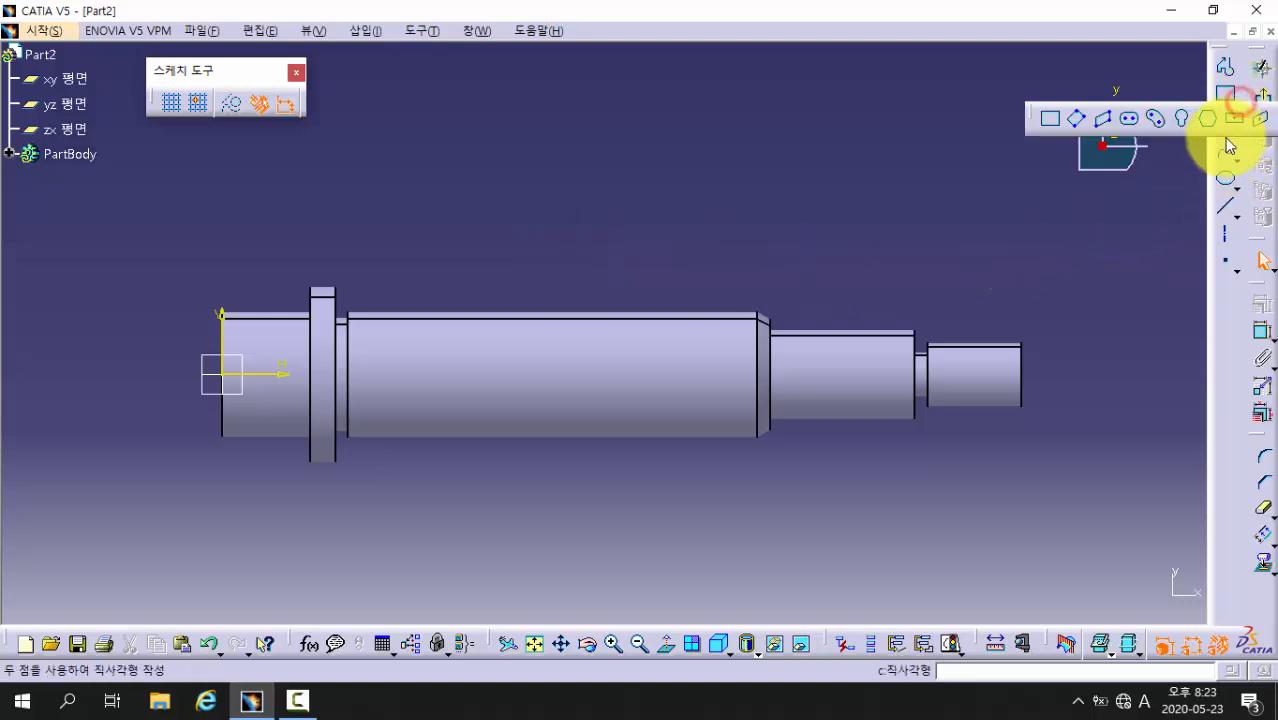
left_click(1126, 124)
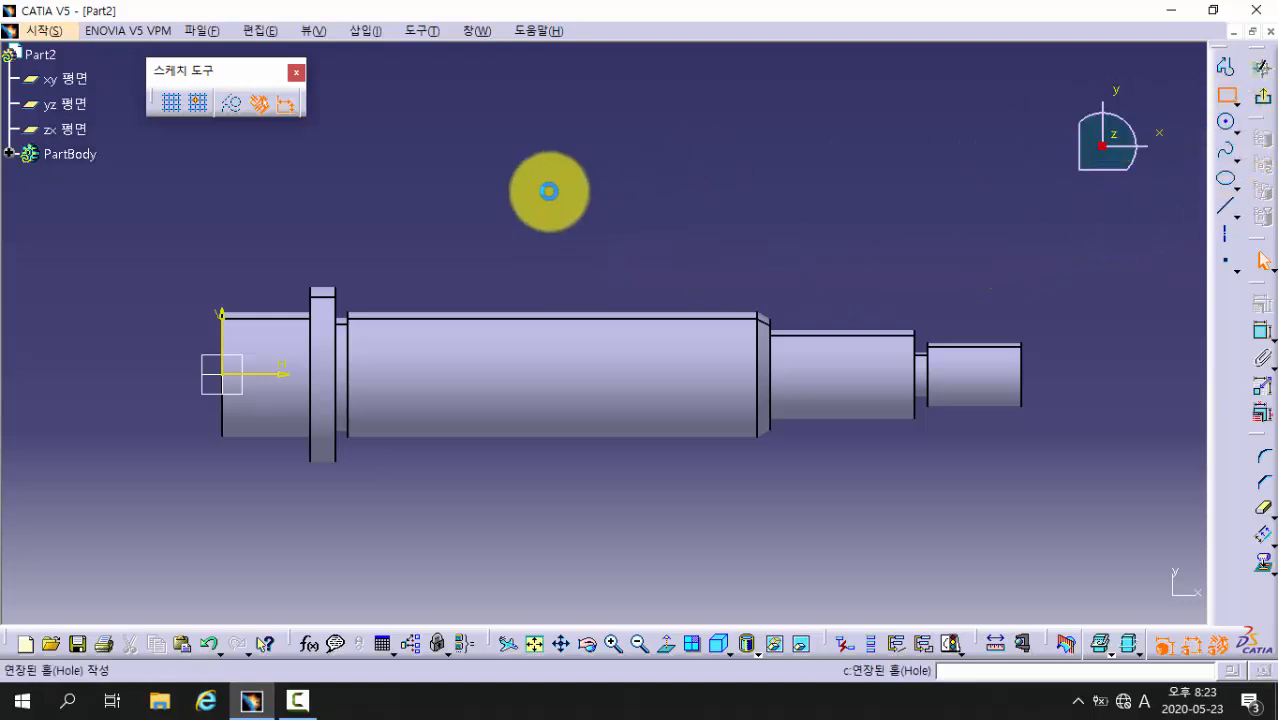
left_click(422, 374)
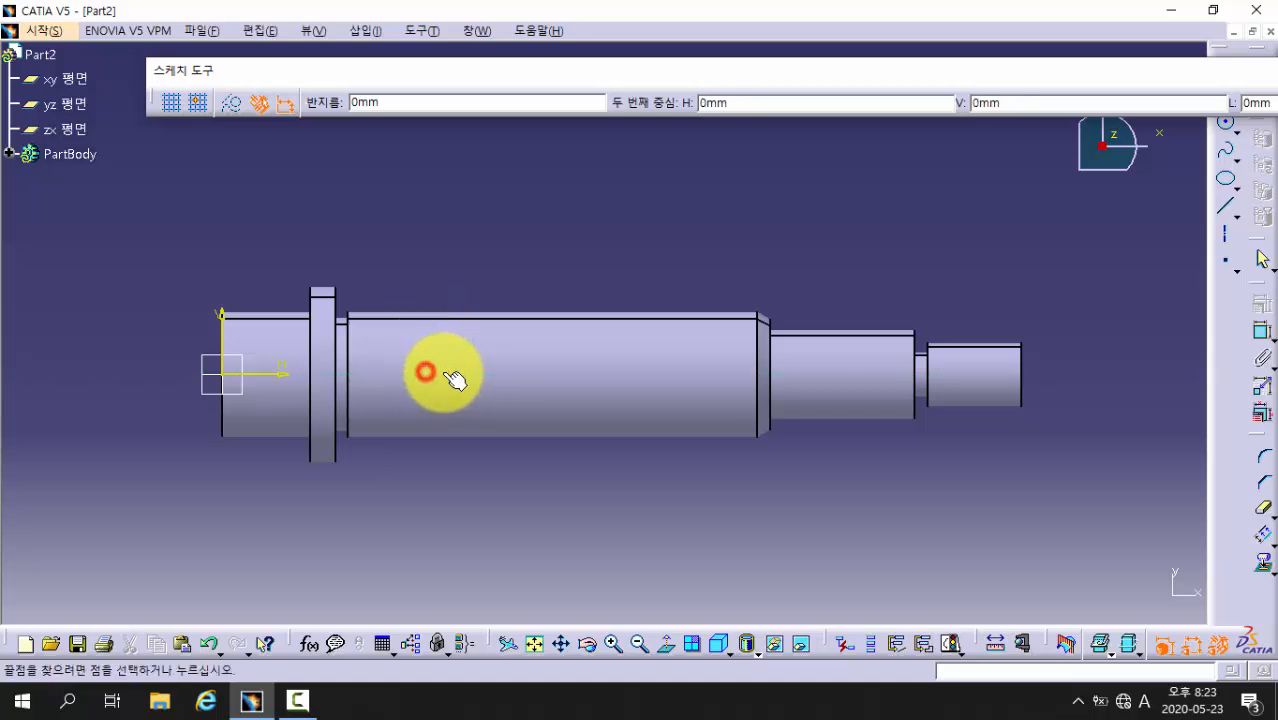
left_click(566, 375)
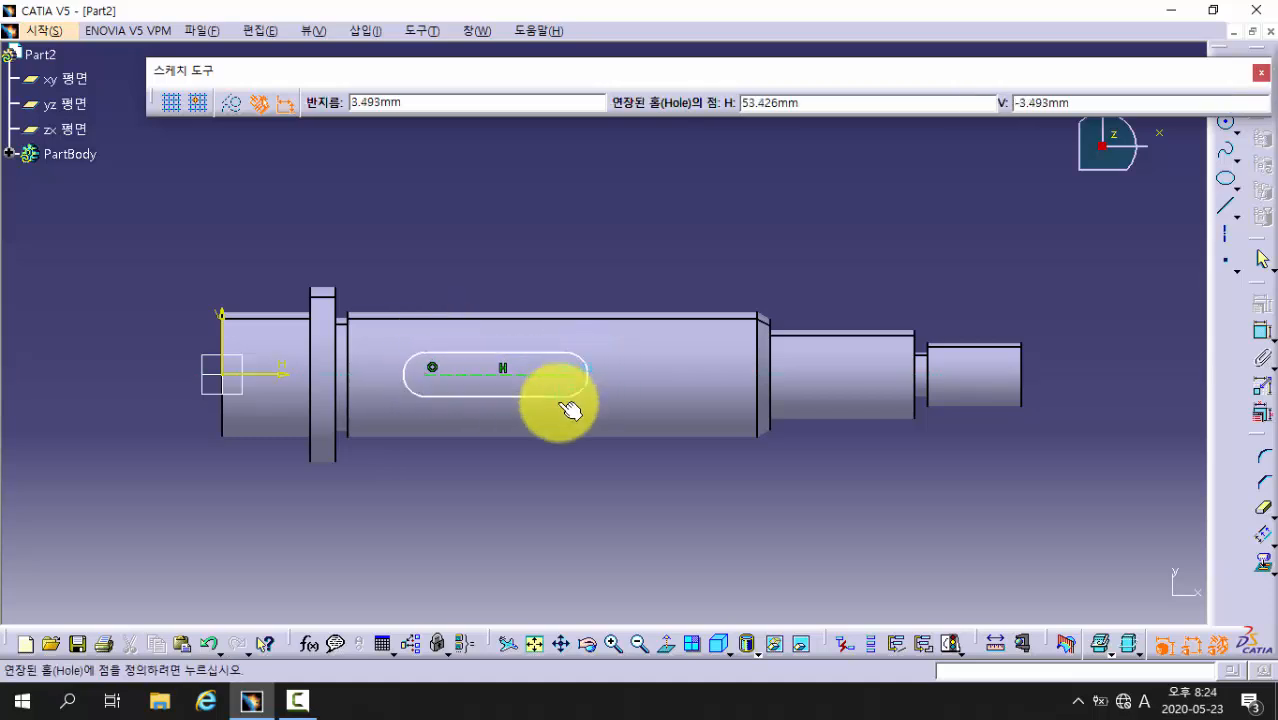
left_click(559, 405)
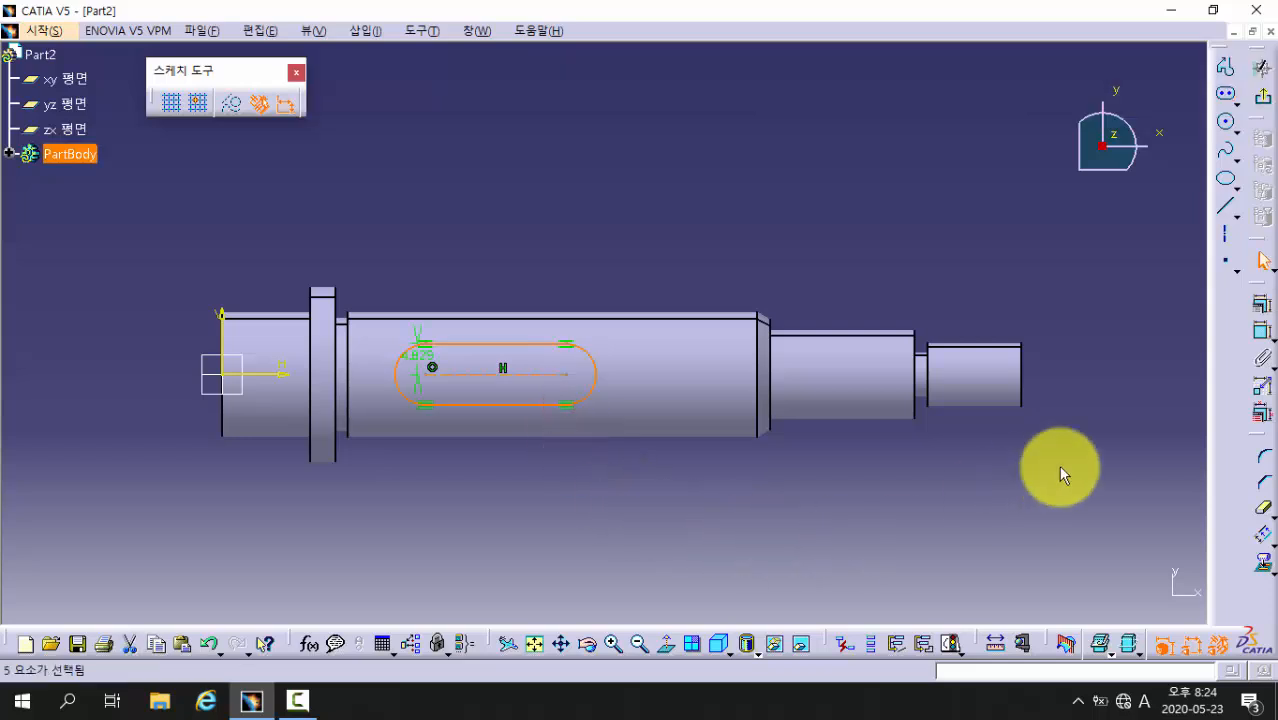
Set the elongated hole's radius dimension to 3 mm
left_click(1262, 331)
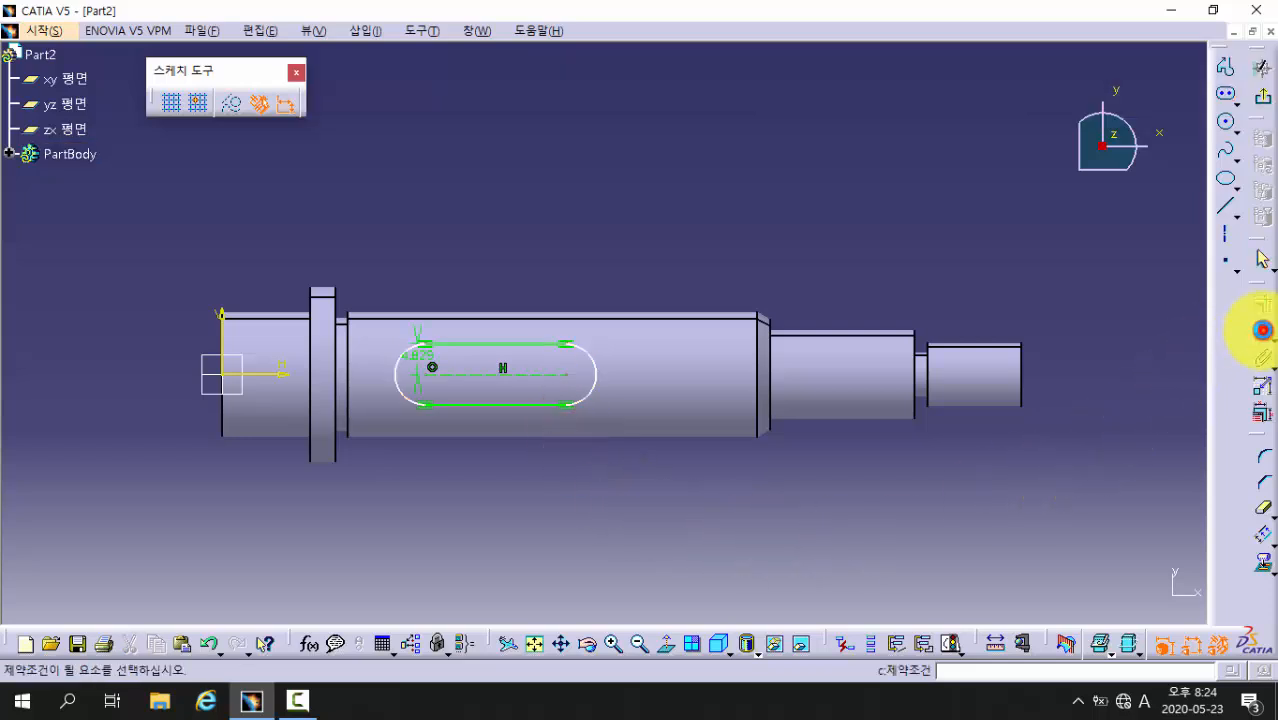
double_click(420, 368)
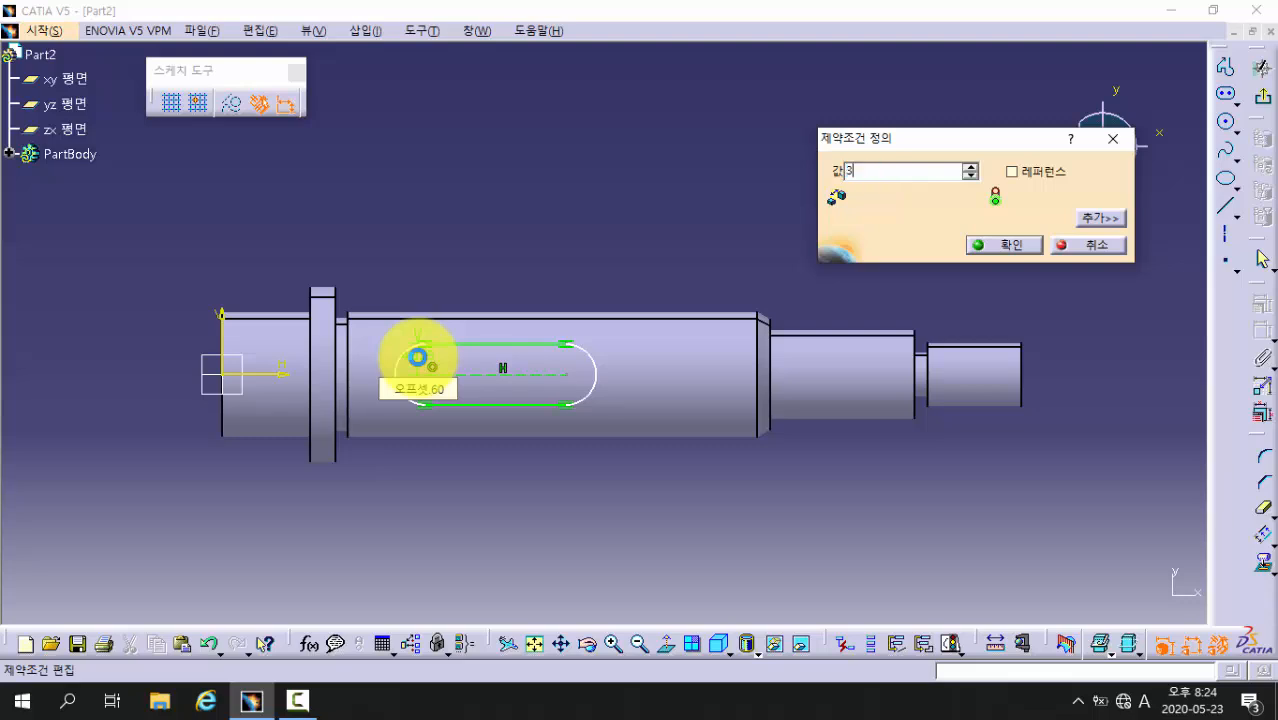
type("3")
key("Return")
Dimension the distance from the collar's face to the slot's nearest end arc and set it to 7 mm
middle_click_drag(396, 495, 414, 431)
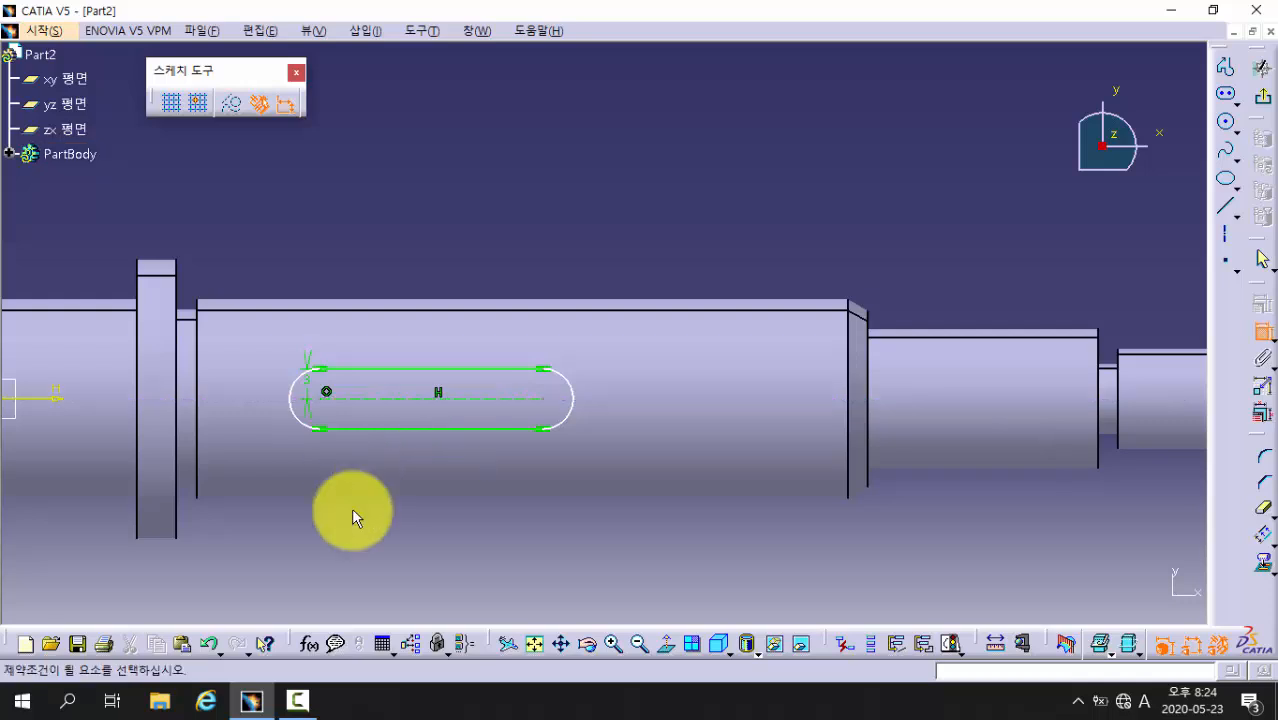
middle_click_drag(365, 527, 413, 532)
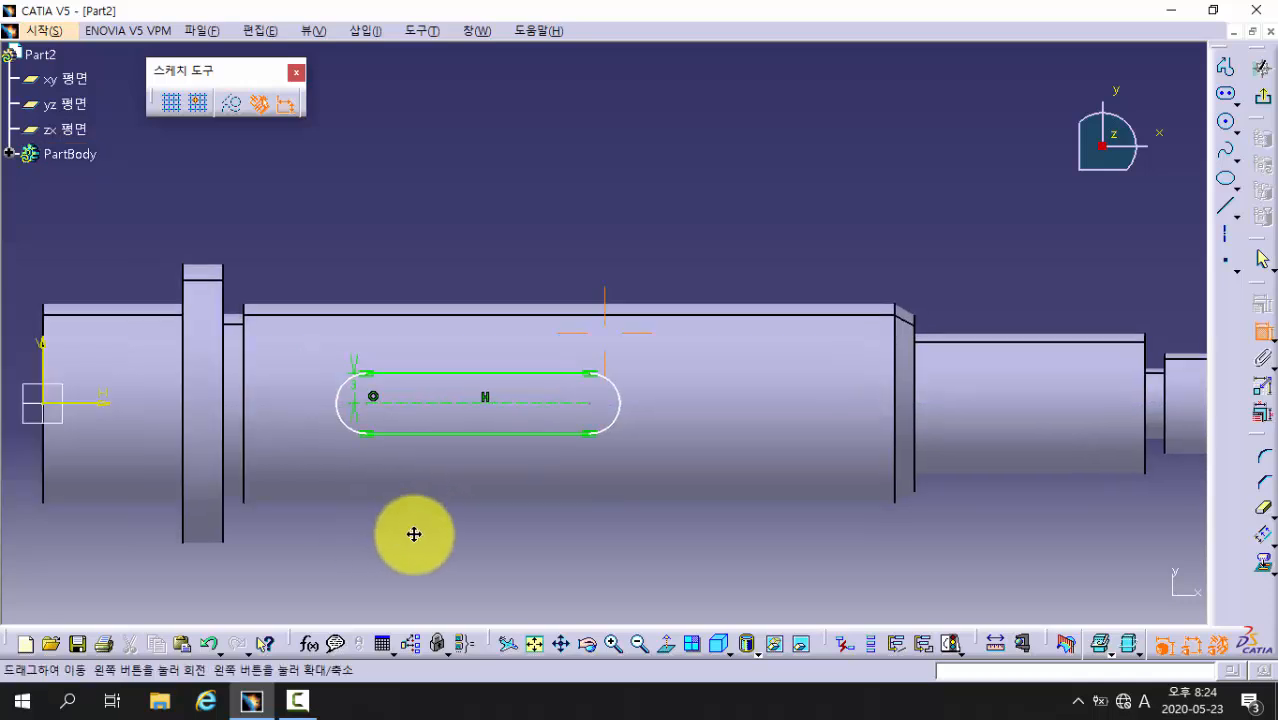
left_click(237, 300)
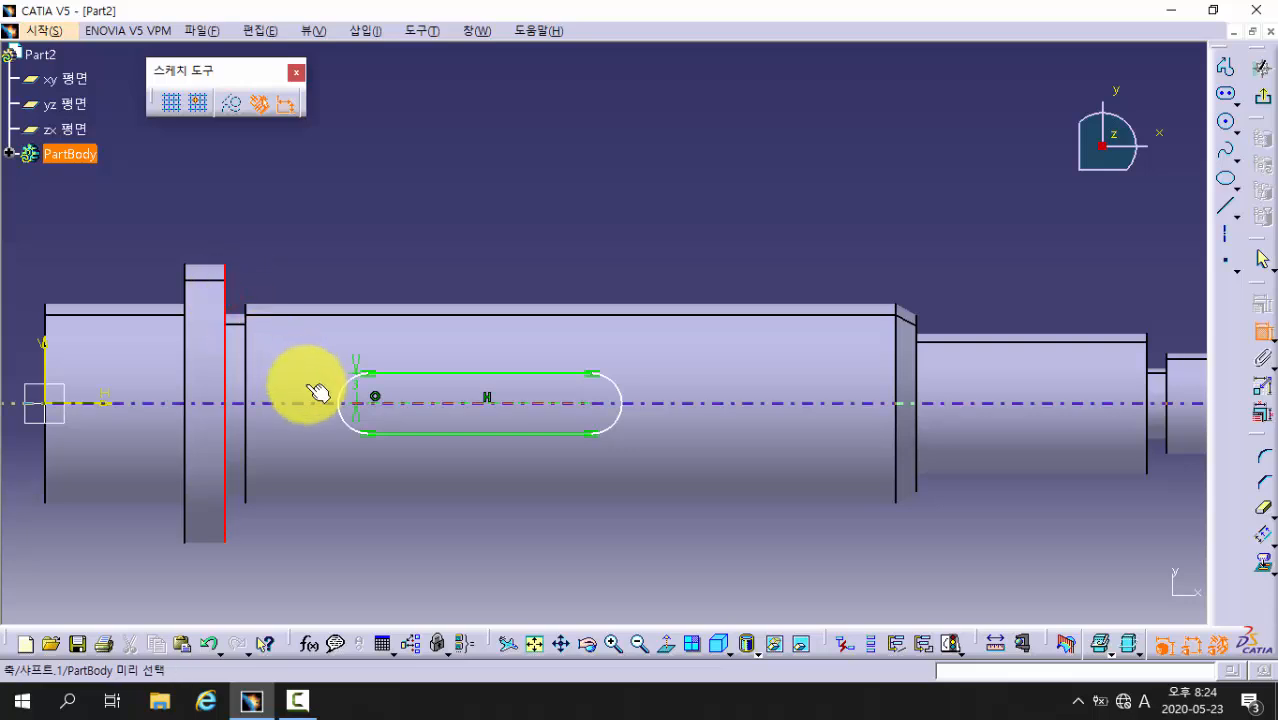
left_click(343, 392)
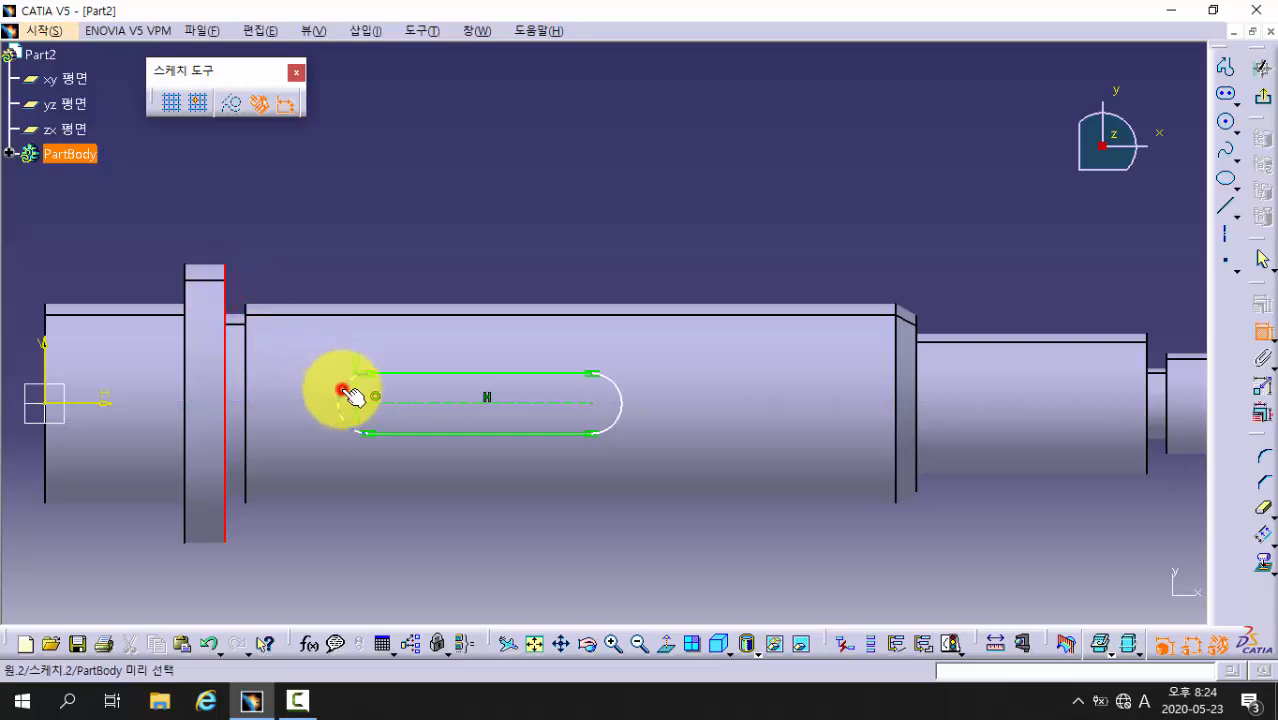
left_click(302, 230)
double_click(302, 228)
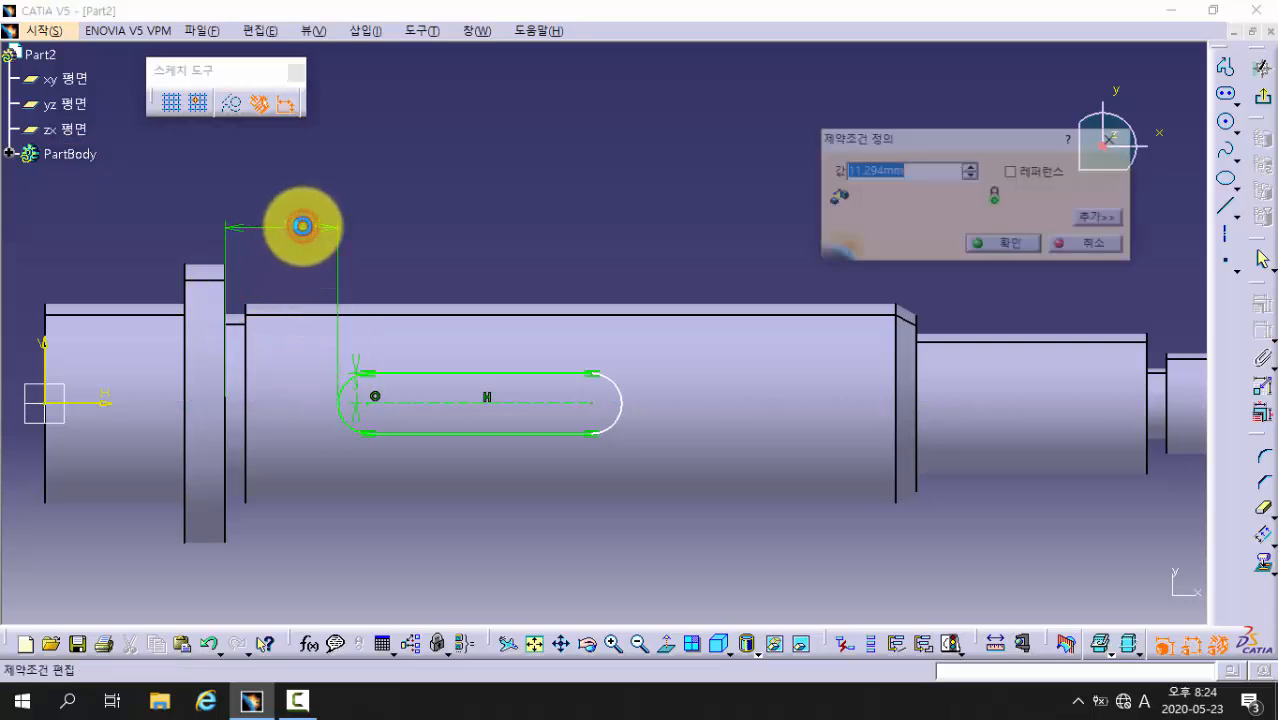
type("7")
key("Return")
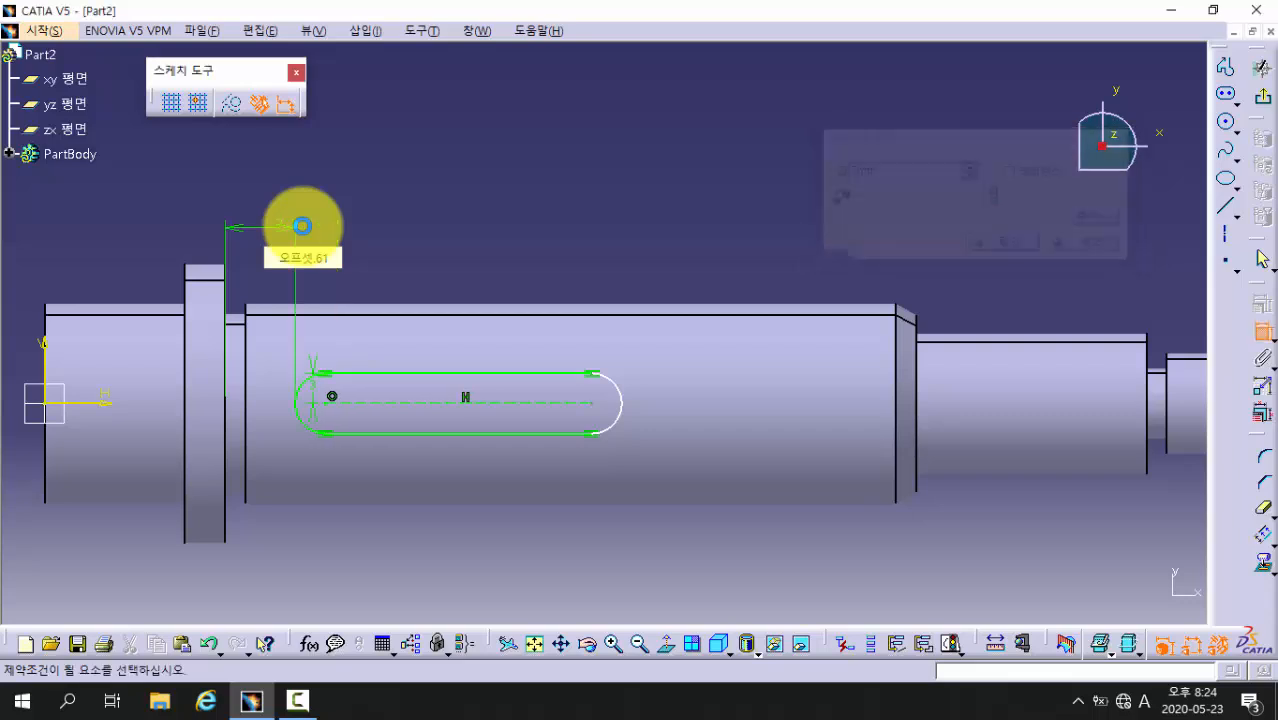
Try to dimension the slot's length starting from the arc farther from the collar, and delete that dimension
left_click(621, 415)
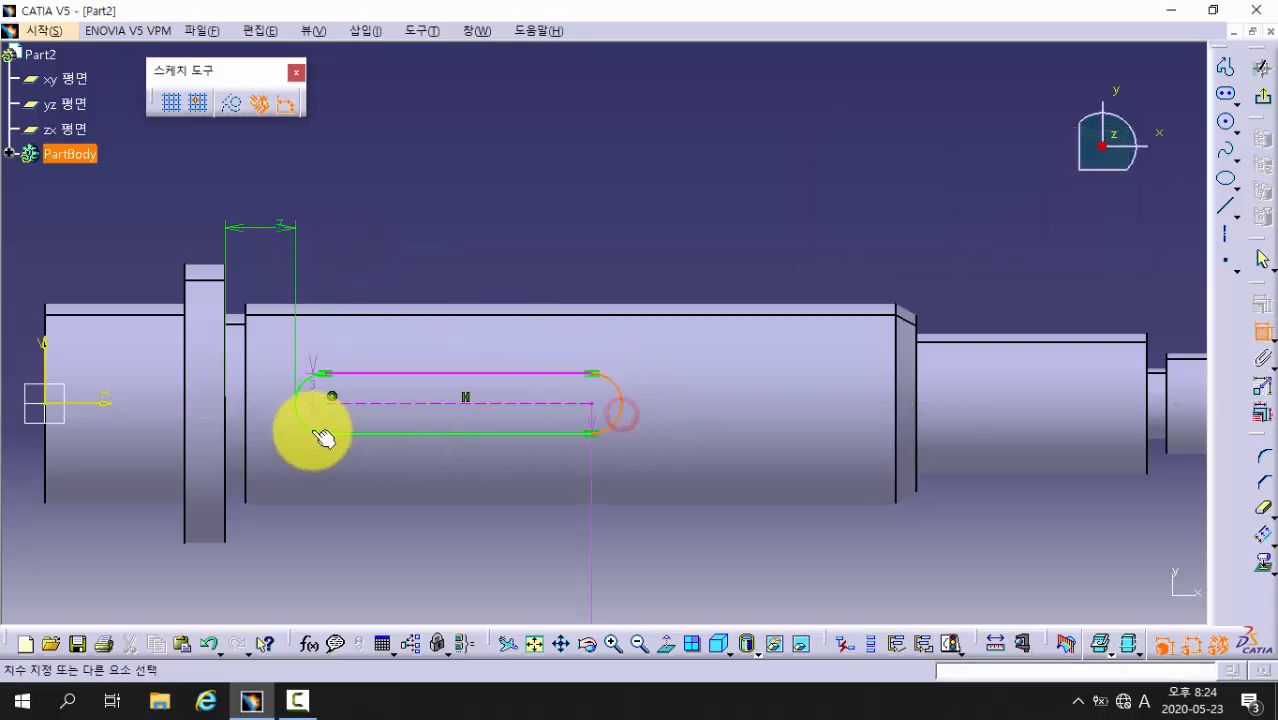
left_click(300, 420)
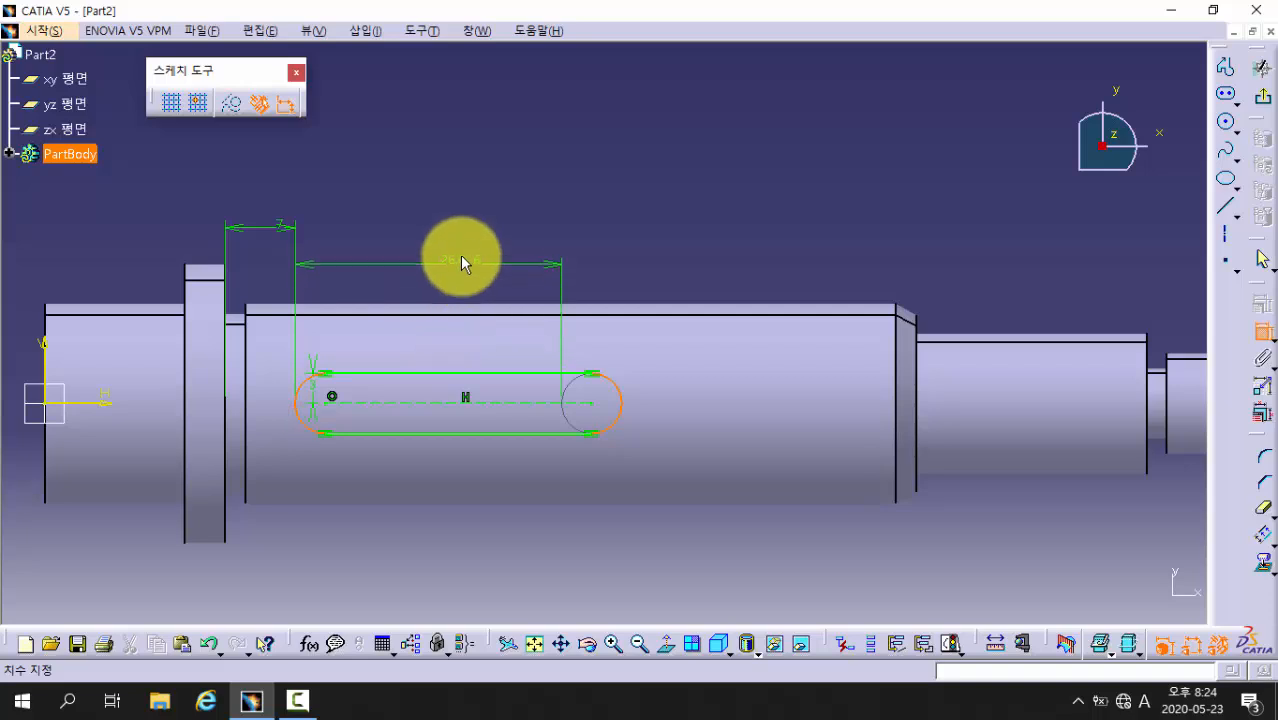
left_click(461, 256)
left_click(679, 220)
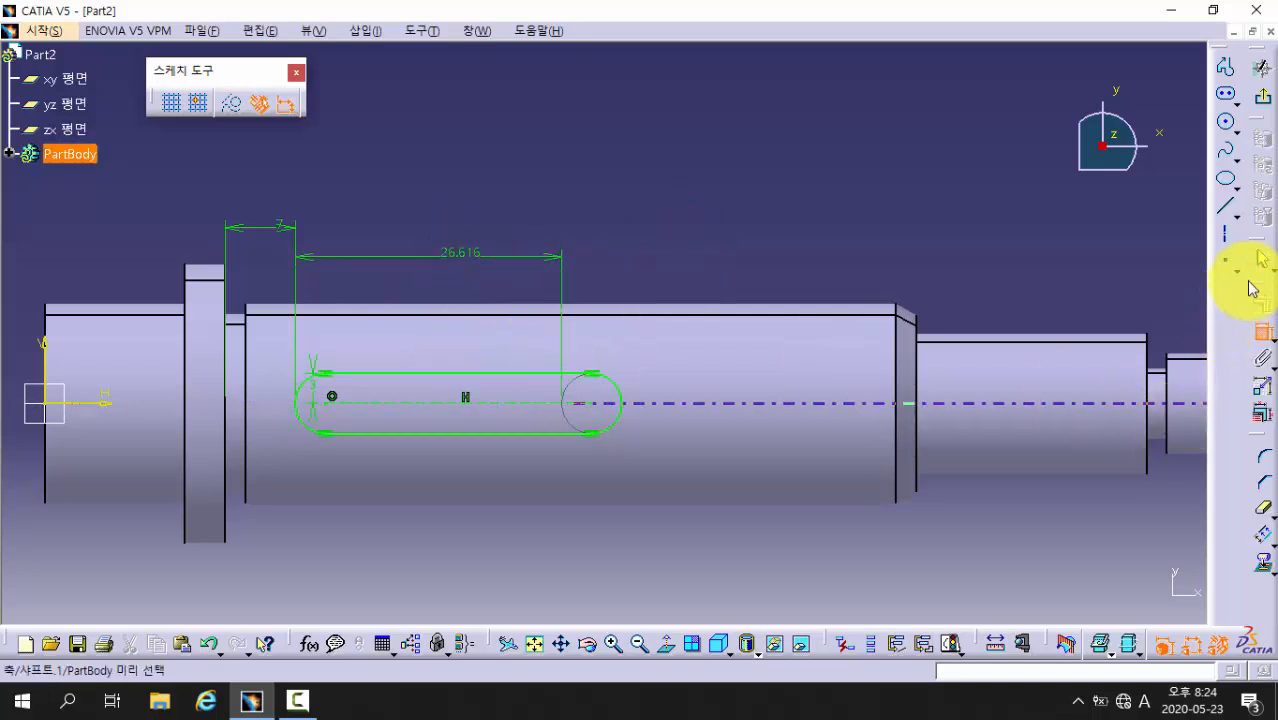
left_click(1266, 262)
left_click(1262, 262)
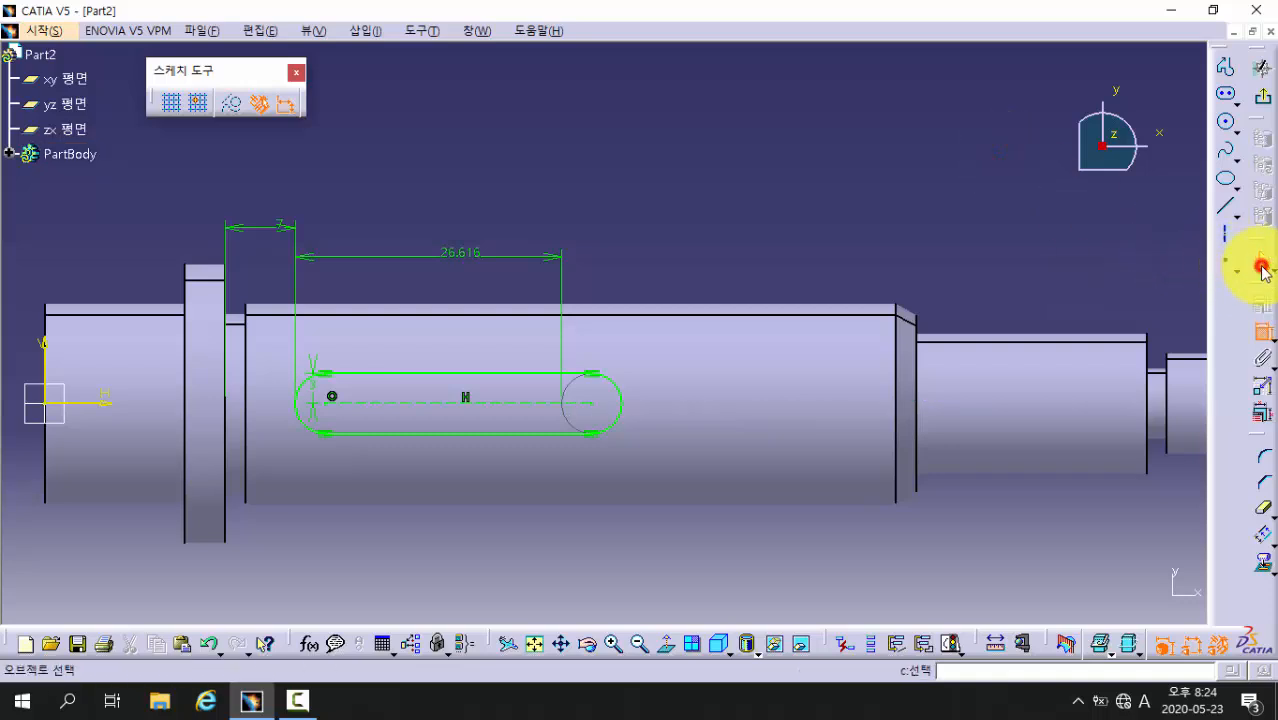
left_click(488, 257)
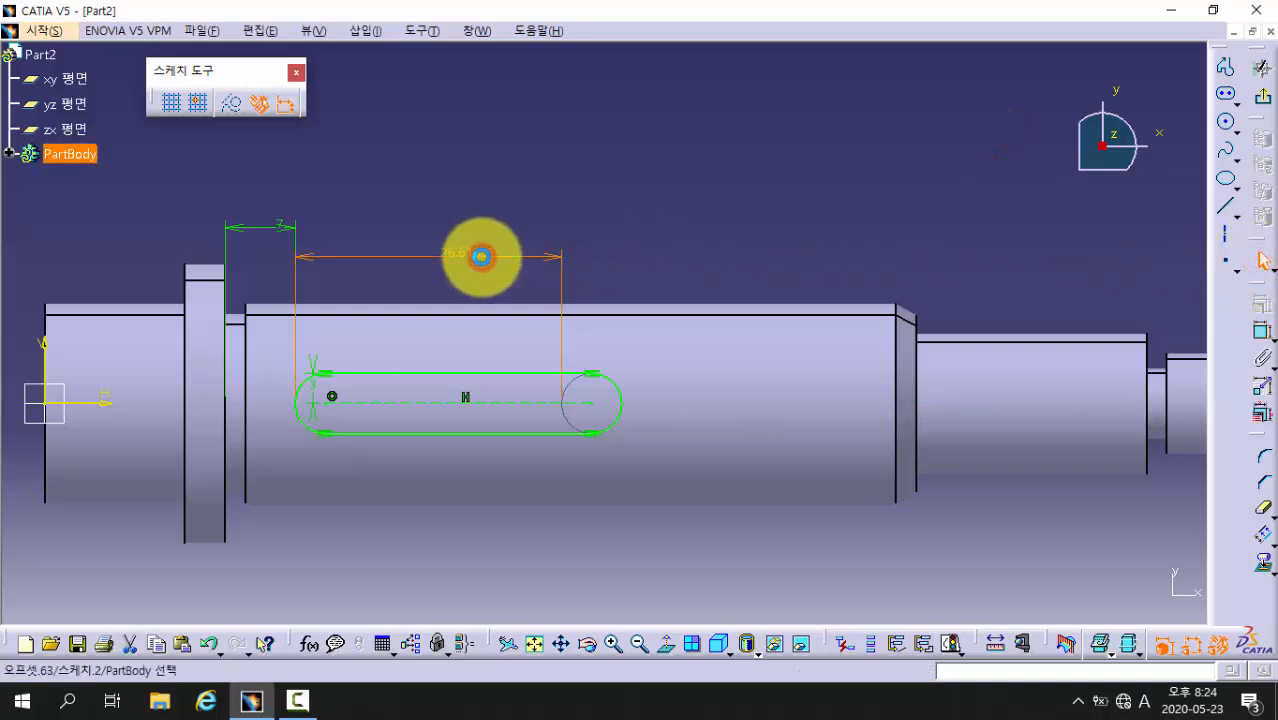
key("Delete")
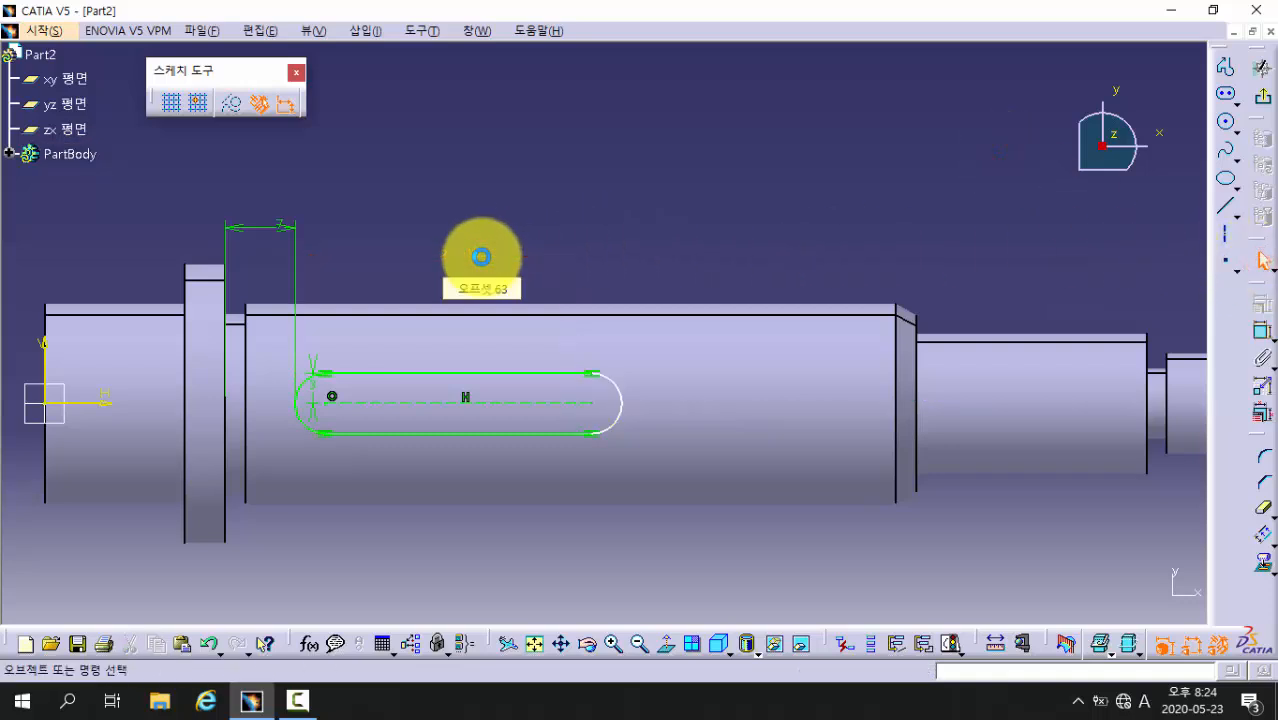
Dimension the slot's overall length between its two end arcs and set it to 28 mm
left_click(1261, 332)
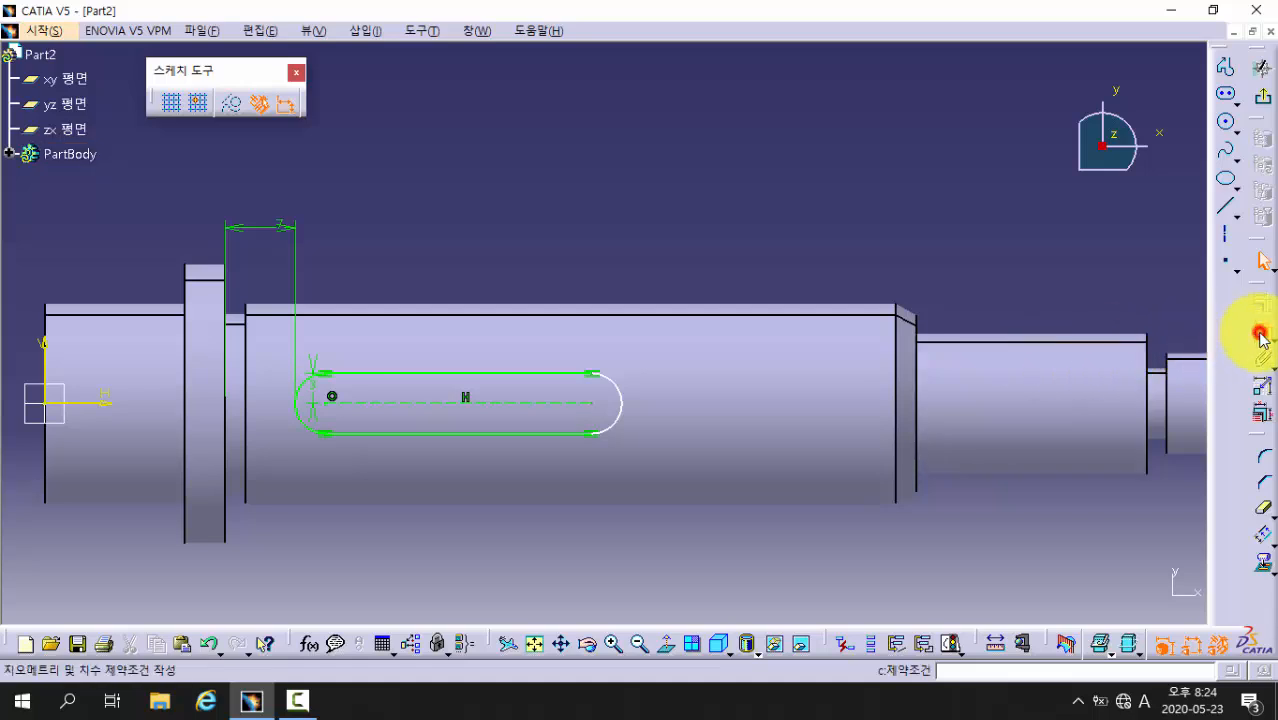
left_click(297, 413)
left_click(624, 396)
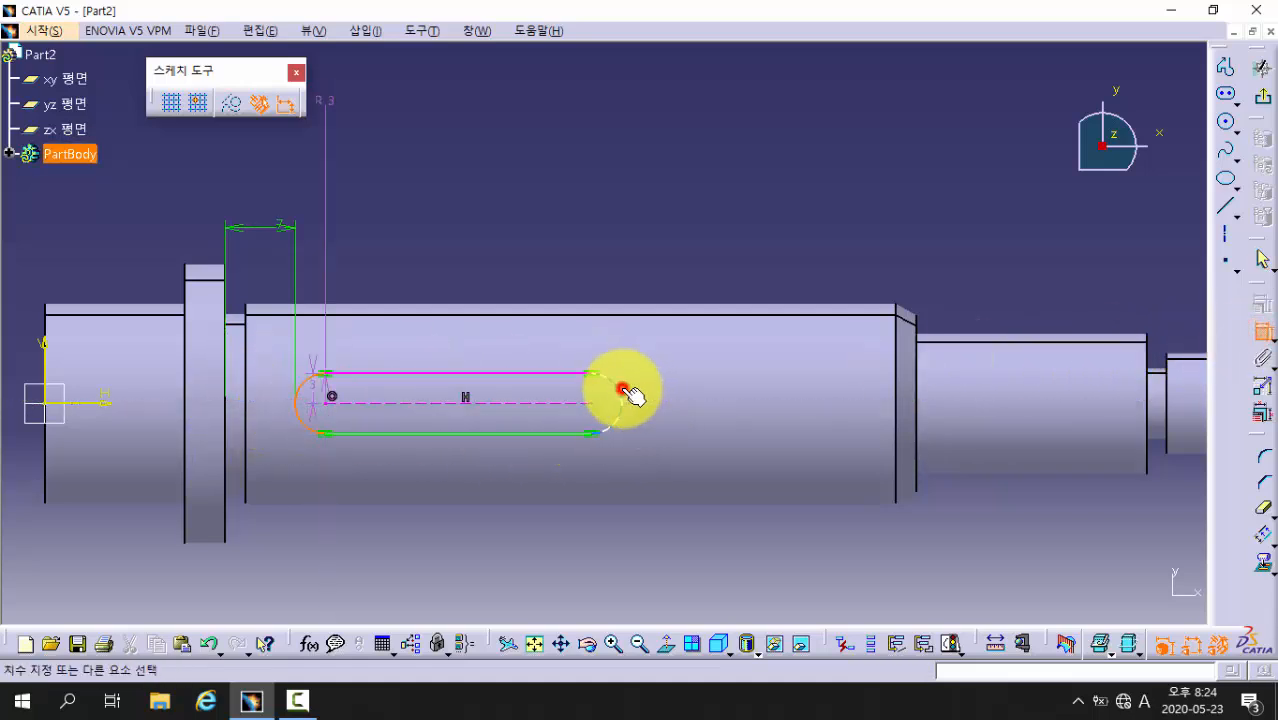
left_click(508, 254)
double_click(510, 250)
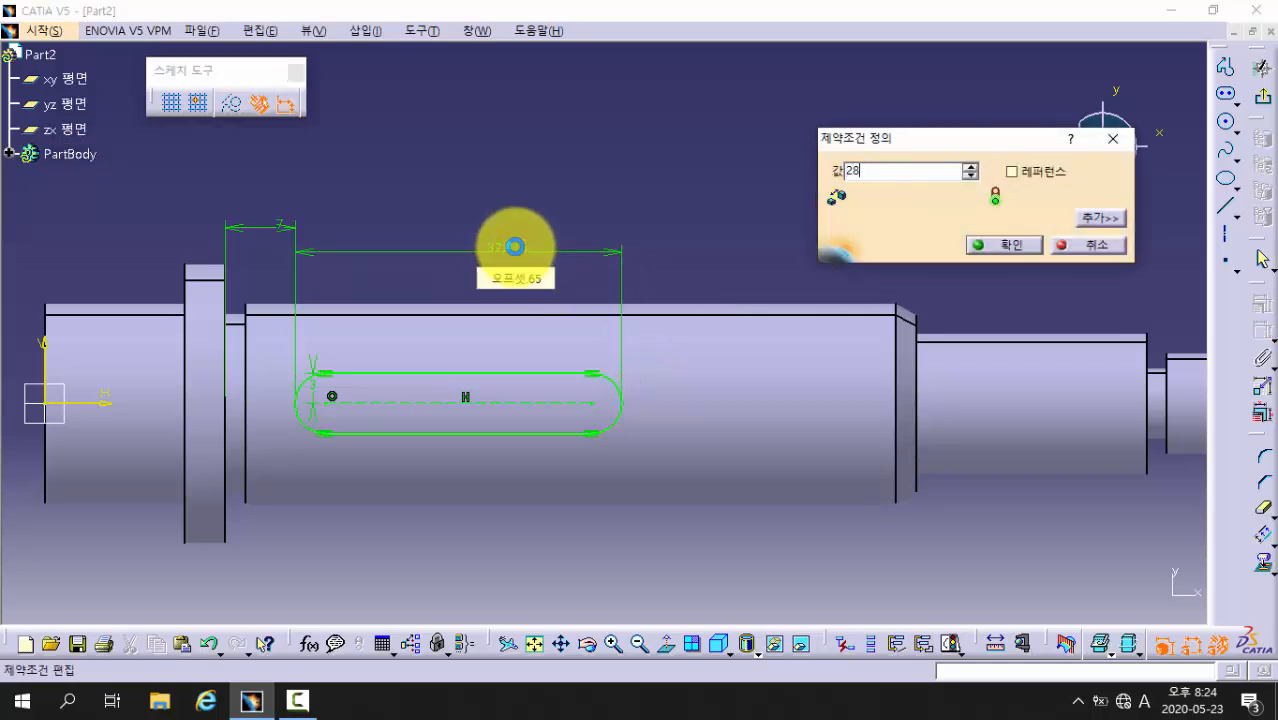
key("Return")
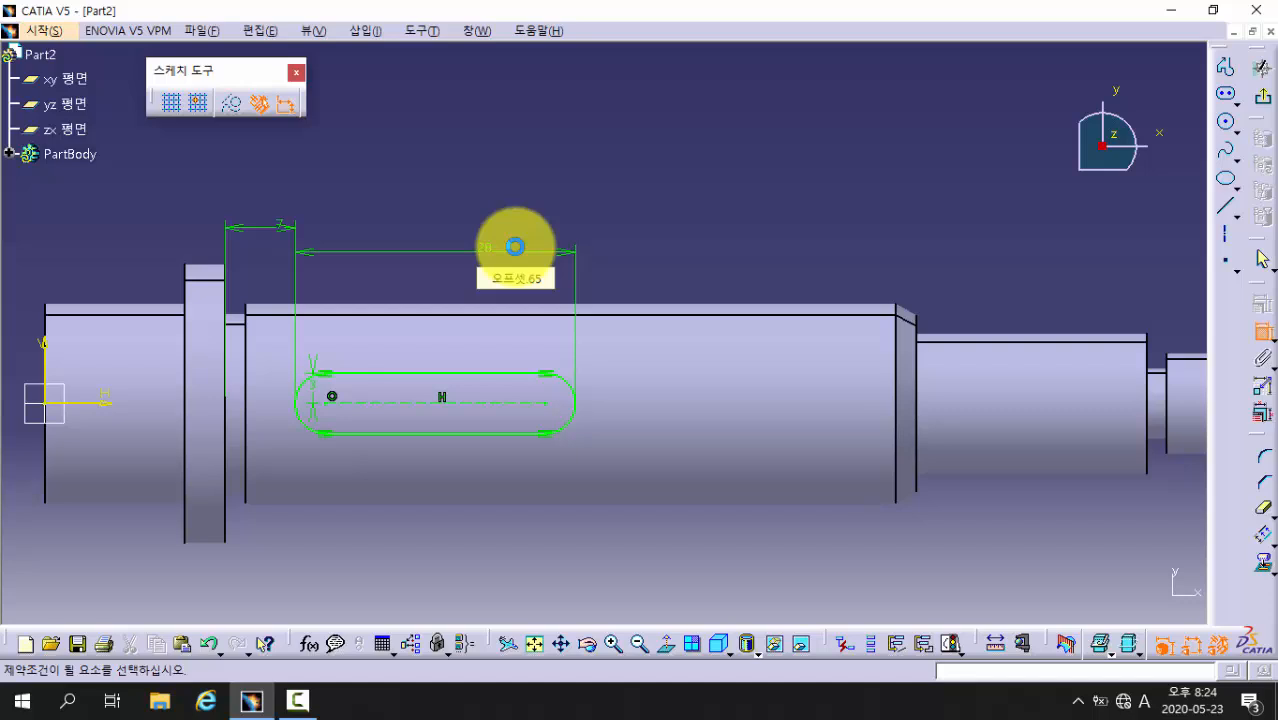
Exit the sketch and cut the slot profile into the shaft as a Pocket 3.5 mm deep
left_click(1271, 97)
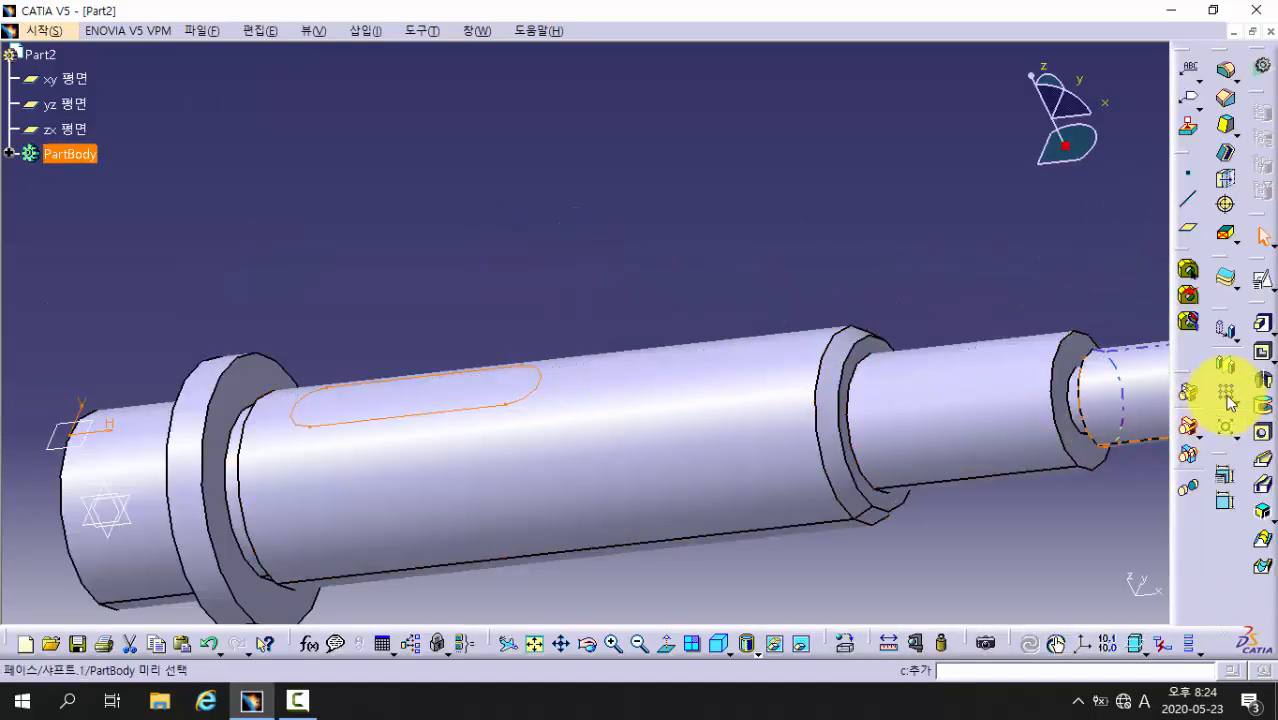
left_click(1262, 352)
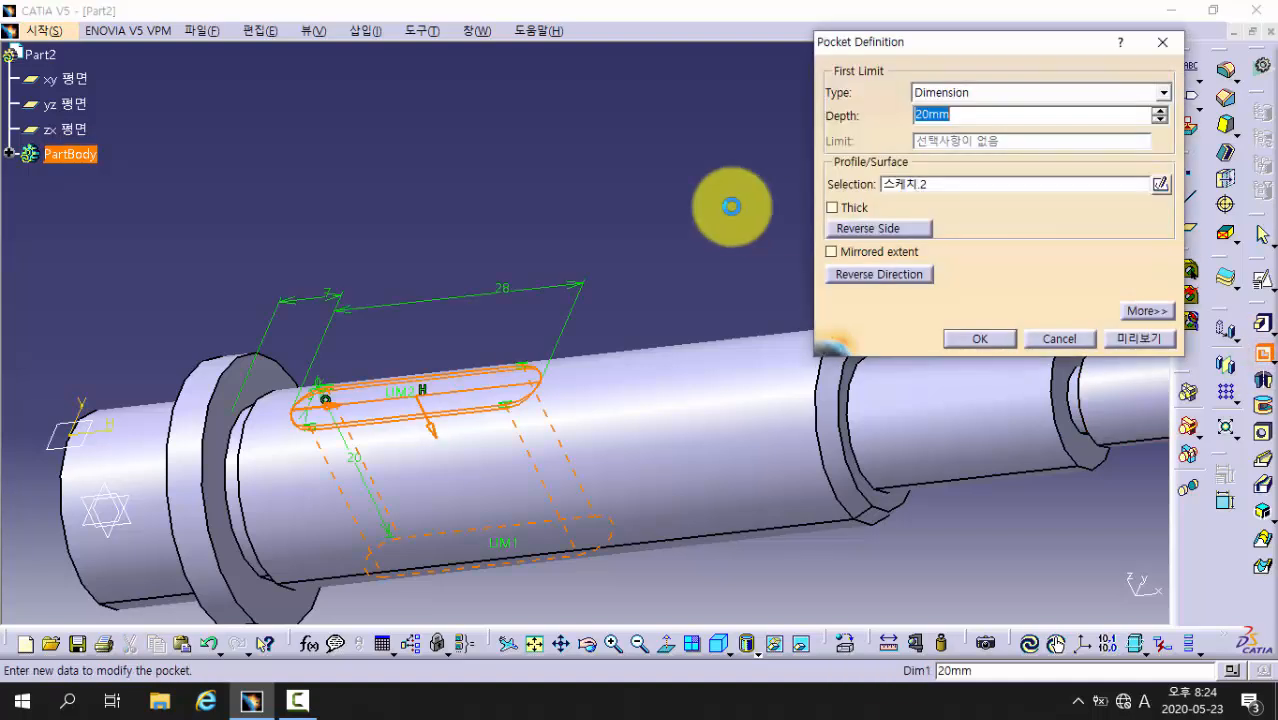
left_click_drag(968, 117, 803, 104)
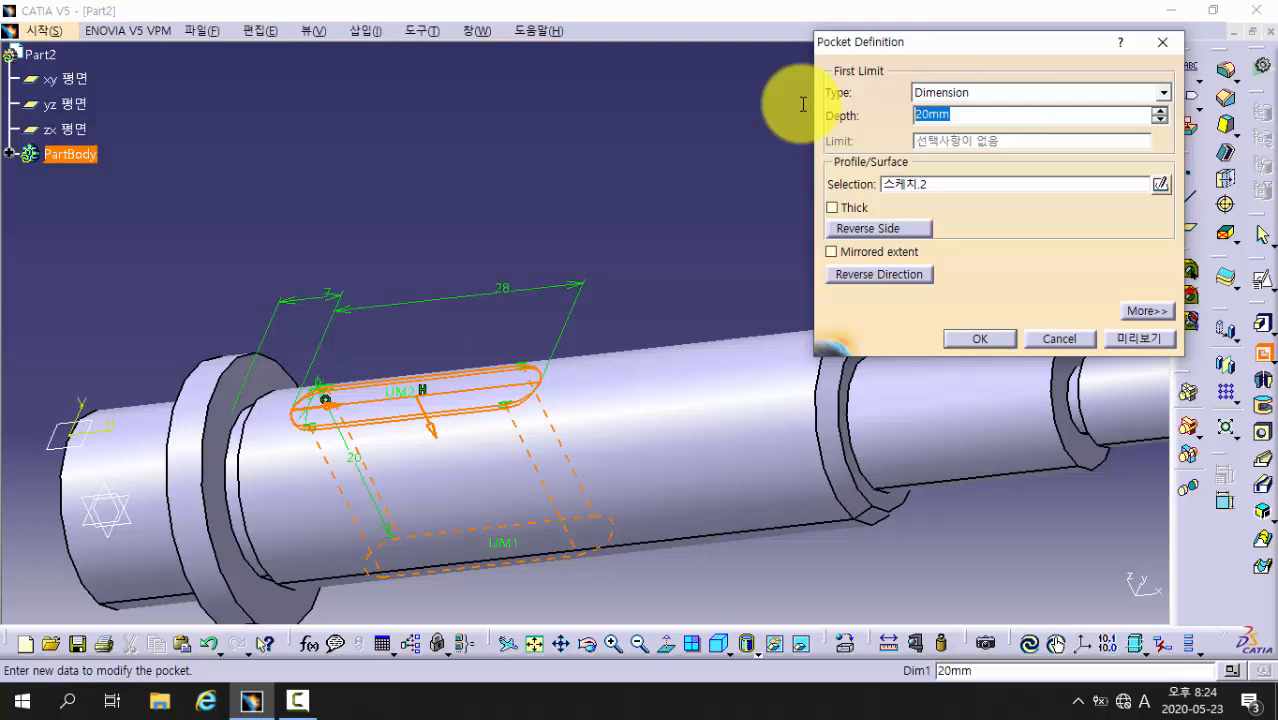
type("3.5")
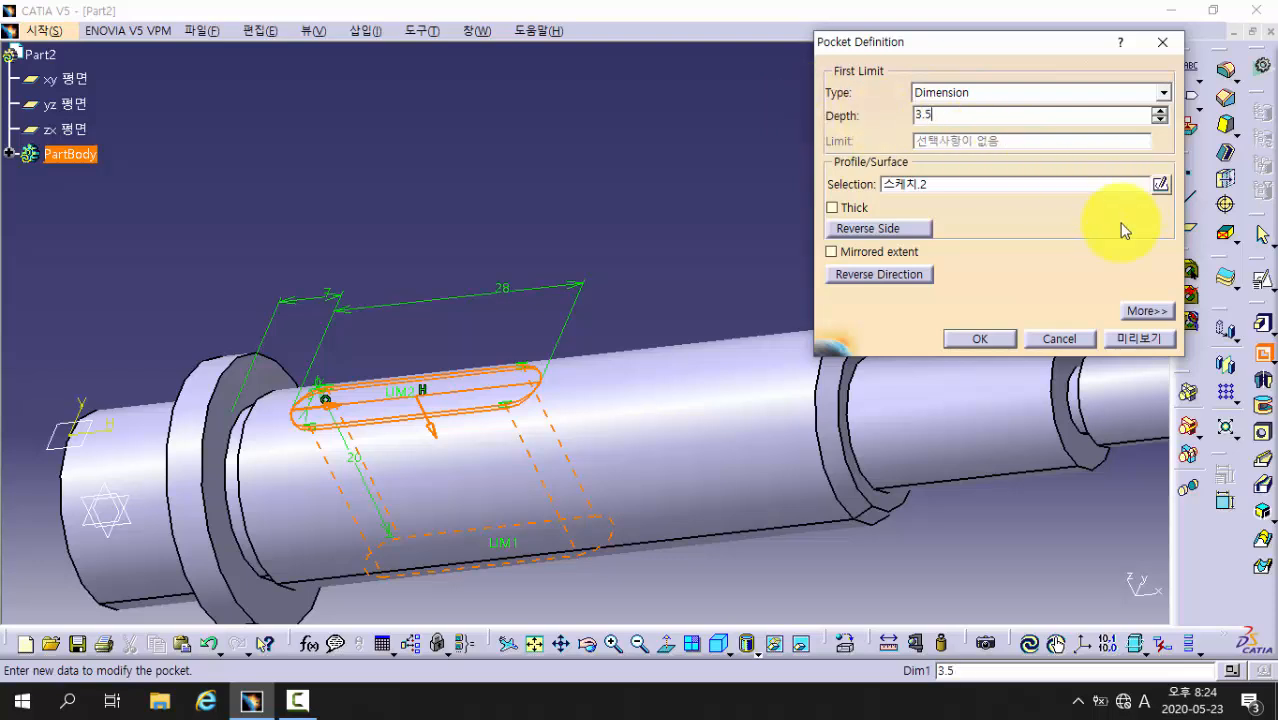
left_click(1130, 338)
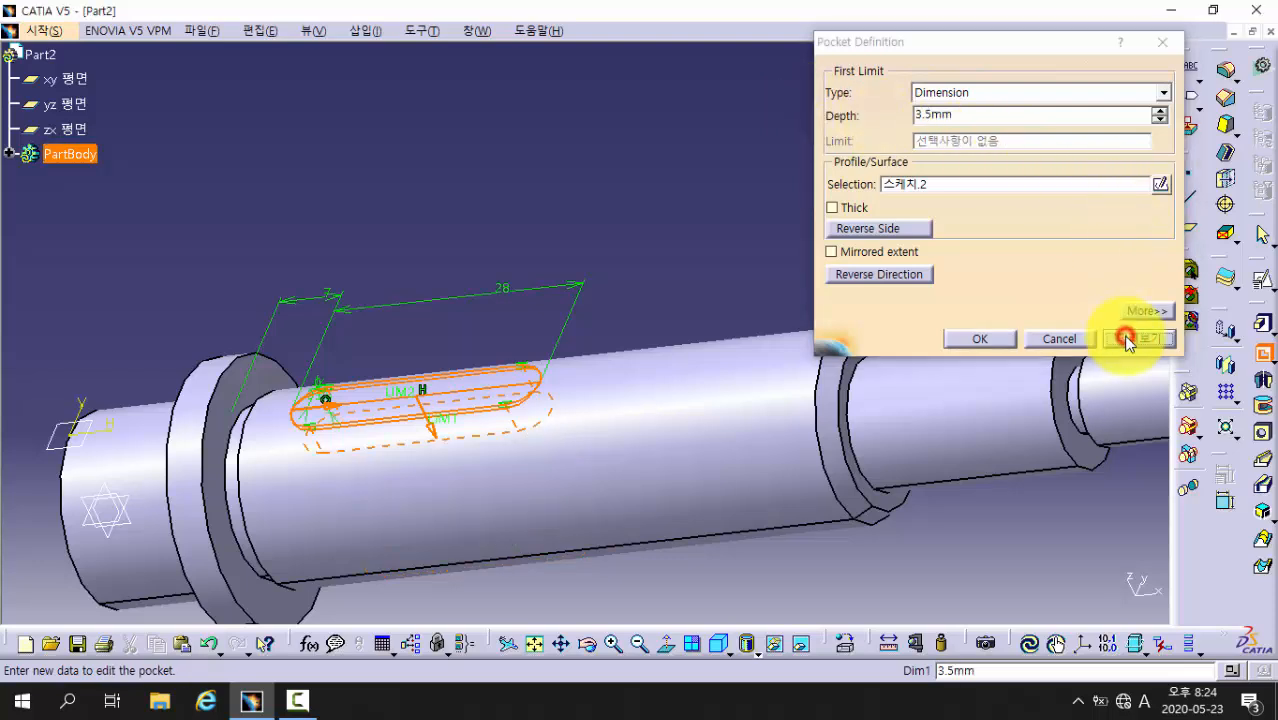
left_click(977, 340)
Hide the offset plane that carried the keyway sketch
middle_click_drag(727, 271, 427, 455)
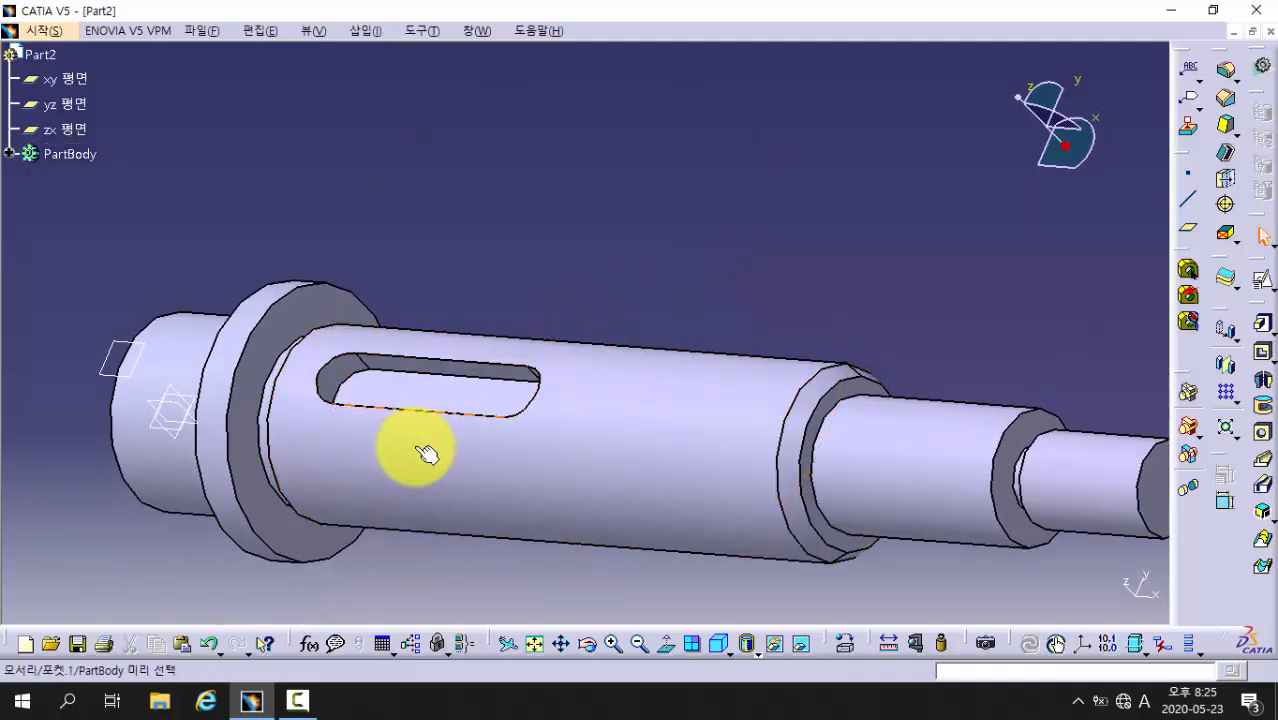
mouse_move(491, 429)
middle_mouse_down()
mouse_move(502, 467)
mouse_move(474, 443)
middle_mouse_up()
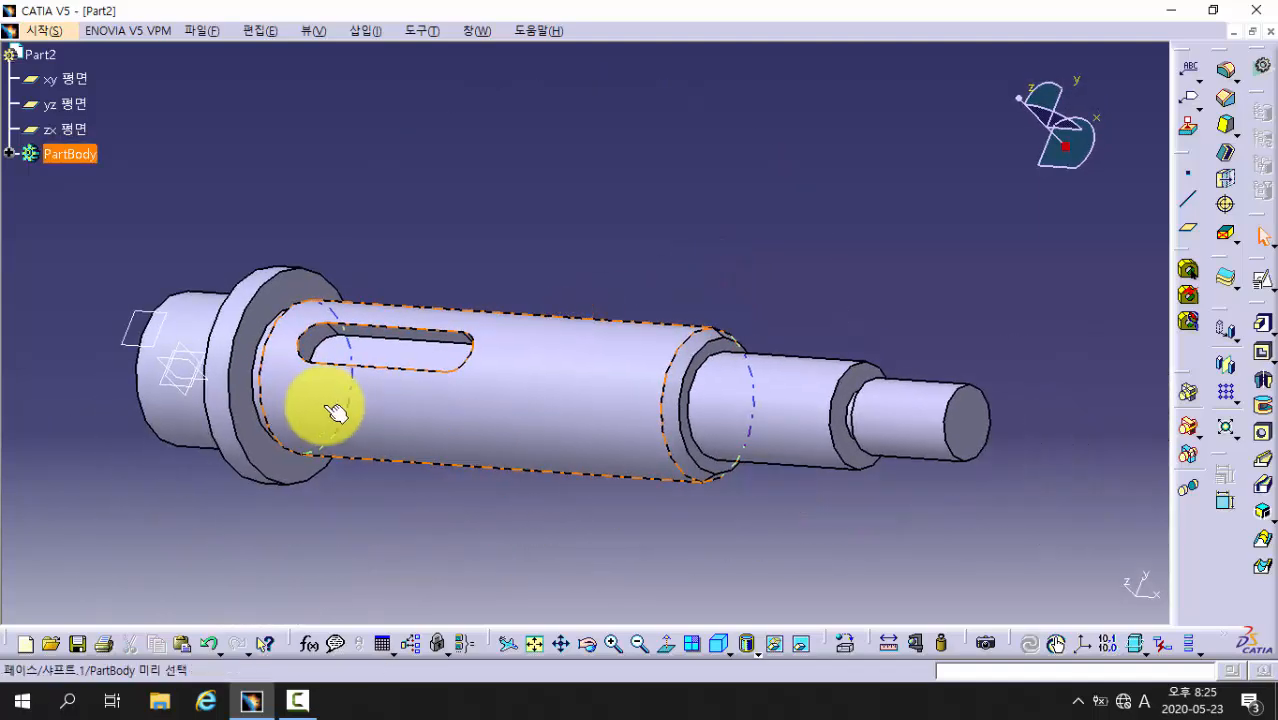
middle_click_drag(336, 412, 537, 472)
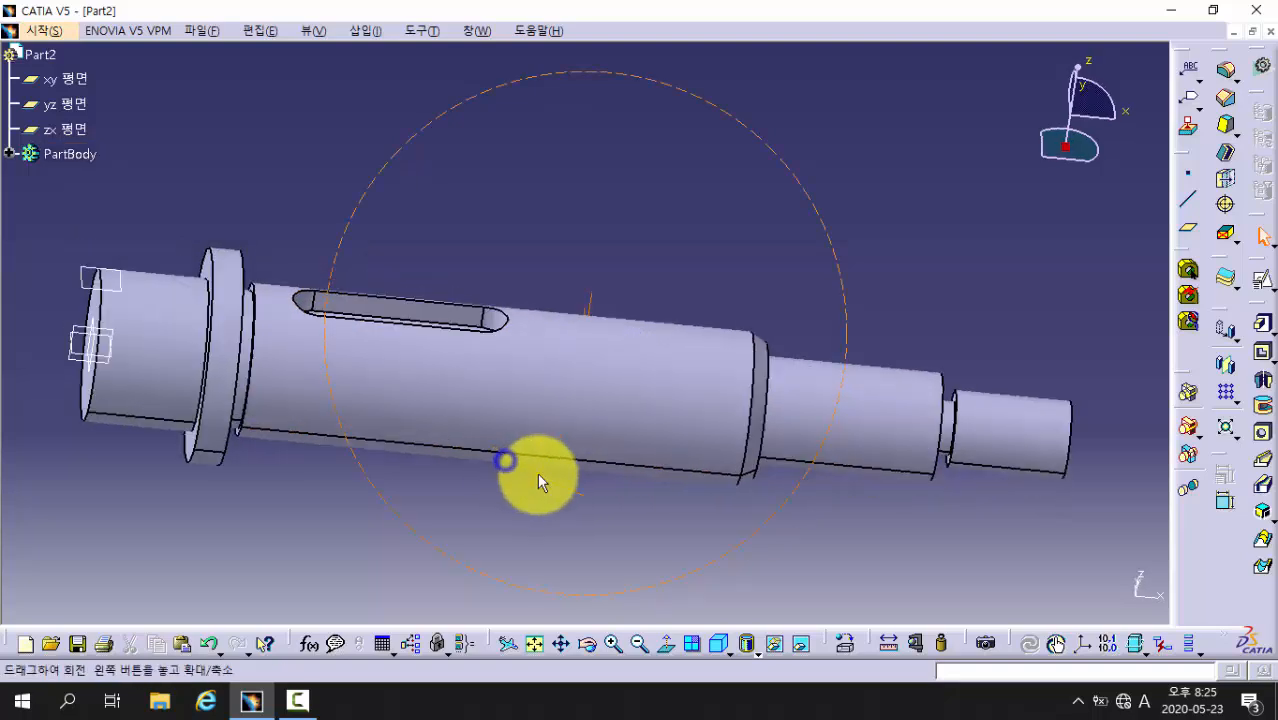
right_click(84, 280)
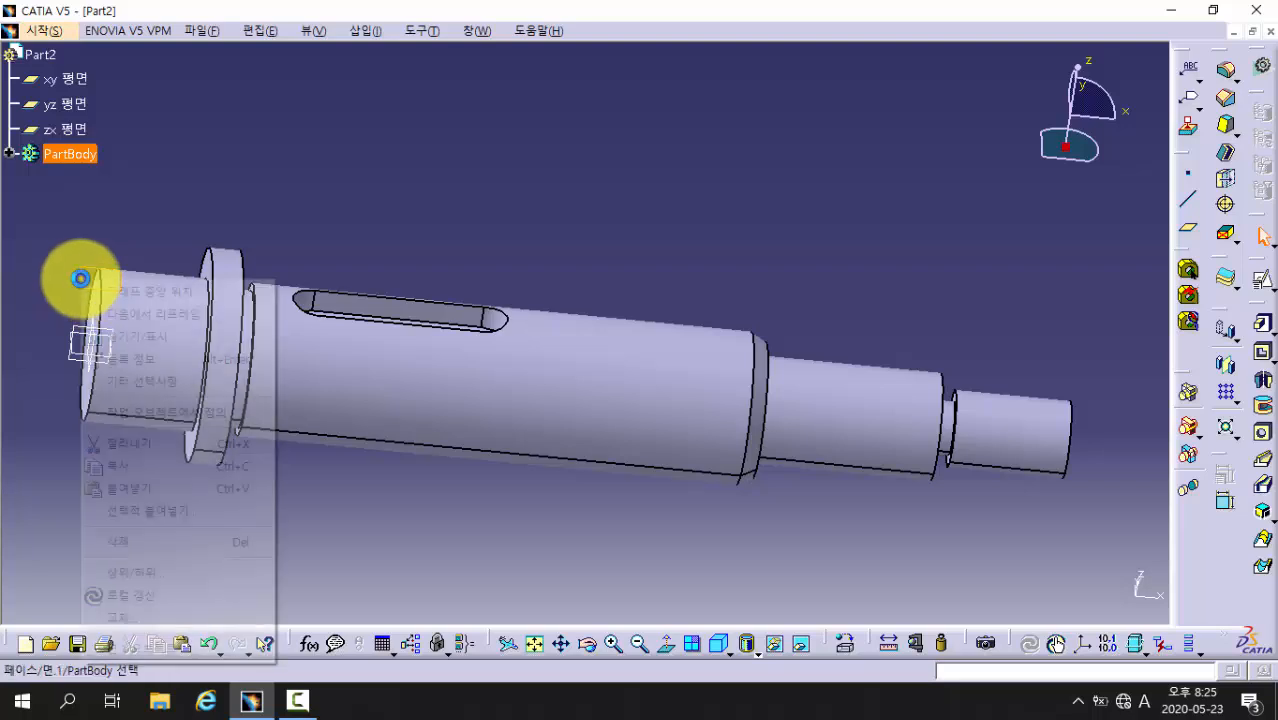
left_click(137, 337)
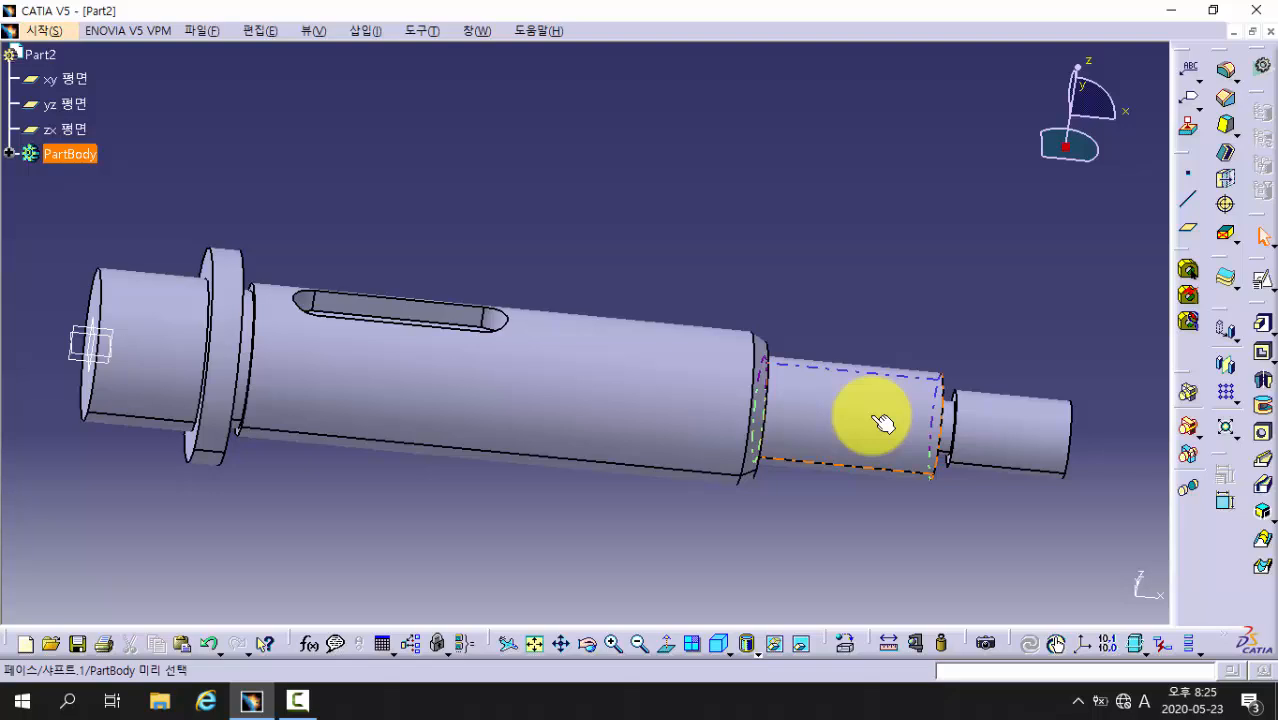
Create a reference plane offset 7 mm from the xy plane
left_click(1187, 228)
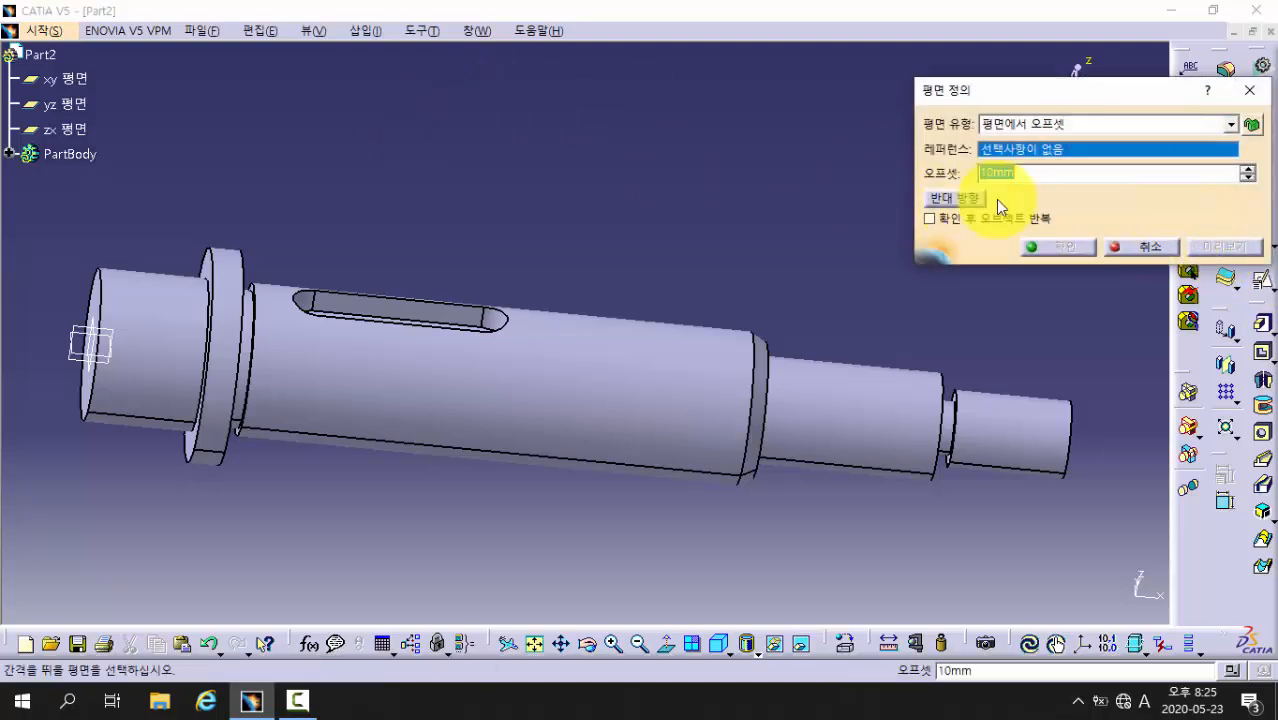
middle_click_drag(491, 442, 518, 466)
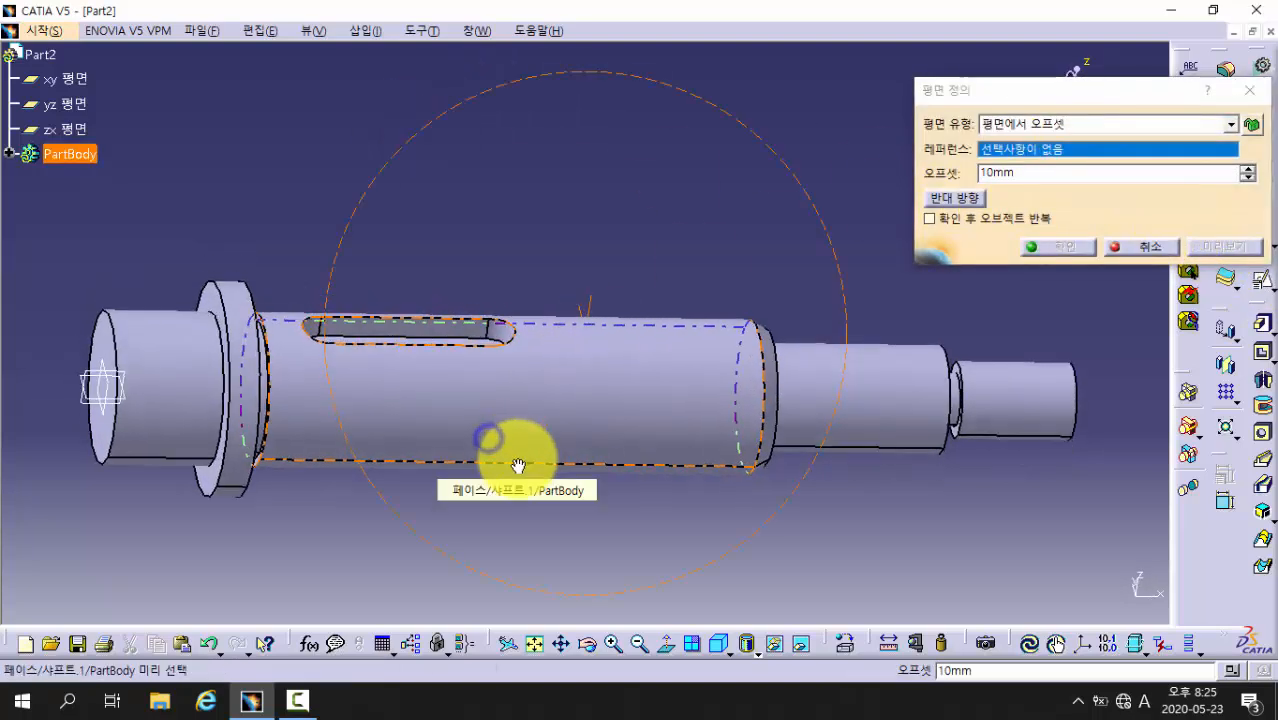
left_click(72, 79)
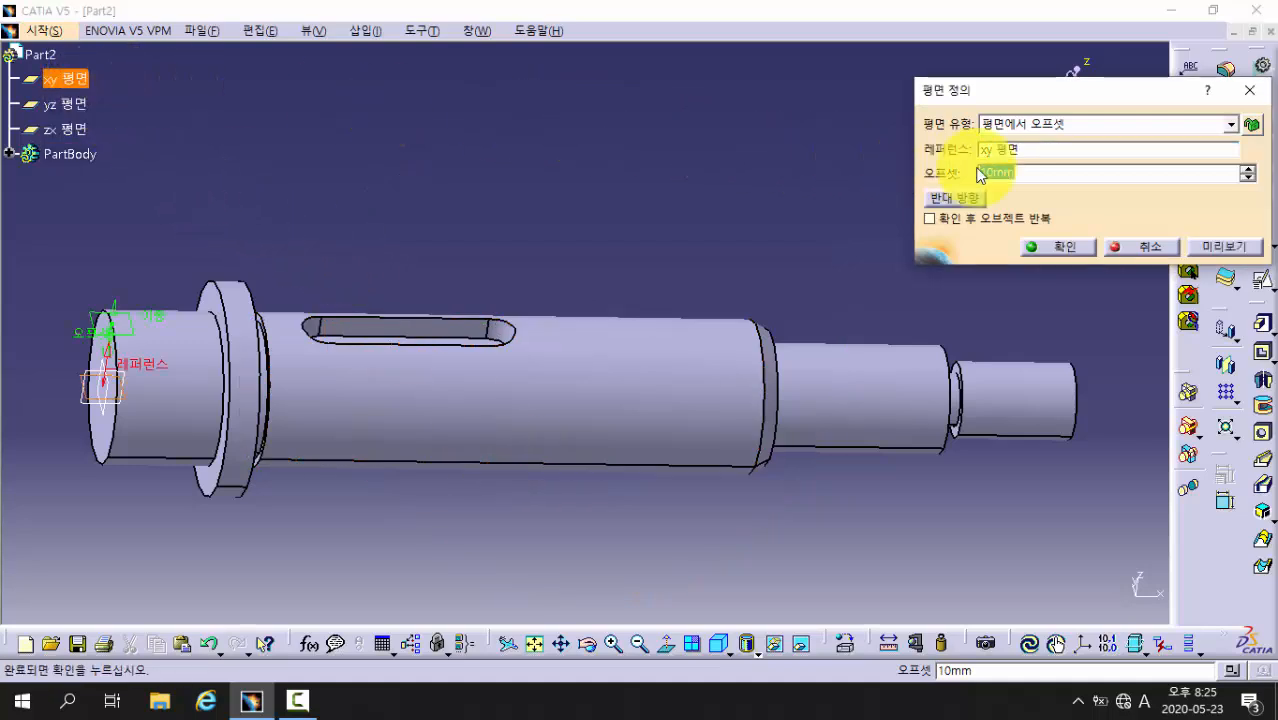
left_click_drag(1026, 173, 901, 173)
type("7")
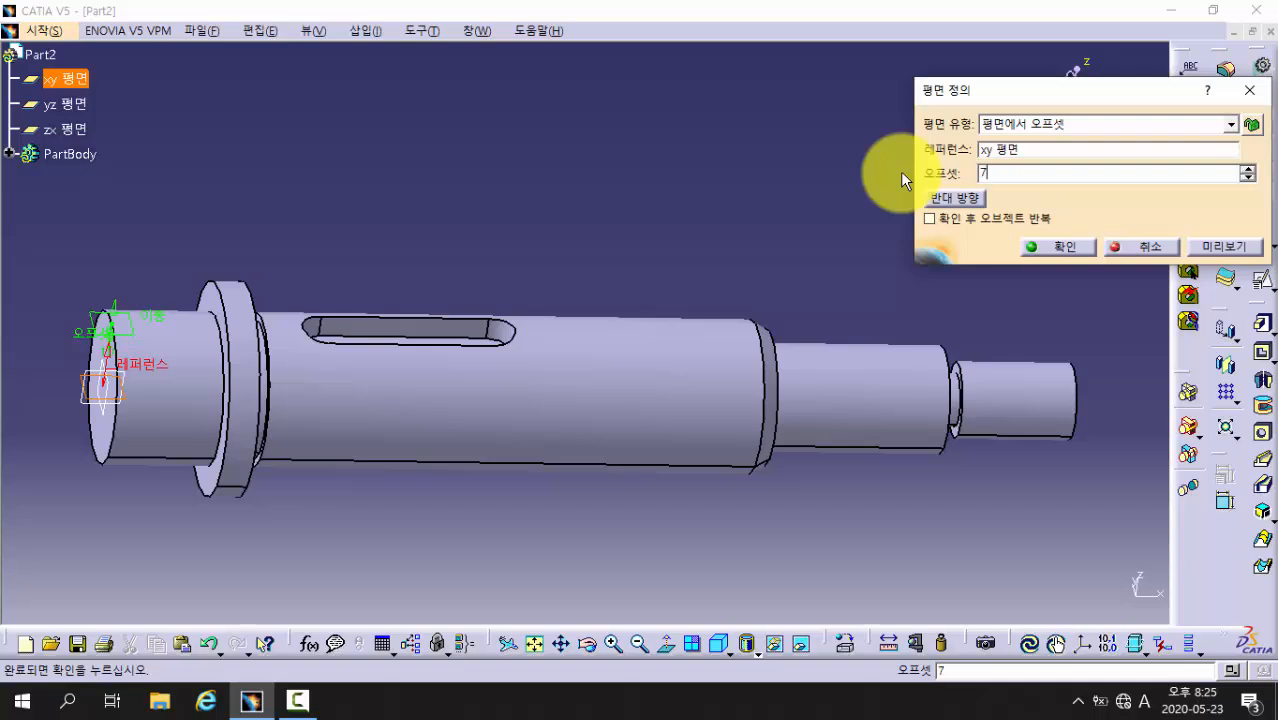
left_click(1051, 250)
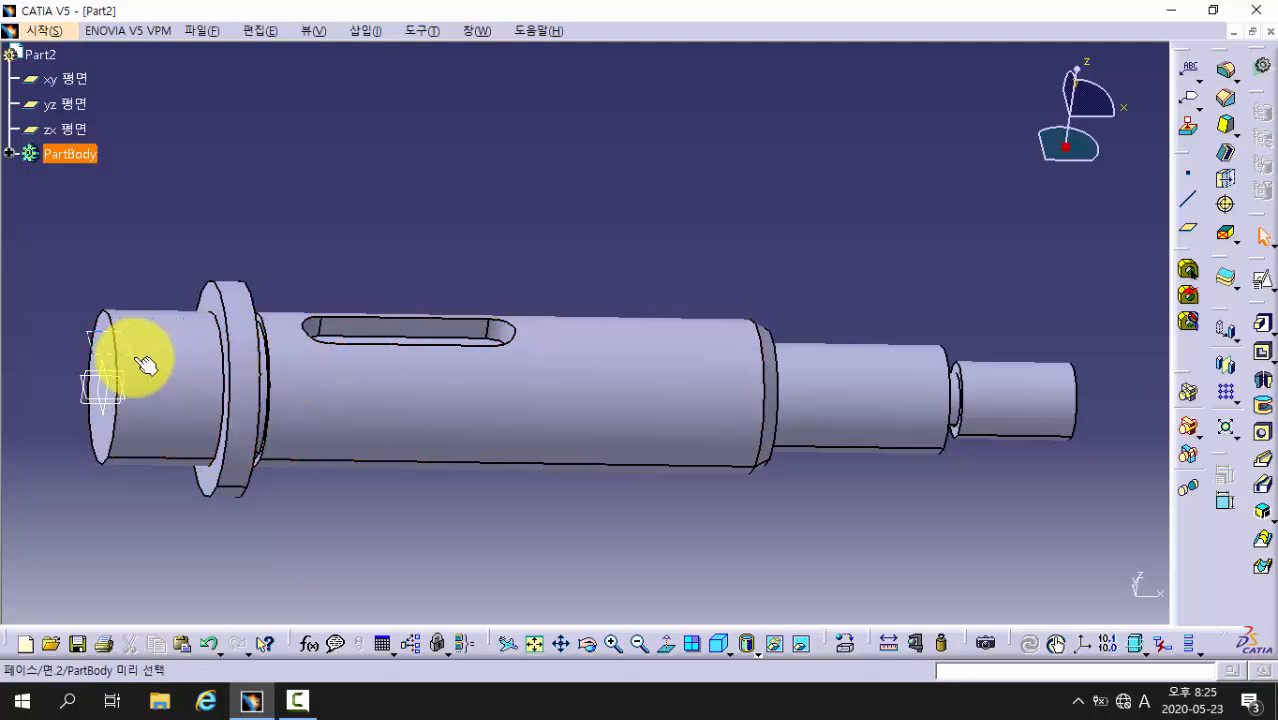
Start a positioned sketch on the plane offset 7 mm from the xy plane
left_click(1263, 290)
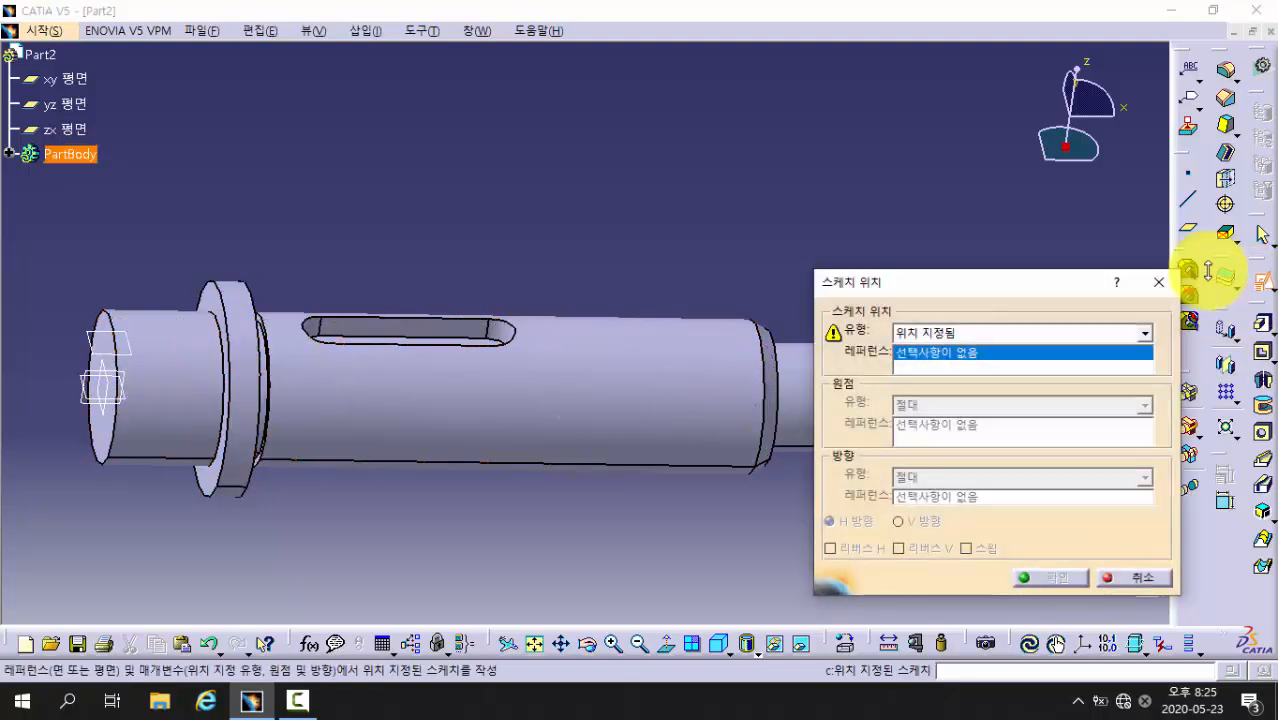
left_click(108, 338)
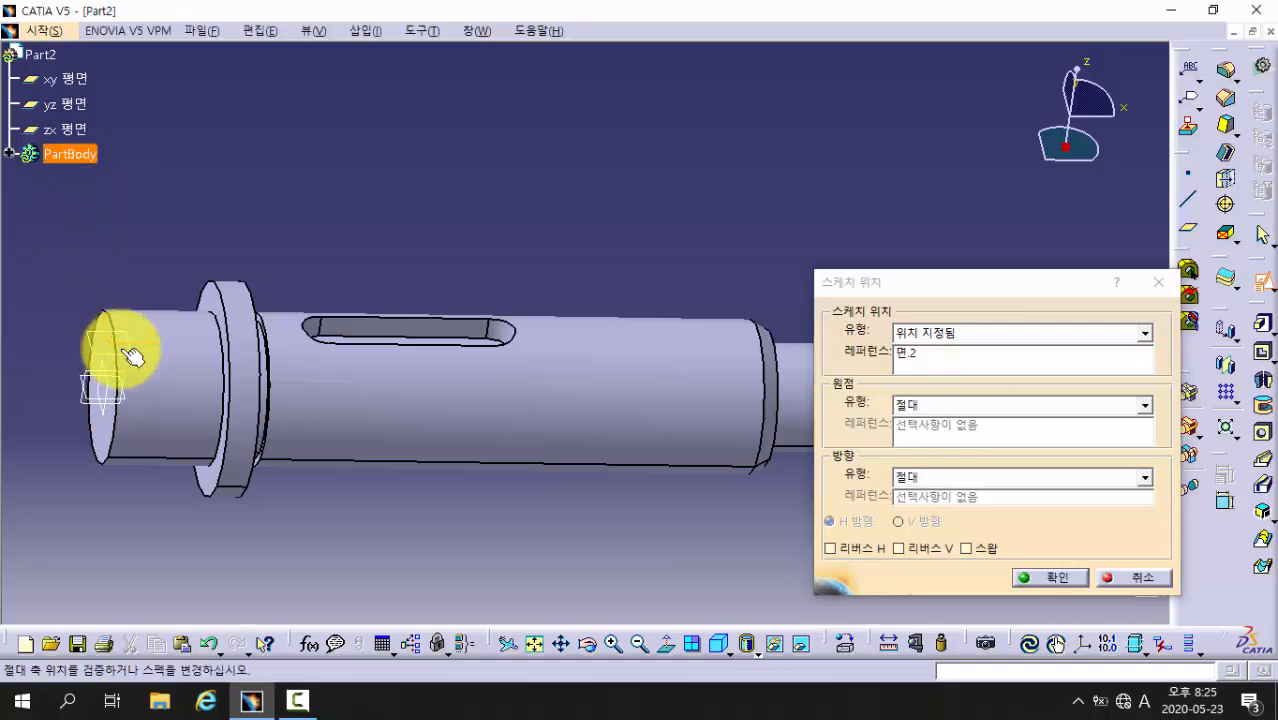
left_click(1047, 582)
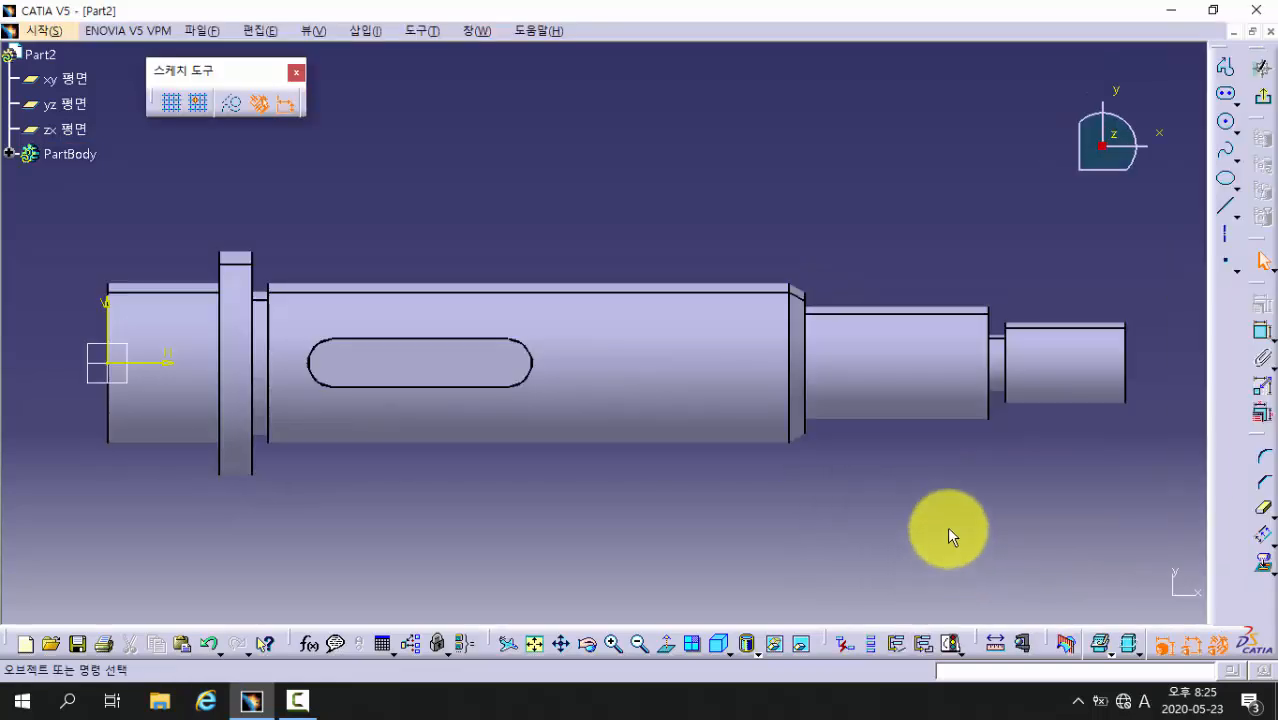
Sketch a horizontal elongated hole with about 3.5 mm end radius along the axis on the smaller section beyond the chamfered shoulder
left_click(1226, 94)
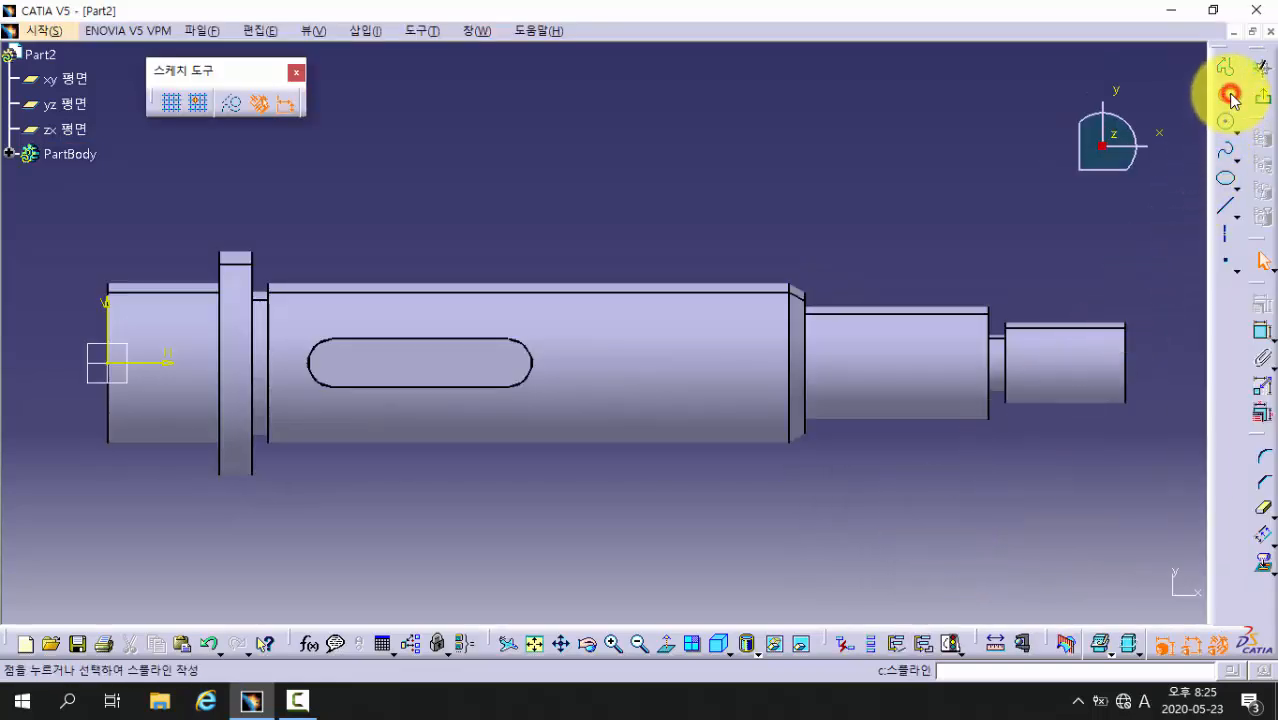
left_click(852, 362)
left_click(927, 362)
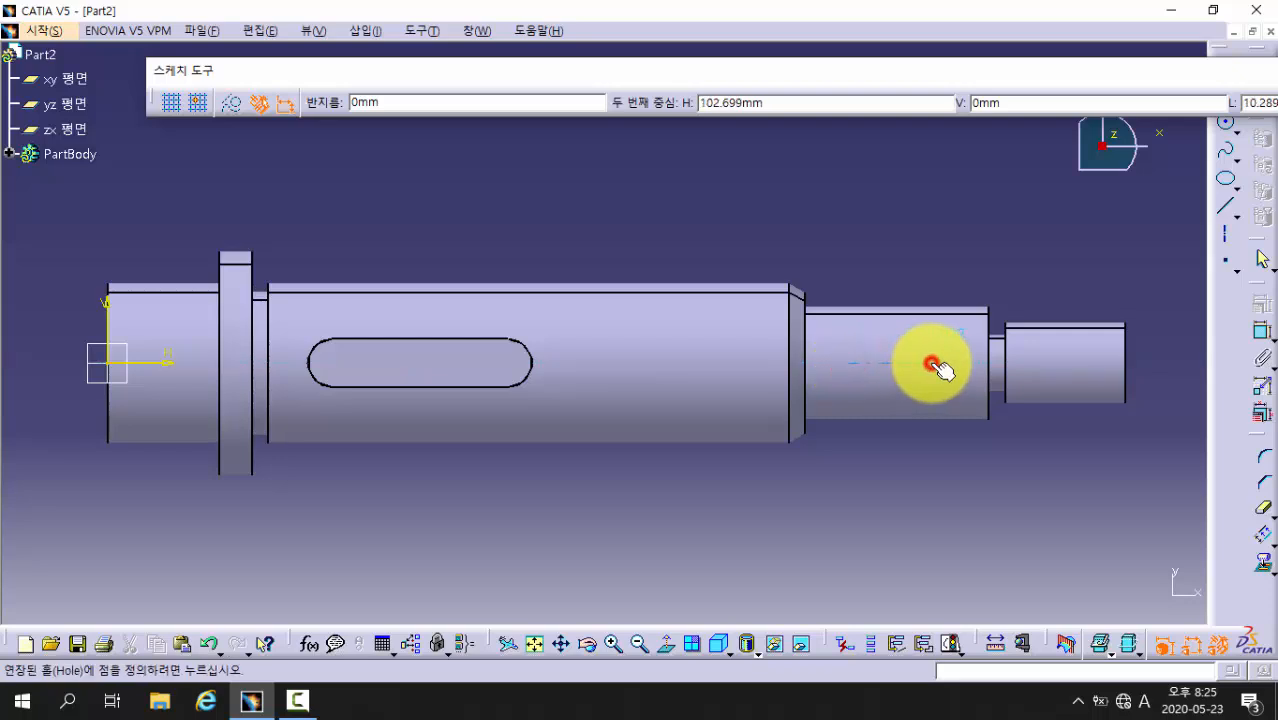
left_click(928, 390)
left_click(998, 490)
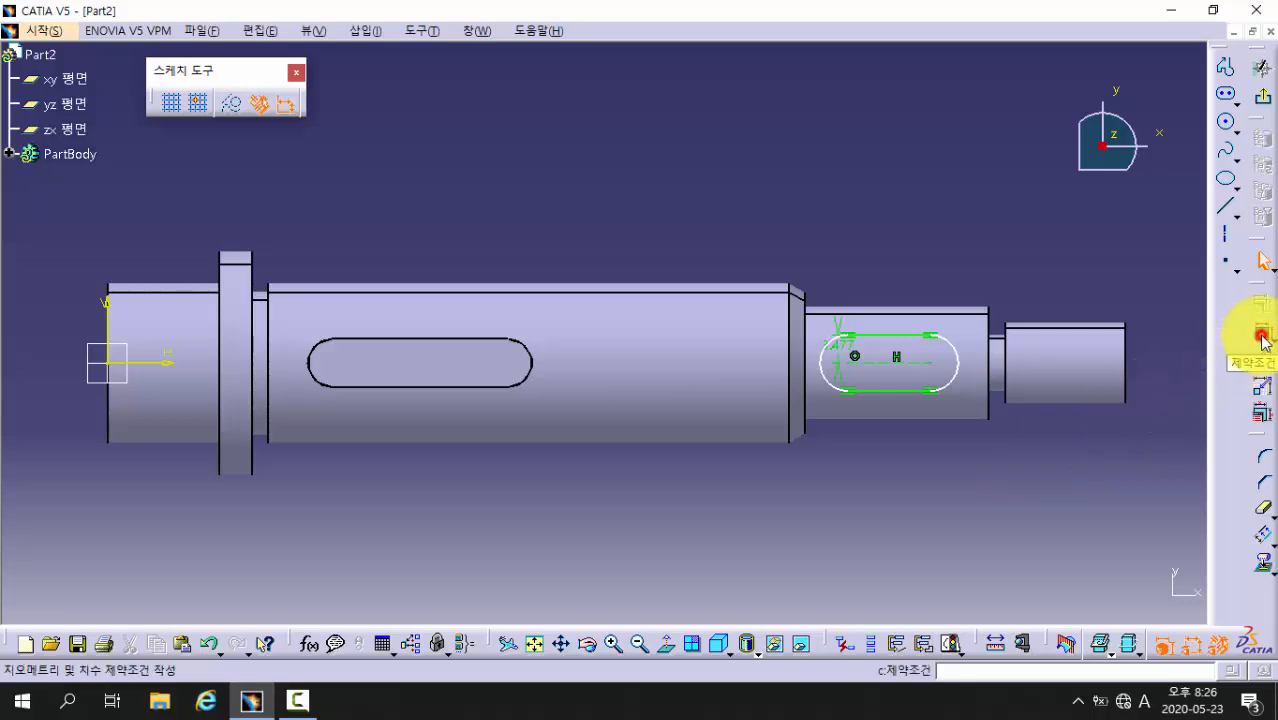
Set the new elongated hole's radius dimension to 2.5 mm
left_click(1262, 338)
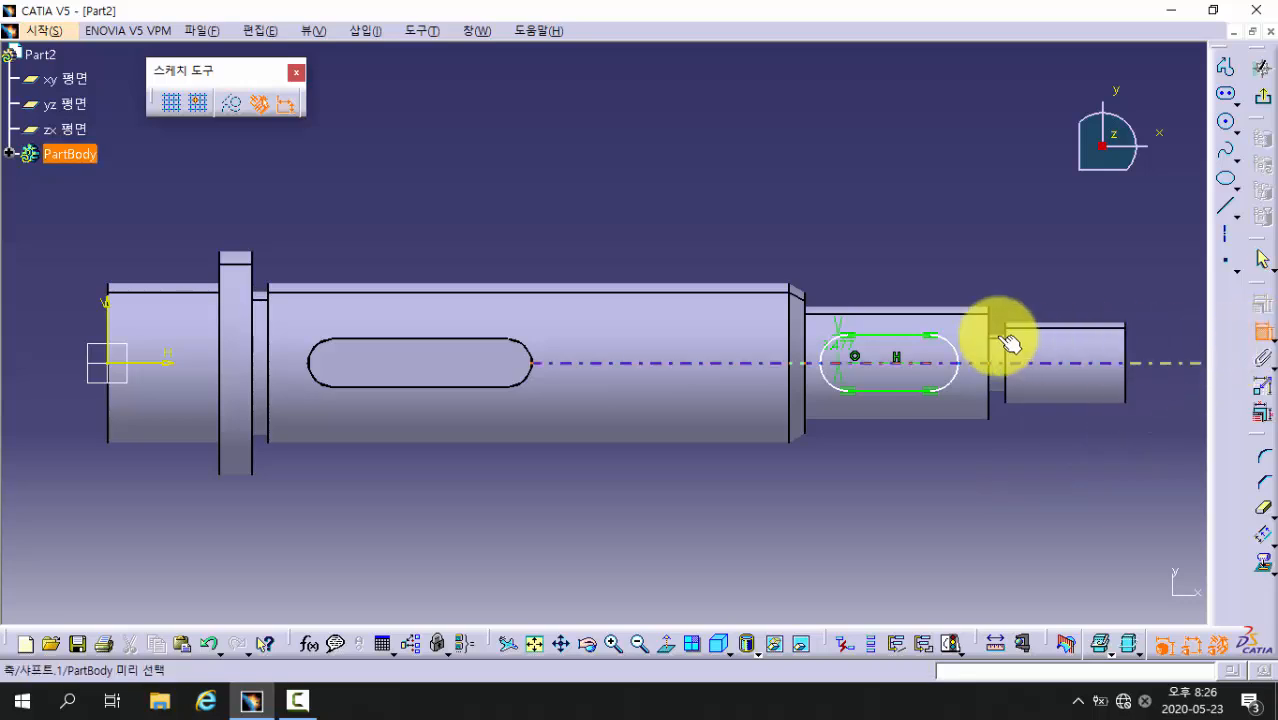
left_click(843, 346)
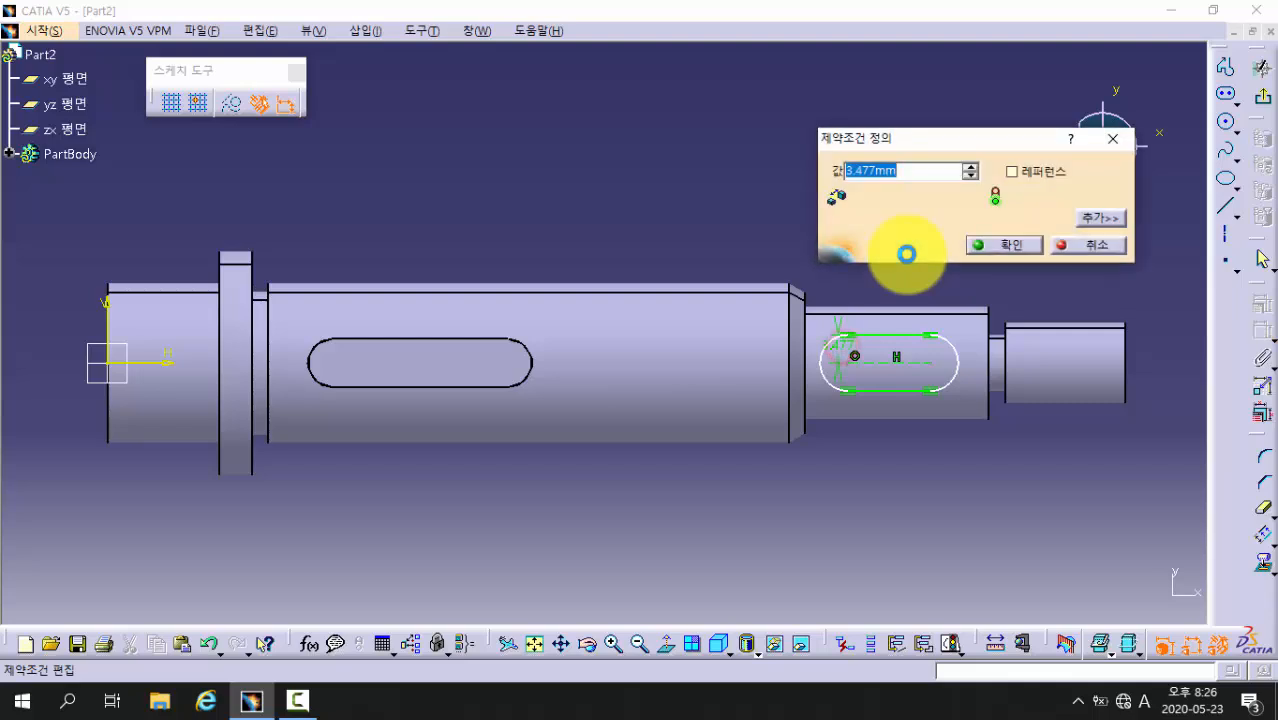
type("2.5")
key("Return")
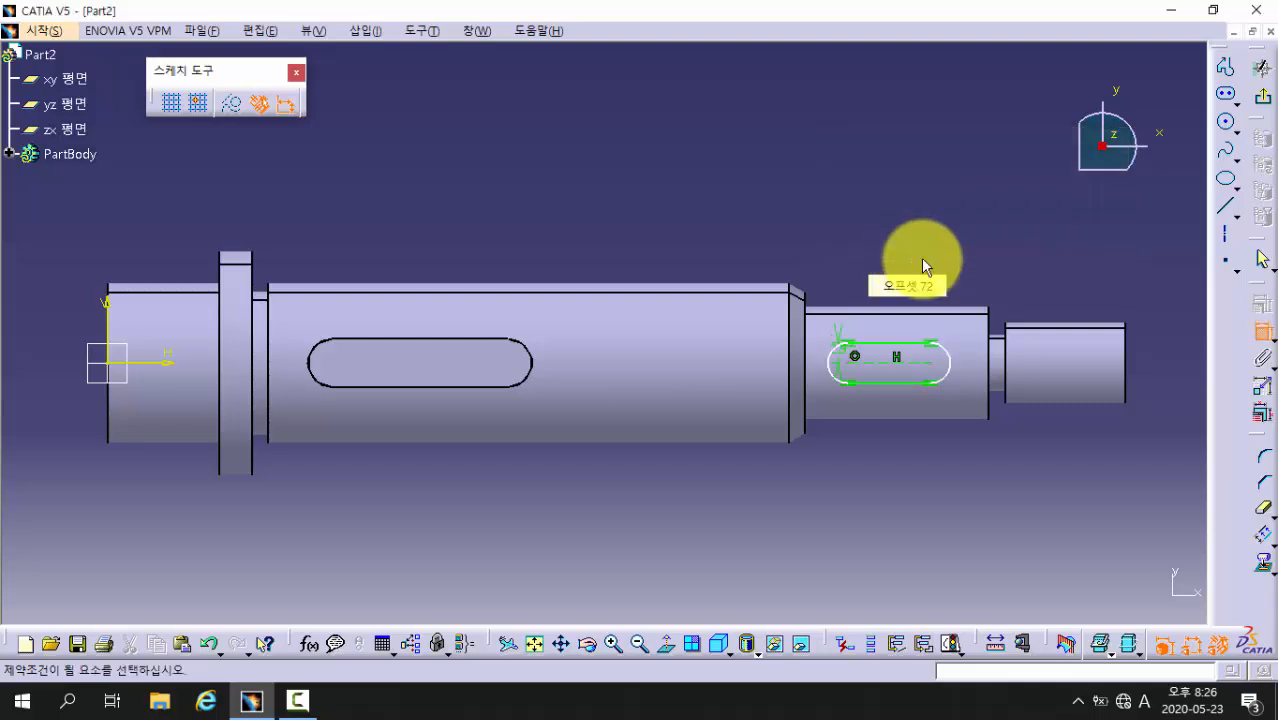
Dimension the distance from the main section's chamfered shoulder to the slot's nearest end arc and set it to 3 mm
middle_click_drag(904, 456, 685, 391)
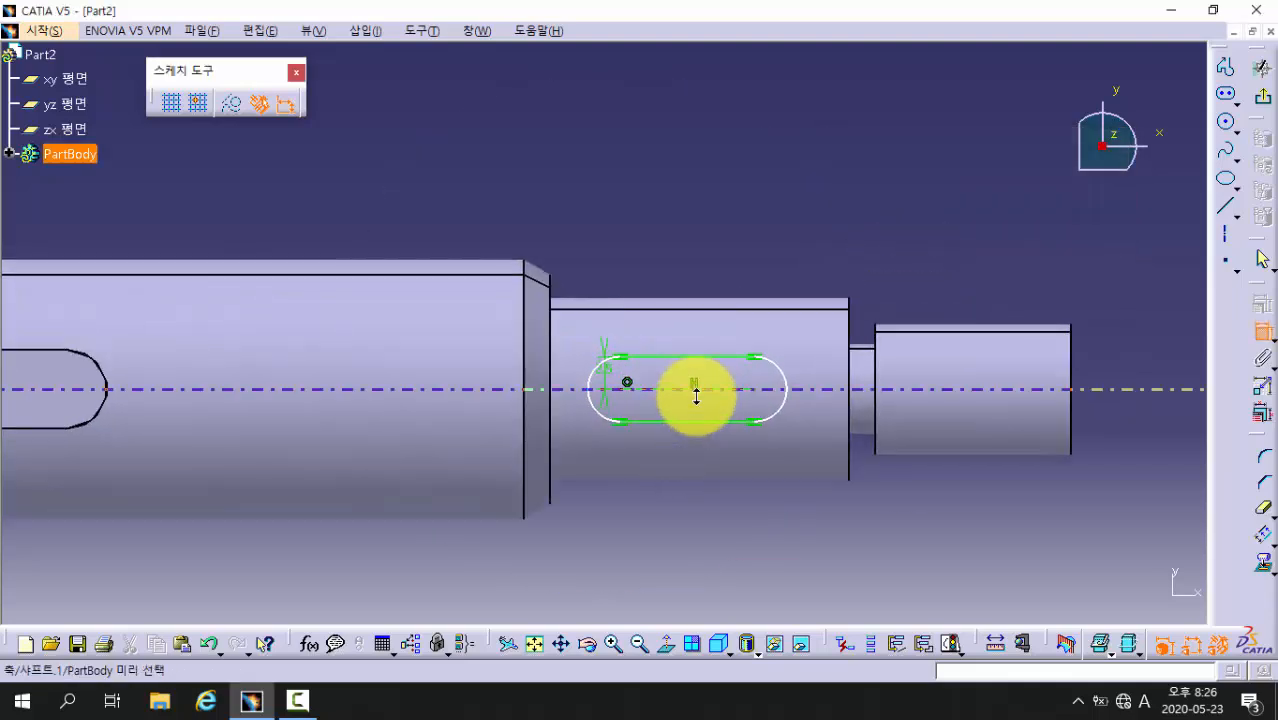
left_click(549, 345)
left_click(590, 397)
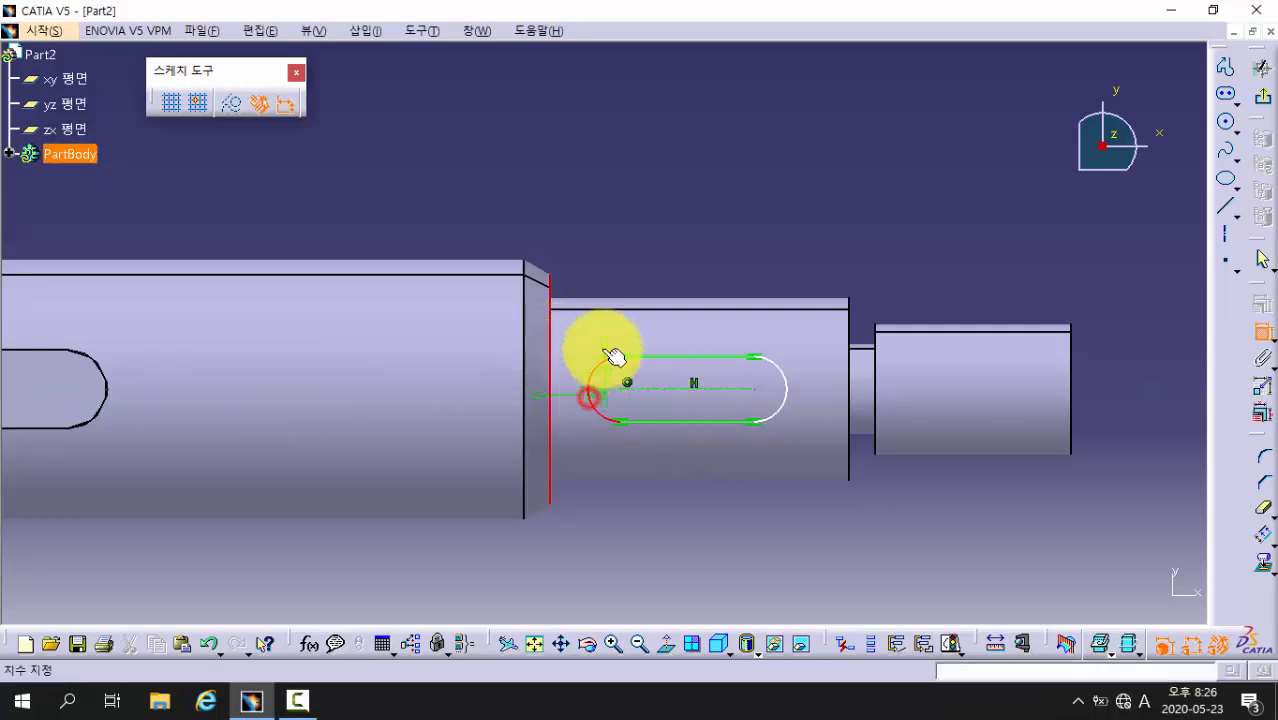
left_click(648, 230)
double_click(645, 230)
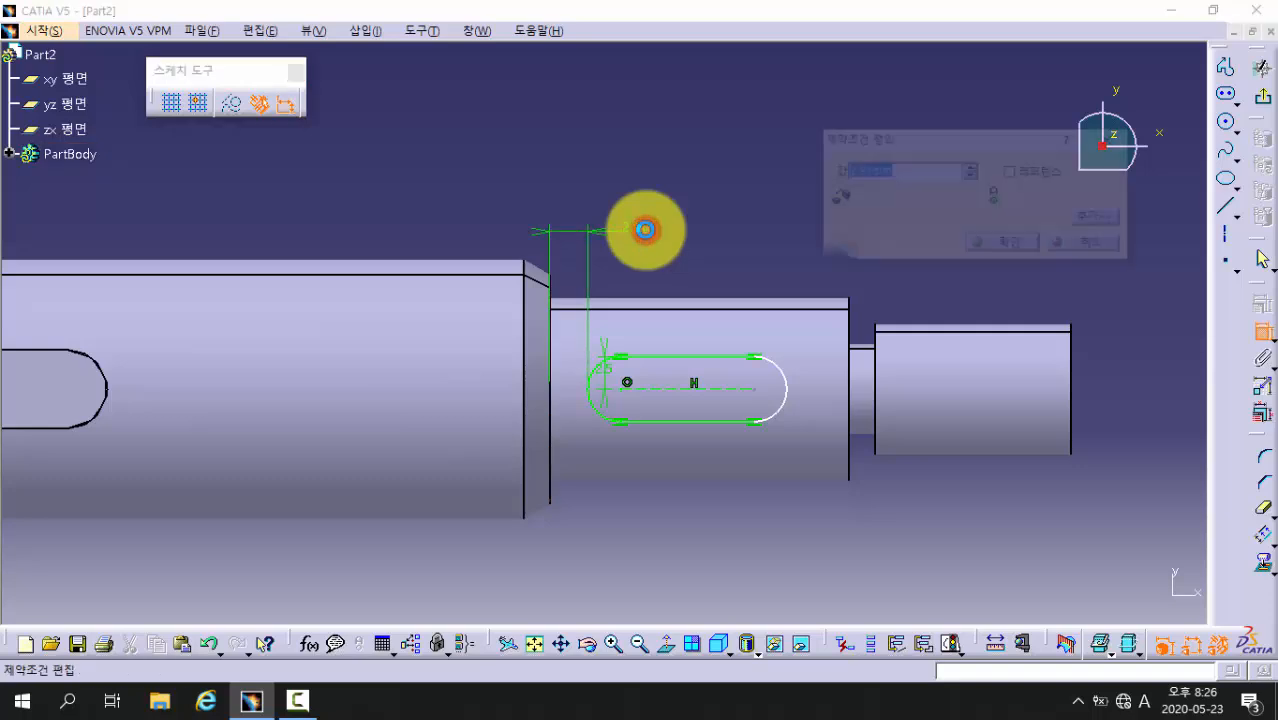
type("3")
key("Return")
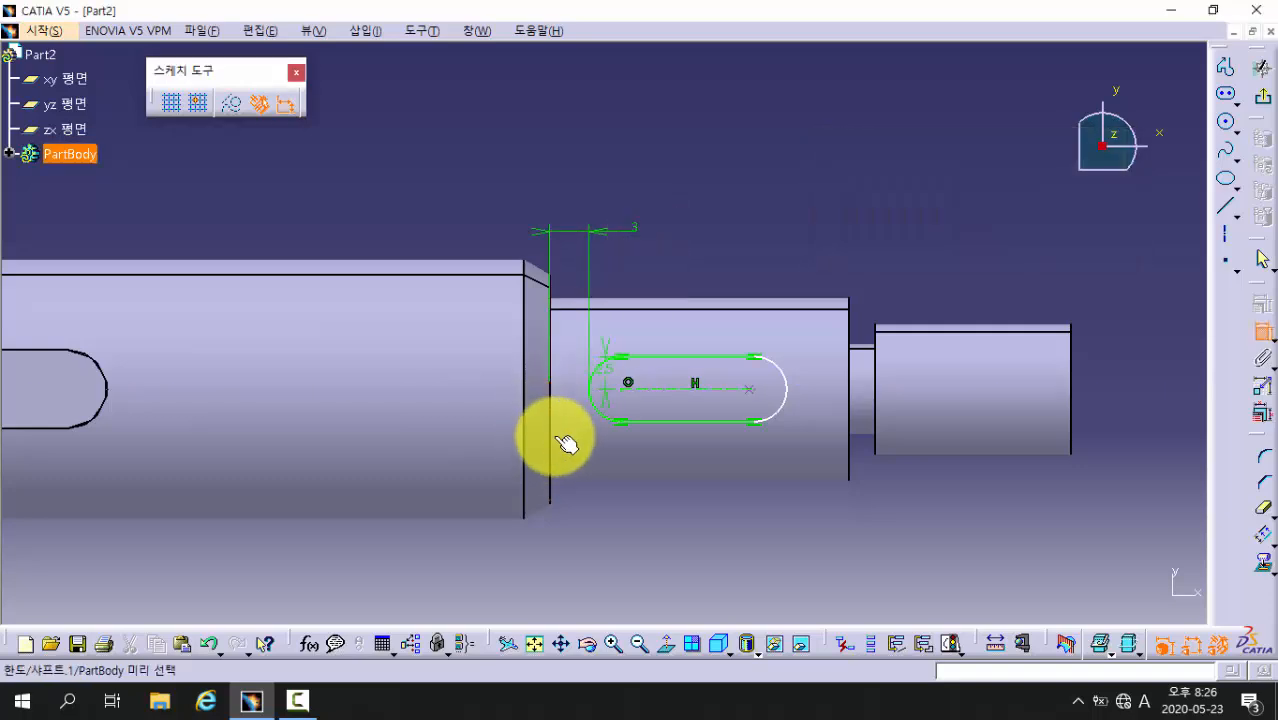
Try to dimension the smaller slot's length between its two end arcs, and undo it
left_click(593, 402)
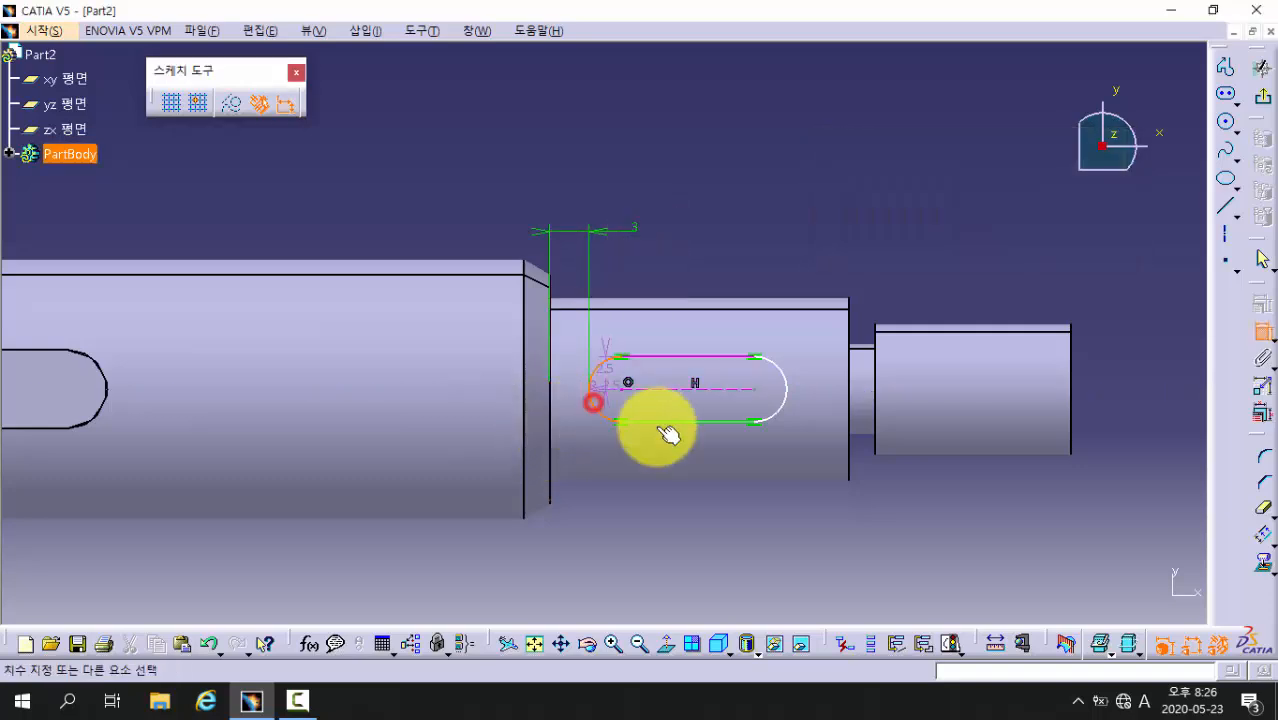
left_click(786, 395)
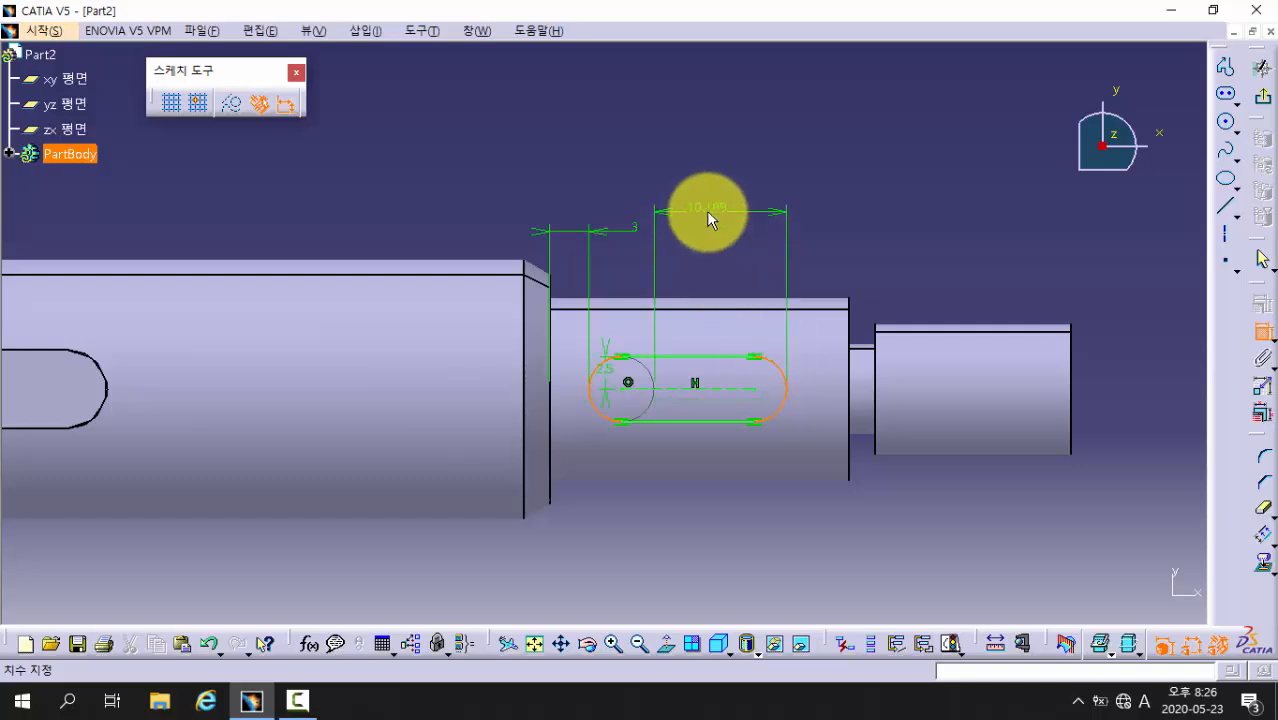
key("ctrl+z")
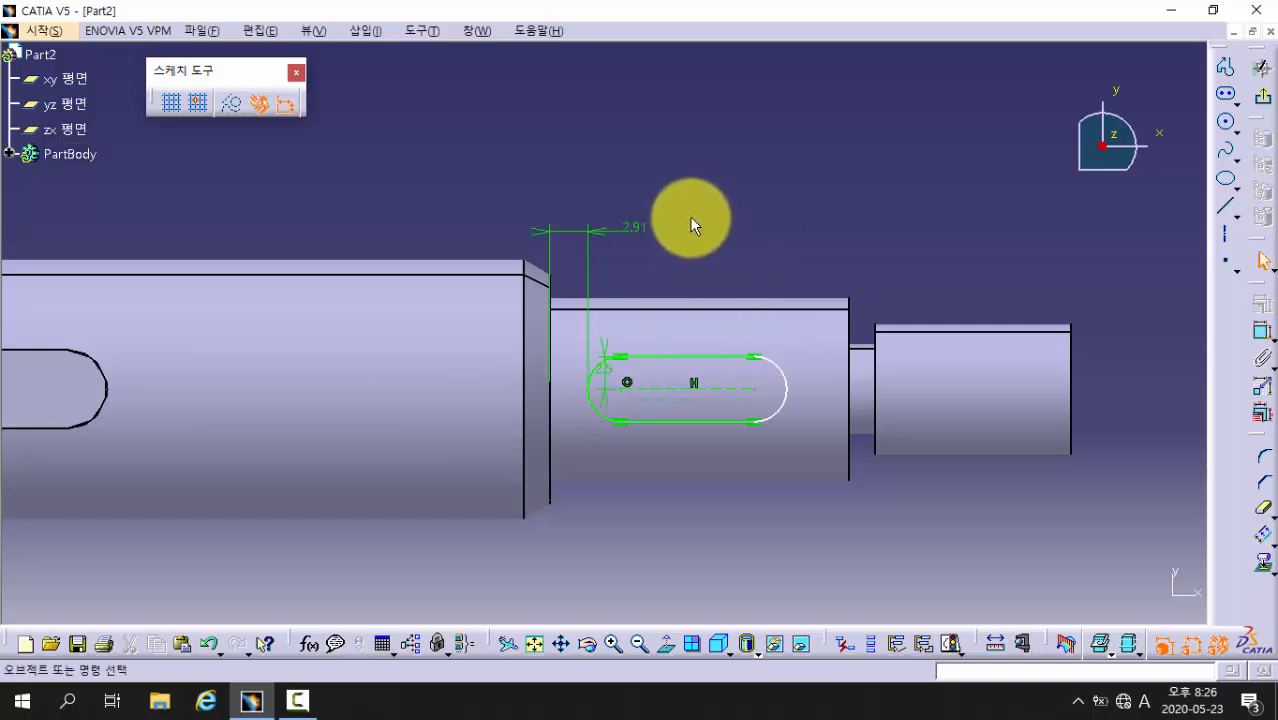
Set the distance between the main section's chamfered shoulder and the smaller slot's nearest end arc to 3 mm
left_click(636, 228)
type("3")
key("Return")
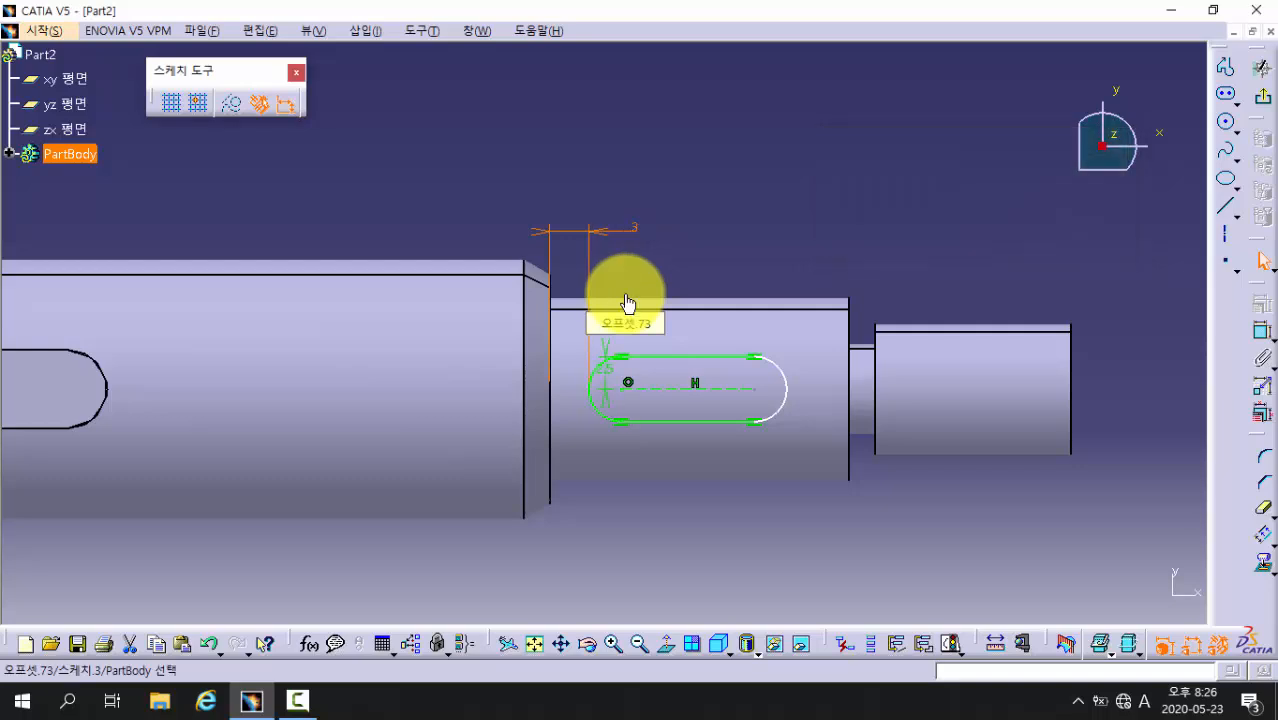
Dimension the smaller slot's overall length between its two end arcs and set it to 16 mm
left_click(1260, 333)
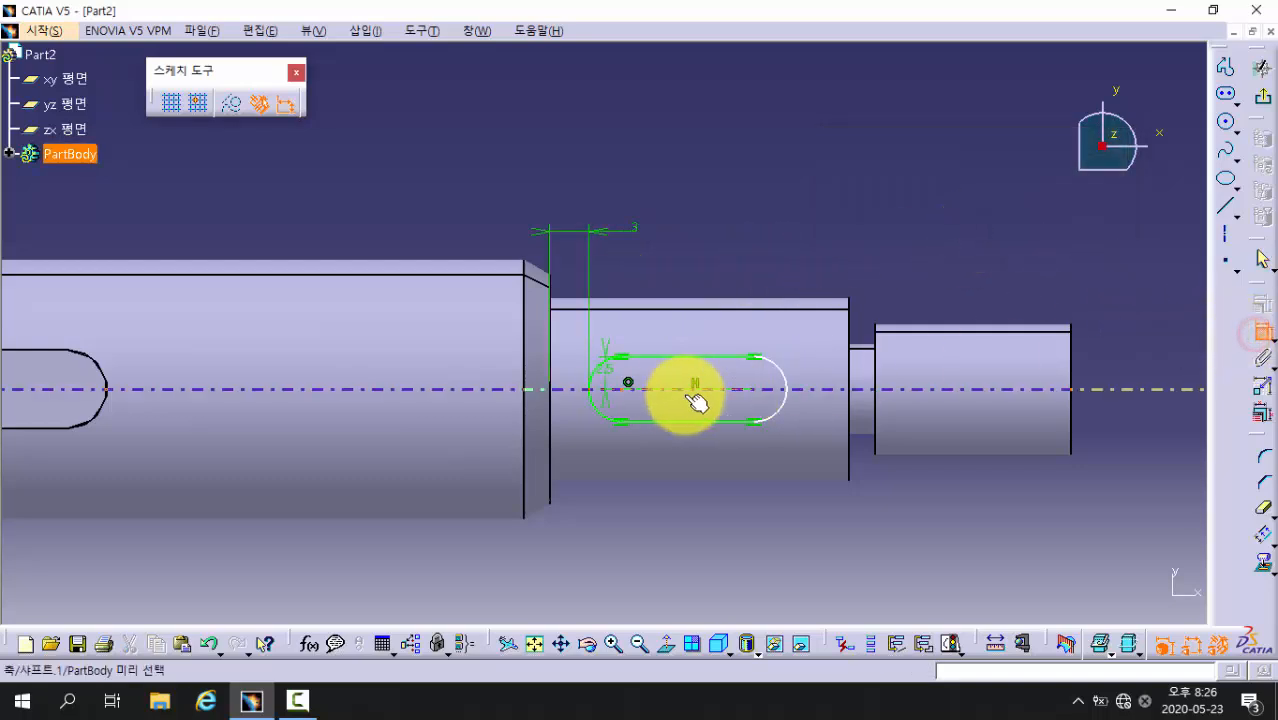
left_click(593, 398)
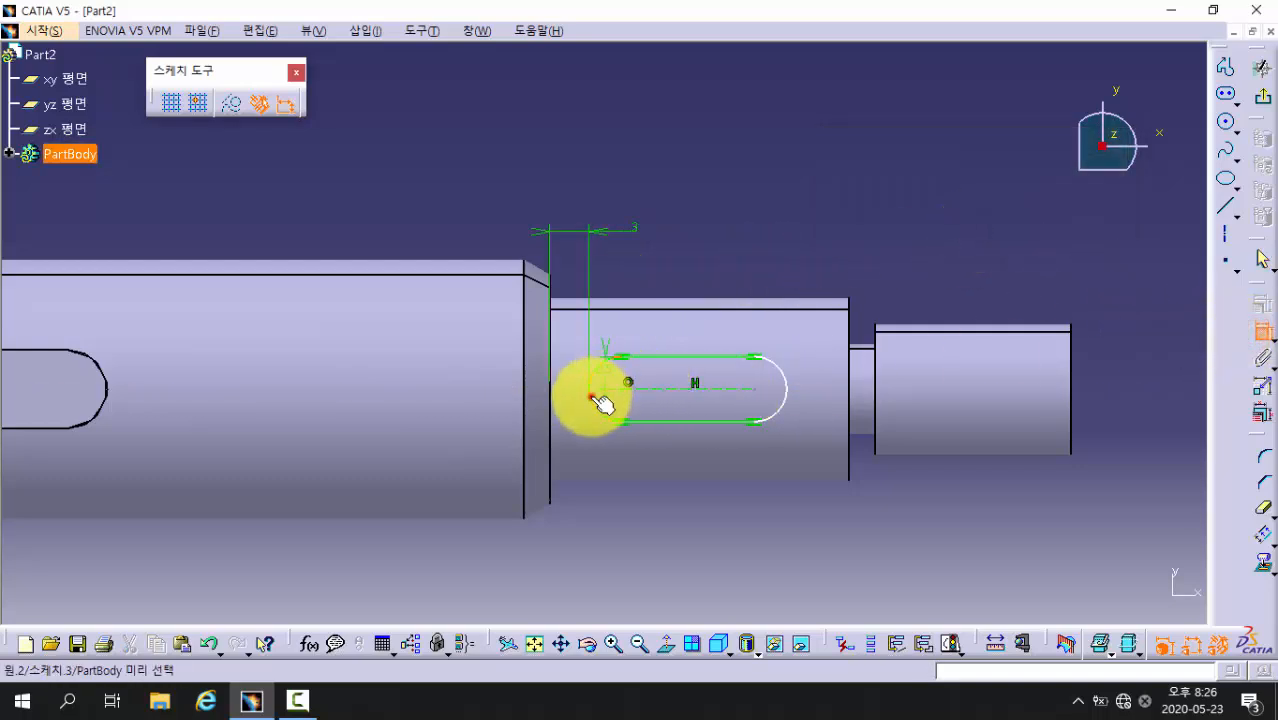
left_click(786, 392)
left_click(689, 199)
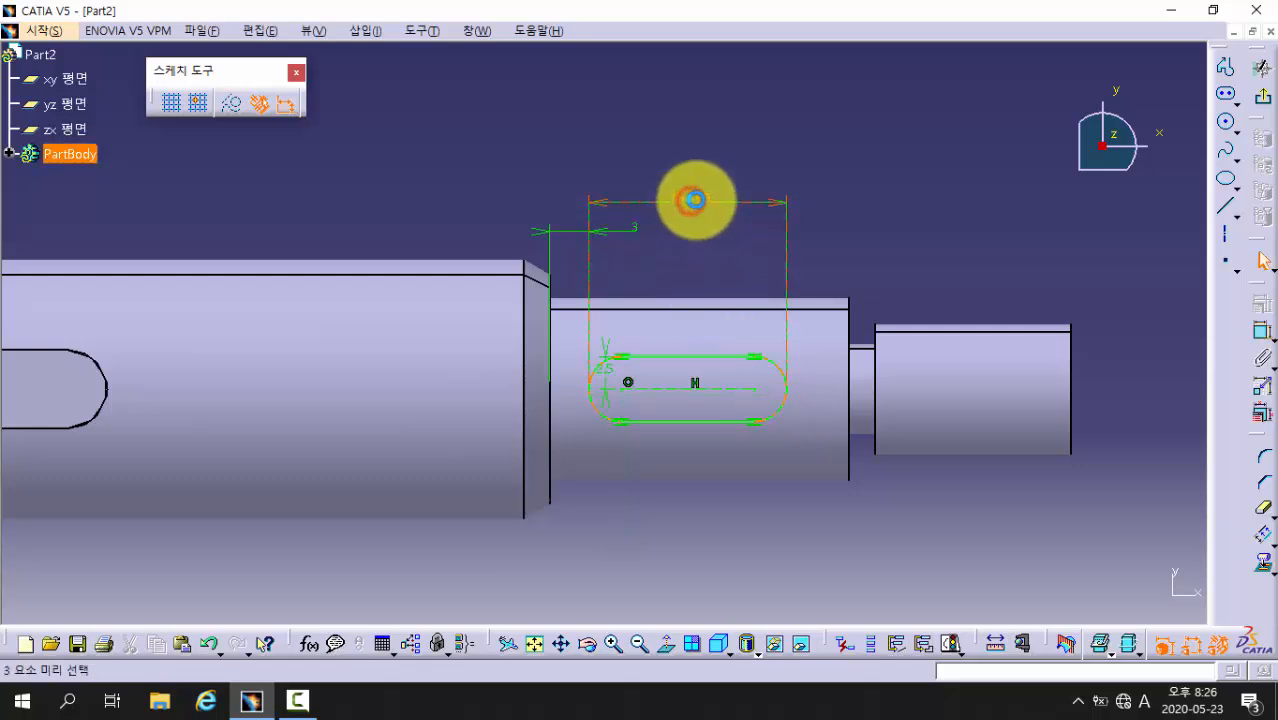
double_click(694, 200)
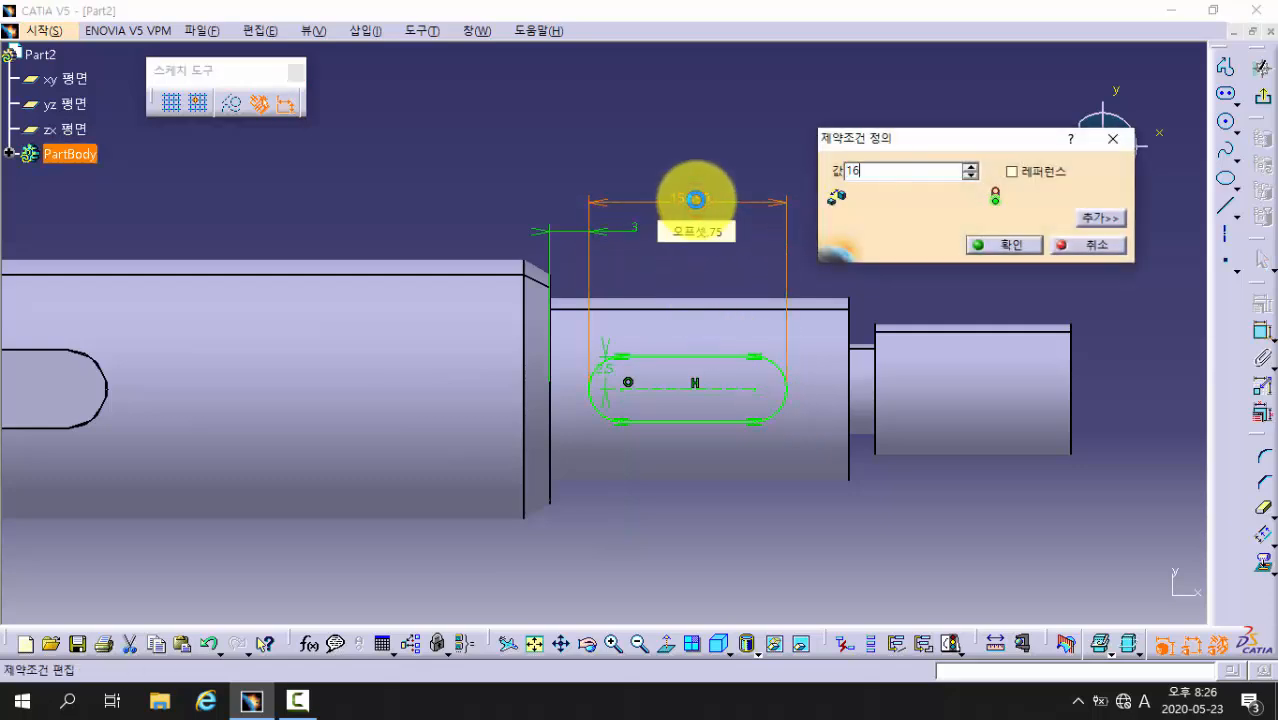
type("16")
key("Return")
middle_click_drag(853, 217, 865, 327)
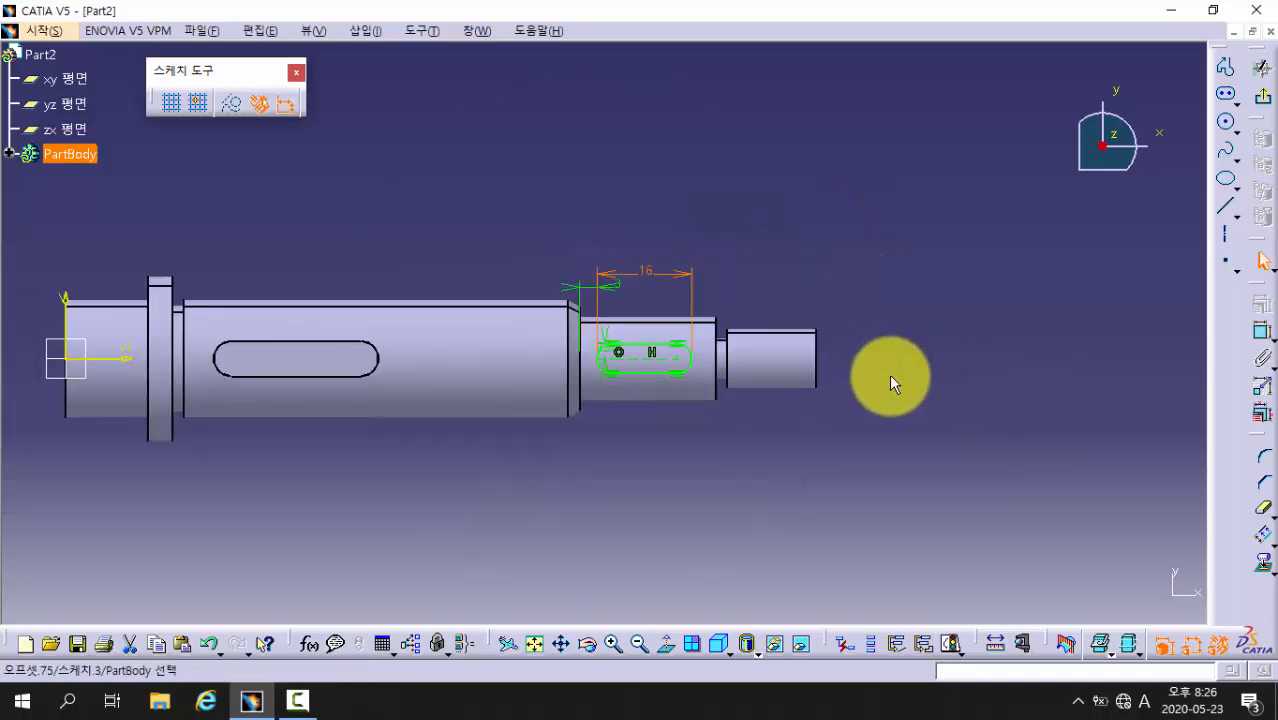
Finish the slot sketch and cut it as a 3 mm deep pocket into the smaller shaft section
left_click(1262, 96)
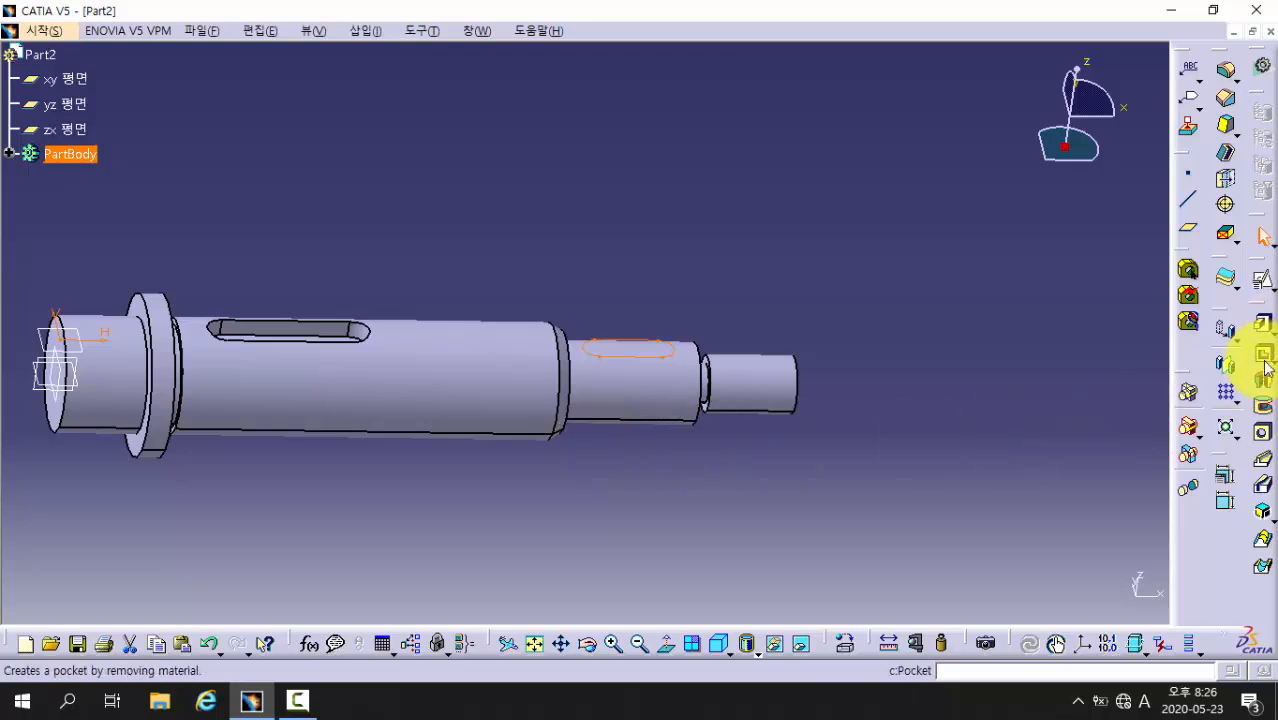
left_click(1264, 358)
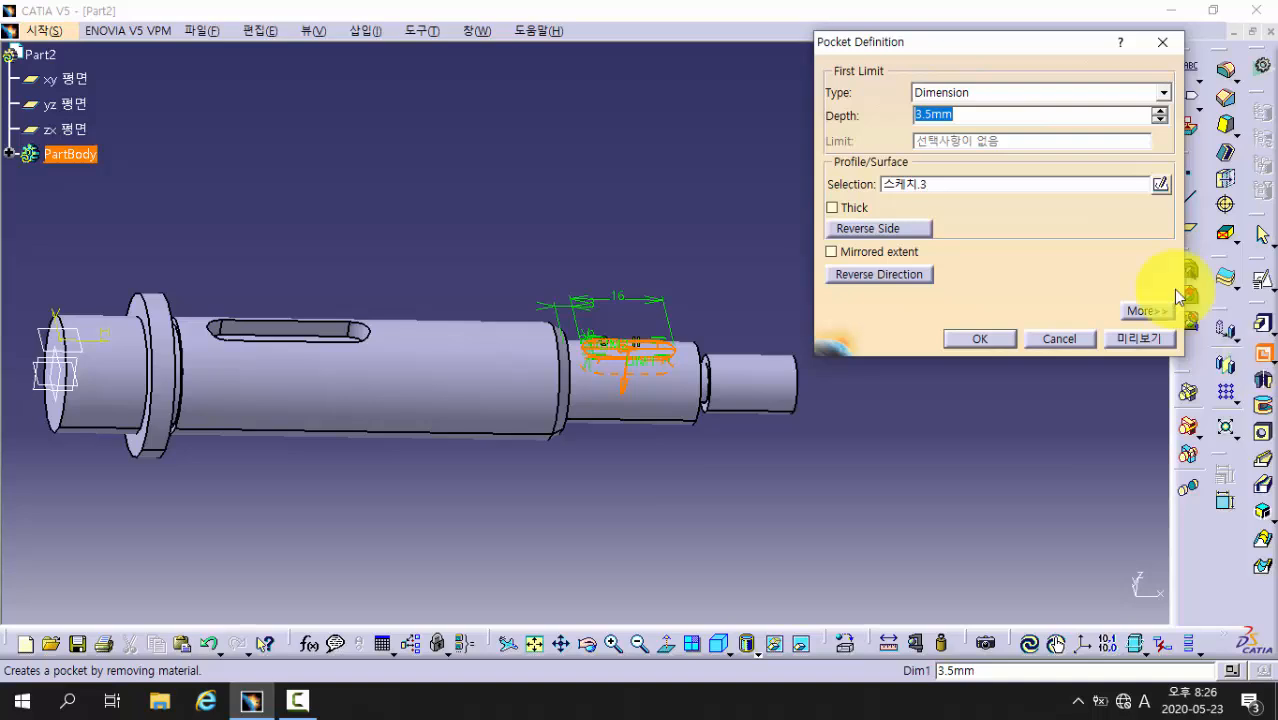
type("3")
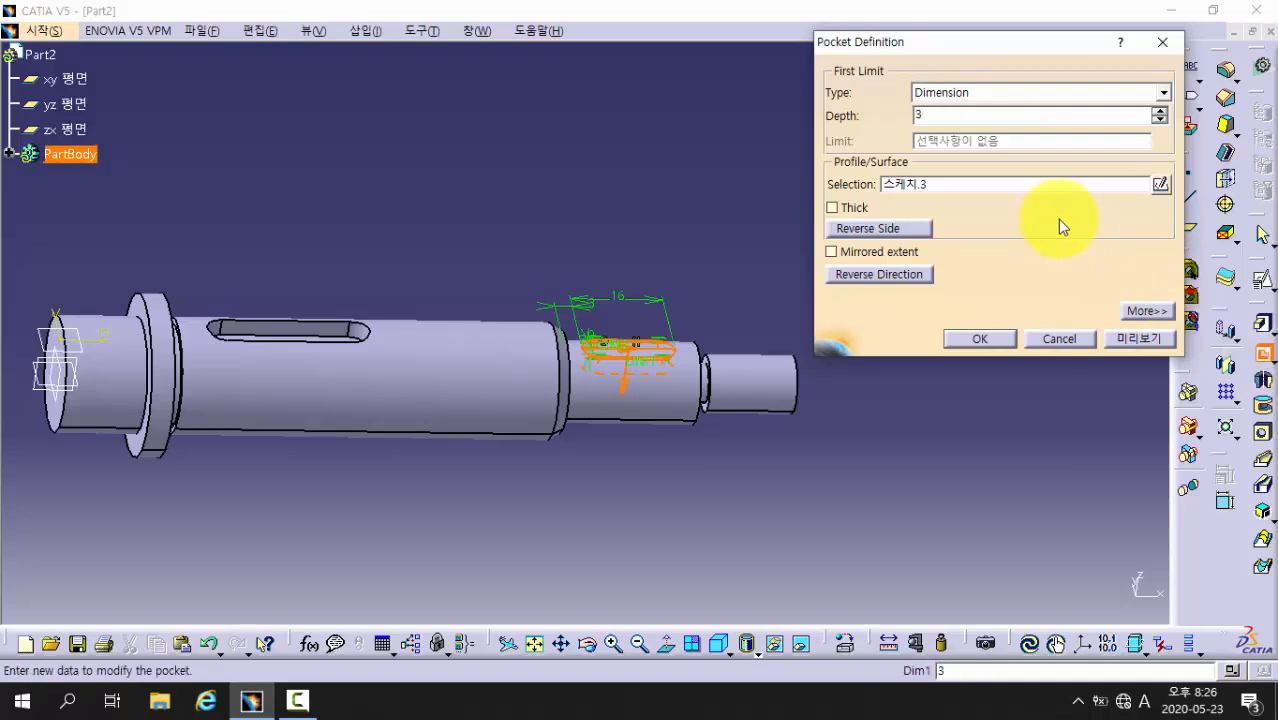
left_click(1150, 340)
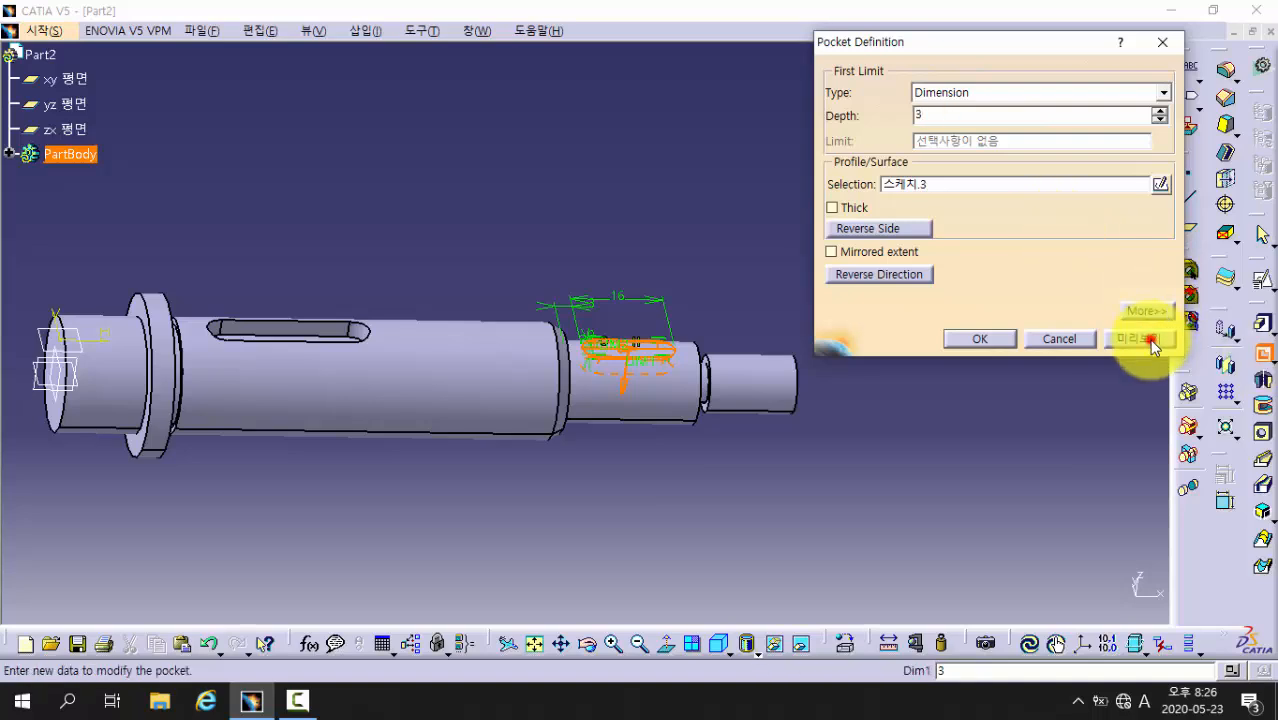
left_click(1002, 340)
middle_click_drag(719, 448, 660, 434)
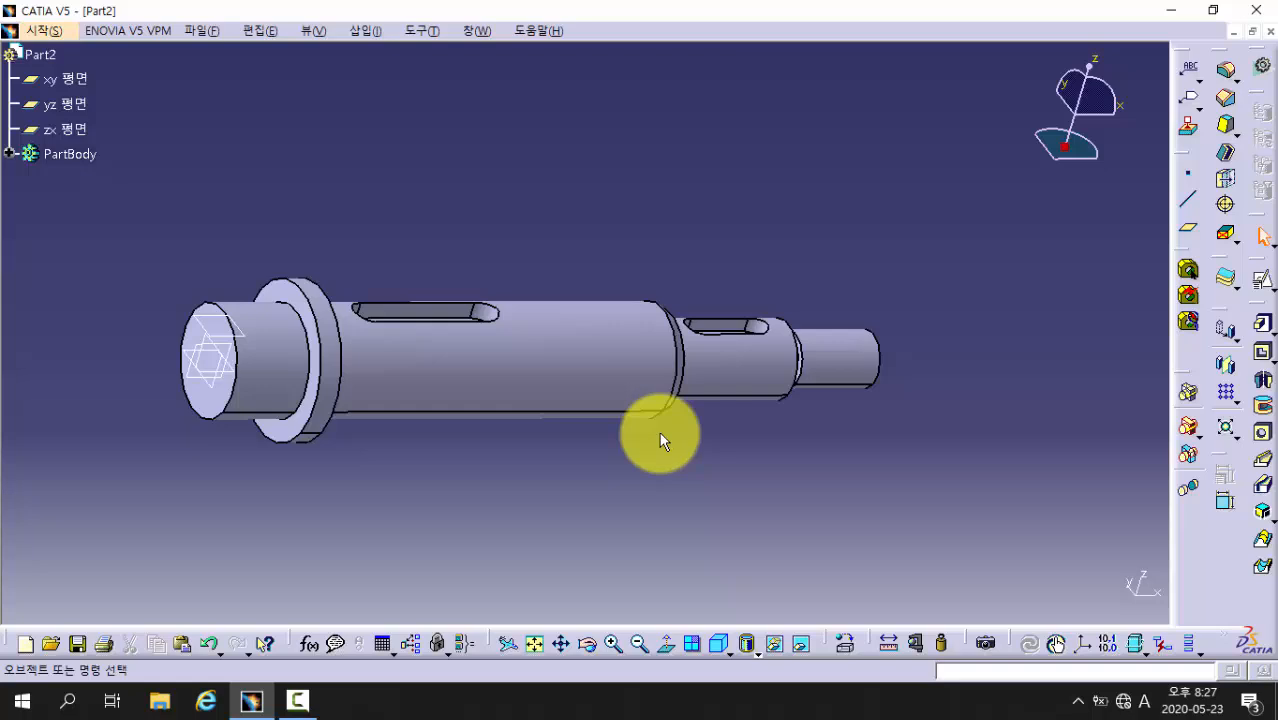
middle_click_drag(663, 428, 791, 453)
middle_click_drag(956, 434, 903, 376)
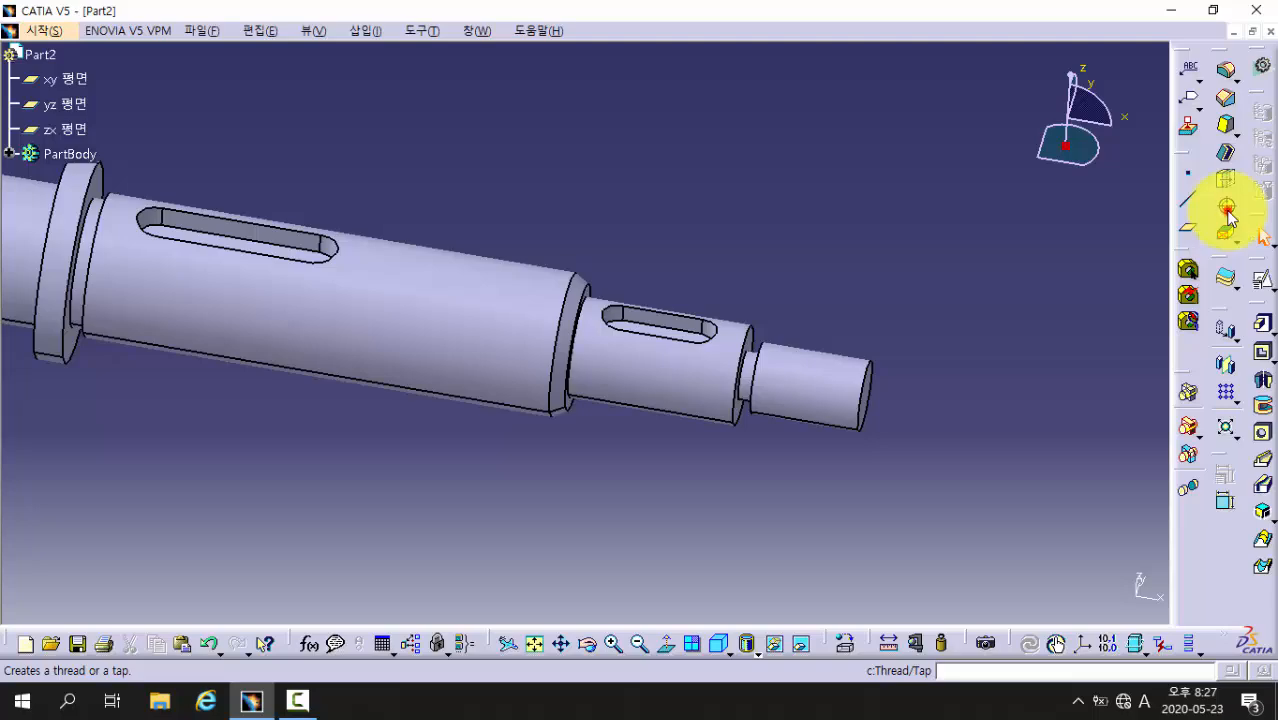
Start a Thread feature with the smallest section's cylindrical surface as lateral face and its flat end as limit face
left_click(1227, 207)
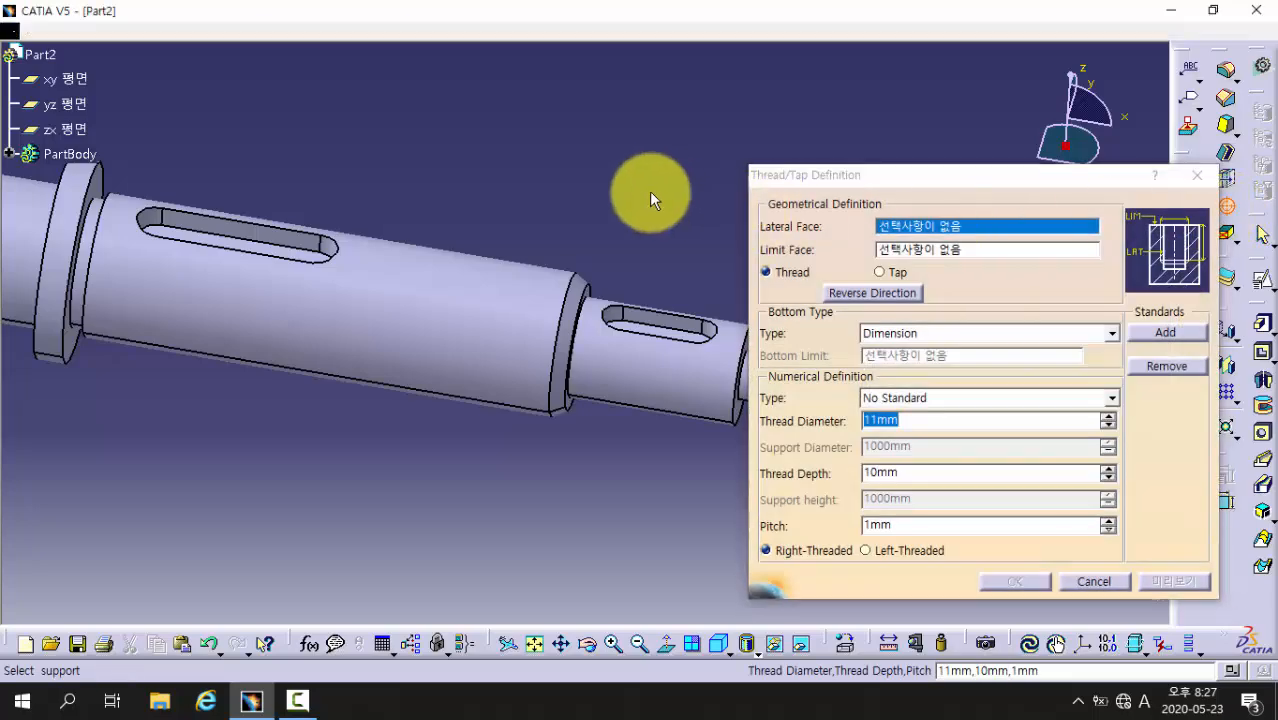
middle_click_drag(653, 194, 542, 205)
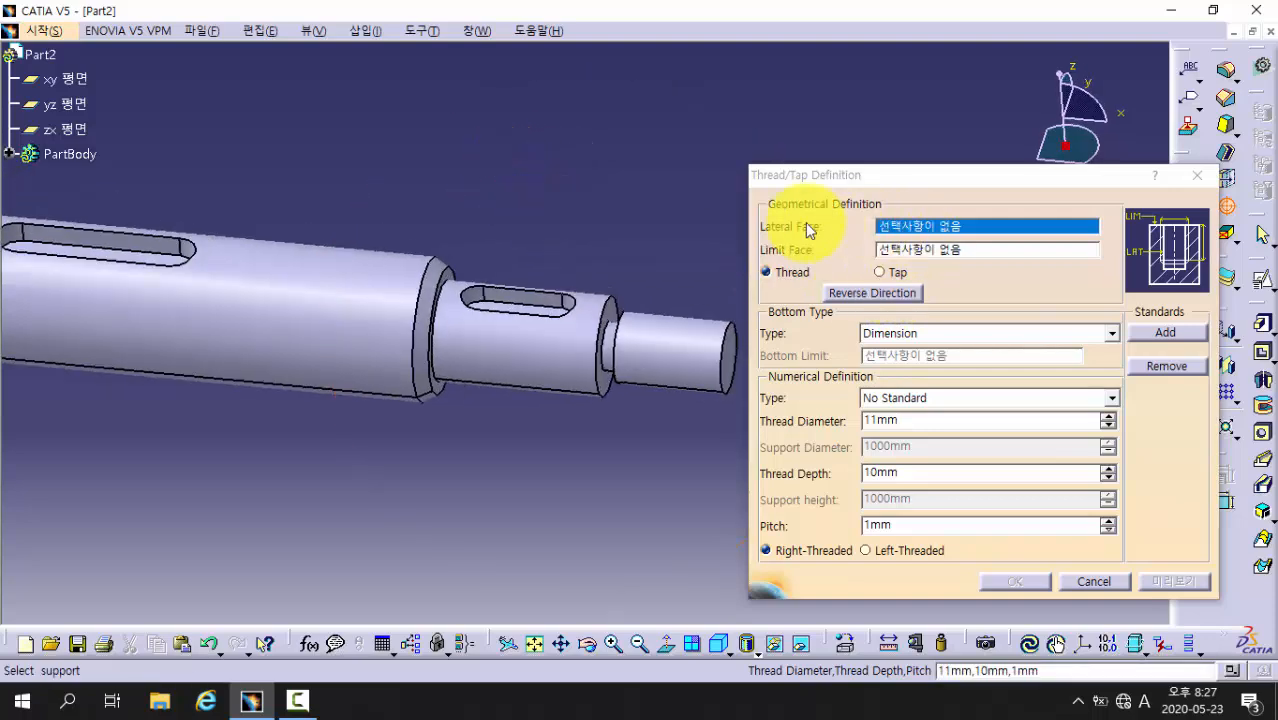
left_click(703, 346)
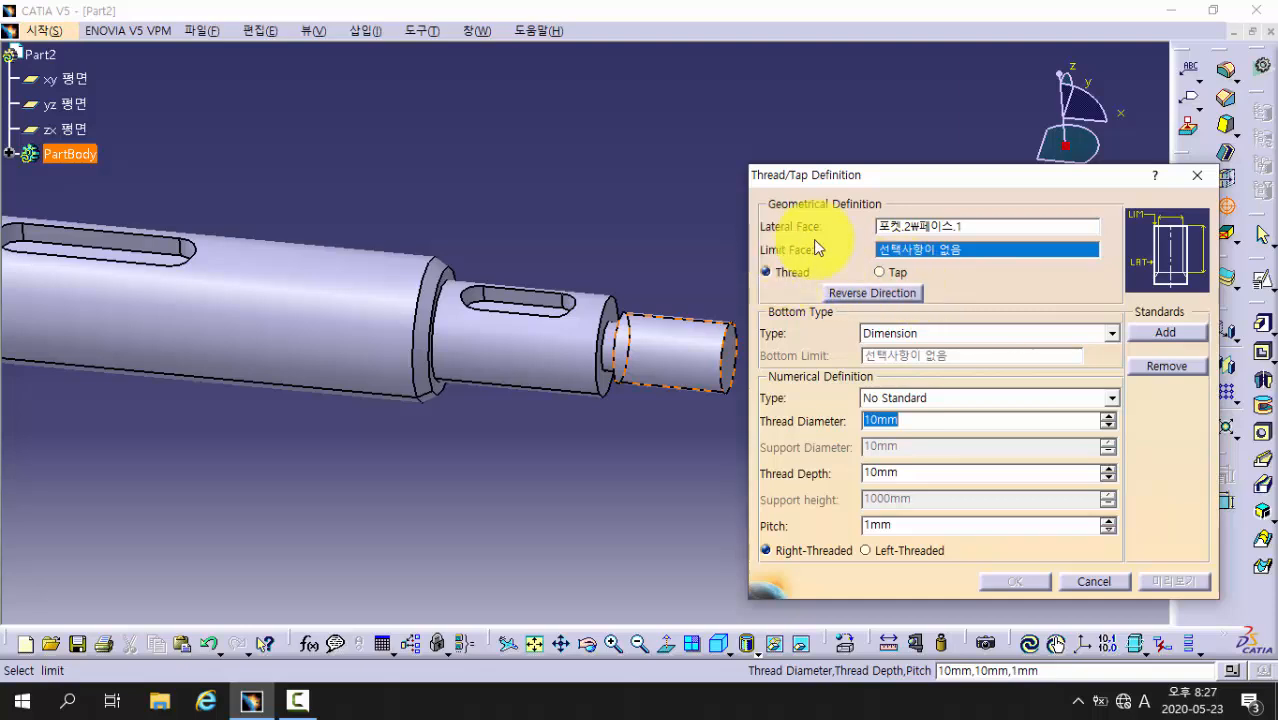
middle_click_drag(585, 371, 621, 422)
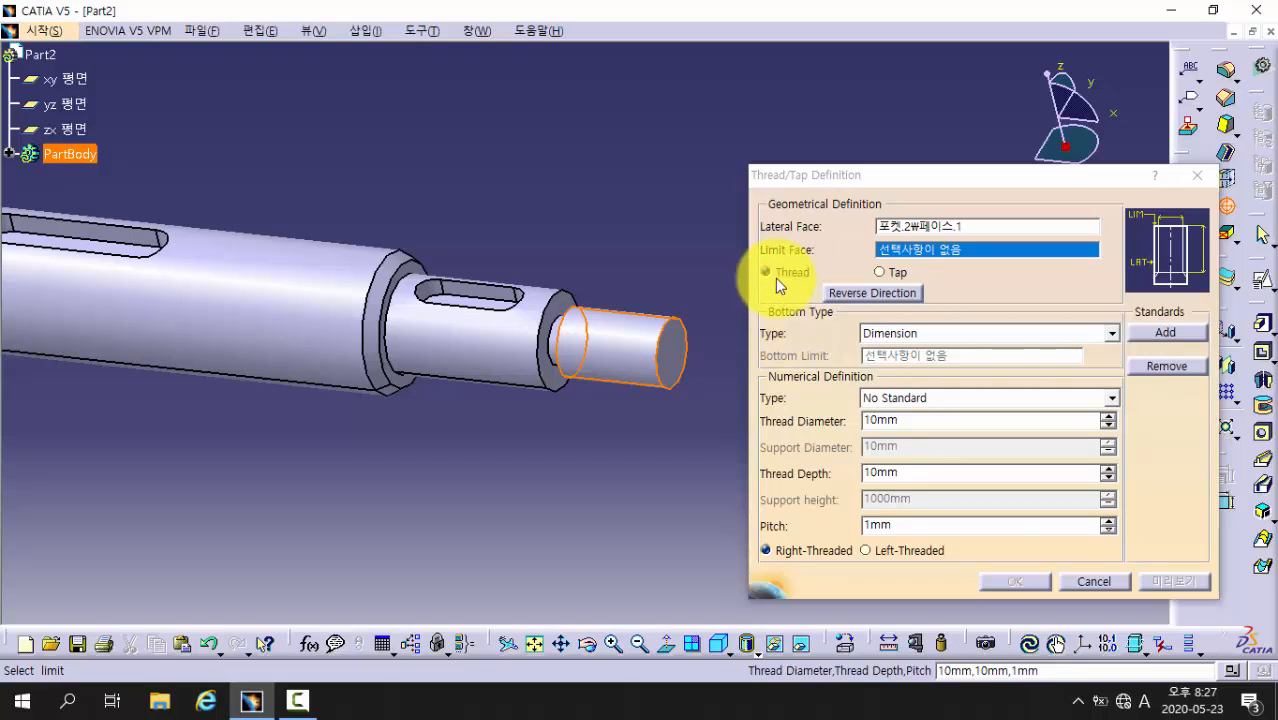
left_click(775, 278)
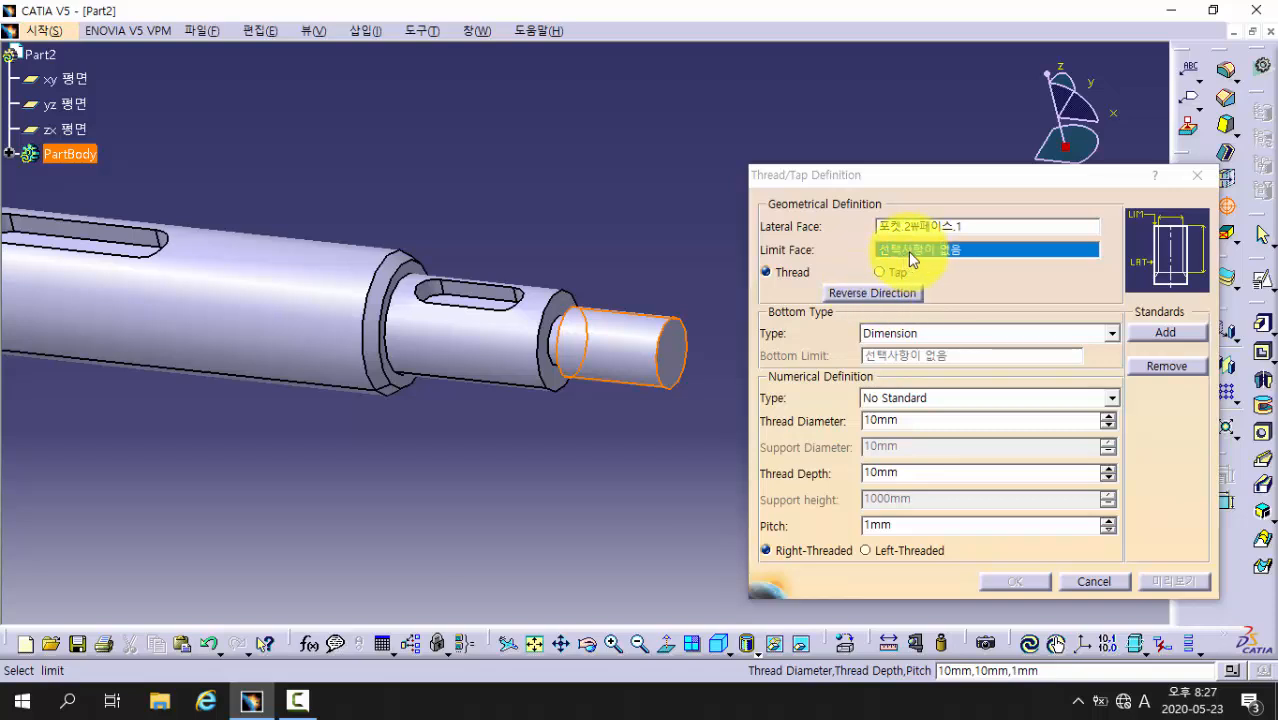
left_click(667, 344)
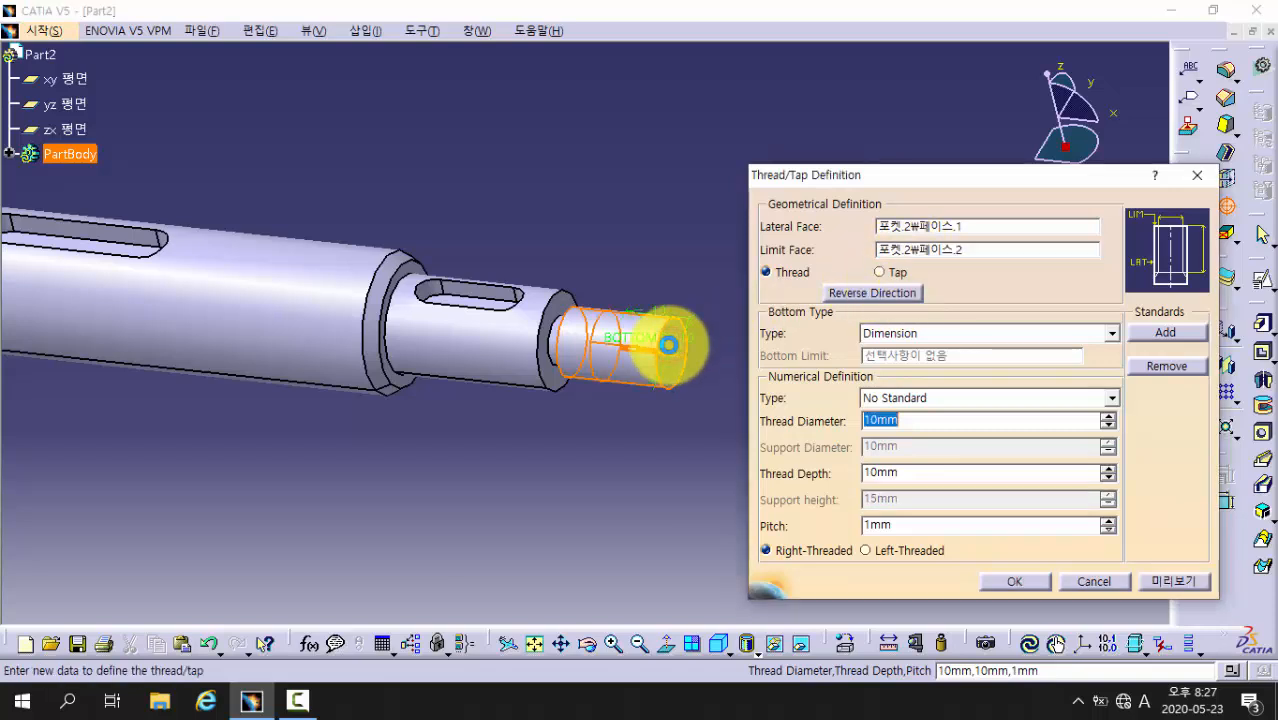
mouse_move(628, 471)
middle_mouse_down()
mouse_move(579, 448)
mouse_move(612, 453)
middle_mouse_up()
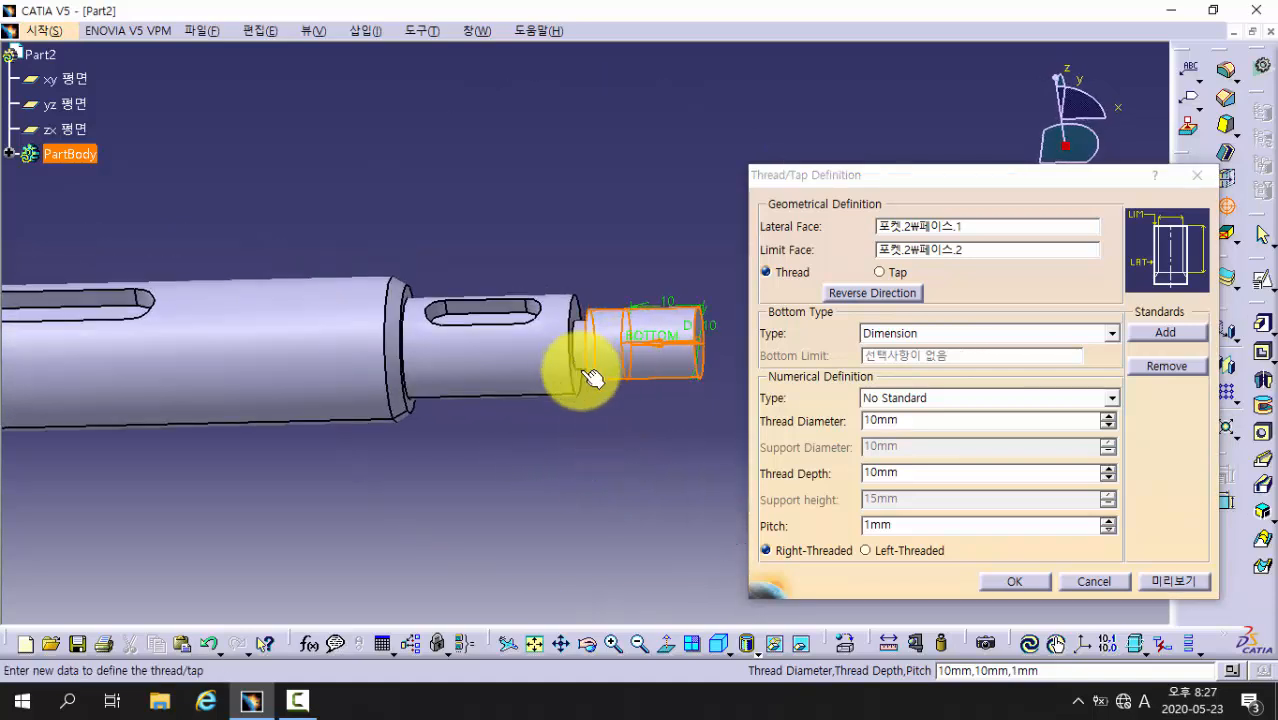
Try to preview the thread with a thread diameter of 18 mm
left_click(907, 422)
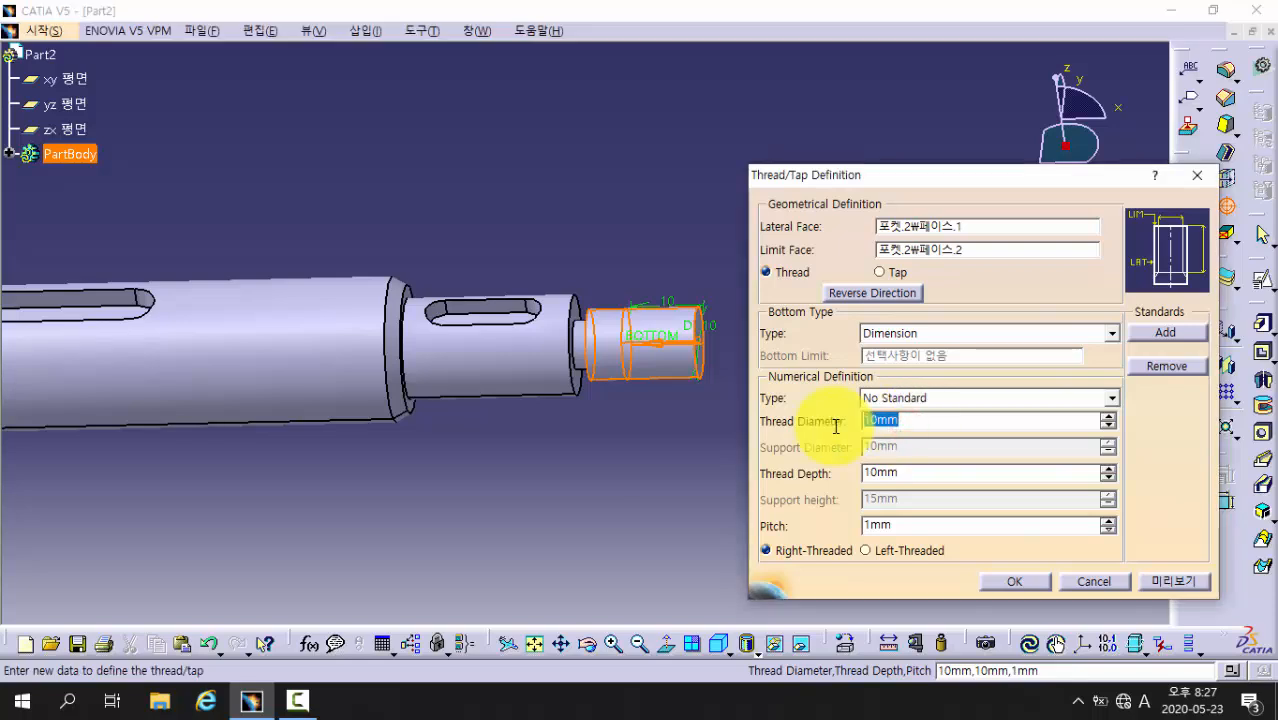
type("17")
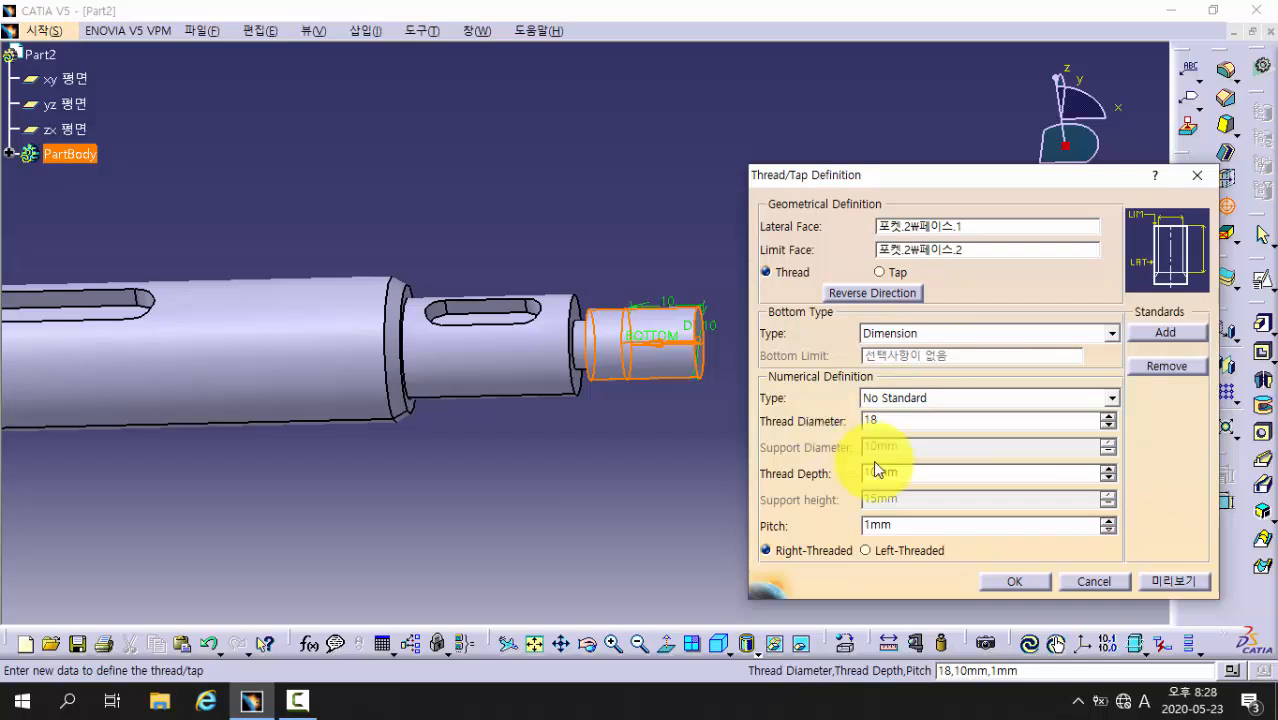
left_click(1173, 580)
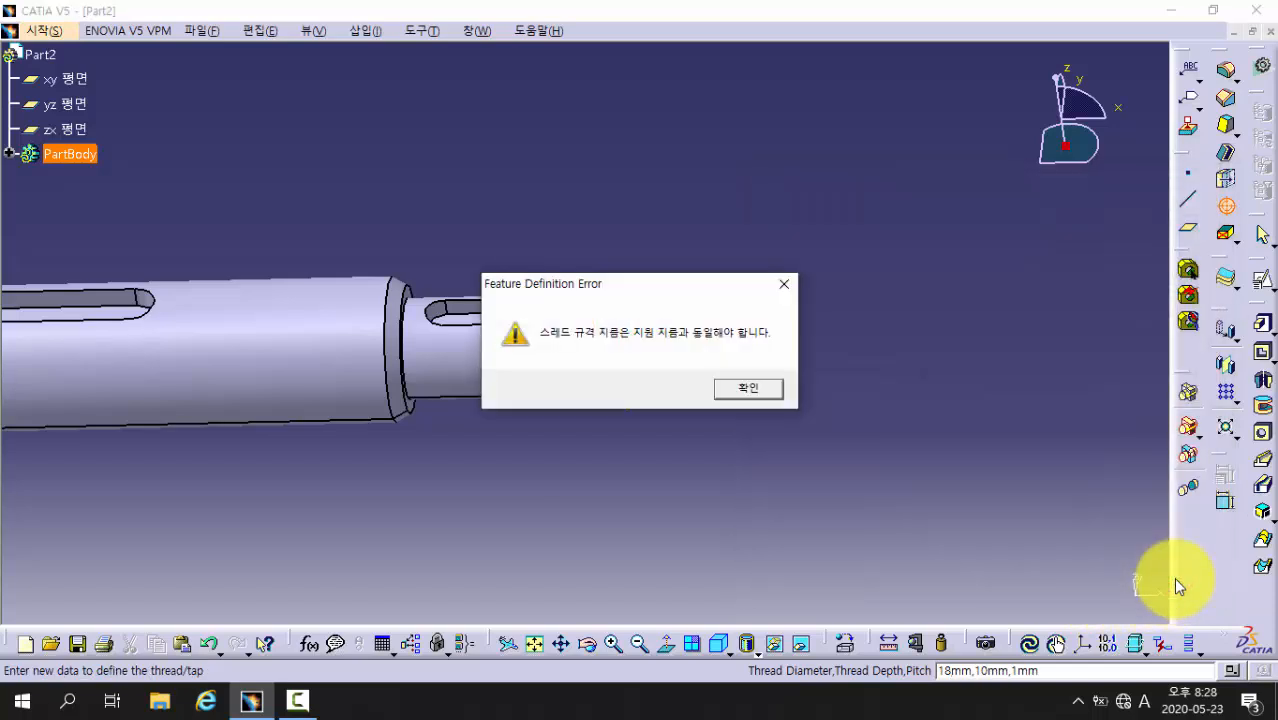
left_click(830, 296)
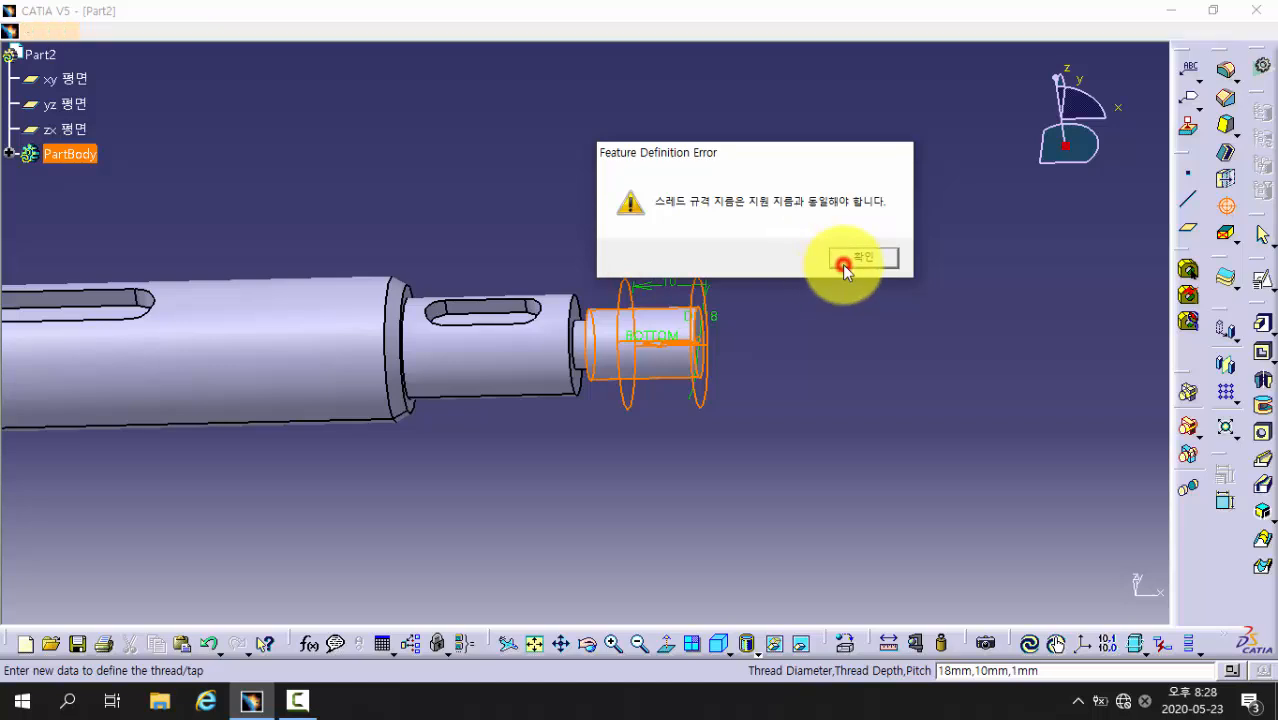
Set the thread diameter to 10 mm and the thread depth to 18 mm
type("10")
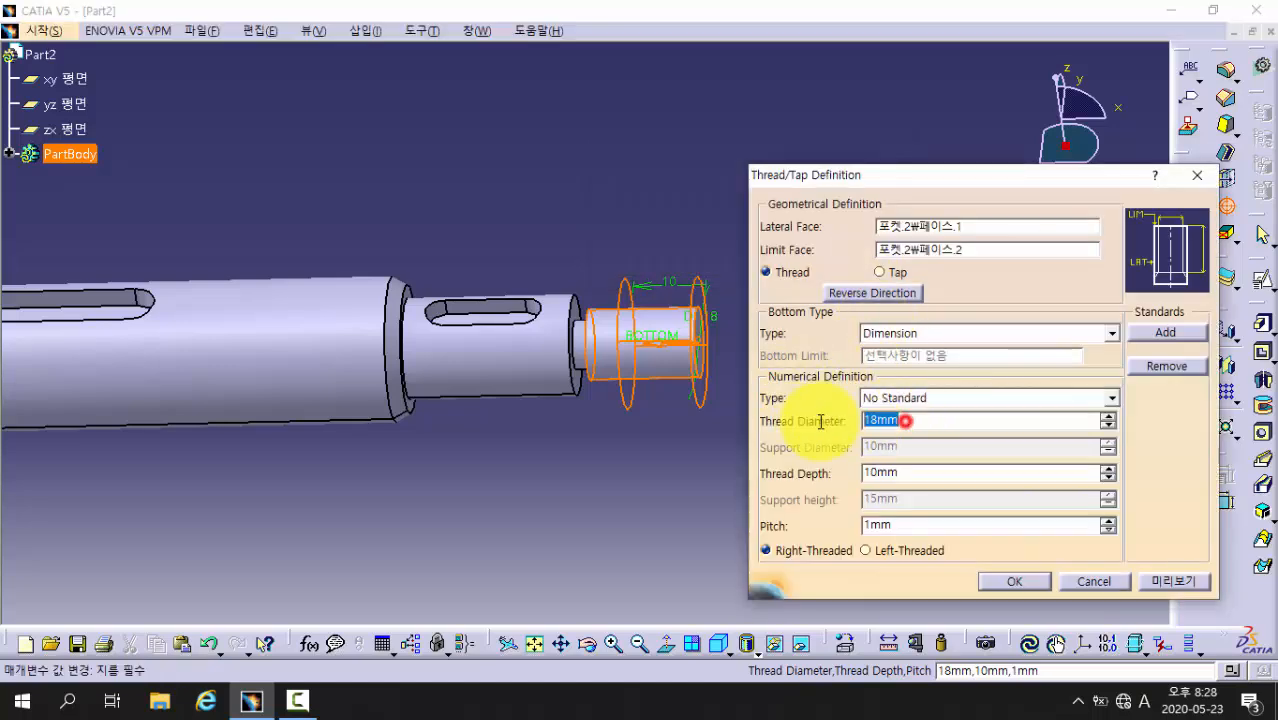
left_click(955, 474)
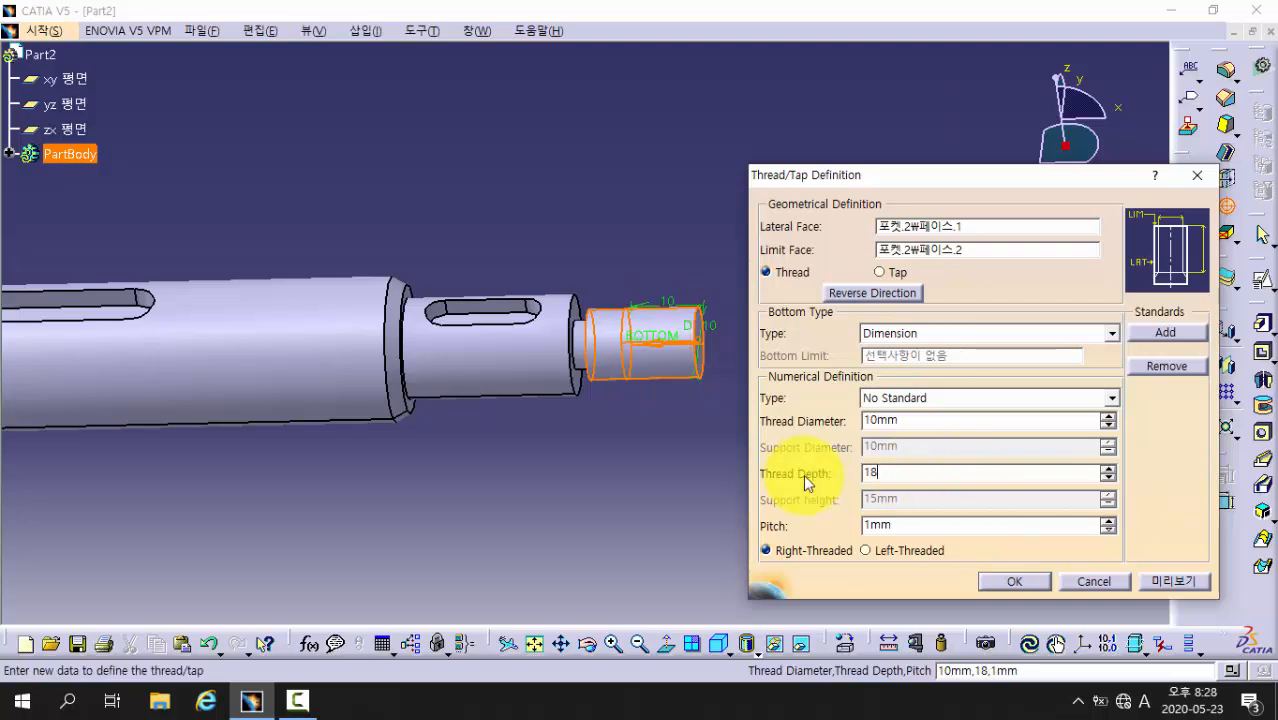
left_click(885, 524)
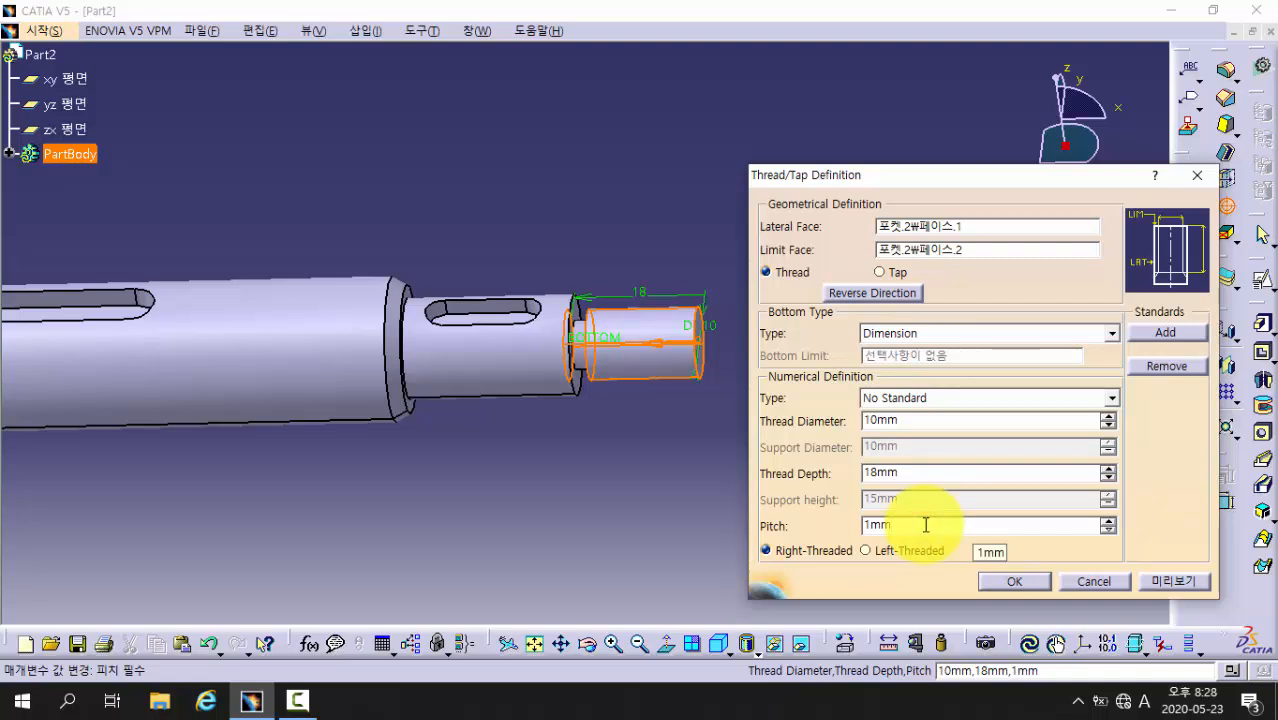
middle_click_drag(470, 437, 504, 437)
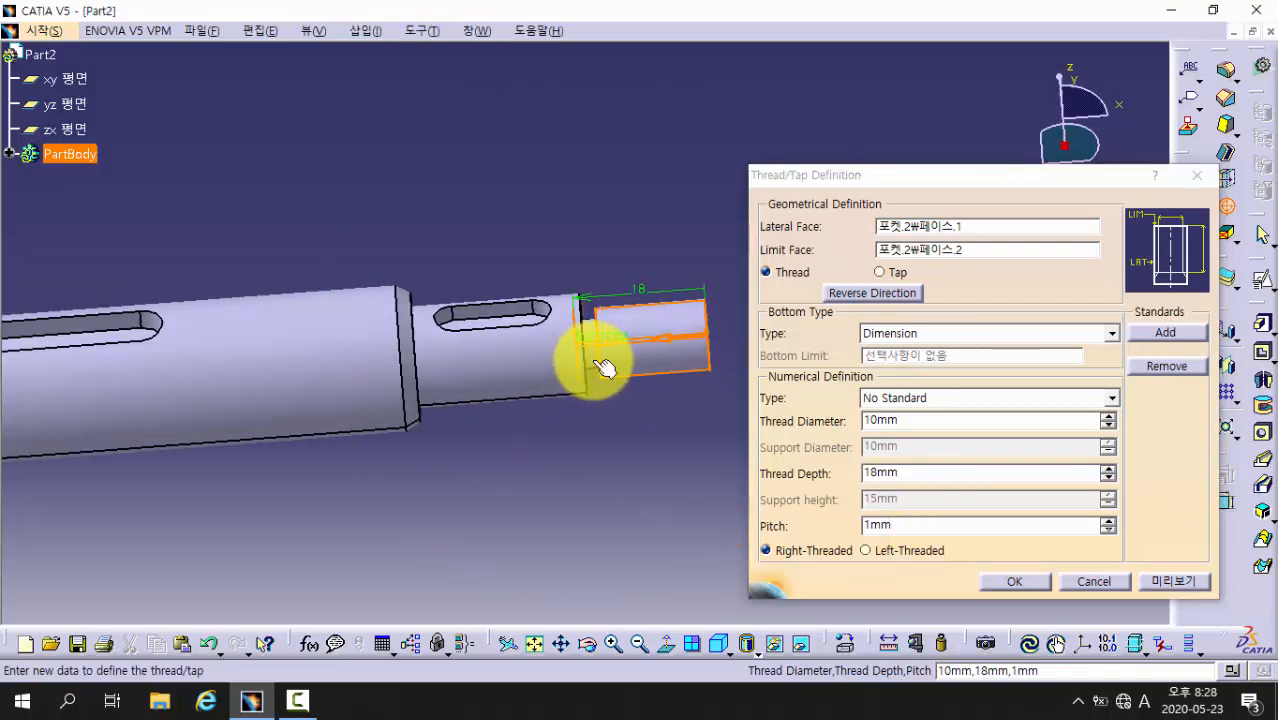
middle_click_drag(596, 361, 540, 345)
middle_click_drag(380, 357, 432, 353)
Set the thread depth to 16 mm, preview the thread and create it on the smallest shaft section
double_click(901, 470)
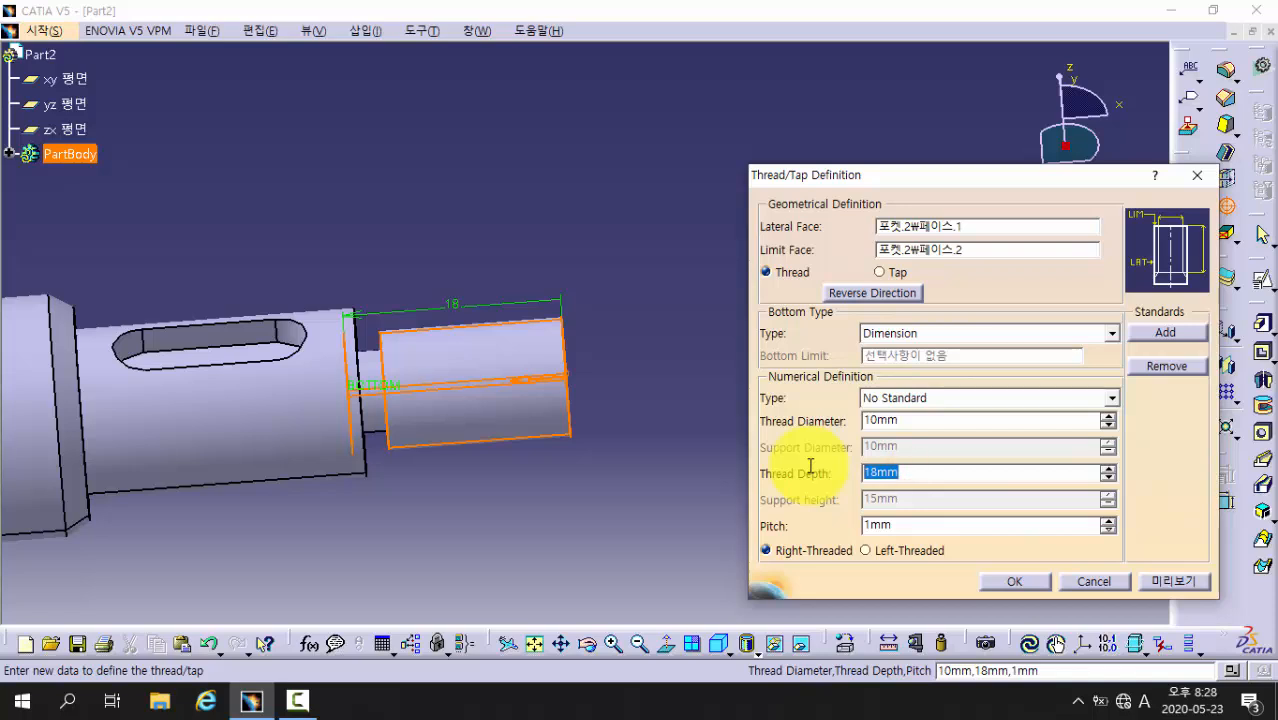
type("16")
left_click(920, 526)
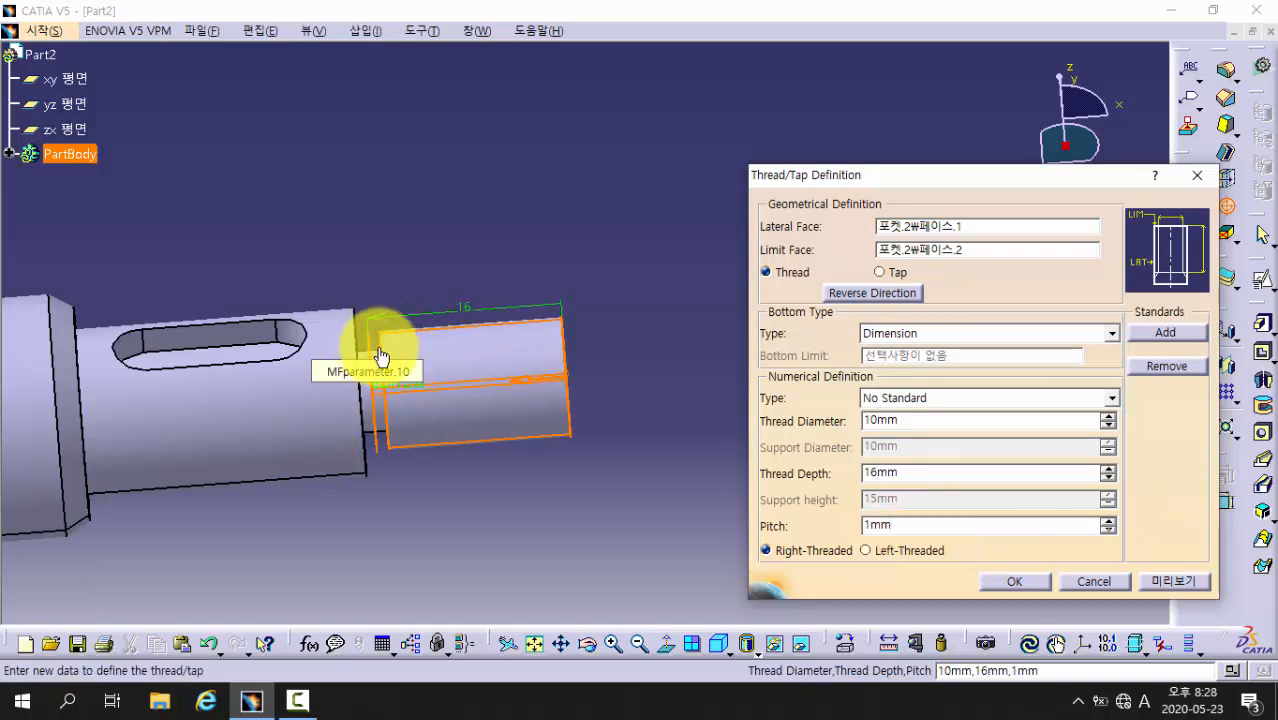
left_click(1175, 583)
left_click(1175, 583)
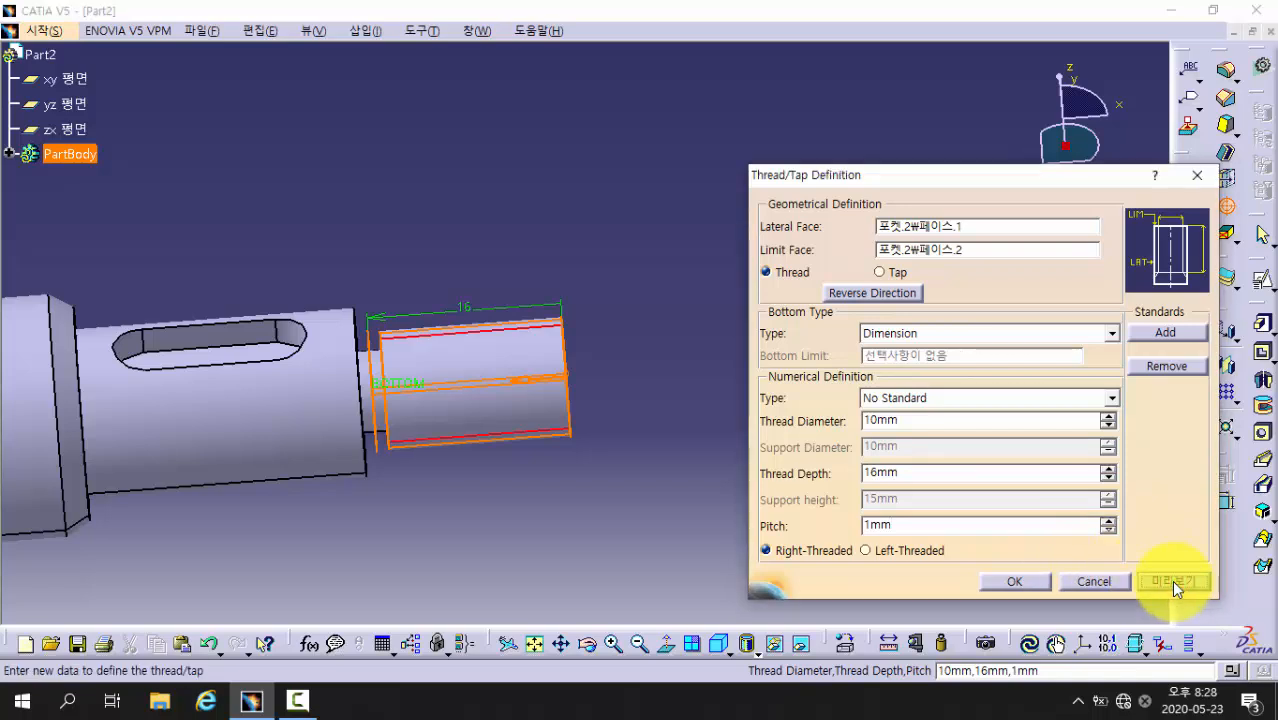
left_click(1014, 581)
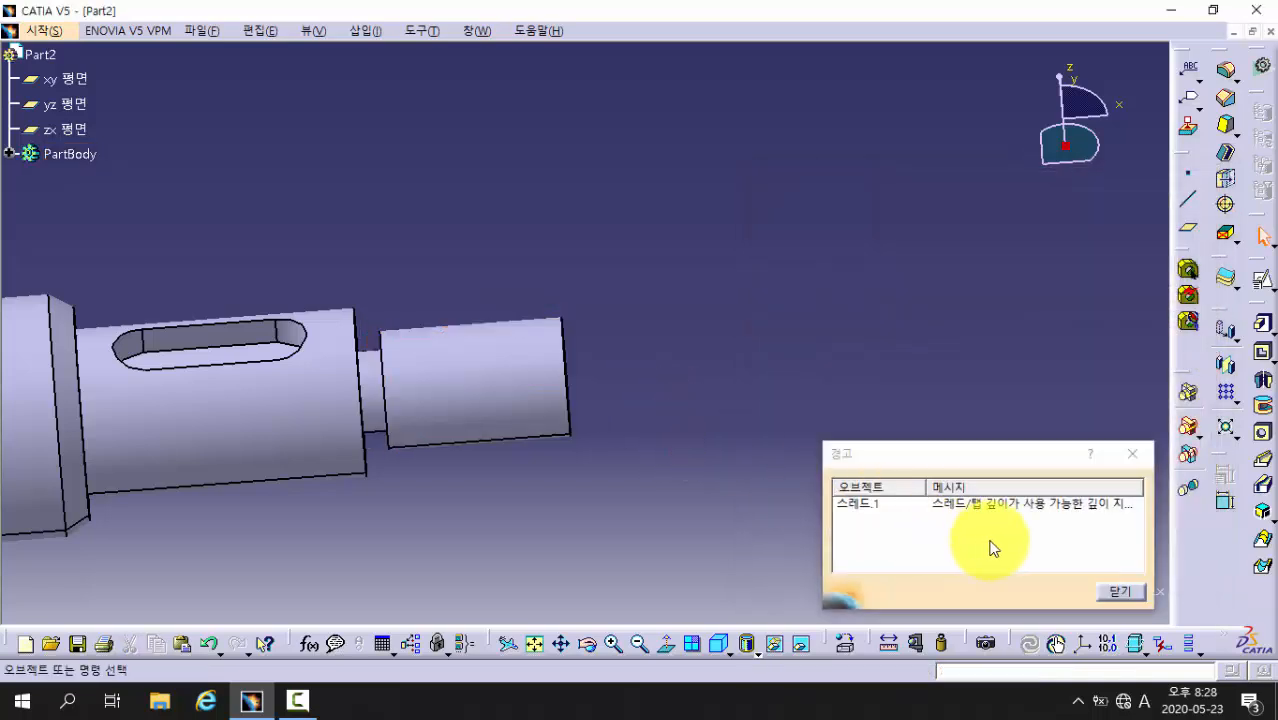
left_click(1119, 592)
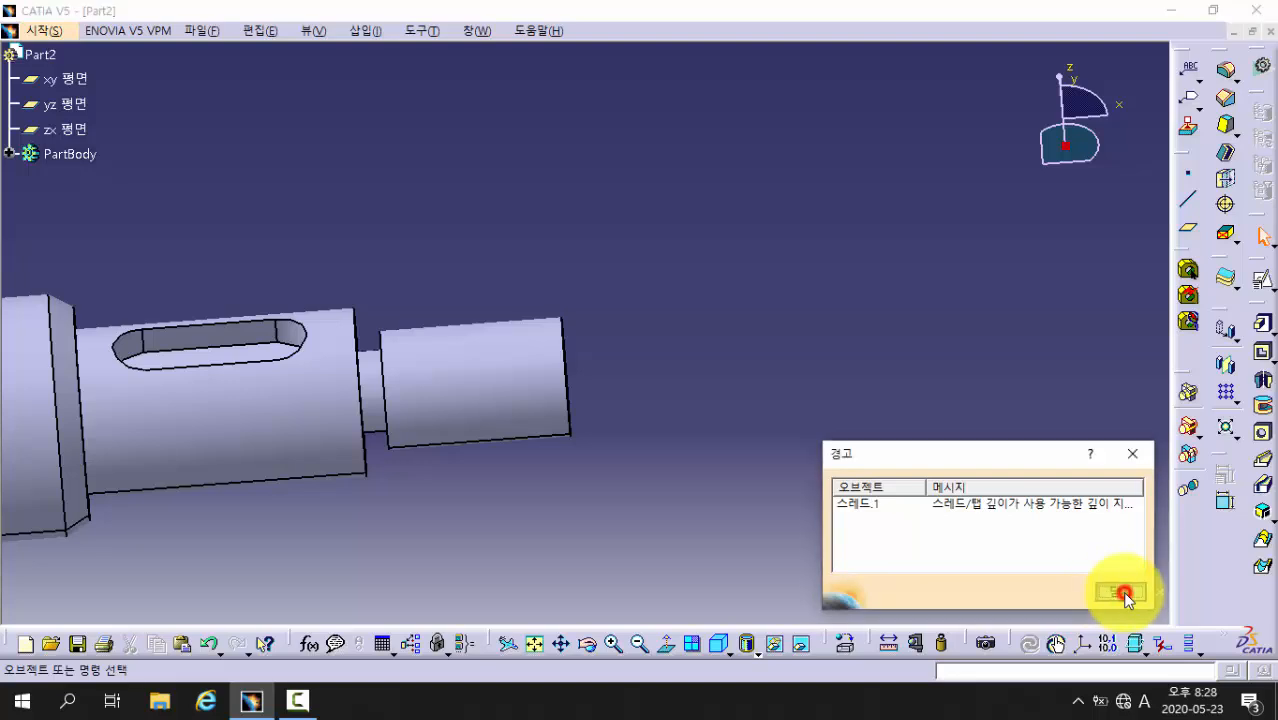
Expand PartBody in the specification tree to show its features
left_click(8, 153)
middle_click_drag(351, 277, 668, 450)
middle_click_drag(659, 407, 578, 482)
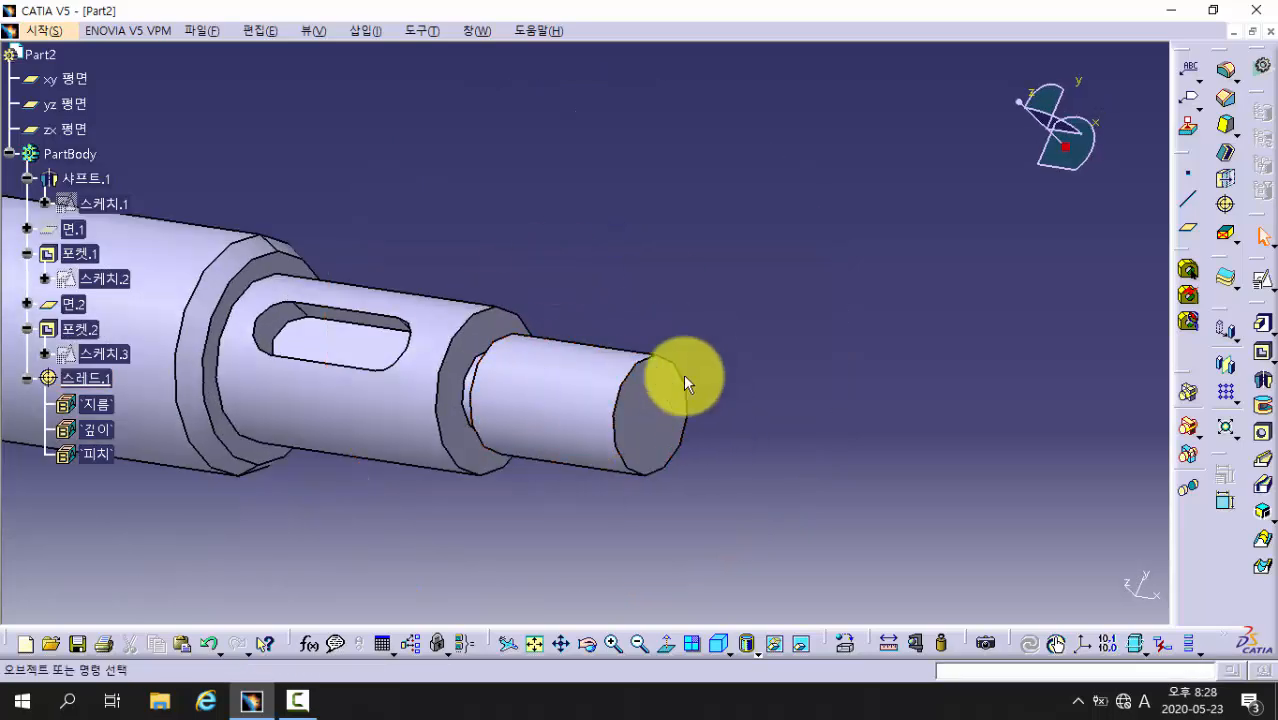
middle_click_drag(569, 319, 550, 390)
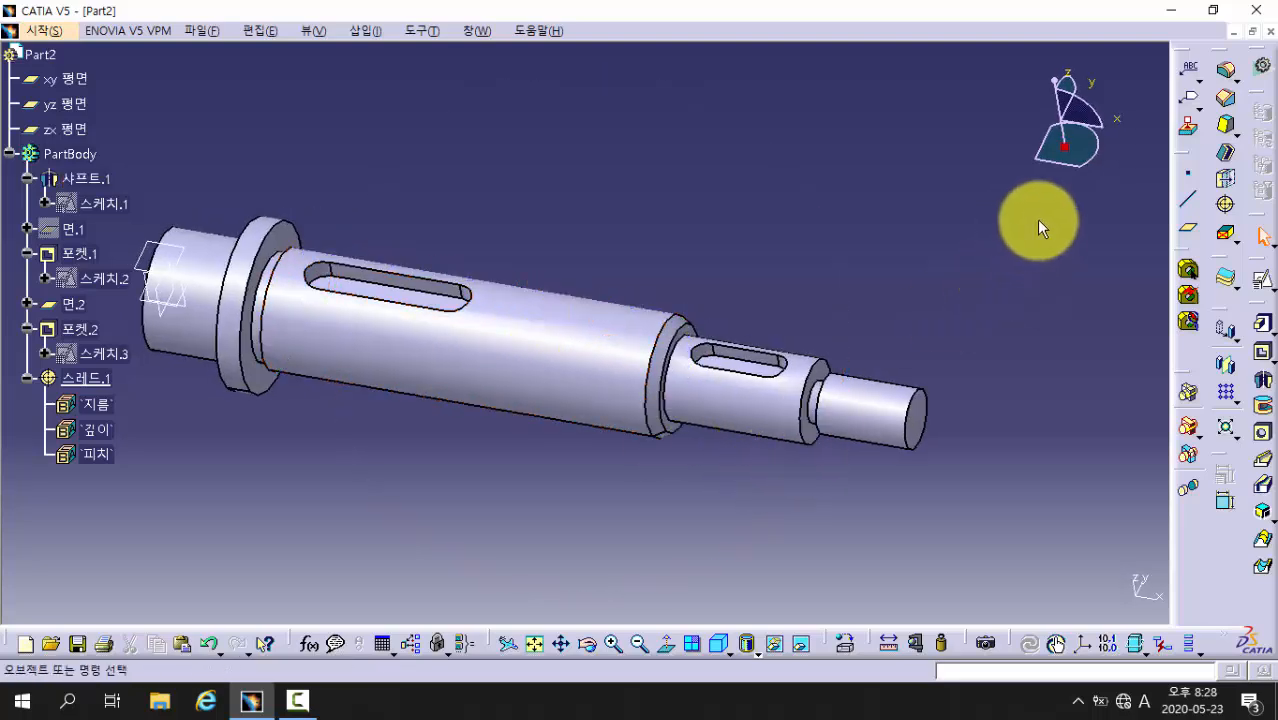
Chamfer the shaft's two outermost end edges and the outer edge of the smaller keyway section's end face by 1 mm at 45 degrees
left_click(1225, 98)
left_click(149, 327)
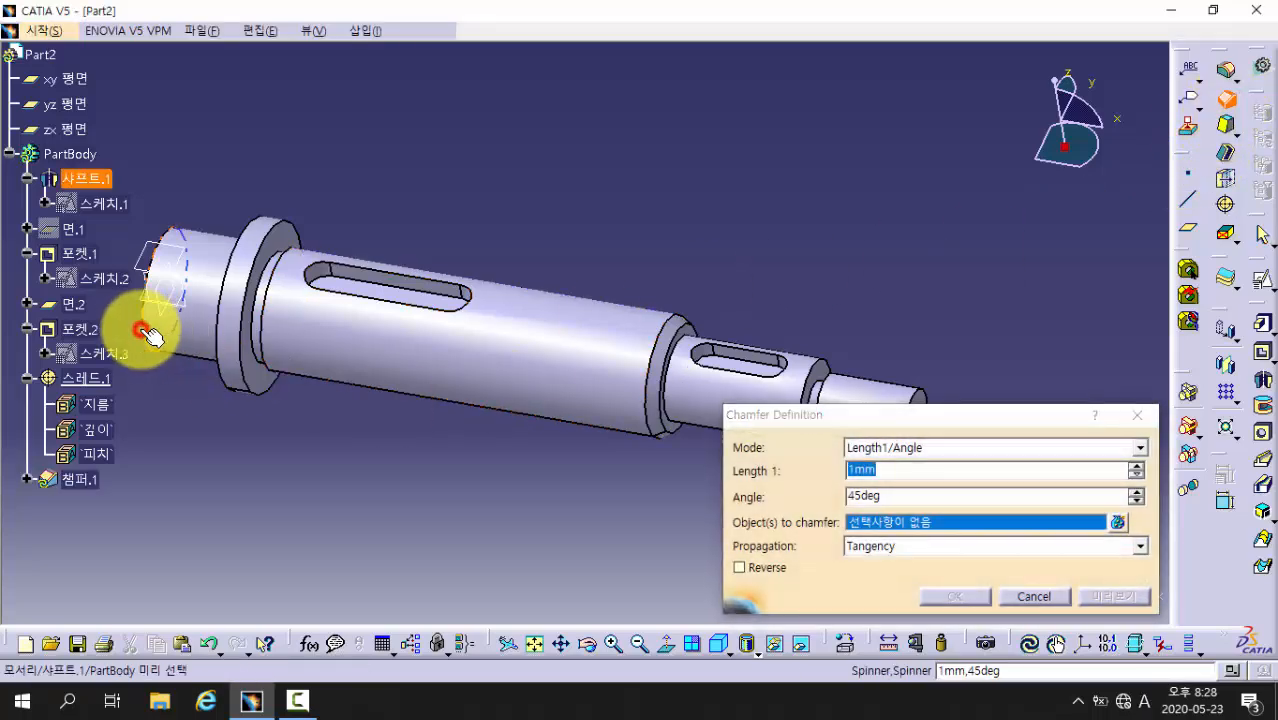
middle_click_drag(469, 497, 315, 462)
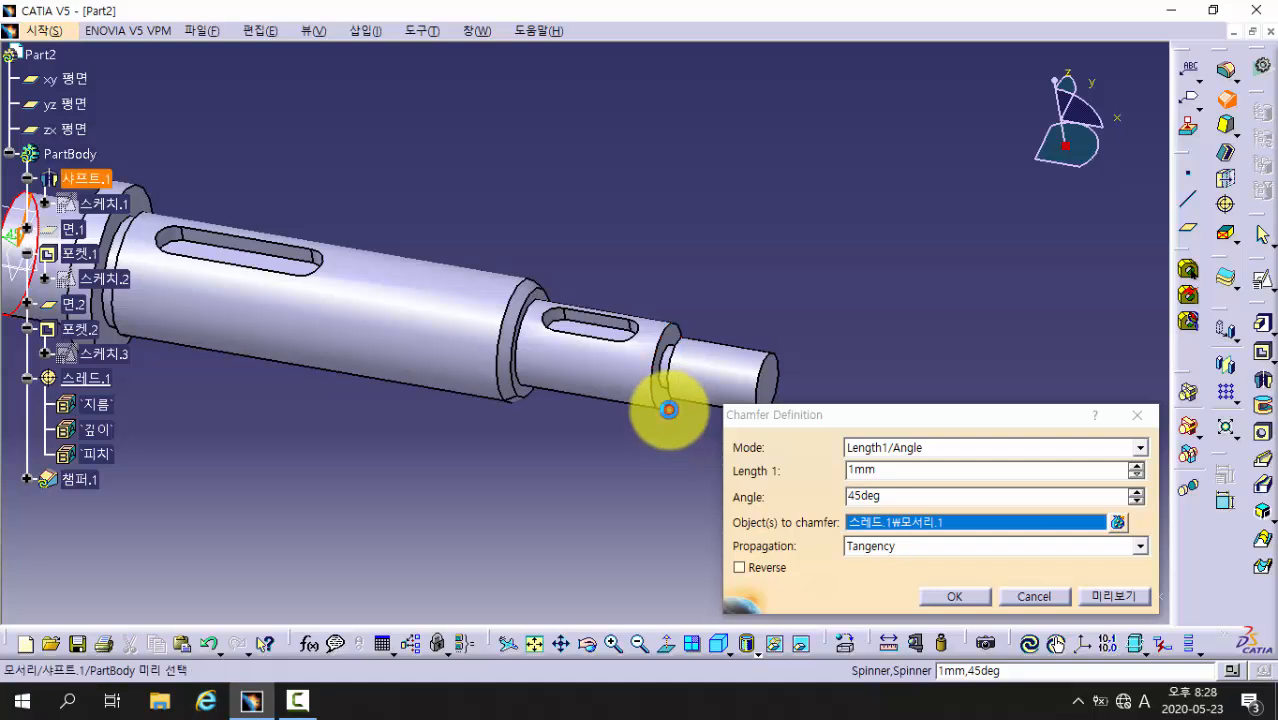
left_click(663, 417)
middle_click_drag(624, 496, 400, 459)
left_click(587, 382)
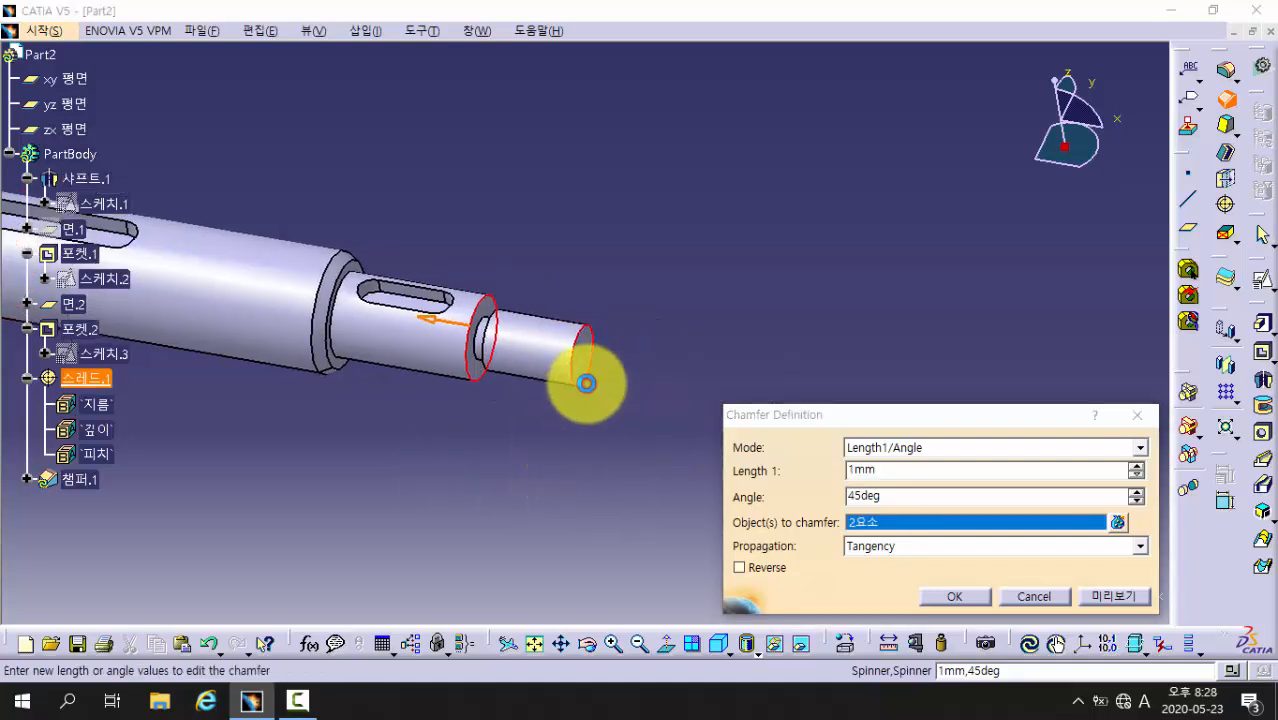
middle_click_drag(289, 442, 577, 392)
right_click(691, 361)
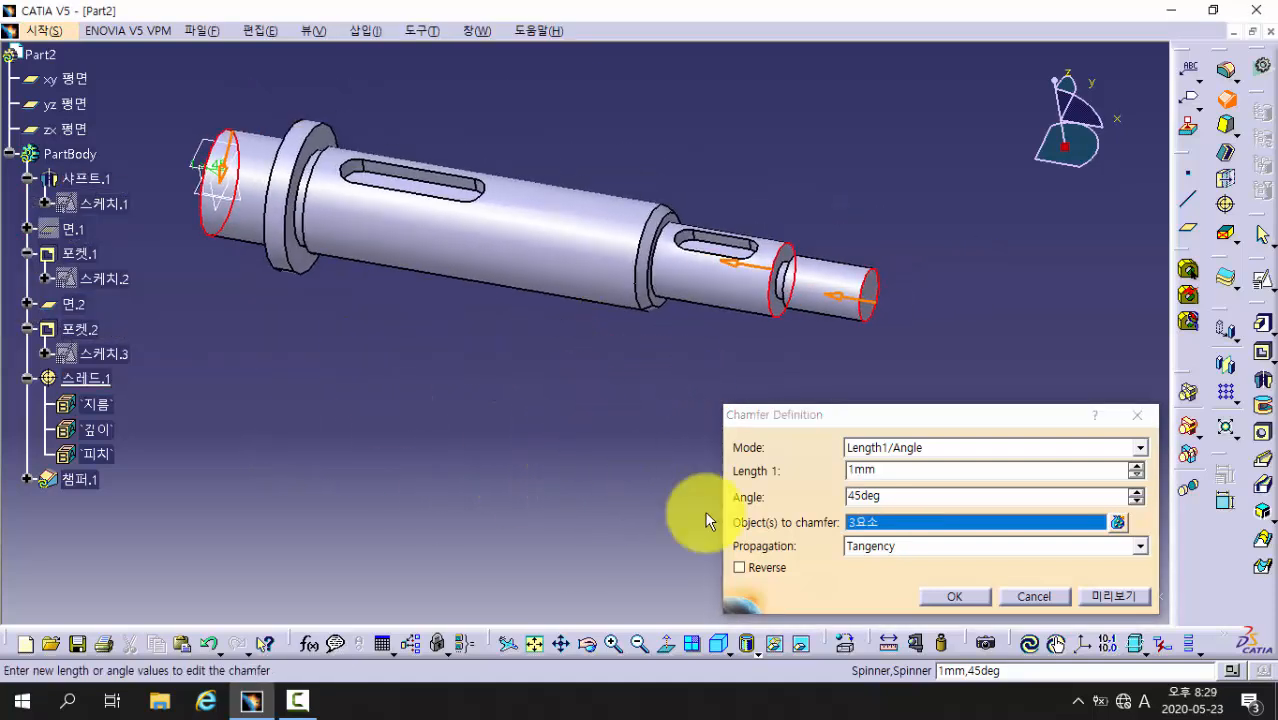
left_click(1102, 597)
left_click(955, 597)
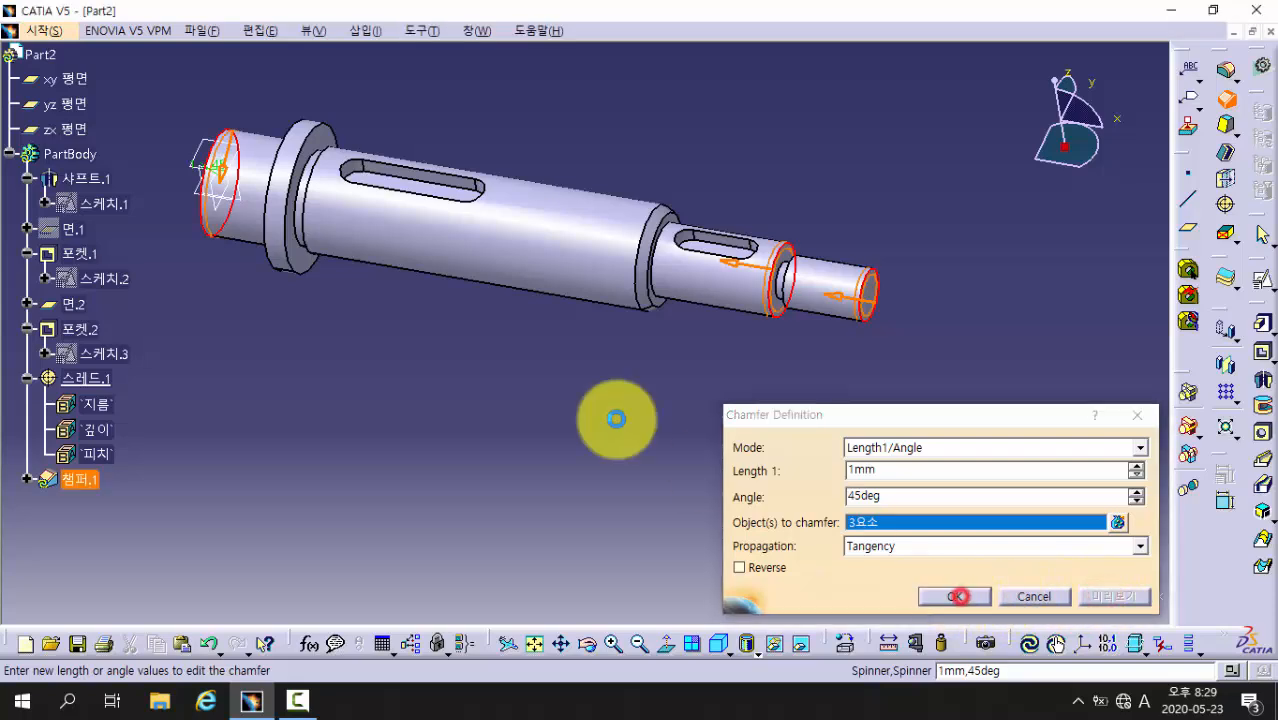
middle_click_drag(562, 379, 566, 398)
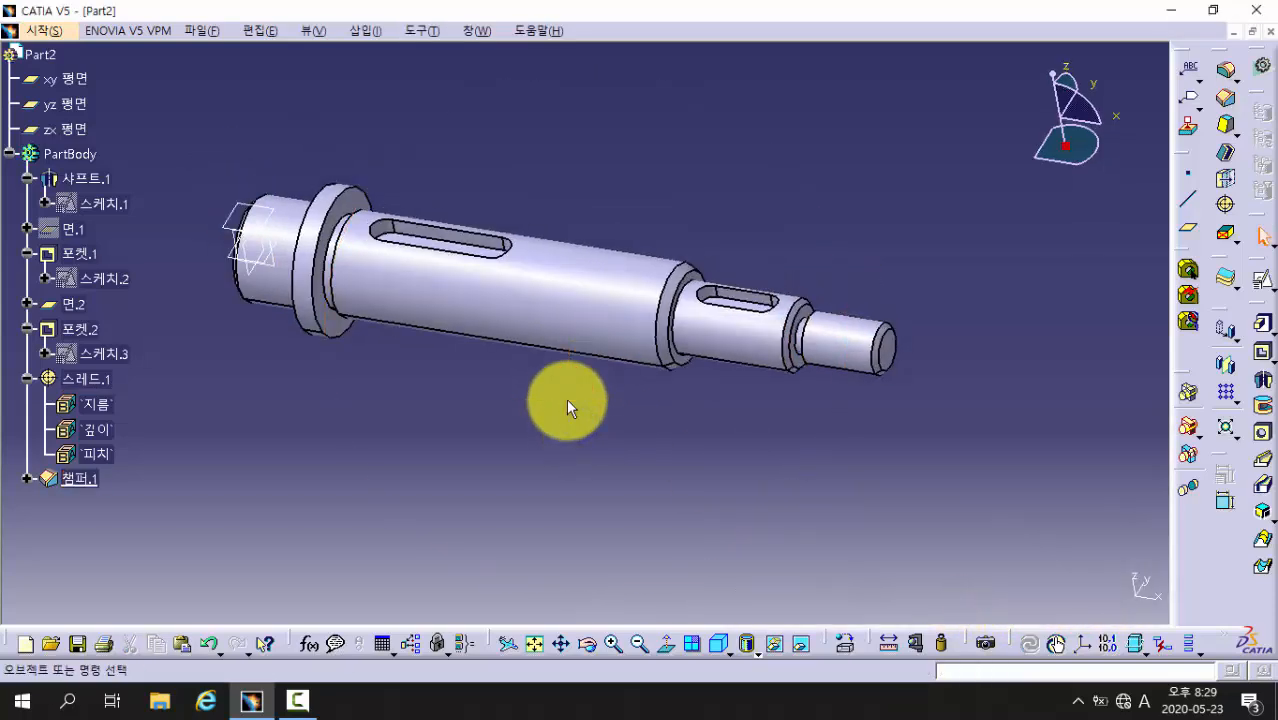